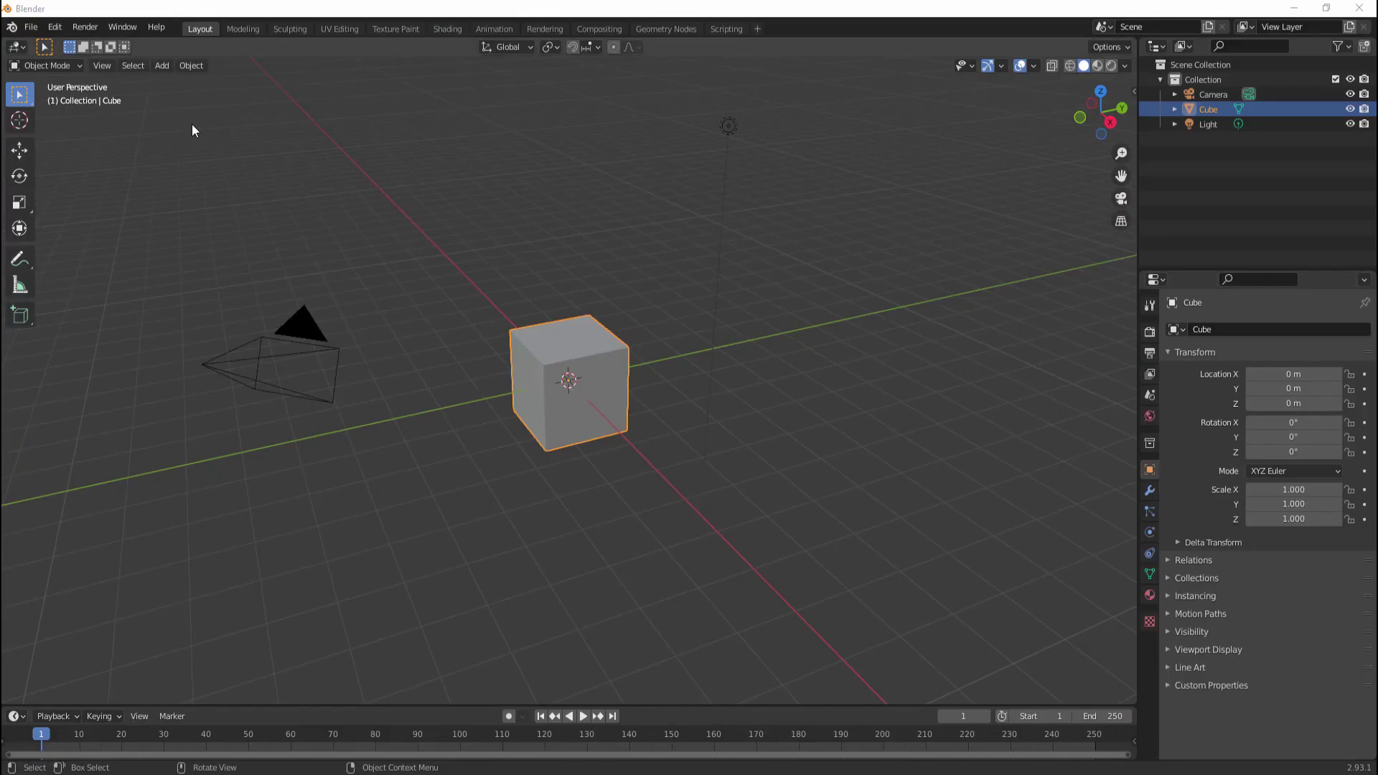
Search the add-on preferences for "node" to check that Node Wrangler is enabled, and close the preferences.
left_click(55, 28)
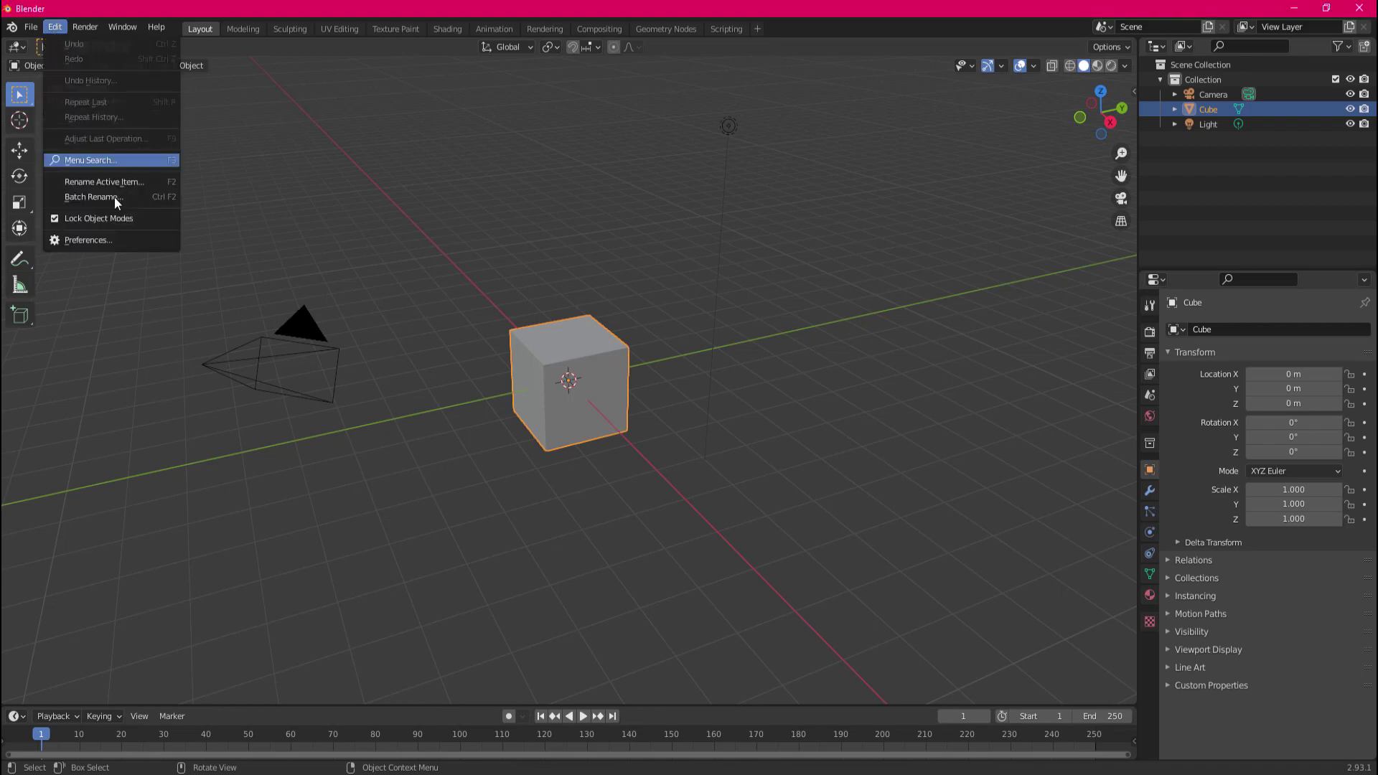
left_click(105, 244)
left_click(385, 56)
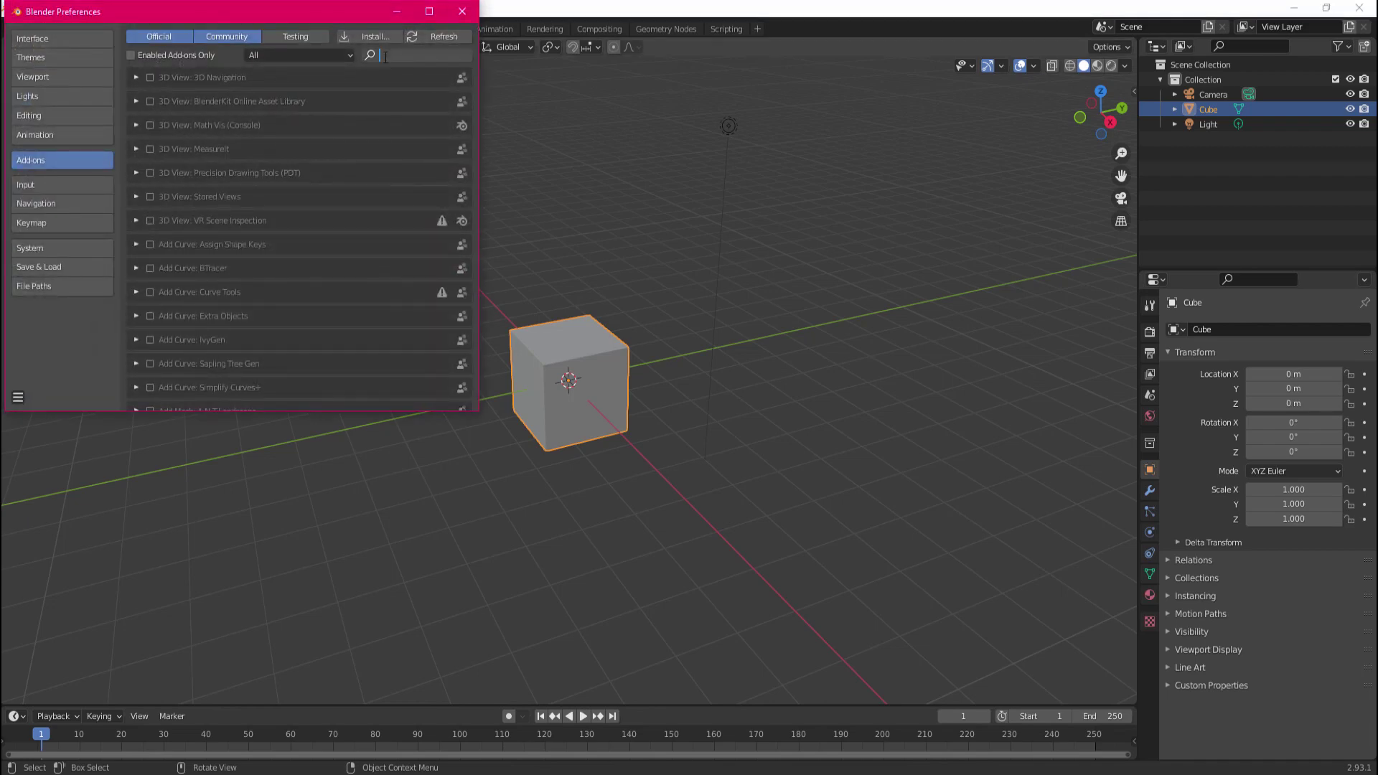
type("node")
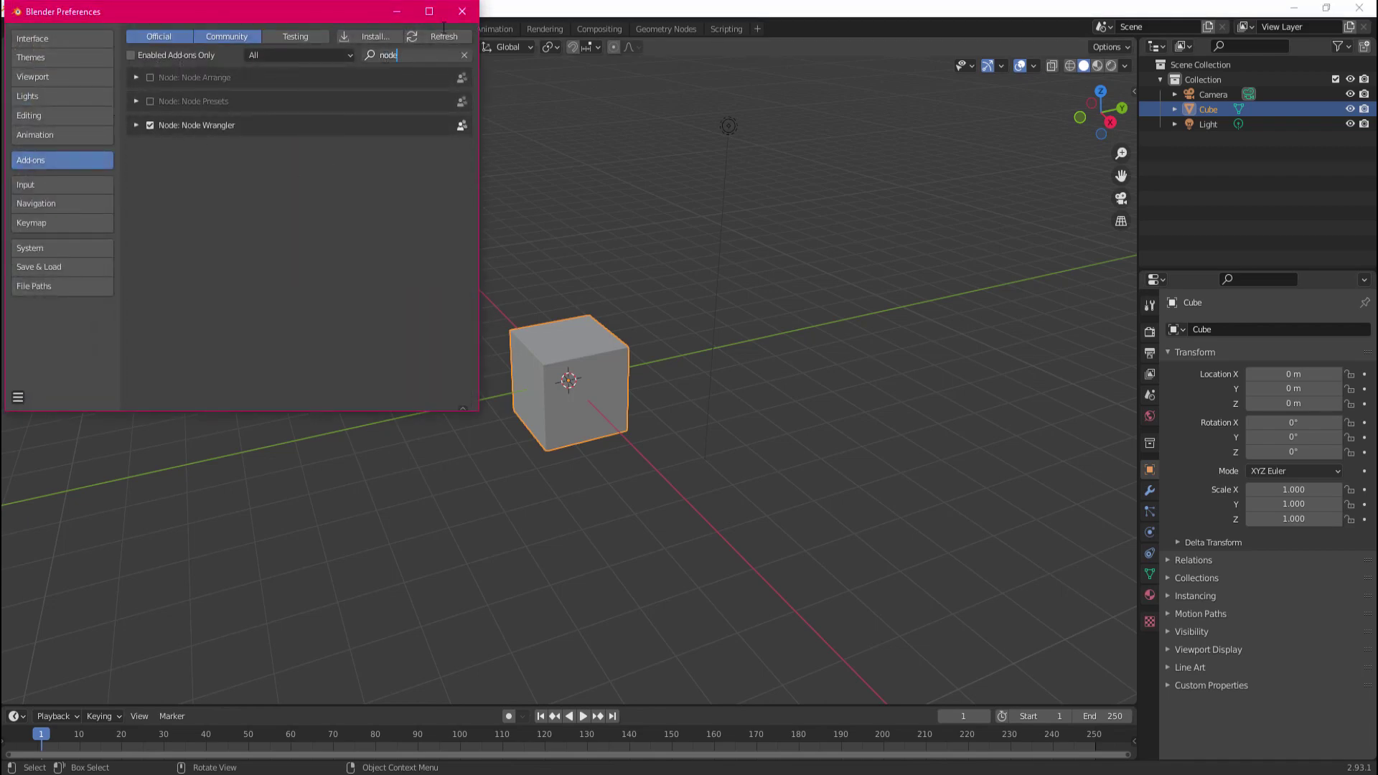
left_click(462, 12)
Delete the default light, cube and camera together with their collection so the scene is empty.
left_click(1194, 123)
key("Delete")
left_click(1213, 110)
key("Delete")
left_click(1212, 95)
left_click(1206, 80, "shift")
key("Delete")
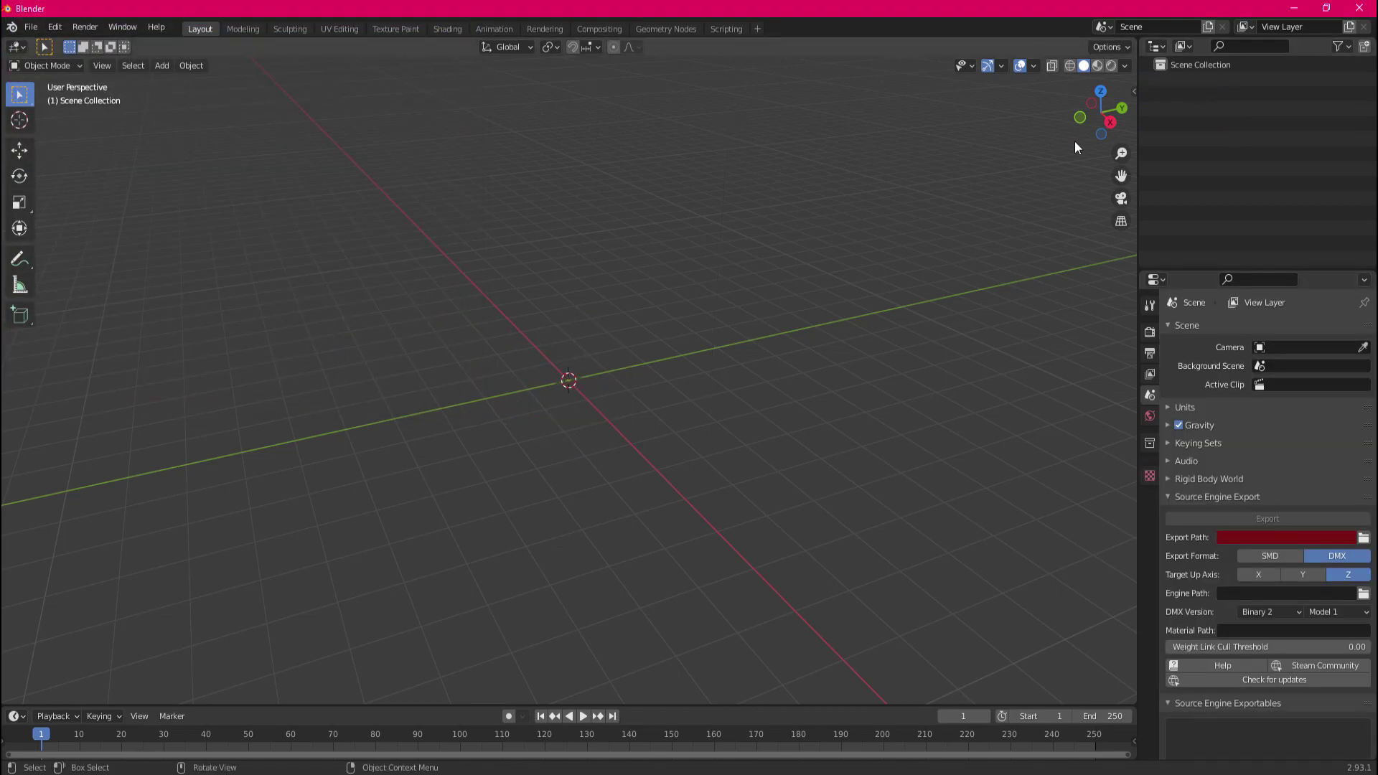
Add a mesh cube to the empty scene and rename it "rock".
key("shift+a")
mouse_move(605, 347)
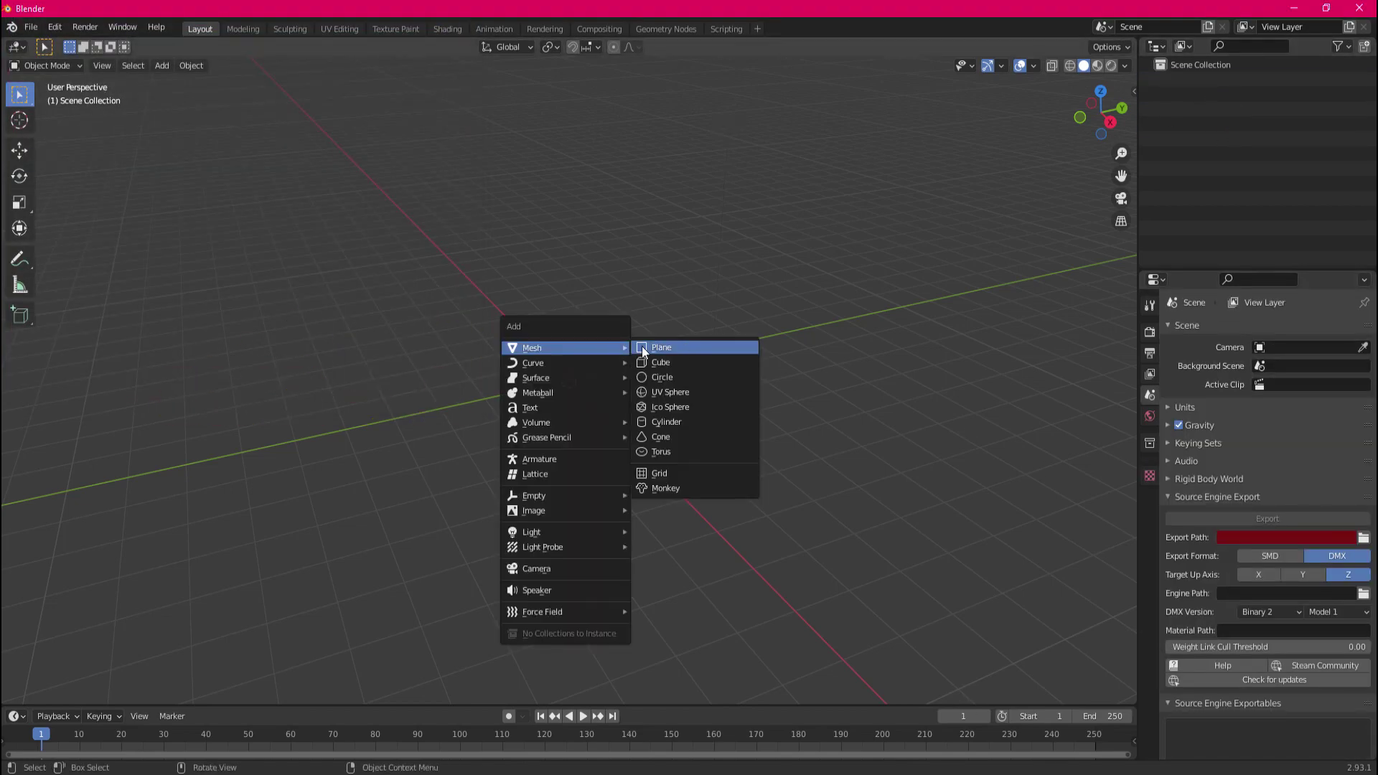
left_click(692, 364)
double_click(1191, 80)
type("rock")
key("Return")
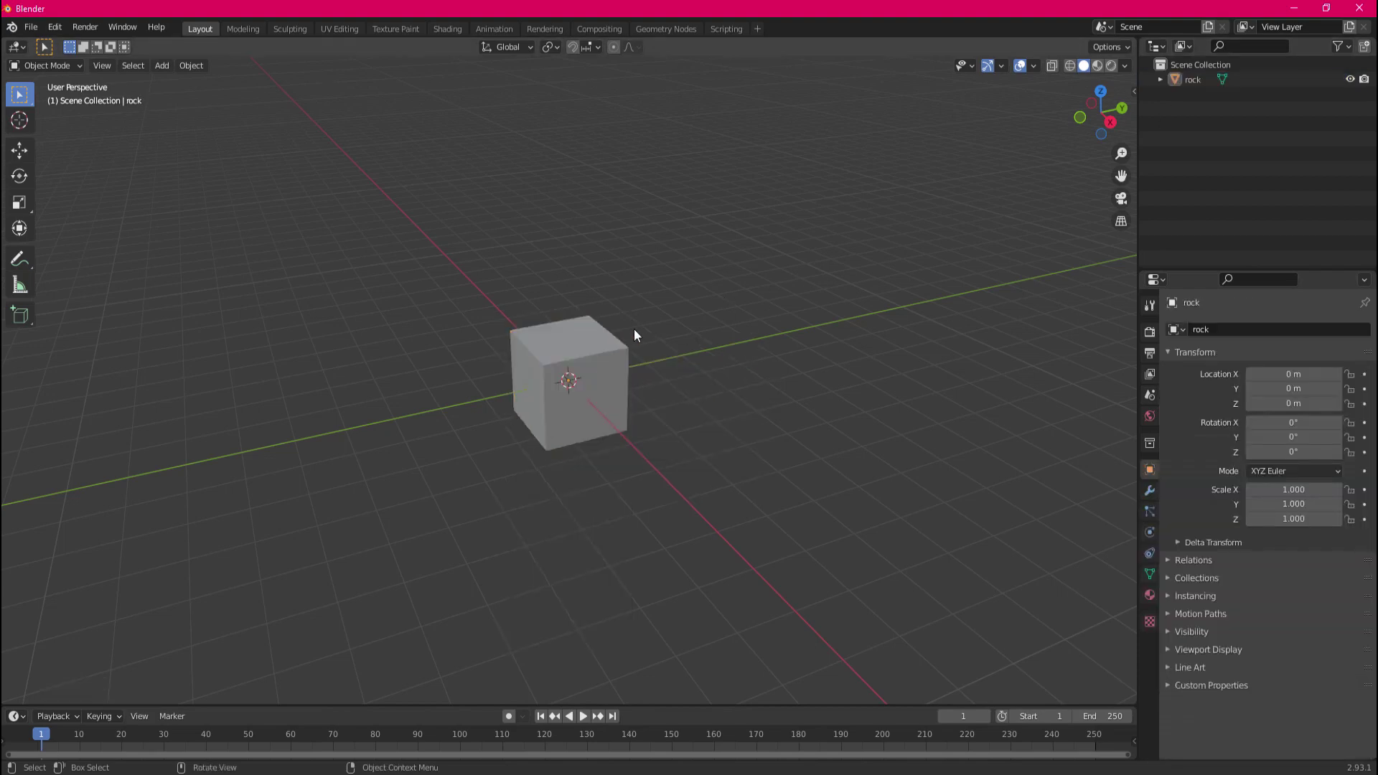
Subdivide the whole rock cube in Edit Mode, raising the number of cuts, and return to Object Mode.
left_click(582, 367)
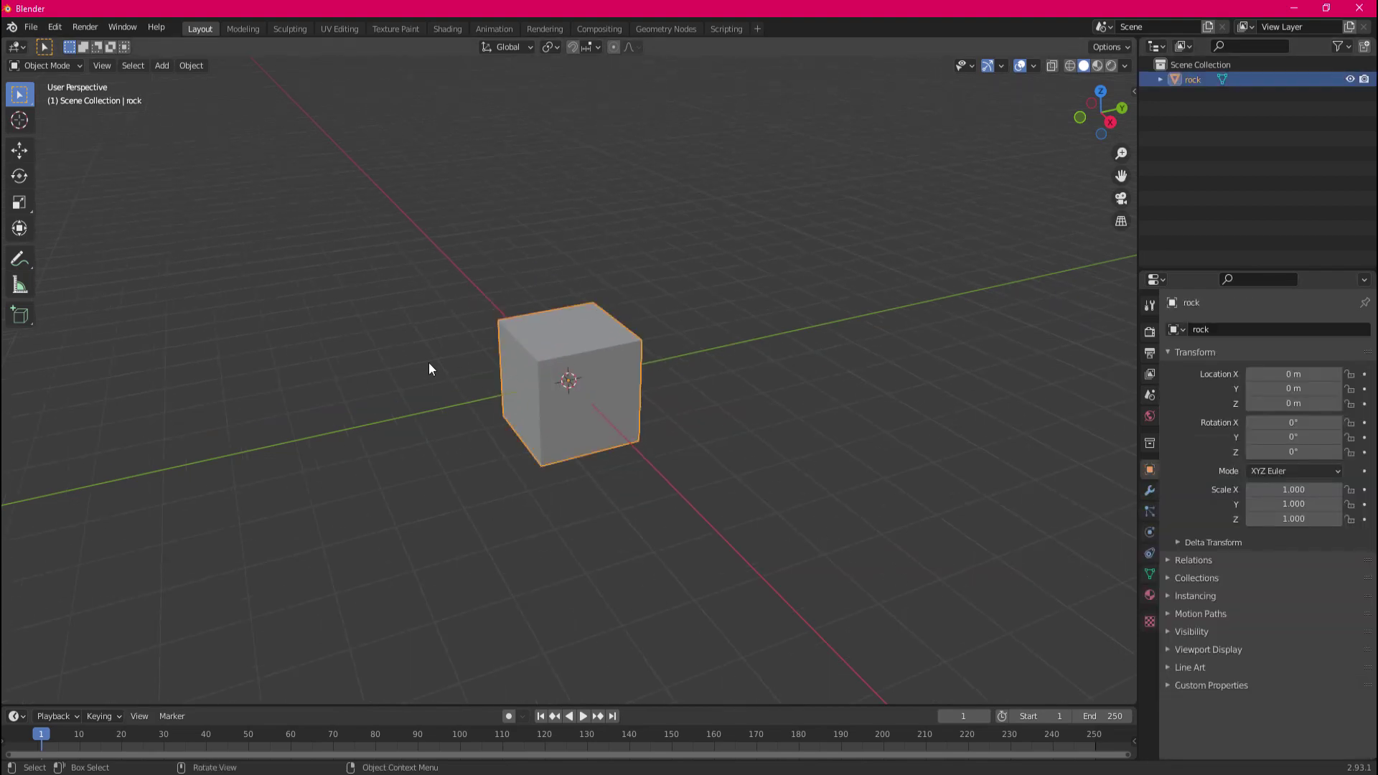
key("Tab")
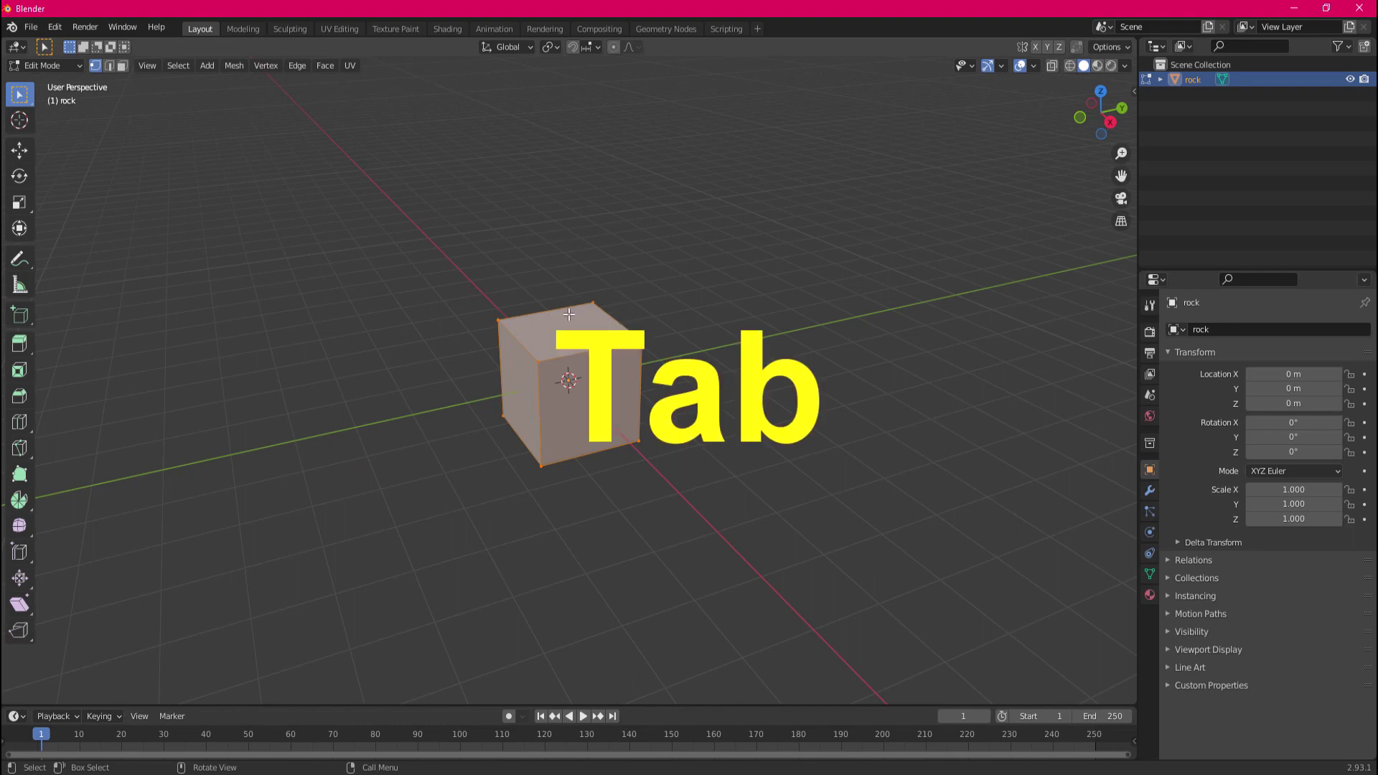
right_click(580, 335)
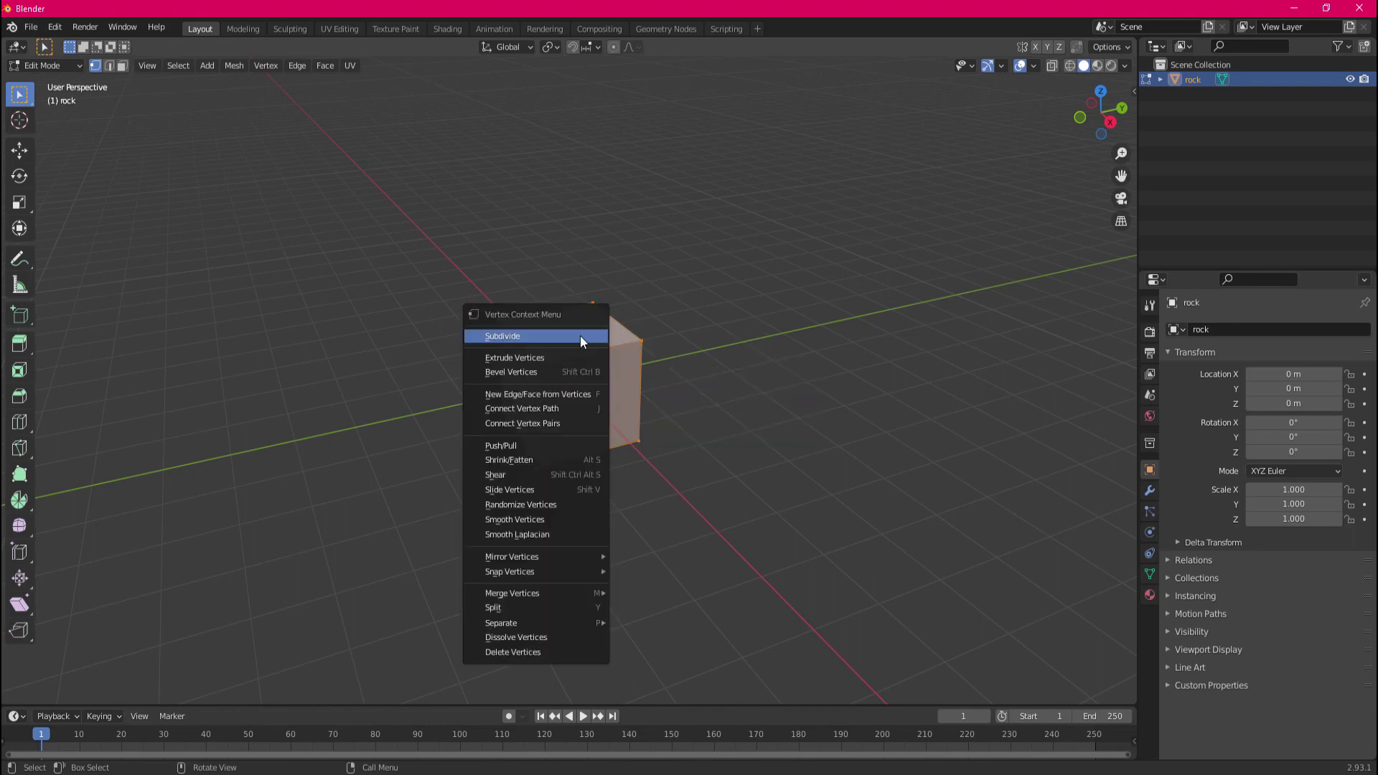
left_click(580, 336)
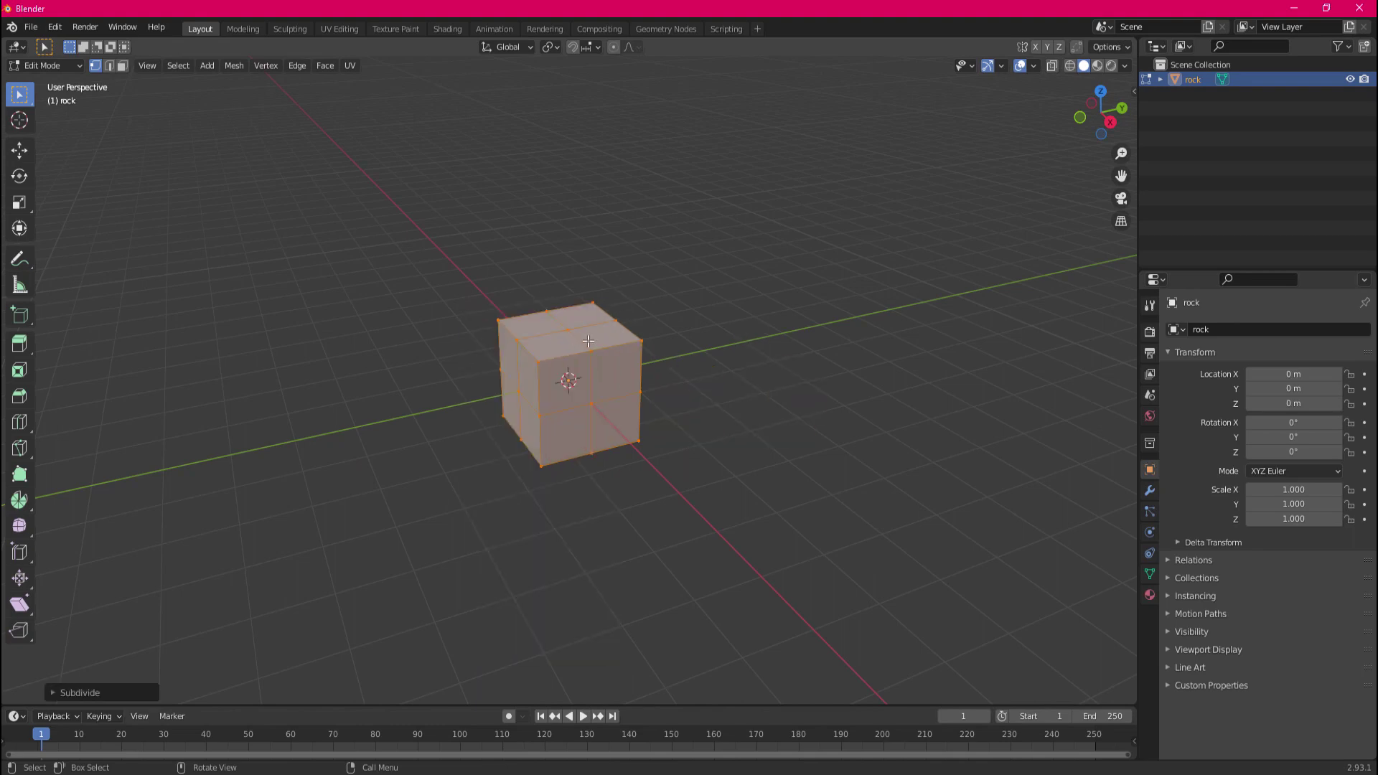
left_click(57, 693)
mouse_move(192, 589)
left_mouse_down()
mouse_move(221, 589)
mouse_move(192, 589)
left_mouse_up()
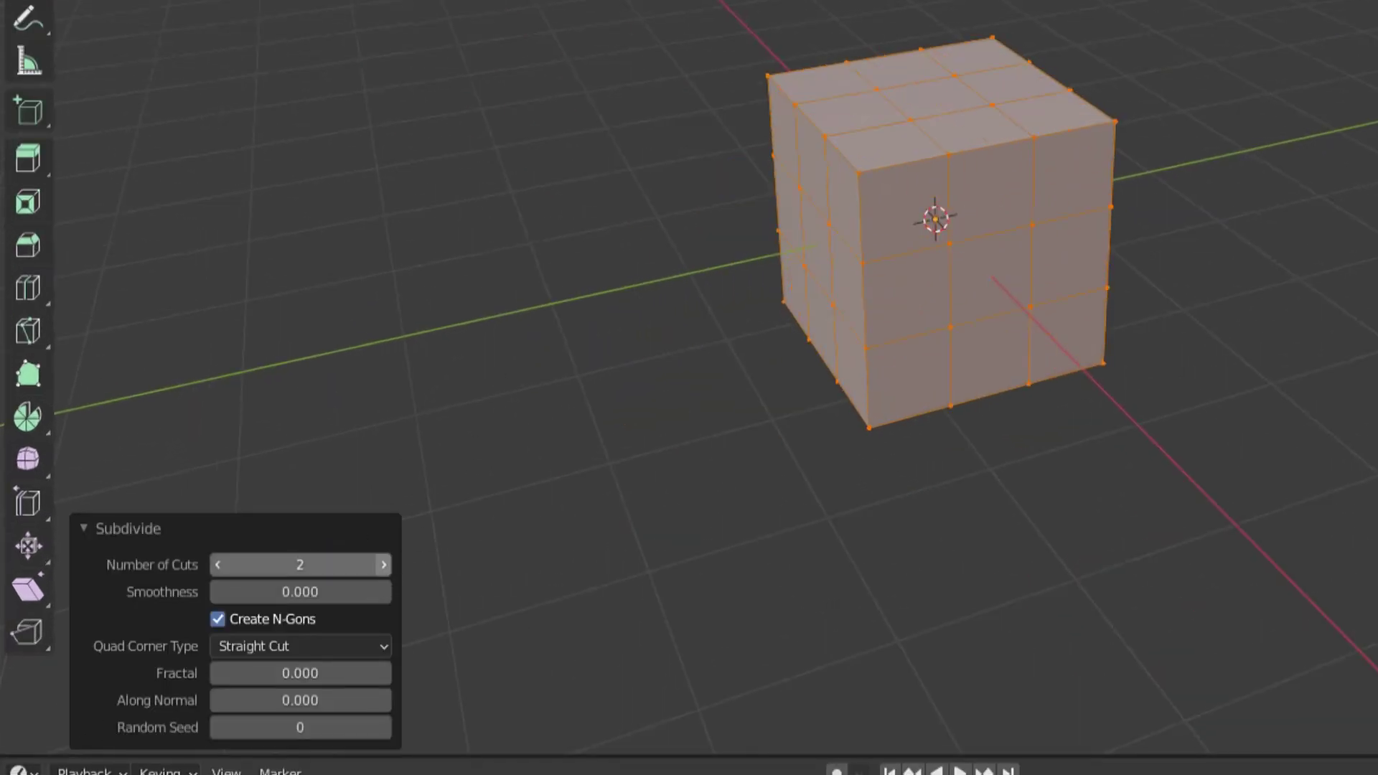
left_click(570, 57)
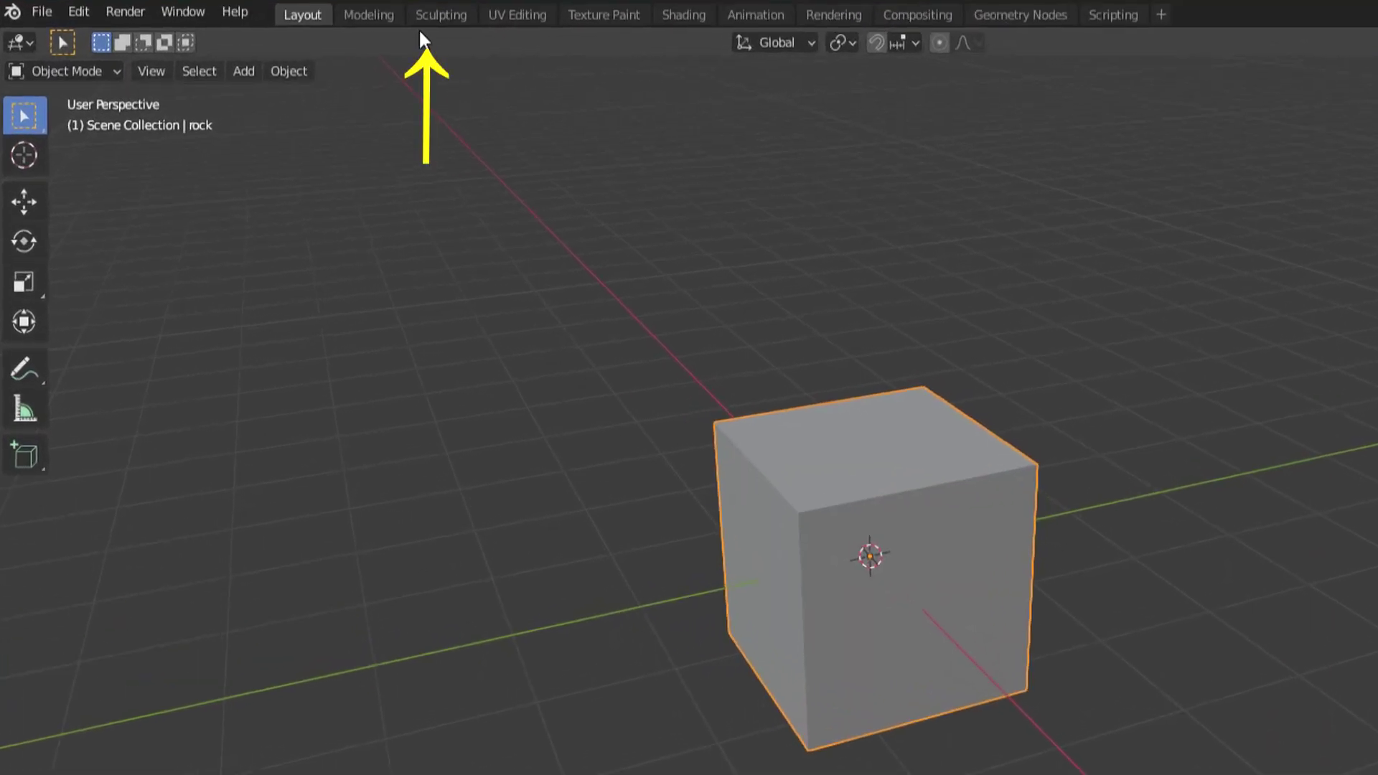
In the Sculpting workspace, pull several pointed corners out of the cube with the Snake Hook brush at a 50 px radius.
left_click(437, 15)
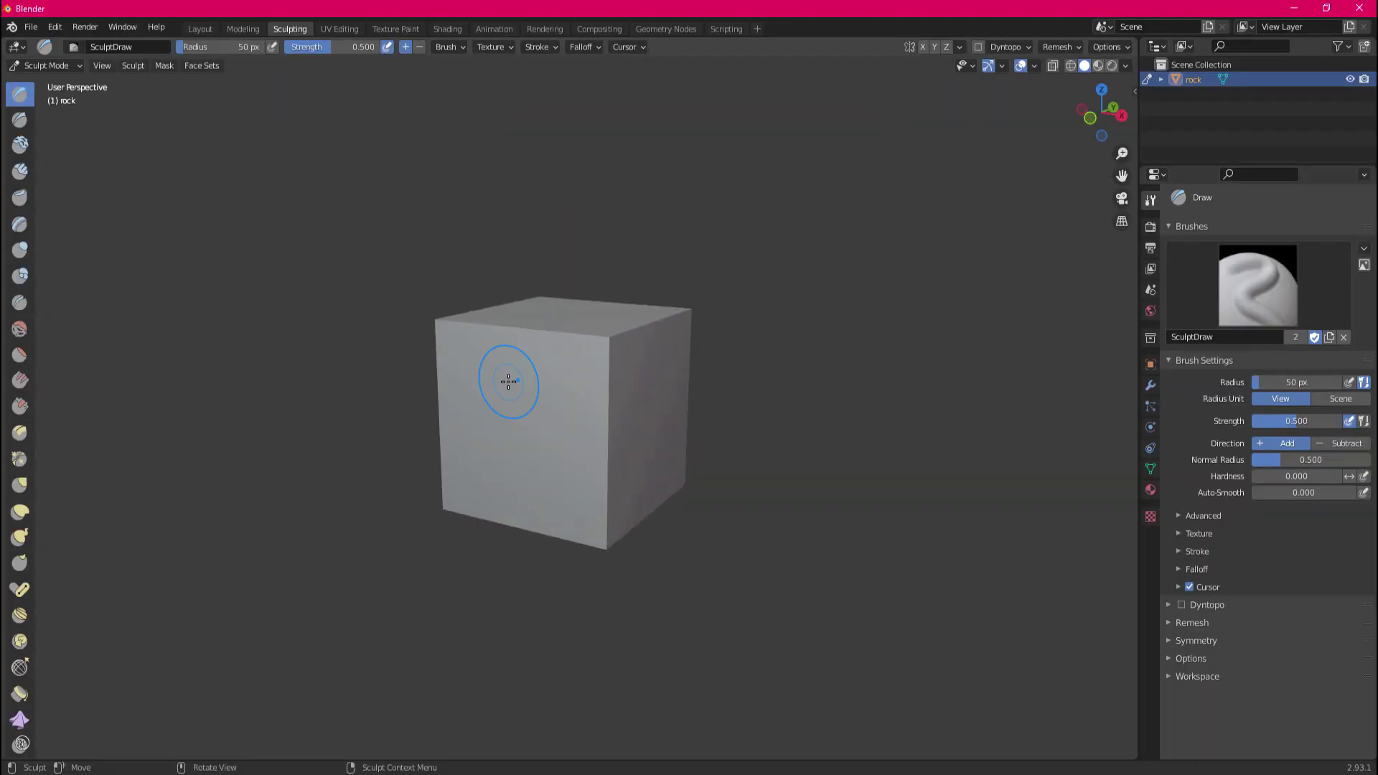
left_click(20, 536)
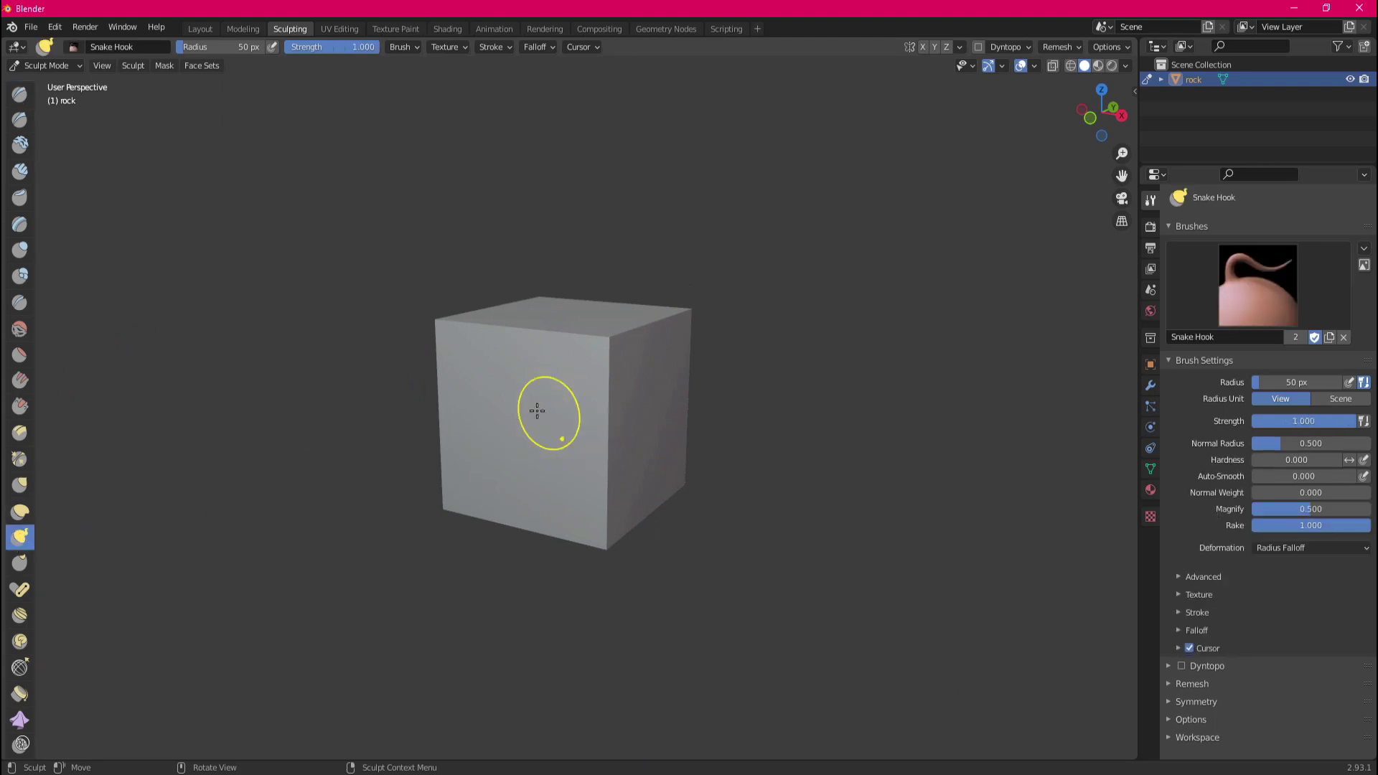
left_click_drag(537, 411, 763, 455)
scroll(763, 455, "down", 2)
left_click_drag(564, 369, 739, 245)
left_click_drag(560, 416, 474, 459)
middle_click_drag(725, 380, 617, 407)
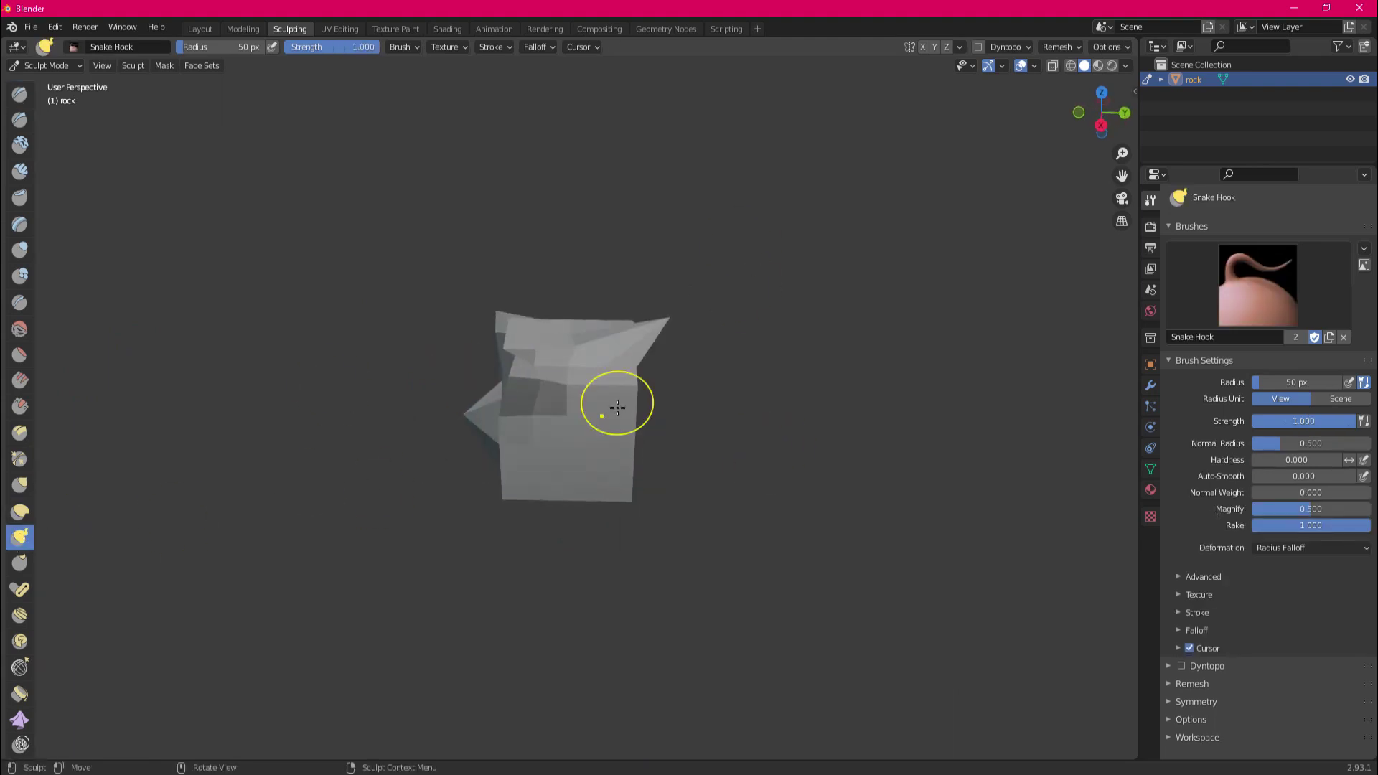
Enlarge the Snake Hook brush radius to about 214 px and keep pulling the mesh into an irregular, jagged rock shape.
key("f")
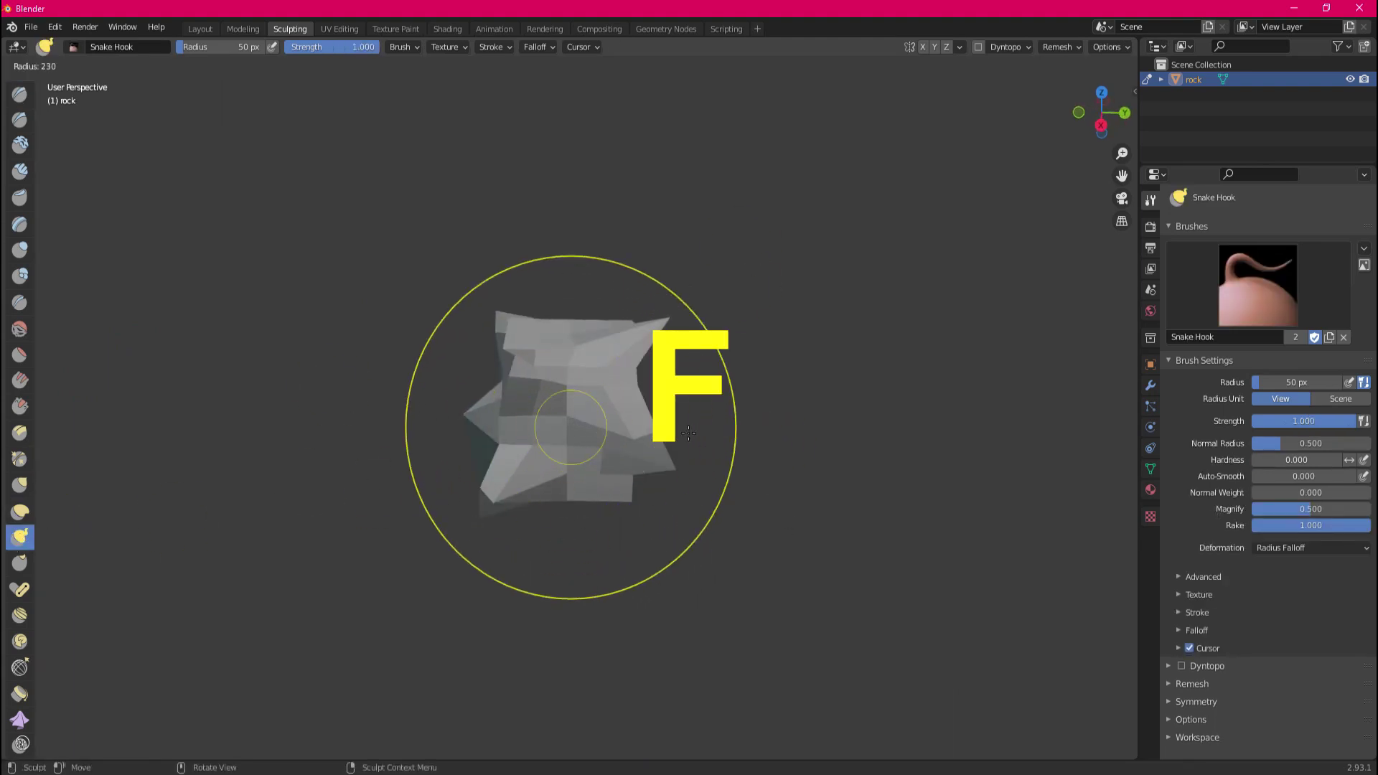
left_click(714, 424)
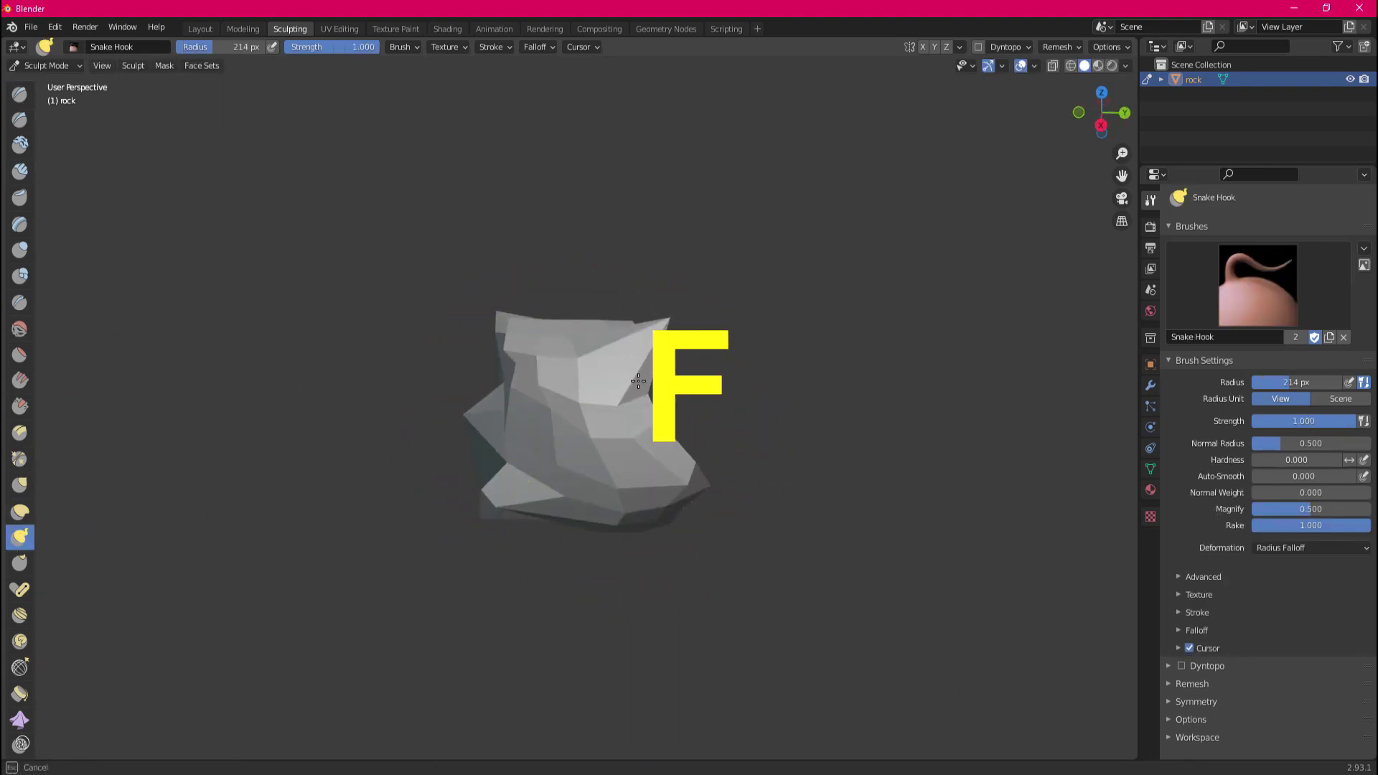
left_click_drag(637, 381, 707, 370)
middle_click_drag(431, 394, 607, 402)
left_click_drag(523, 412, 456, 429)
left_click_drag(543, 439, 567, 493)
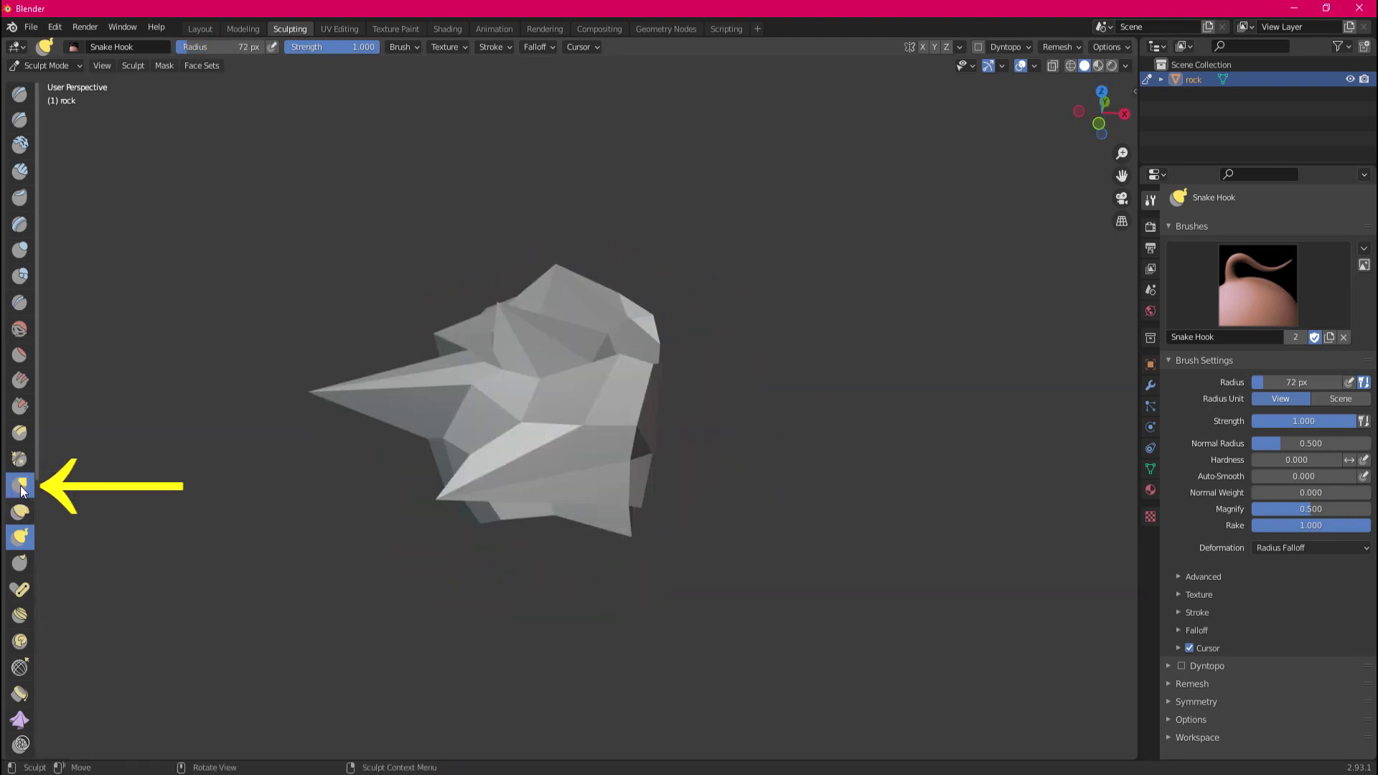
Reshape the rock's protruding spikes with the Grab brush and return to the Layout workspace.
left_click(20, 486)
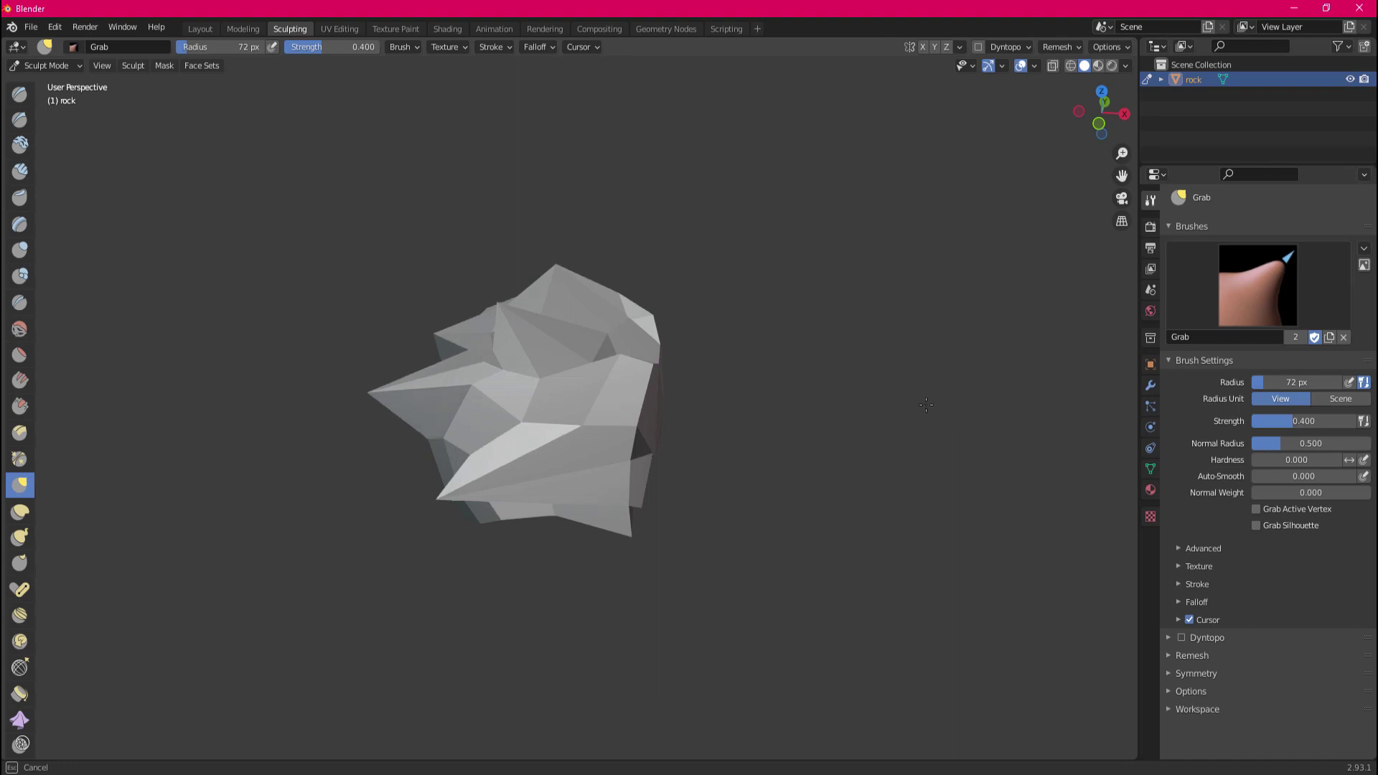
middle_click_drag(689, 415, 779, 417)
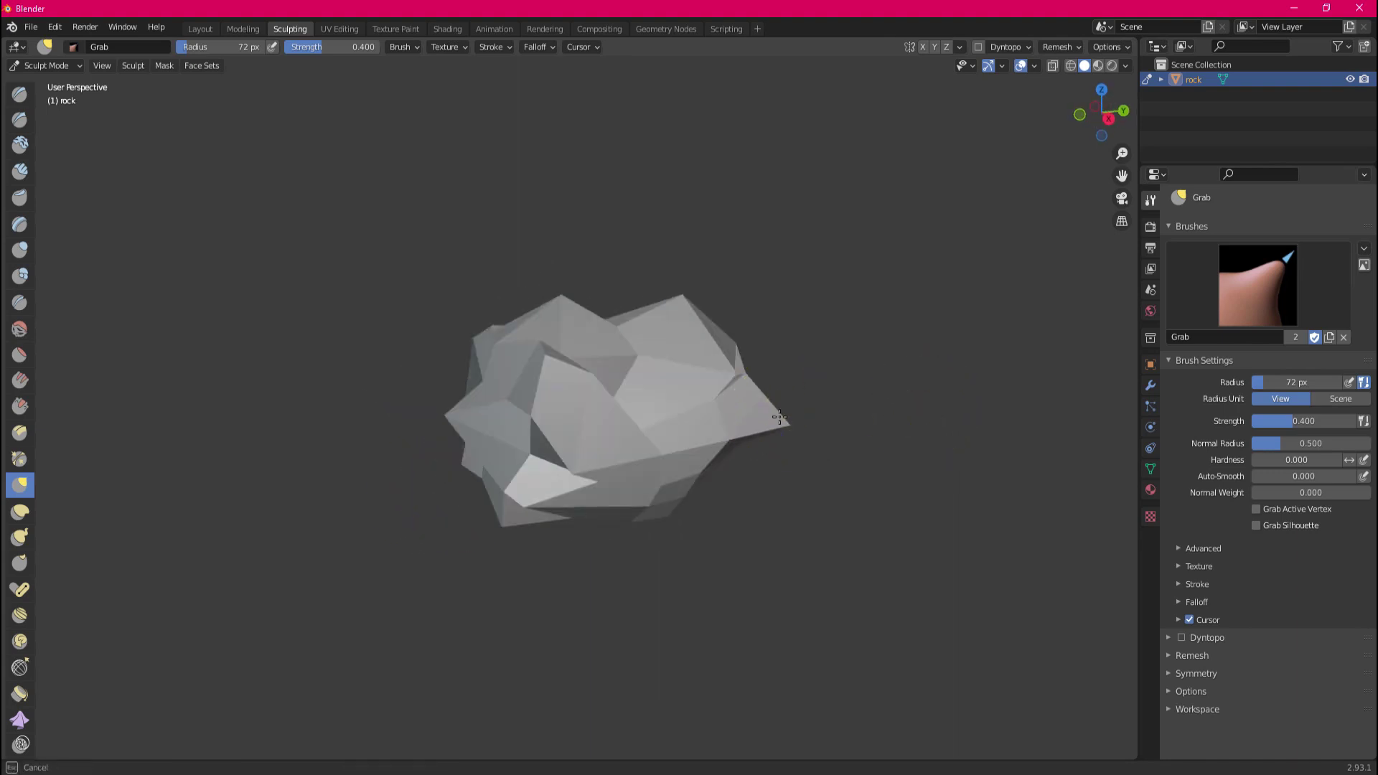
left_click(200, 28)
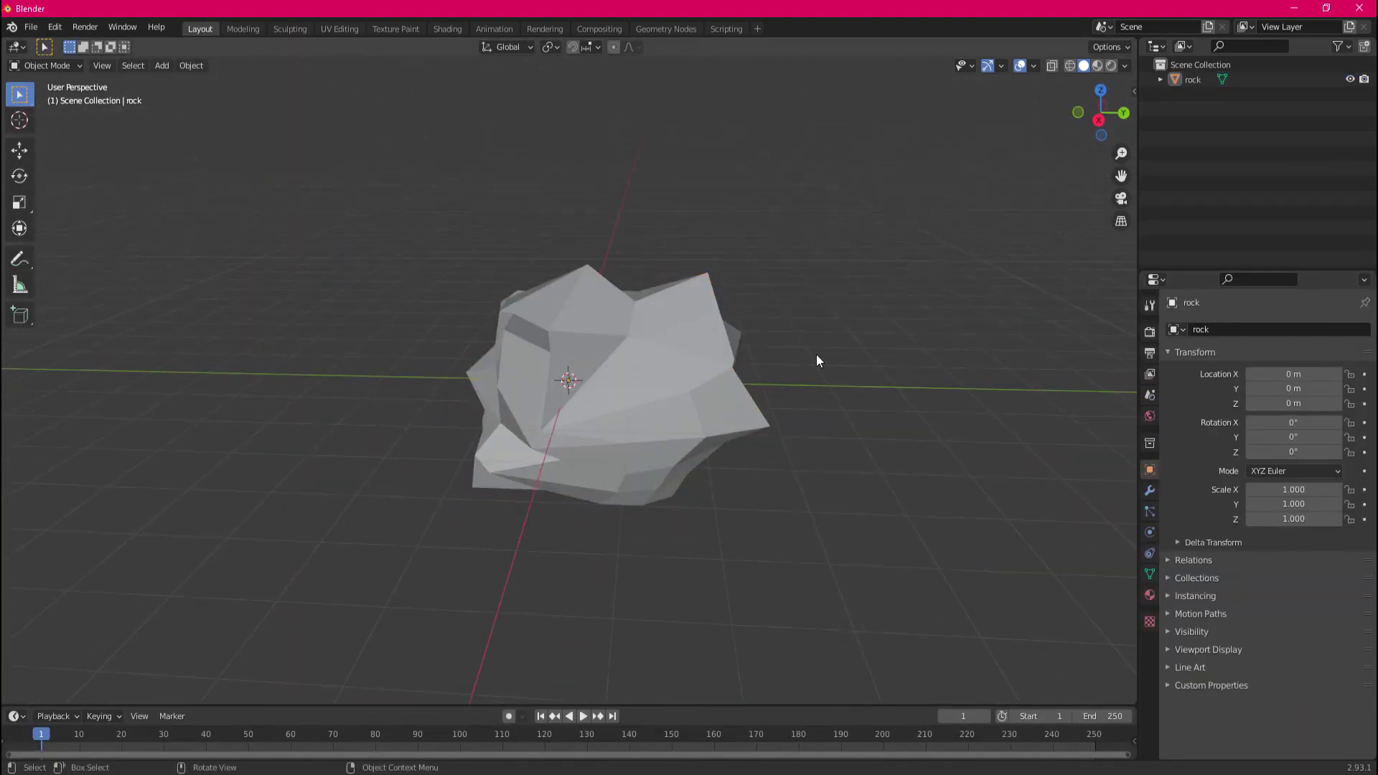
In Edit Mode with X-ray on, select the vertices of the rock's positive-Y half and move them along the Y axis to widen it.
key("Tab")
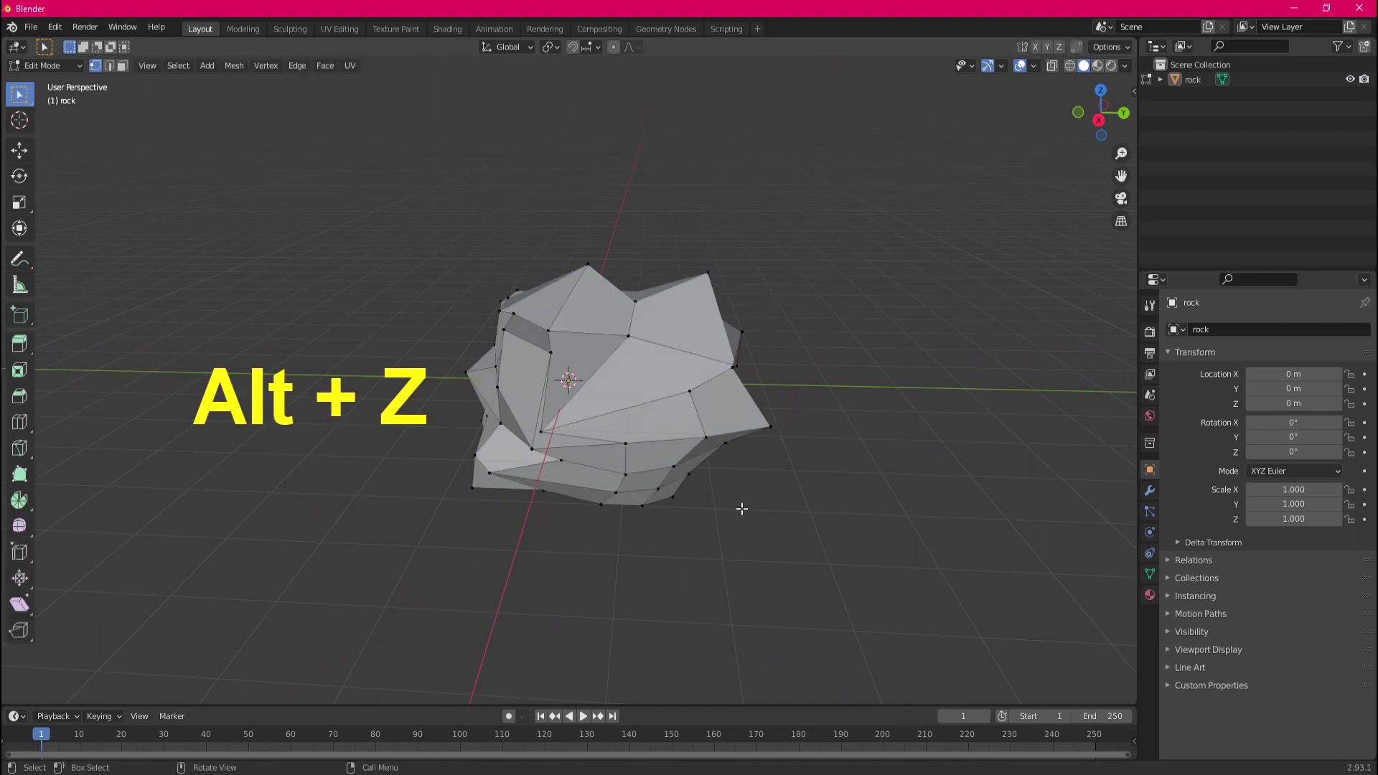
key("alt+z")
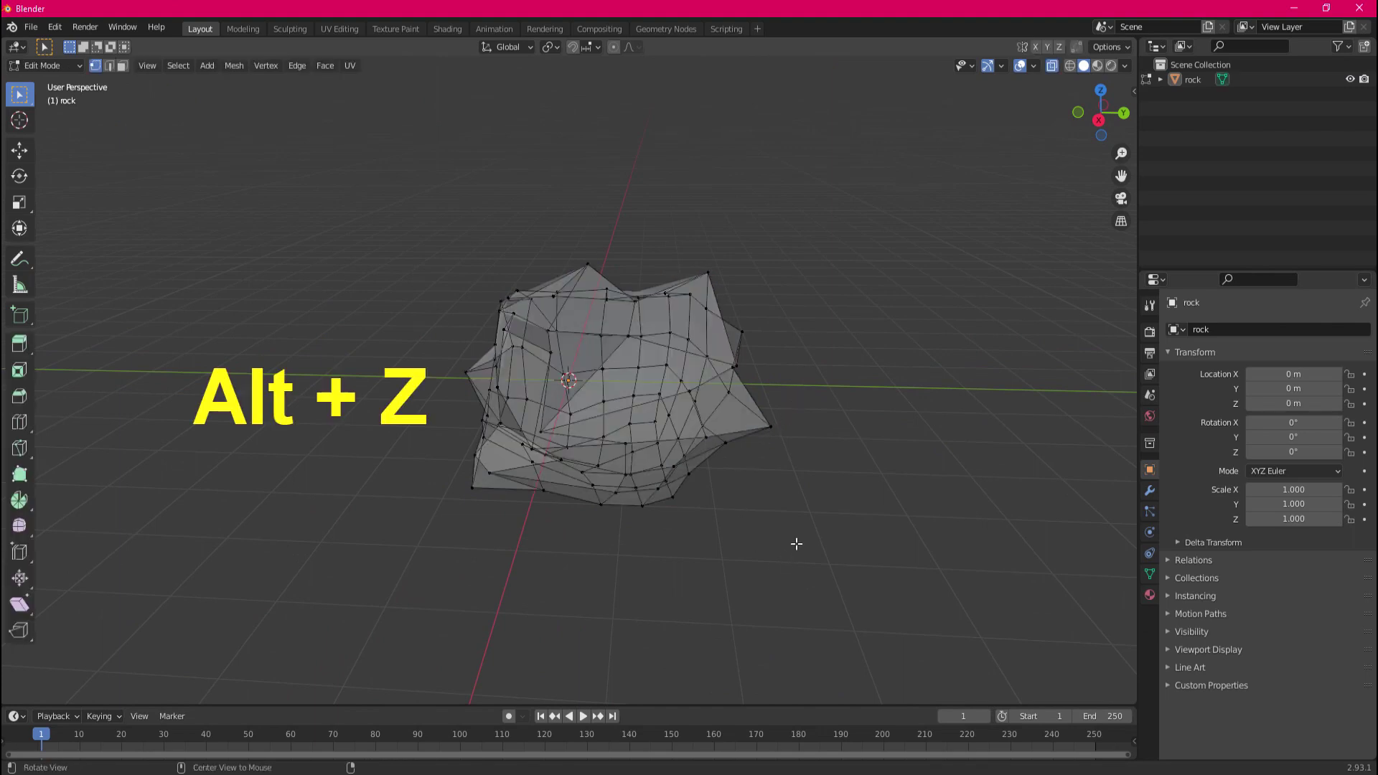
left_click_drag(796, 544, 624, 220)
key("g")
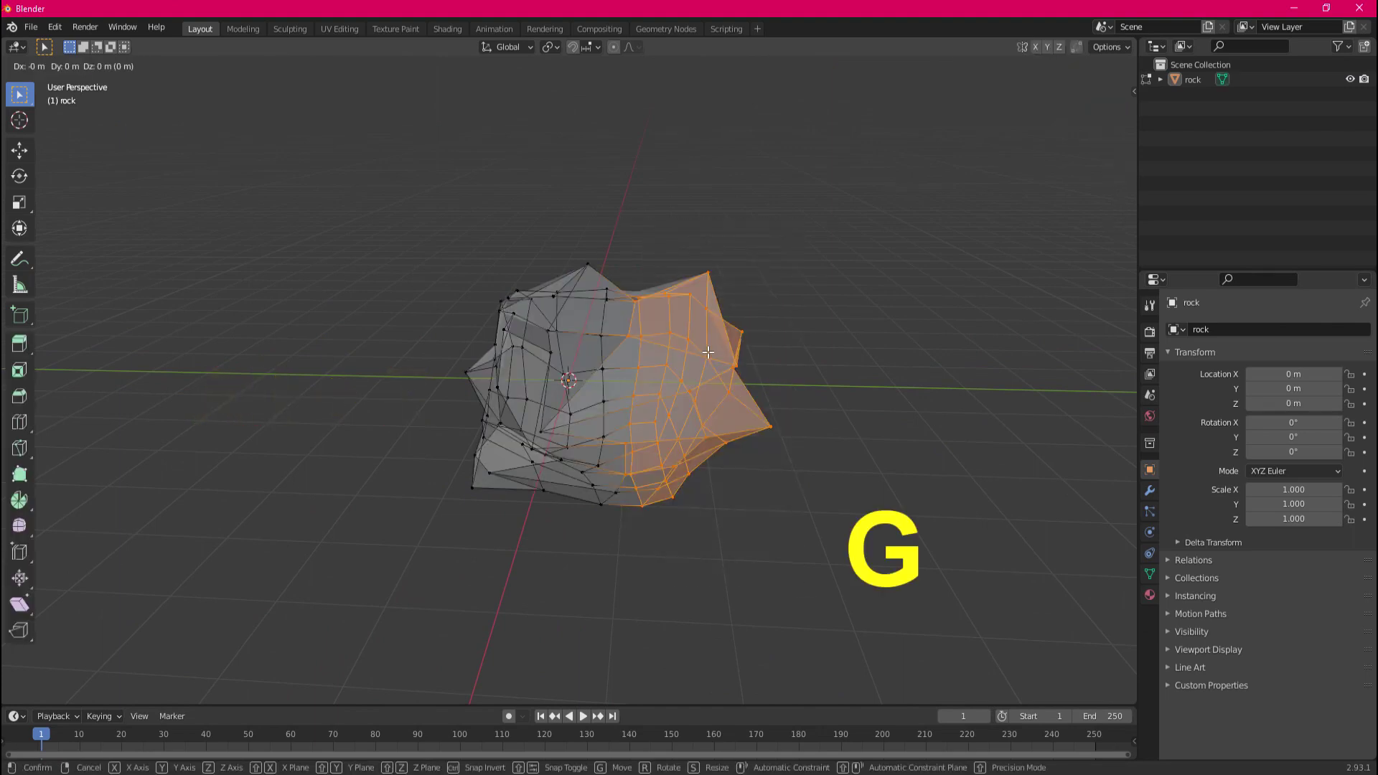
key("y")
left_click(753, 388)
left_click(841, 312)
mouse_move(841, 312)
middle_mouse_down()
mouse_move(538, 283)
mouse_move(845, 323)
middle_mouse_up()
key("Tab")
Duplicate the rock, place the copy at about X -1.45, Y 5.07, Z 3.72 m, and scale it to about 0.32.
left_click(845, 323)
middle_click_drag(669, 365, 700, 362)
left_click(700, 362)
key("shift+d")
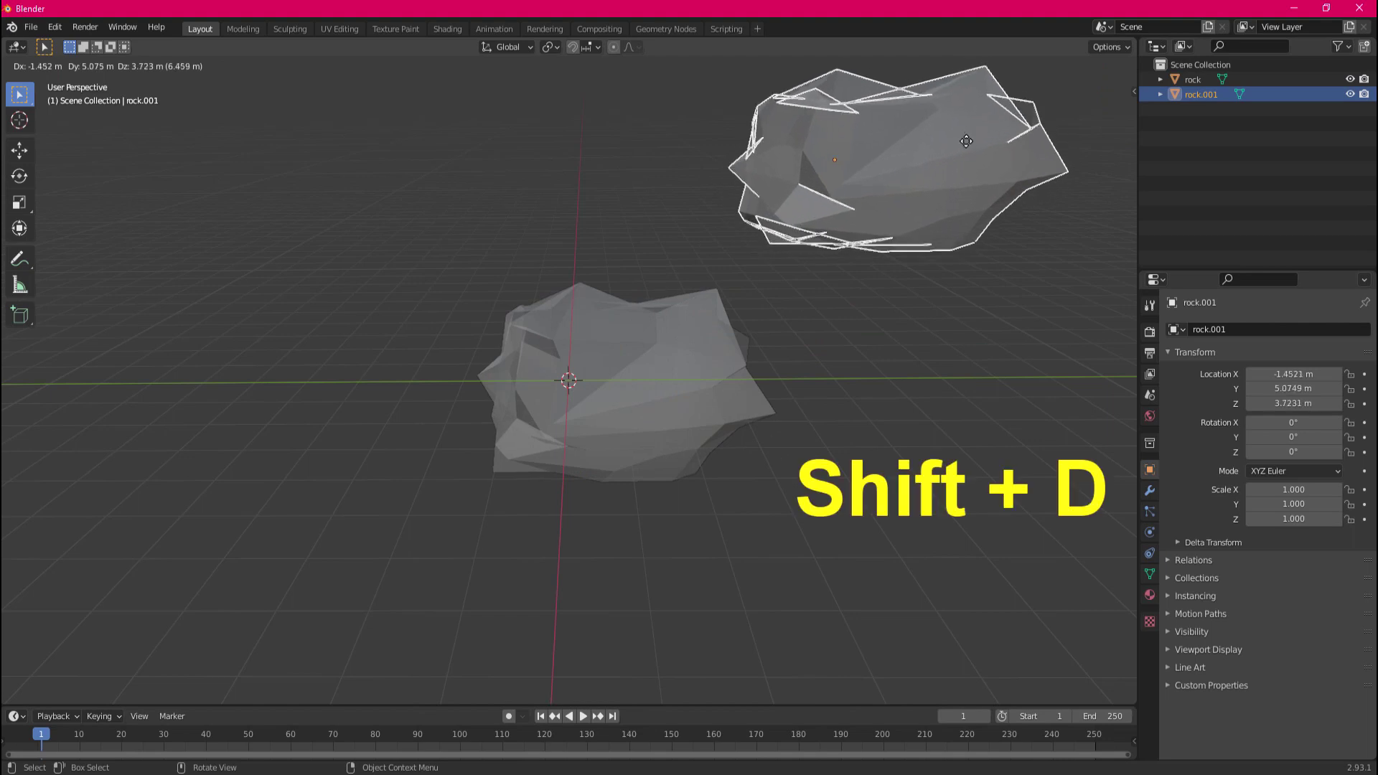
left_click(973, 143)
left_click(907, 166)
key("s")
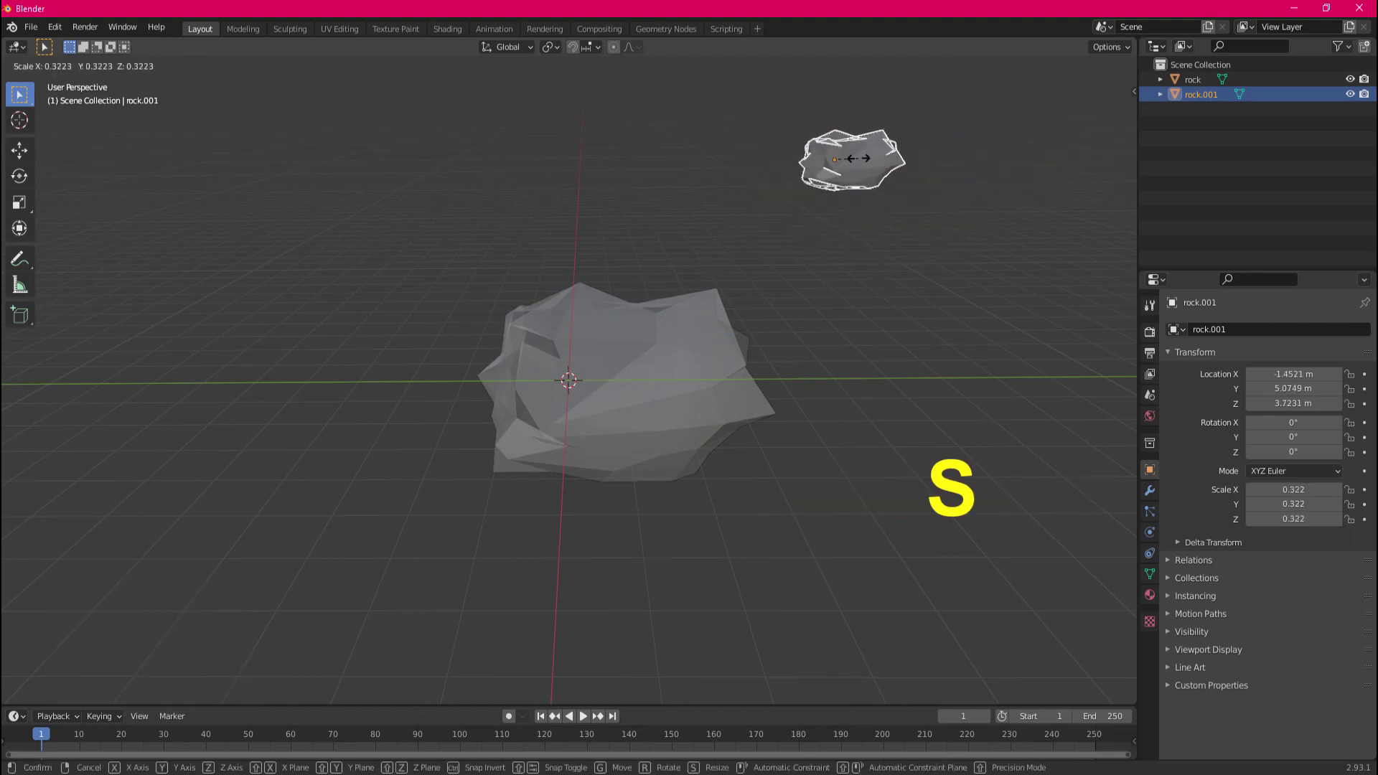
left_click(857, 161)
Rename the small duplicated rock "rubys".
double_click(1210, 95)
key("BackSpace")
type("rubys")
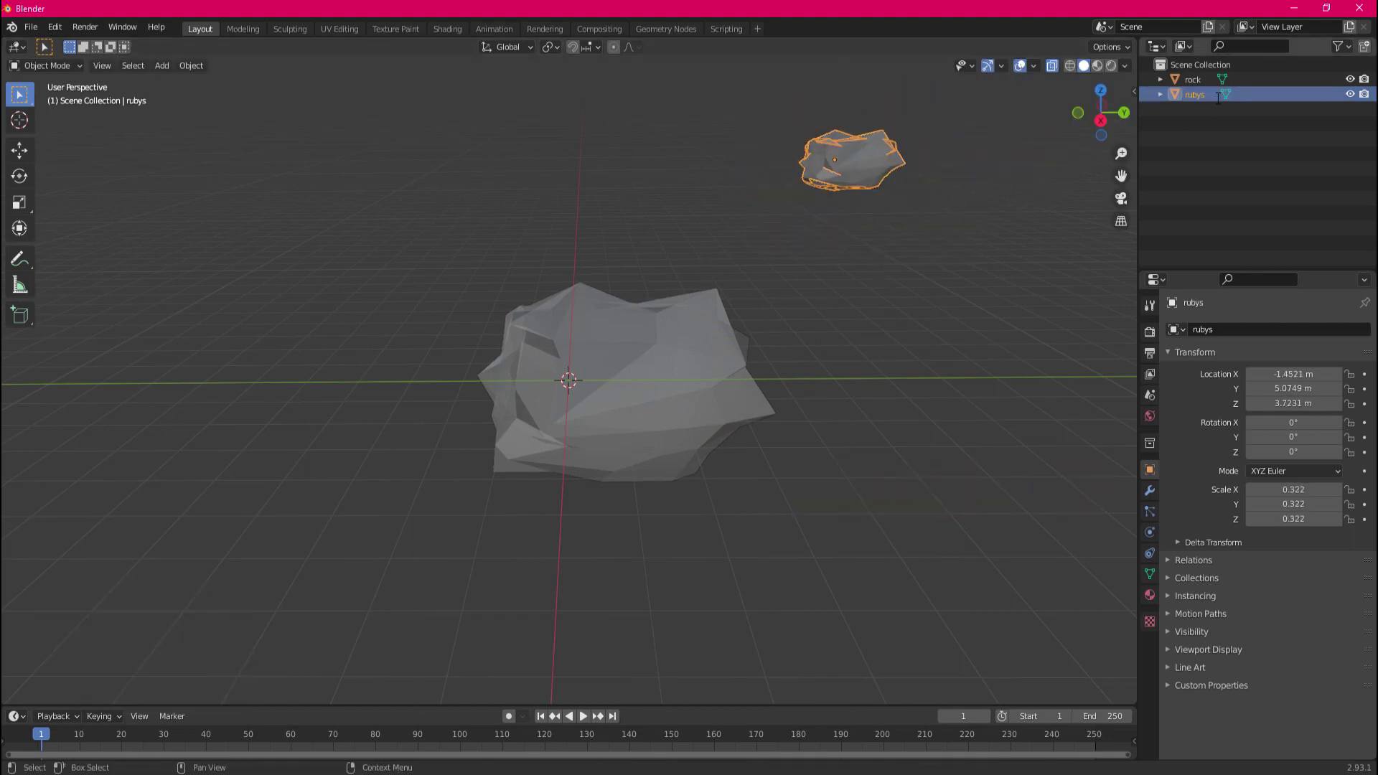
key("Return")
Add a Decimate modifier to the rubys object.
left_click(1149, 490)
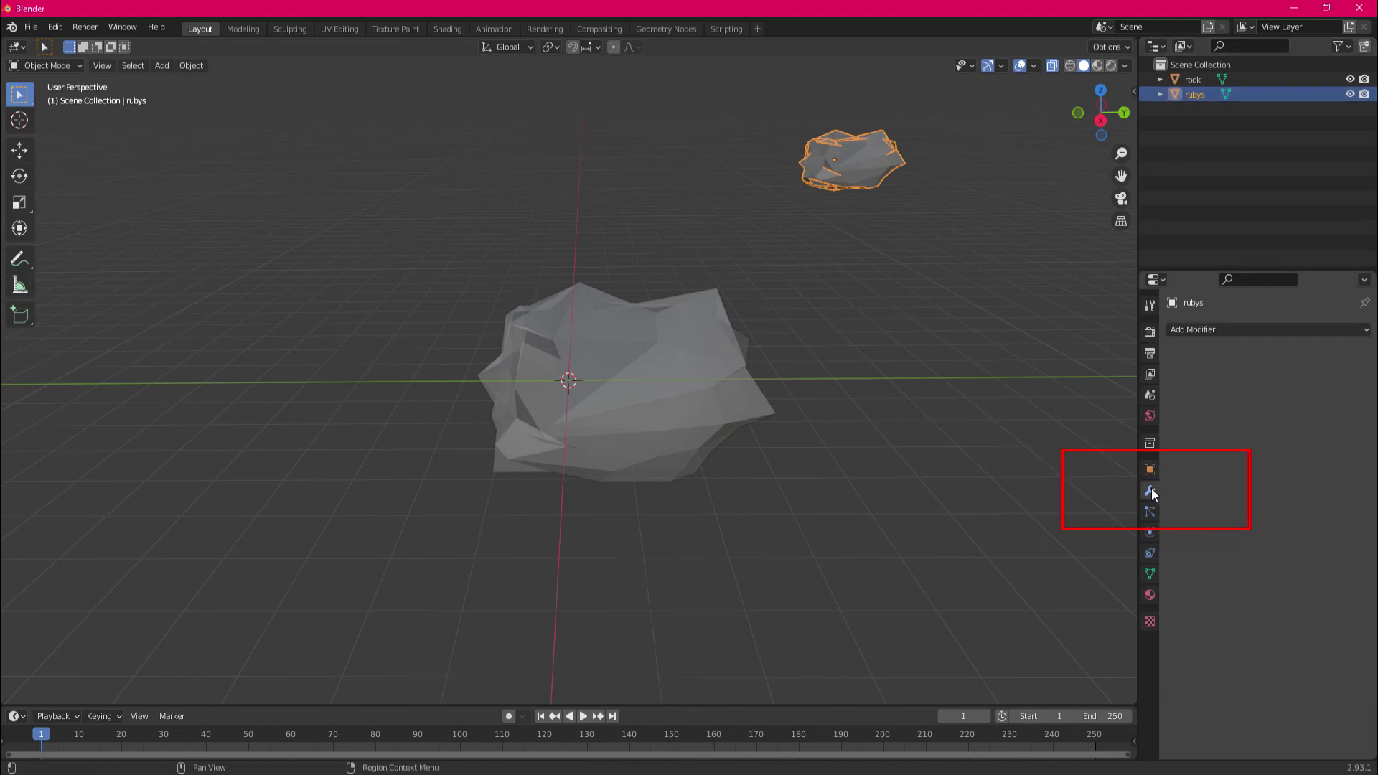
left_click(1197, 330)
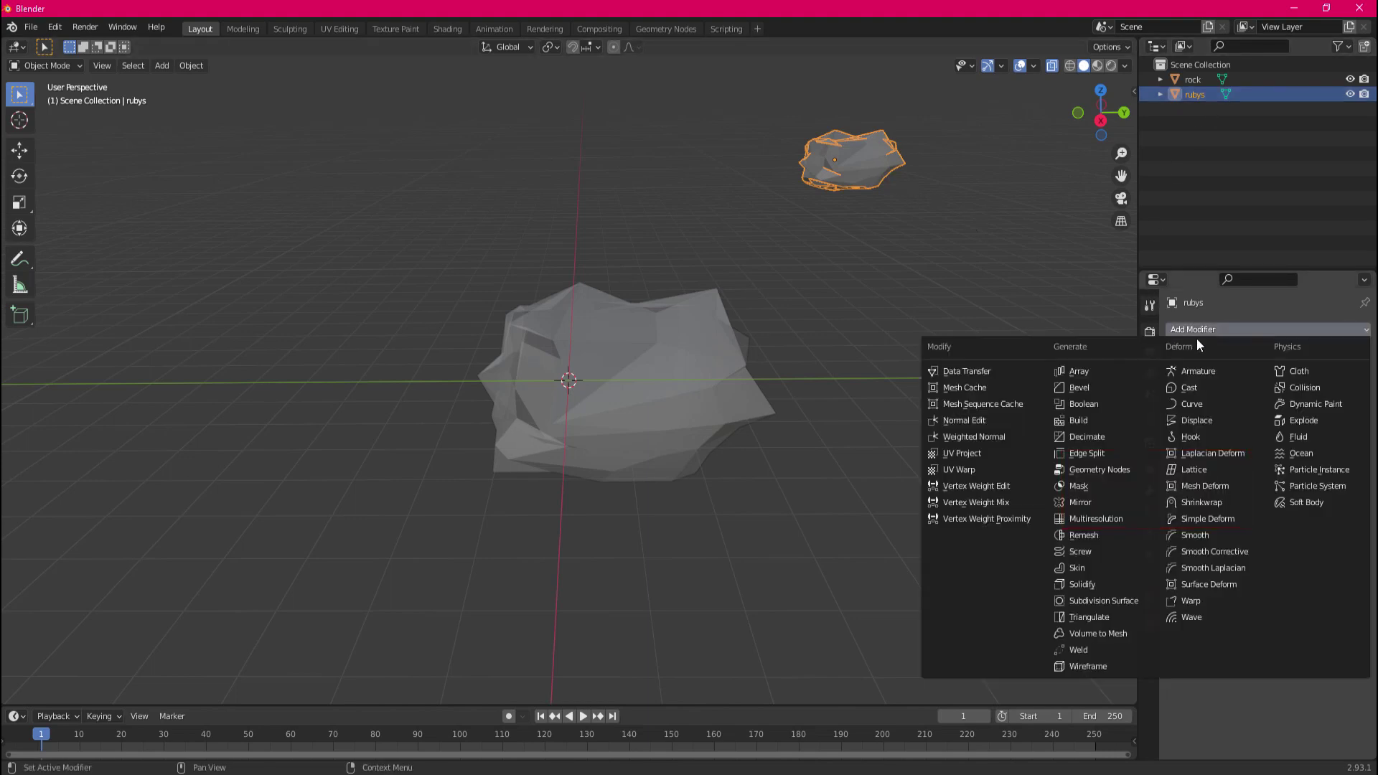
left_click(1105, 437)
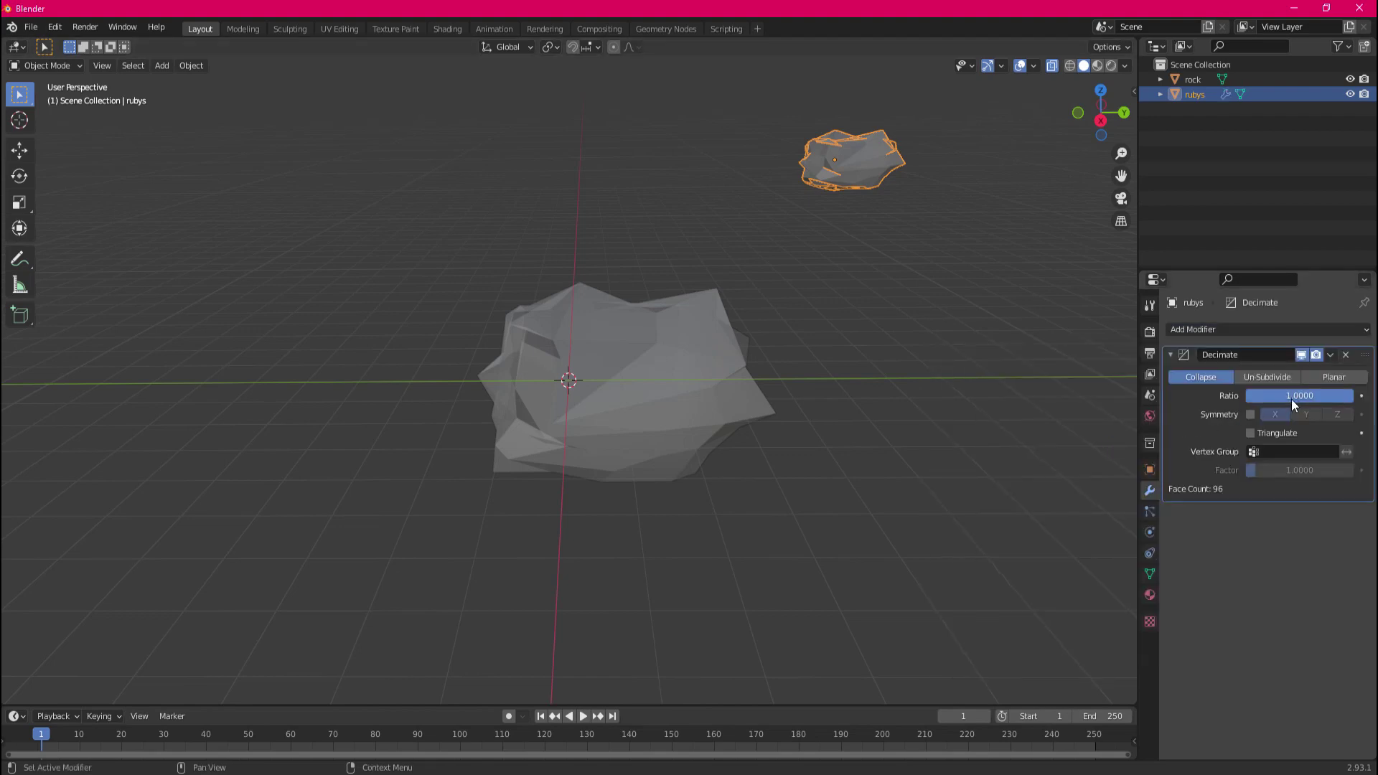
Enable the Statistics option in the viewport overlays.
left_click(1033, 65)
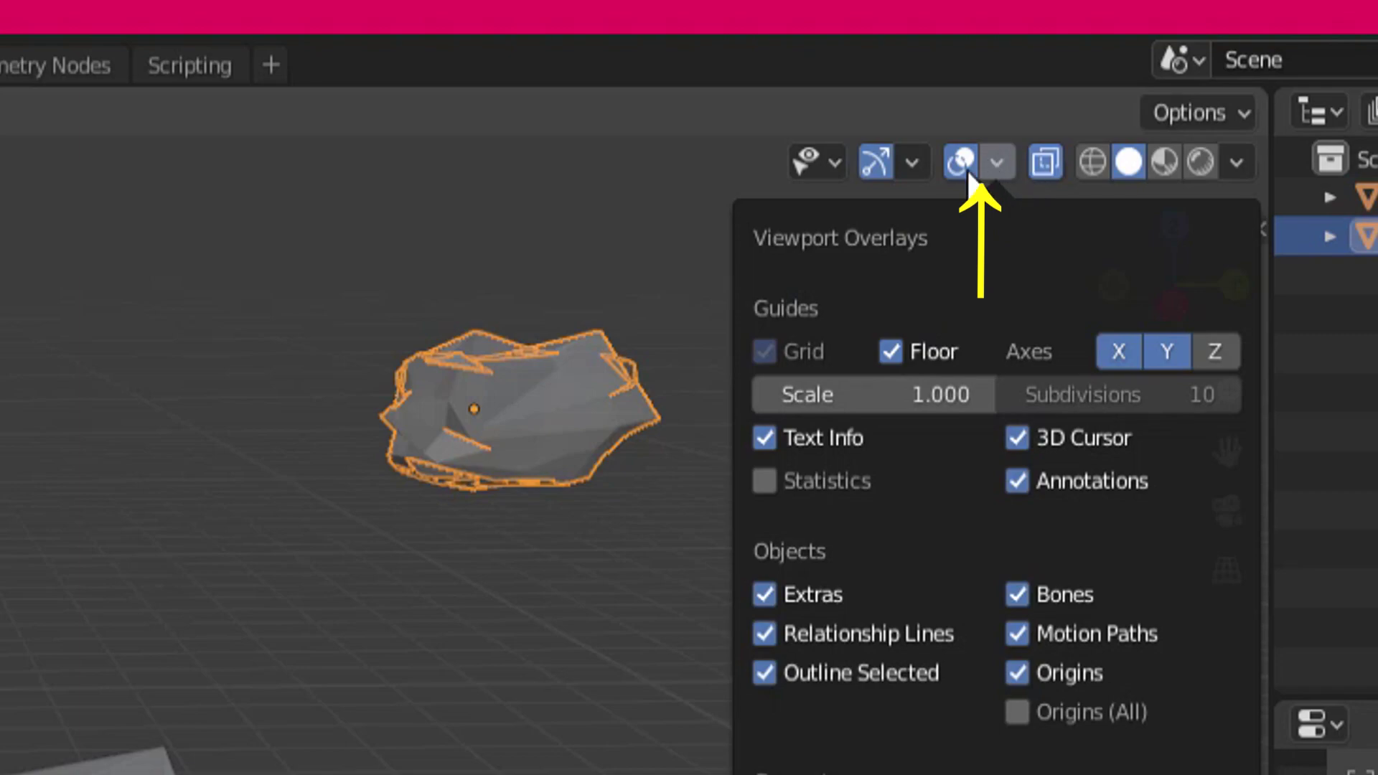
left_click(764, 480)
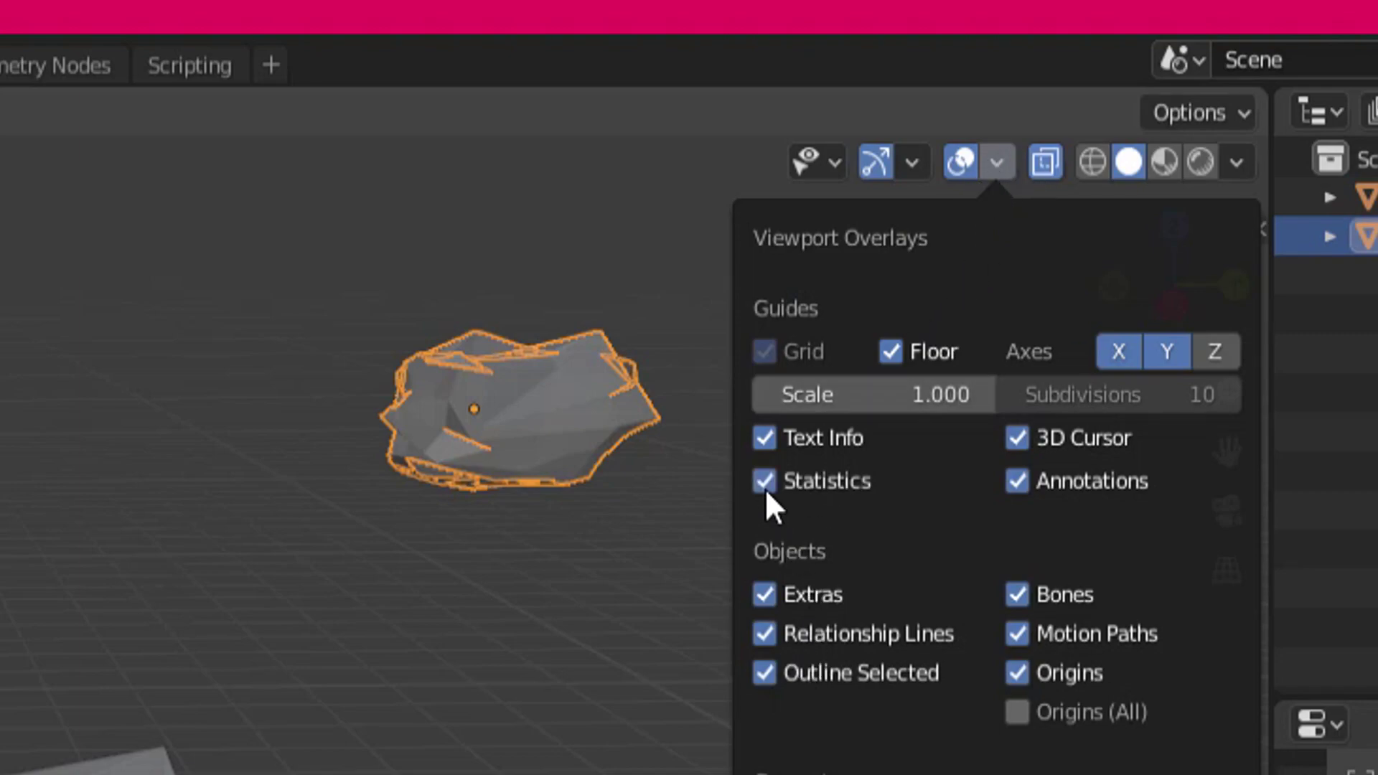
left_click(809, 215)
Hide the large rock in the viewport, leaving the rubys object selected.
left_click(659, 387)
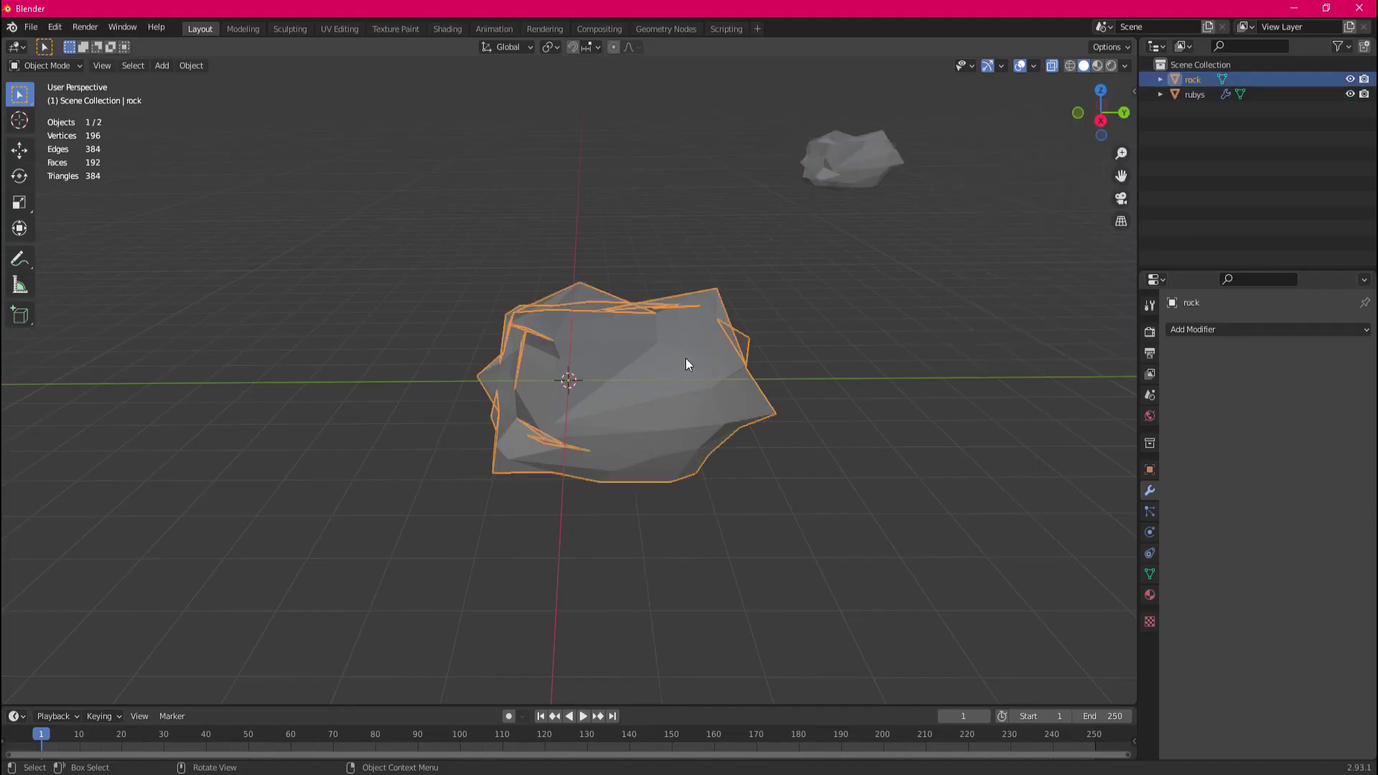
left_click(844, 188)
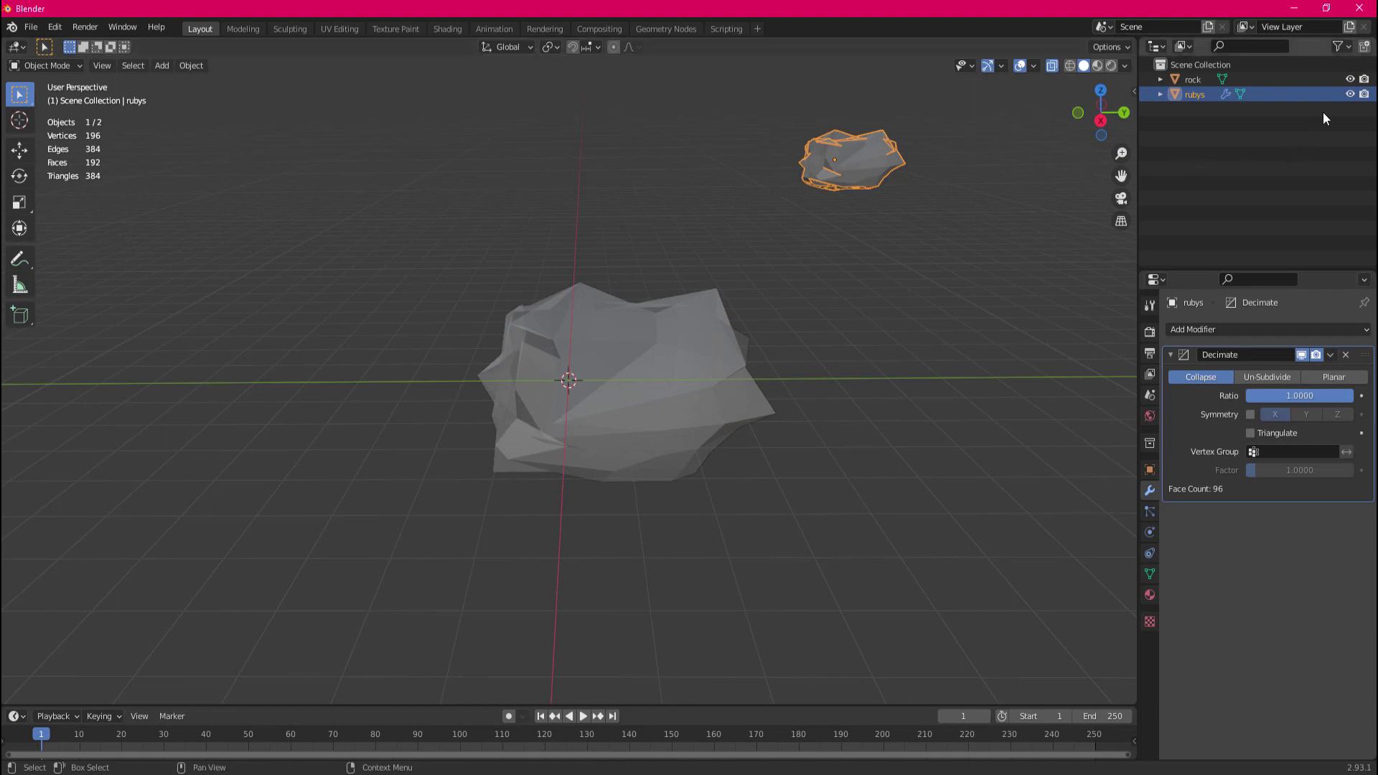
left_click(1351, 79)
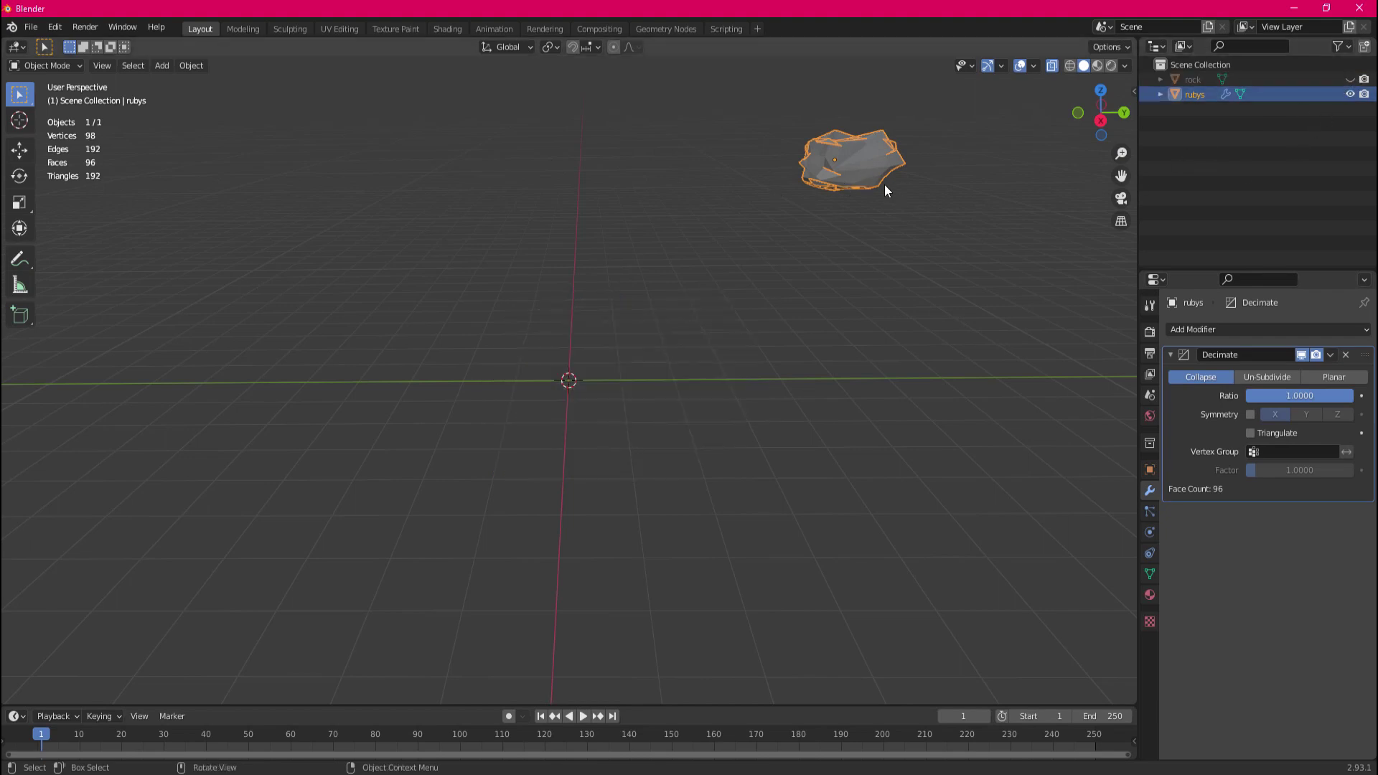
Snap the rubys object to the 3D cursor at the world origin.
middle_click_drag(884, 184, 869, 175)
right_click(869, 175)
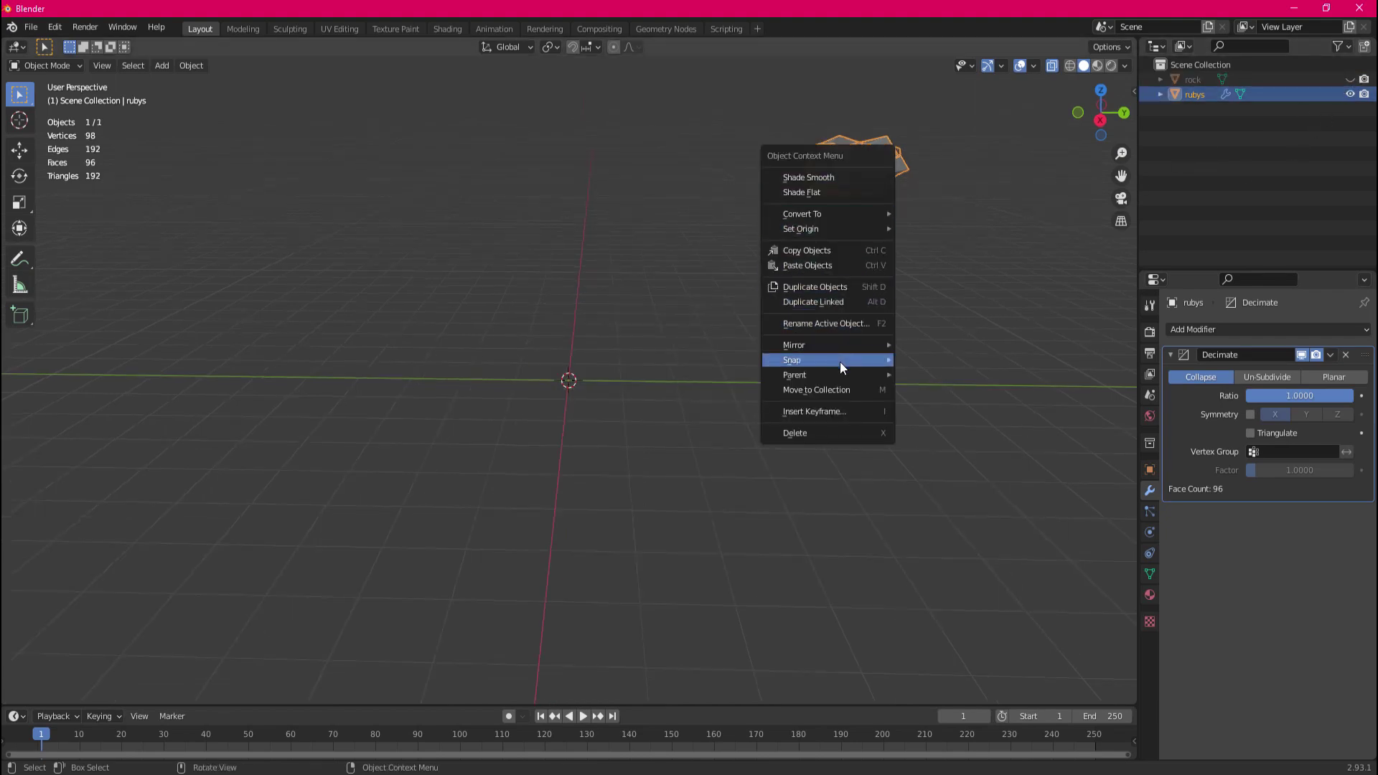
mouse_move(840, 360)
left_click(942, 370)
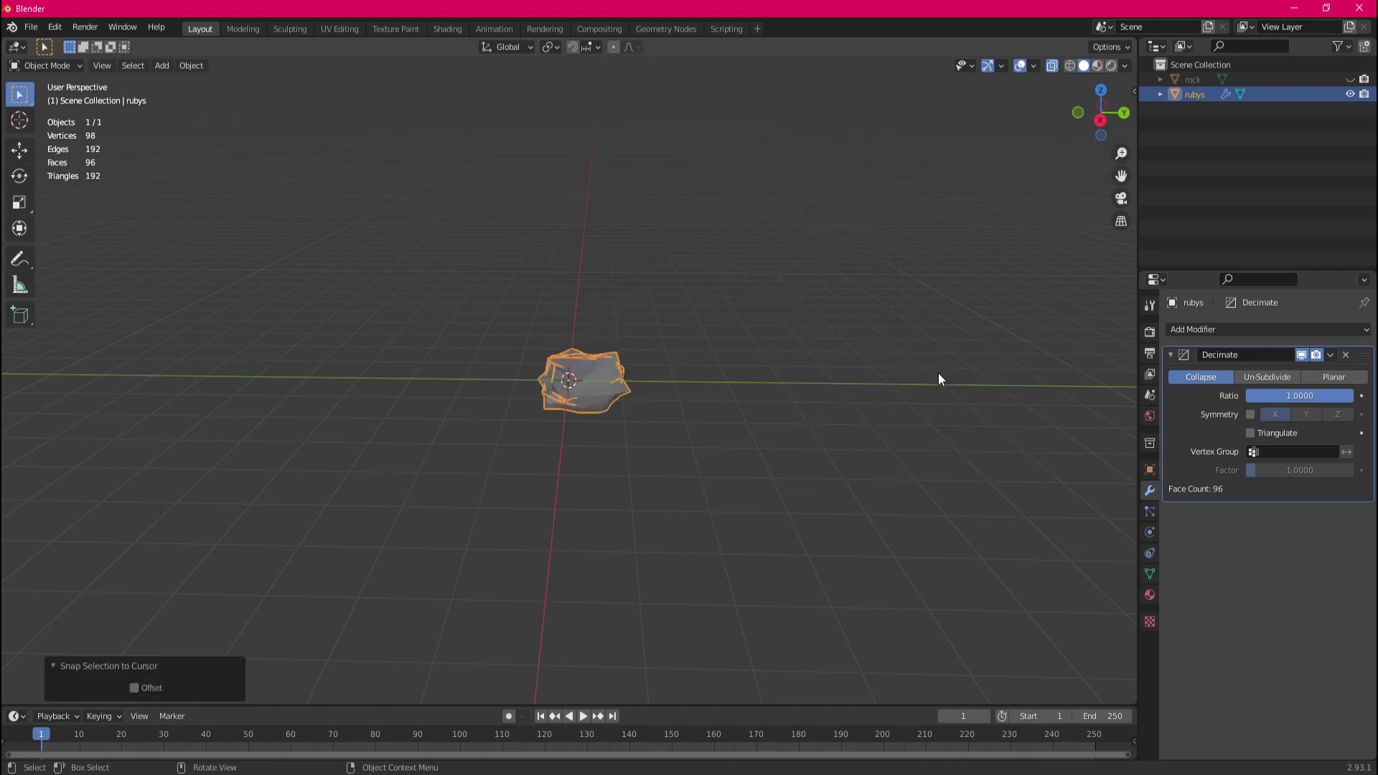
Set the Decimate modifier's collapse ratio on the rubys object to 0.2368.
scroll(655, 348, "up", 5)
left_click_drag(1299, 395, 1270, 395)
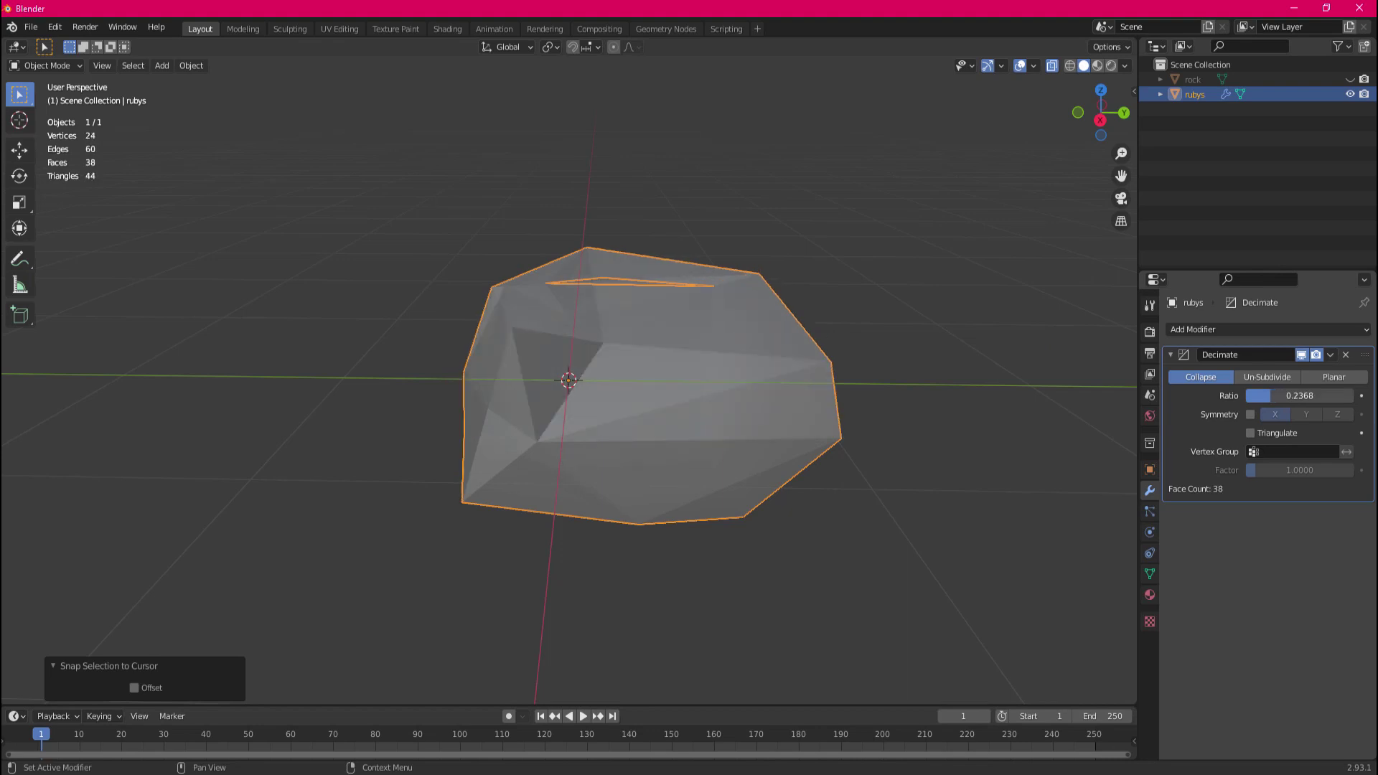
key("Tab")
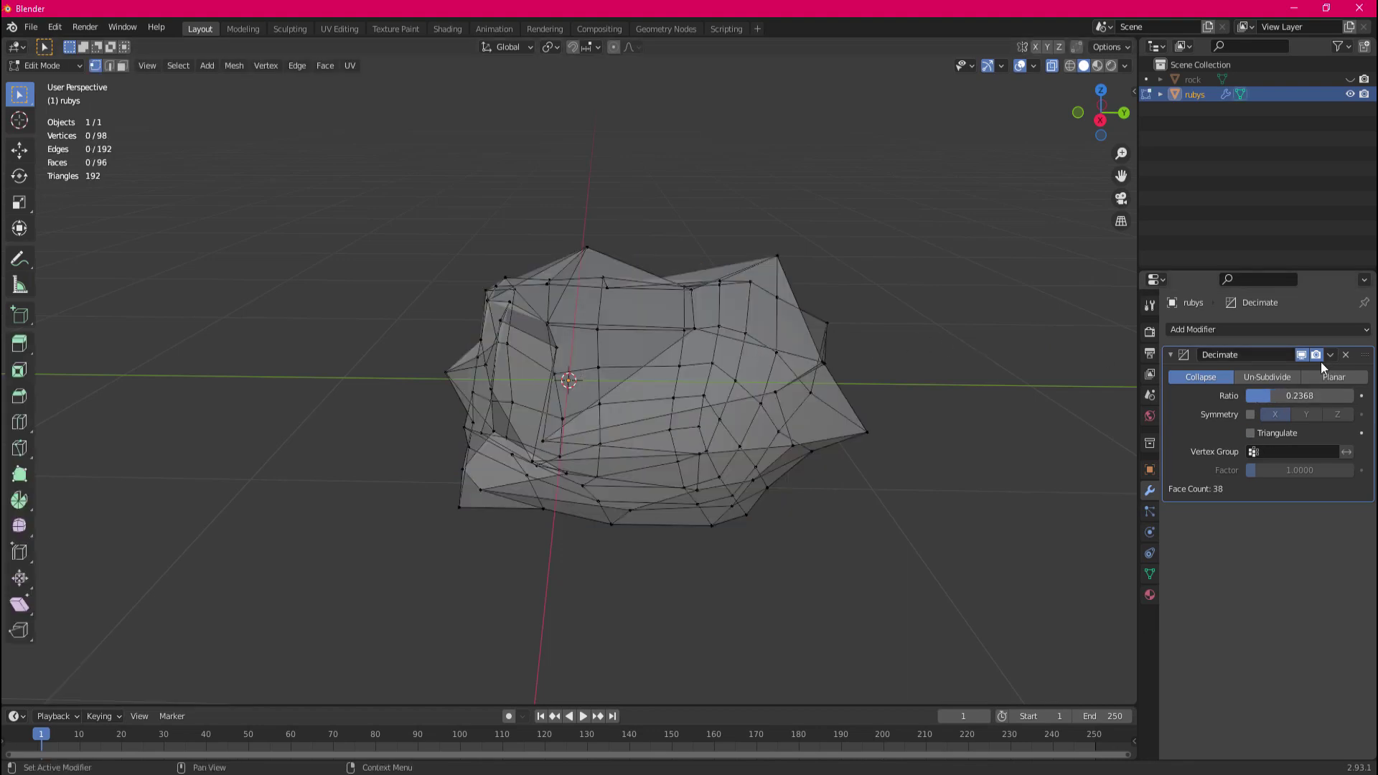
key("a")
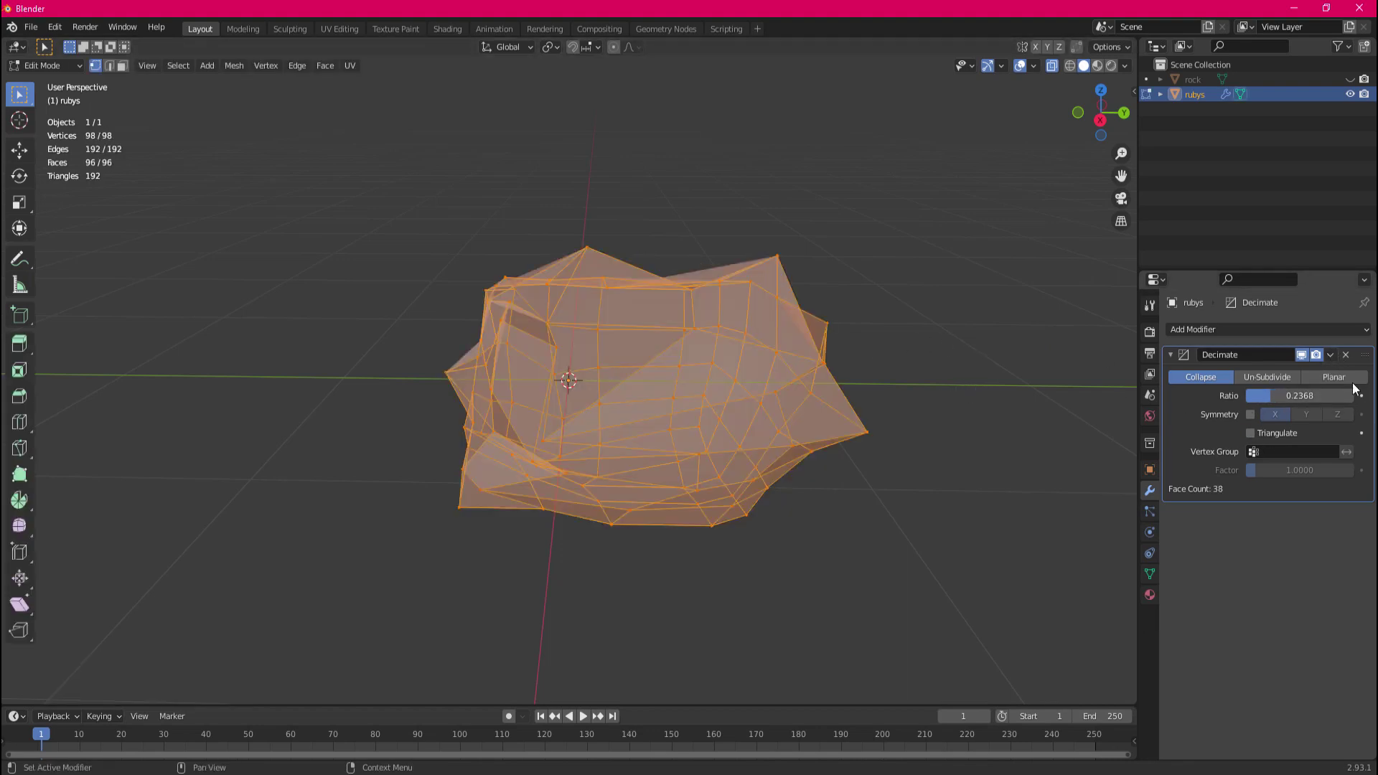
left_click(1327, 356)
left_click(907, 326)
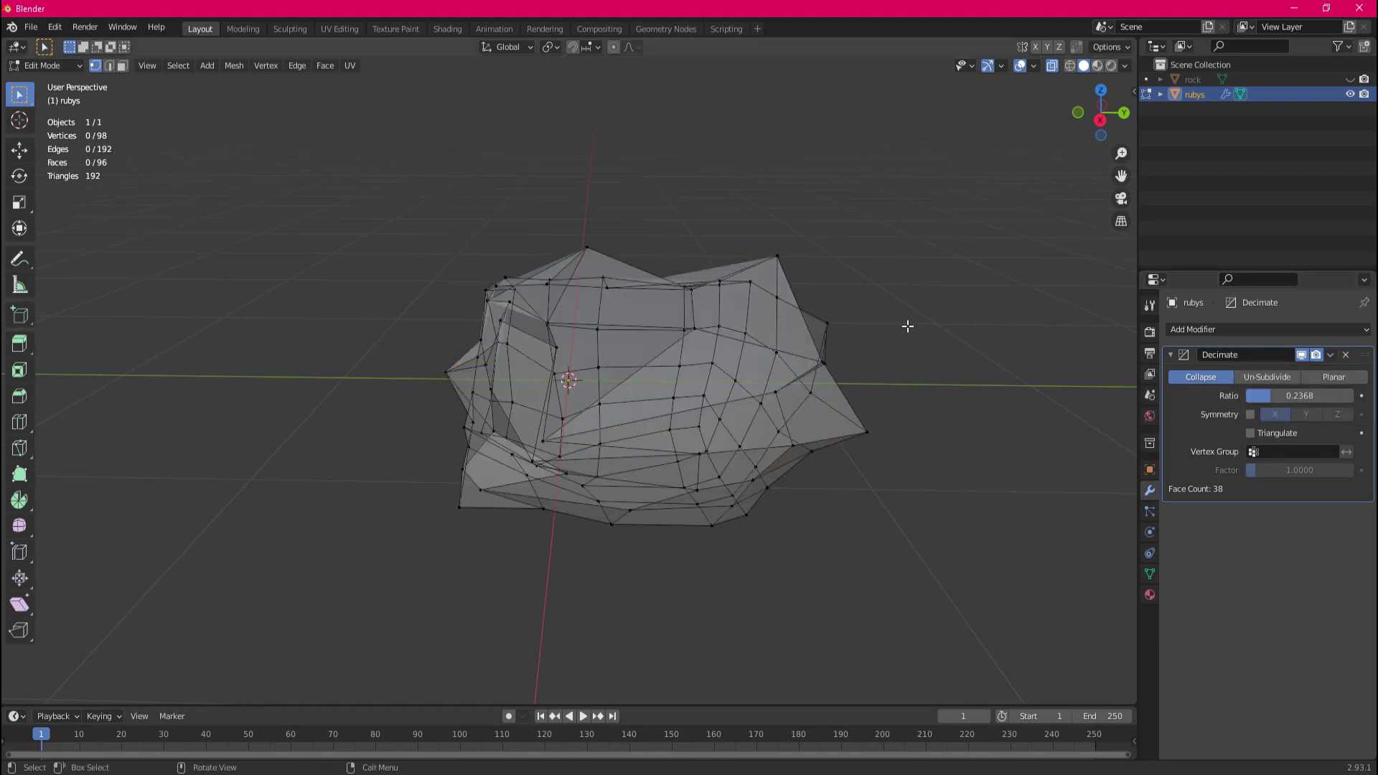
key("a")
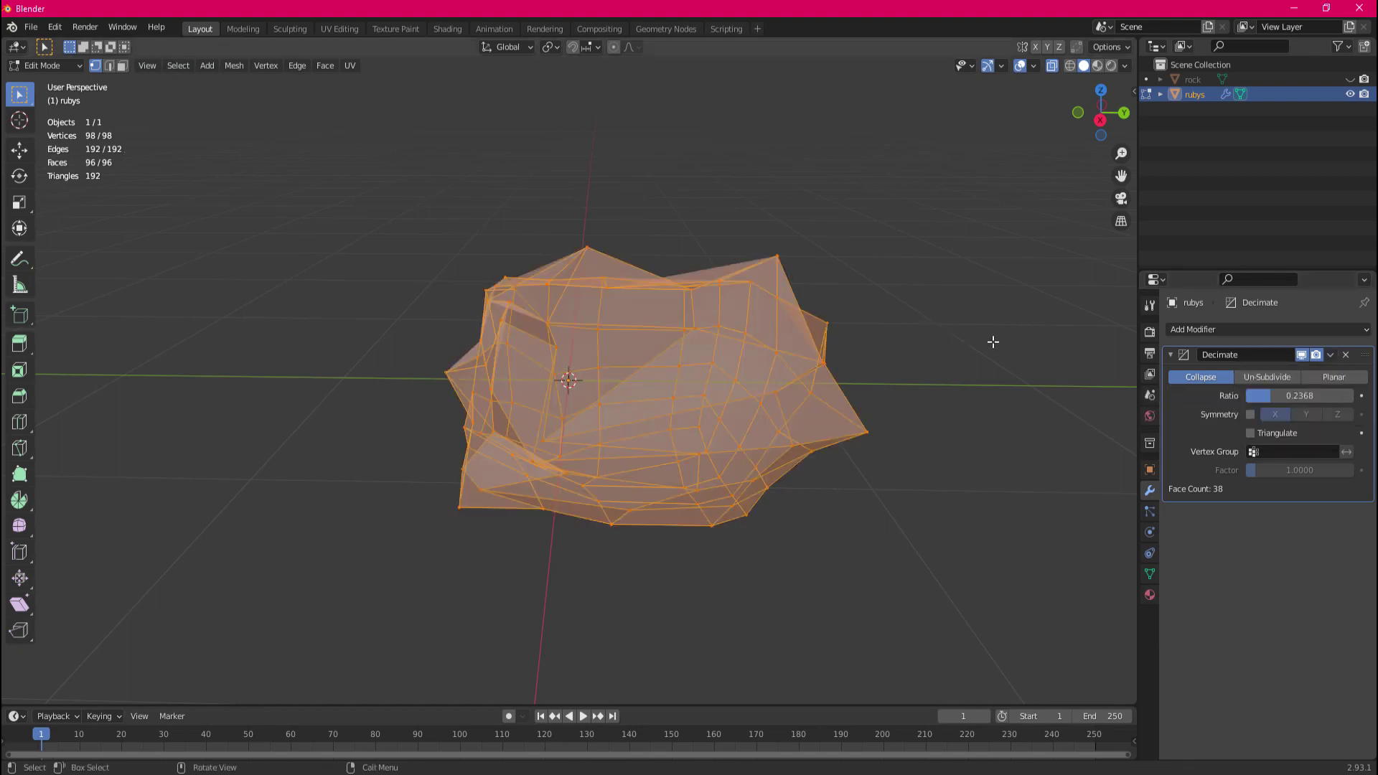
key("Tab")
Apply the Decimate modifier to the rubys object in Object Mode and deselect it.
left_click(1329, 355)
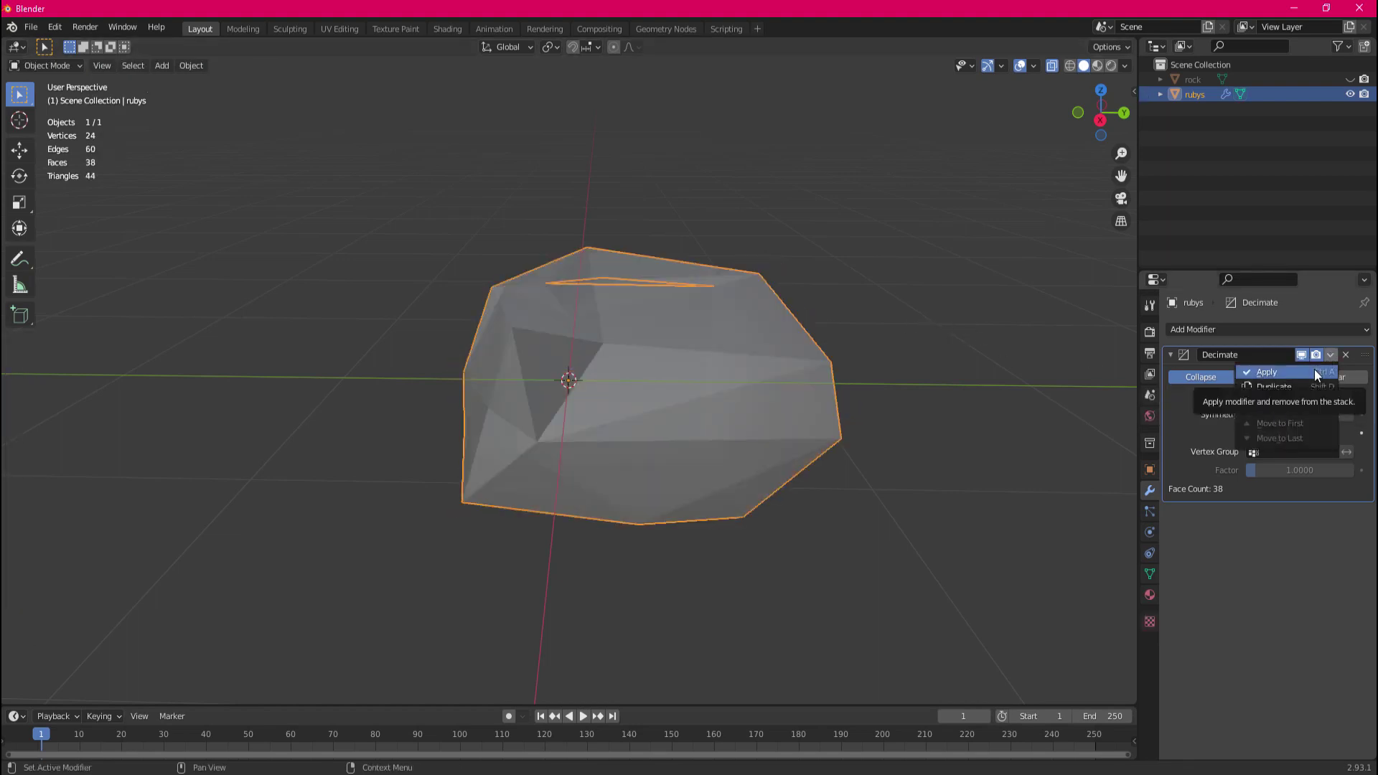
left_click(1315, 368)
left_click(932, 362)
middle_click_drag(932, 362, 870, 384)
middle_click_drag(1067, 209, 914, 320)
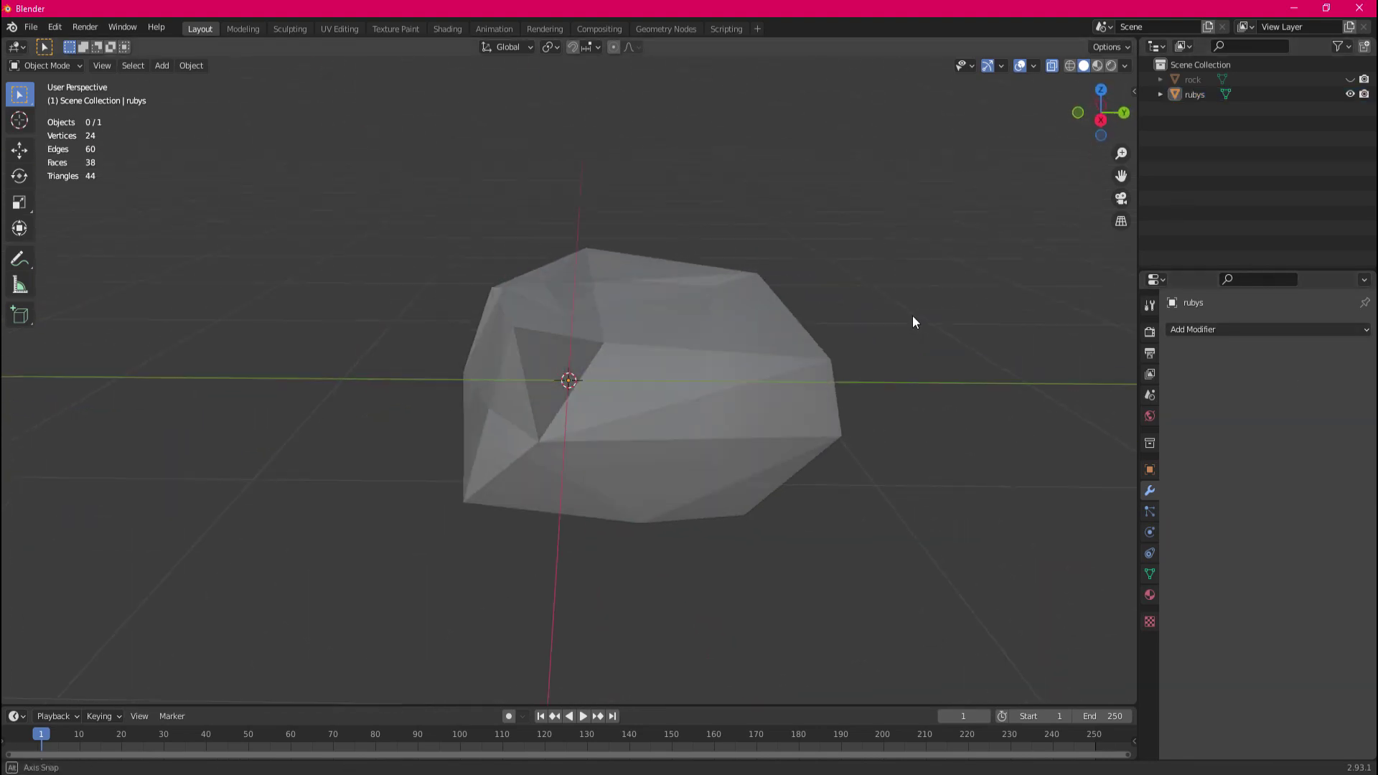
Create a new material named "ruby" on the rubys object.
left_click(1195, 96)
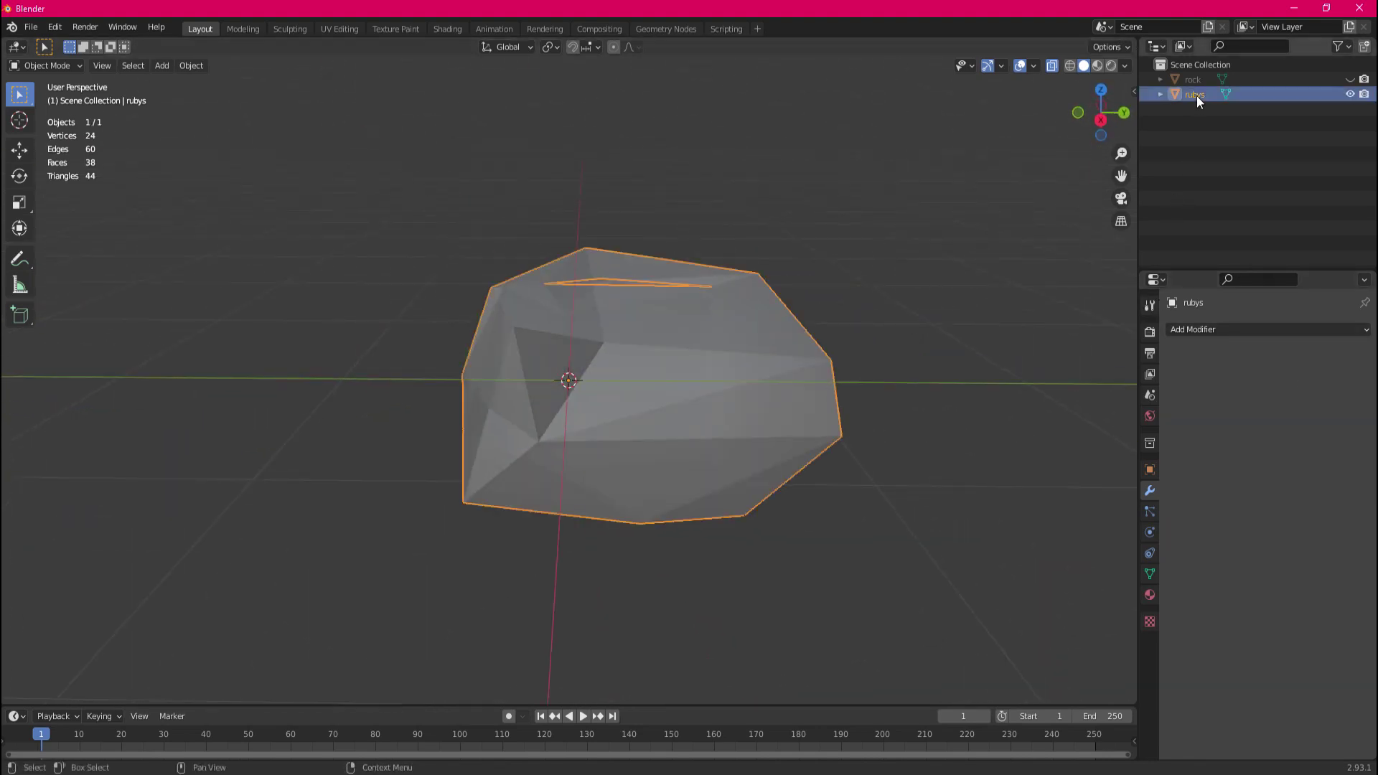
left_click(1148, 597)
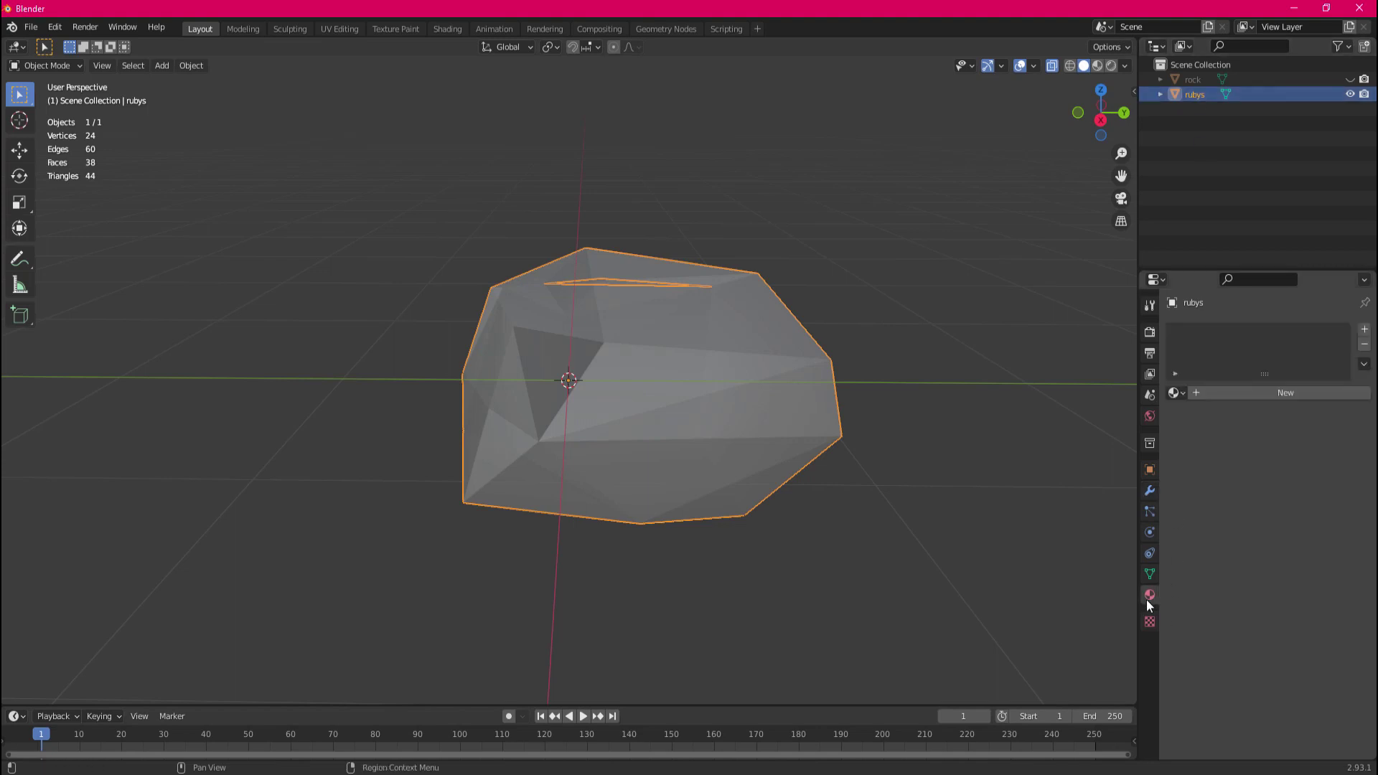
left_click(1241, 397)
key("Return")
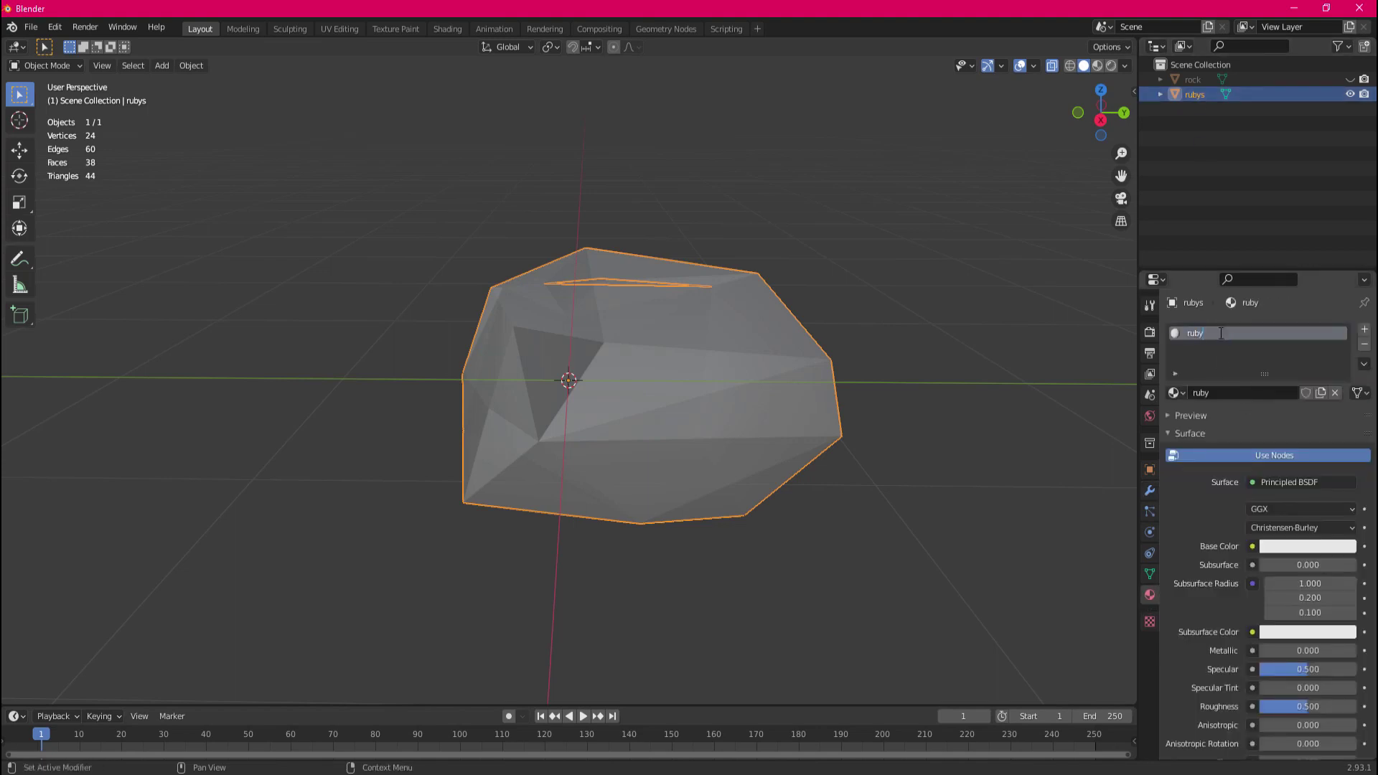
Give the ruby material's base color an image texture using Crystal_002_basecolor.jpg.
left_click(1253, 547)
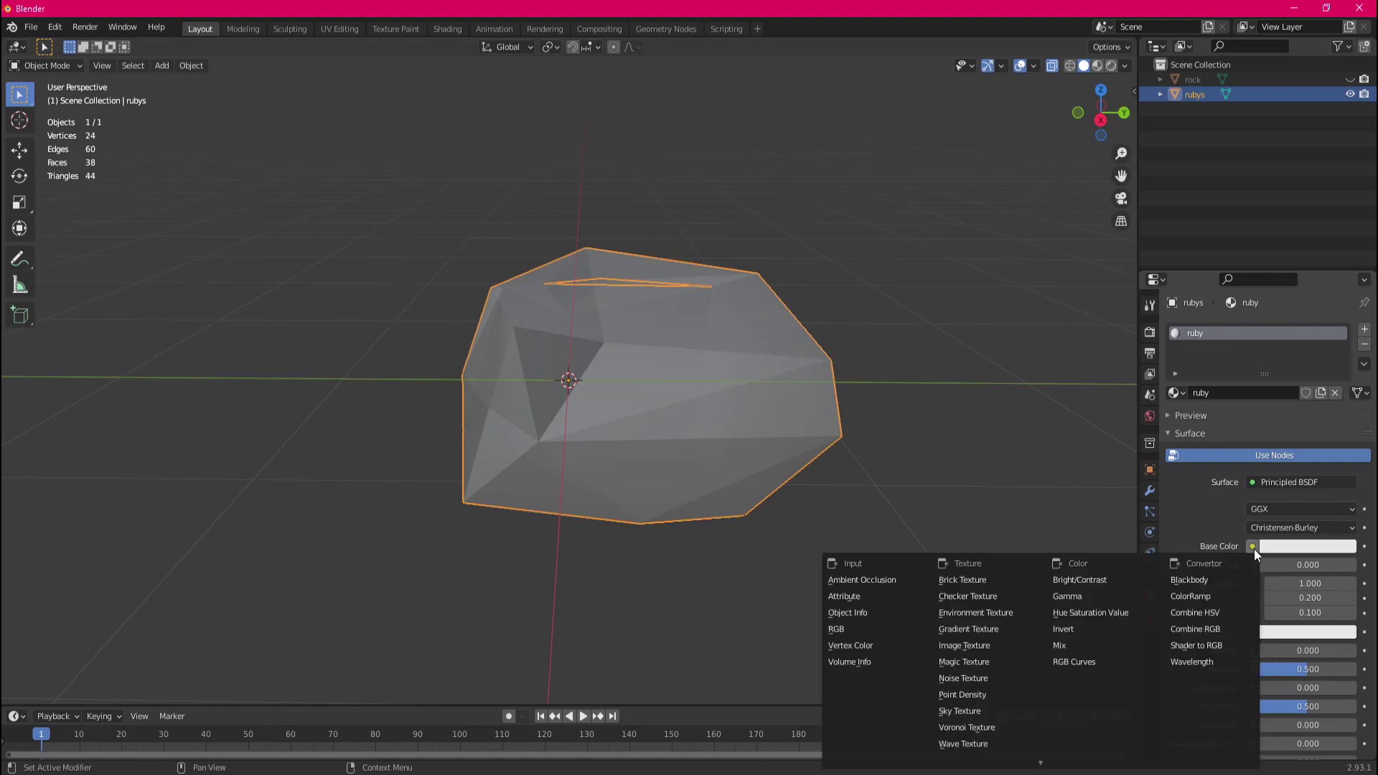
left_click(988, 647)
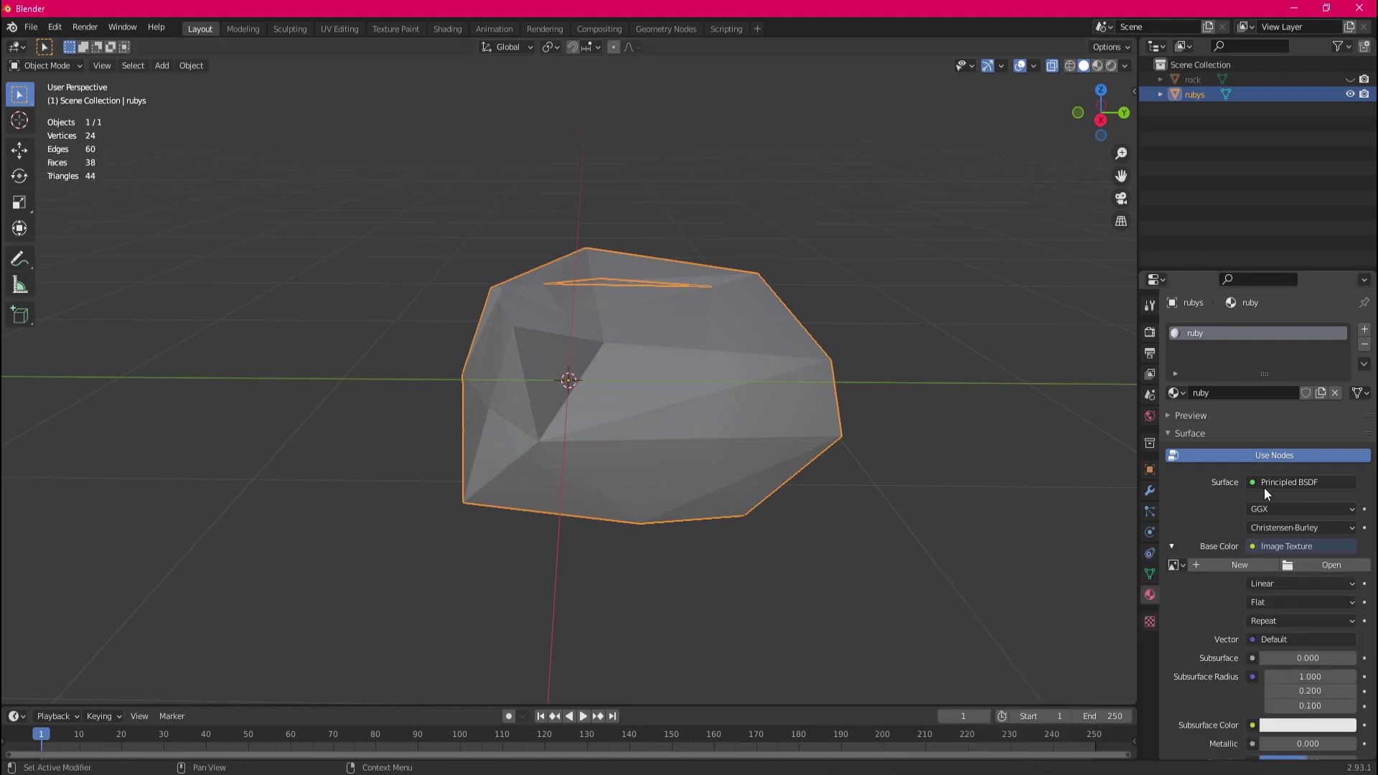
left_click(1327, 563)
left_click(644, 203)
left_click(909, 550)
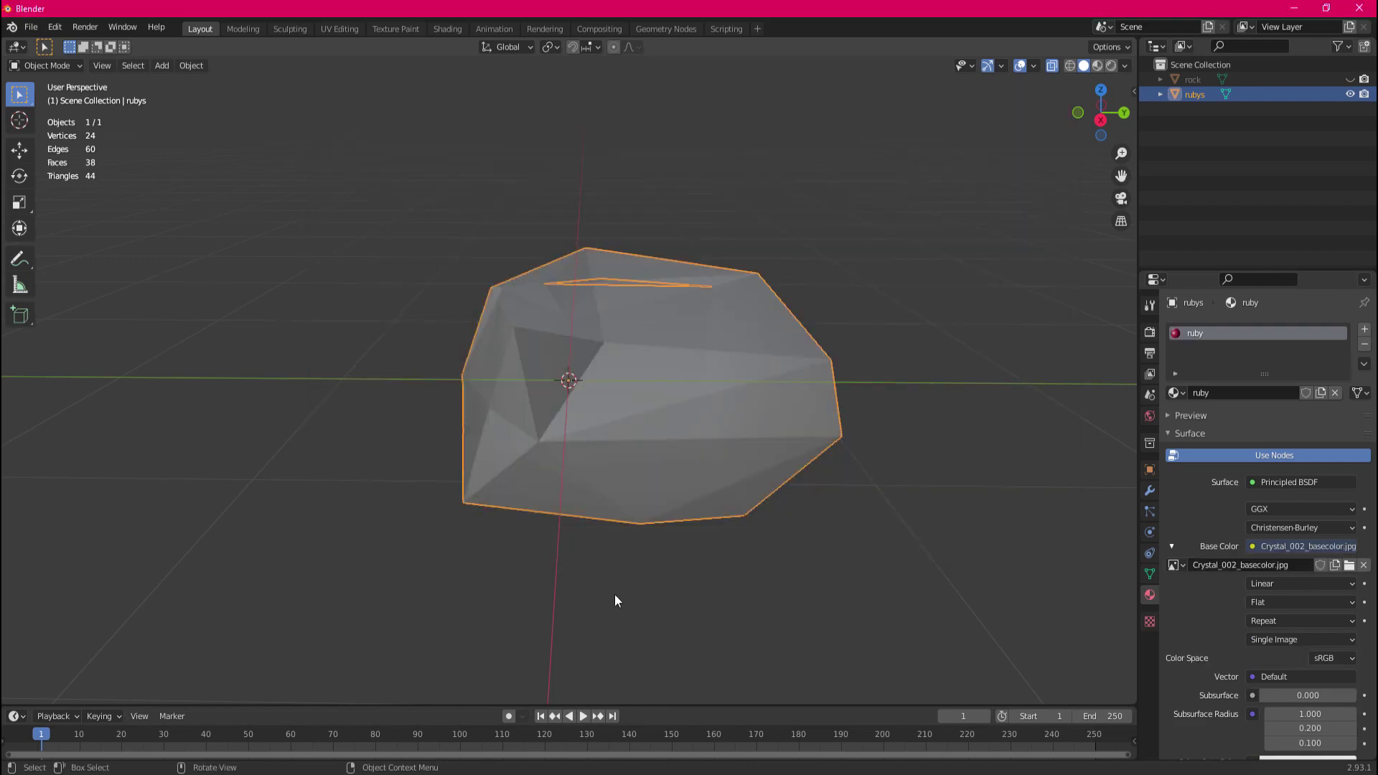
Try the viewport shading modes, settle on Material Preview and inspect the textured ruby.
left_click(1070, 65)
left_click(1084, 66)
left_click(1096, 67)
left_click(1110, 66)
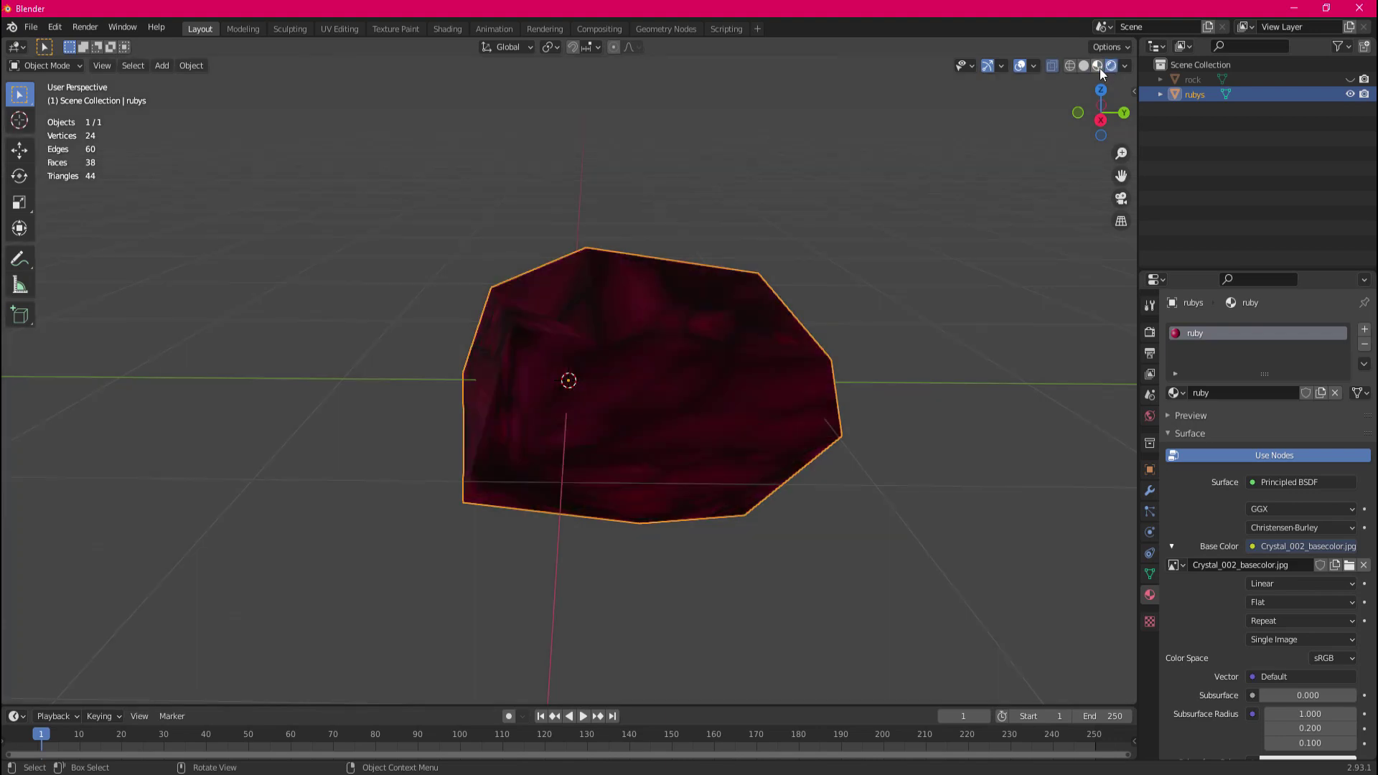
left_click(1095, 66)
mouse_move(846, 268)
middle_mouse_down()
mouse_move(579, 188)
mouse_move(625, 227)
middle_mouse_up()
left_click(646, 217)
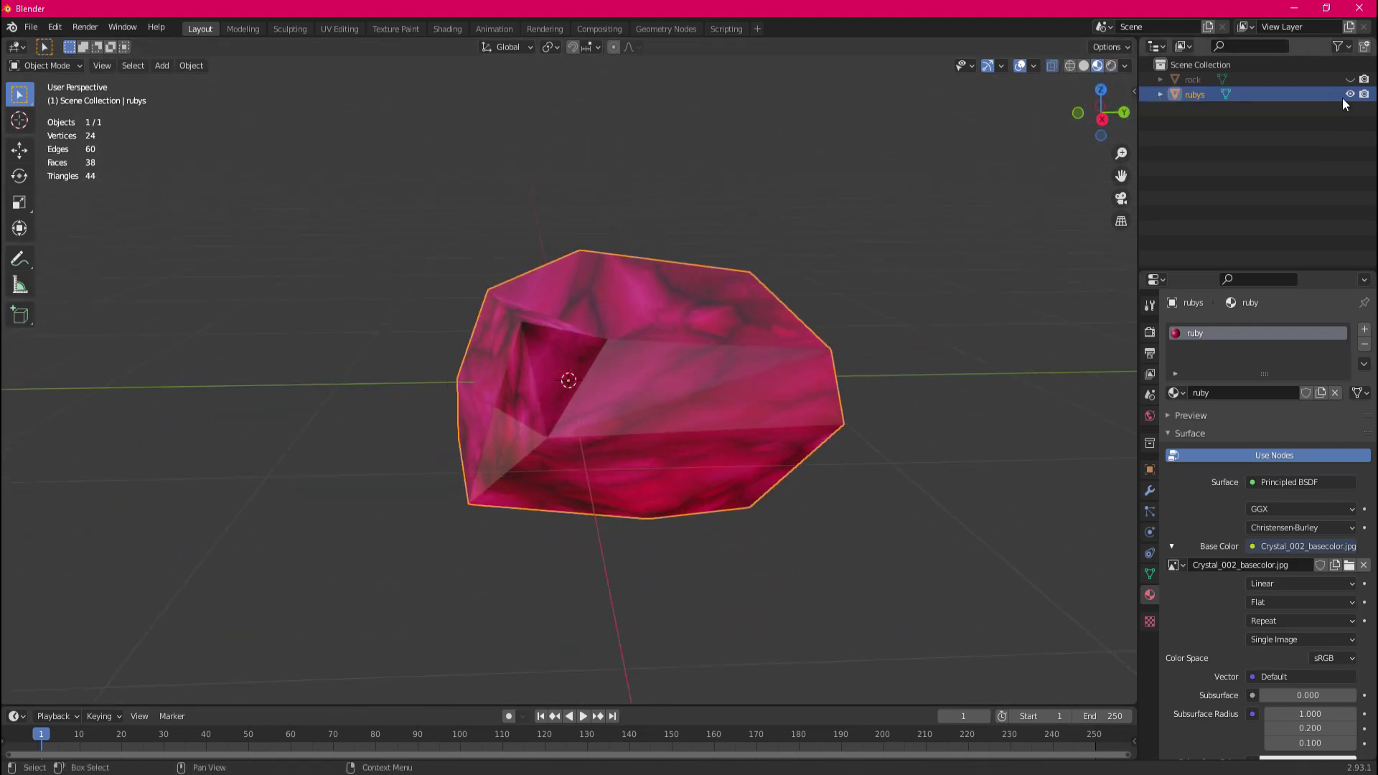
Hide the rubys object in the viewport.
scroll(916, 308, "down", 2)
key("Delete")
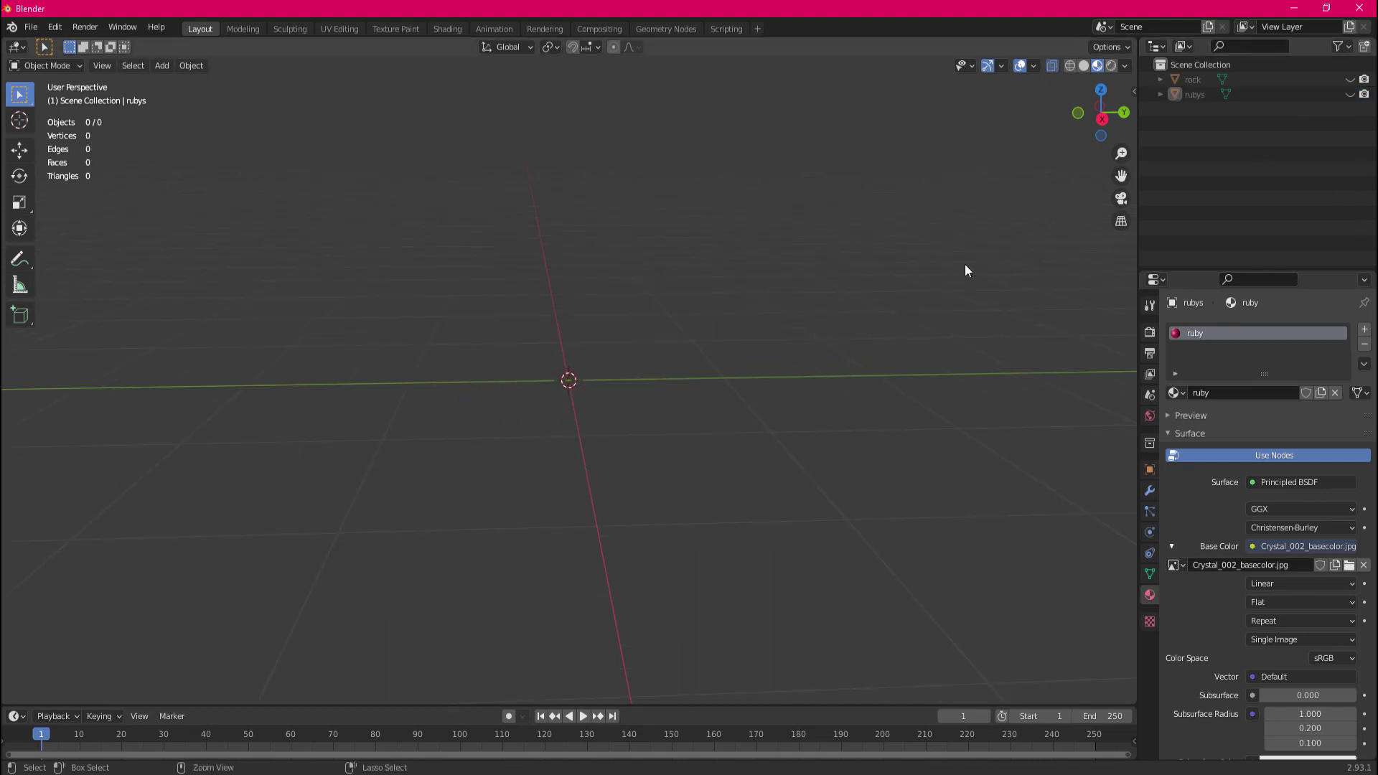
Split the 3D viewport horizontally and turn the lower area into a Shader Editor.
right_click(1013, 668)
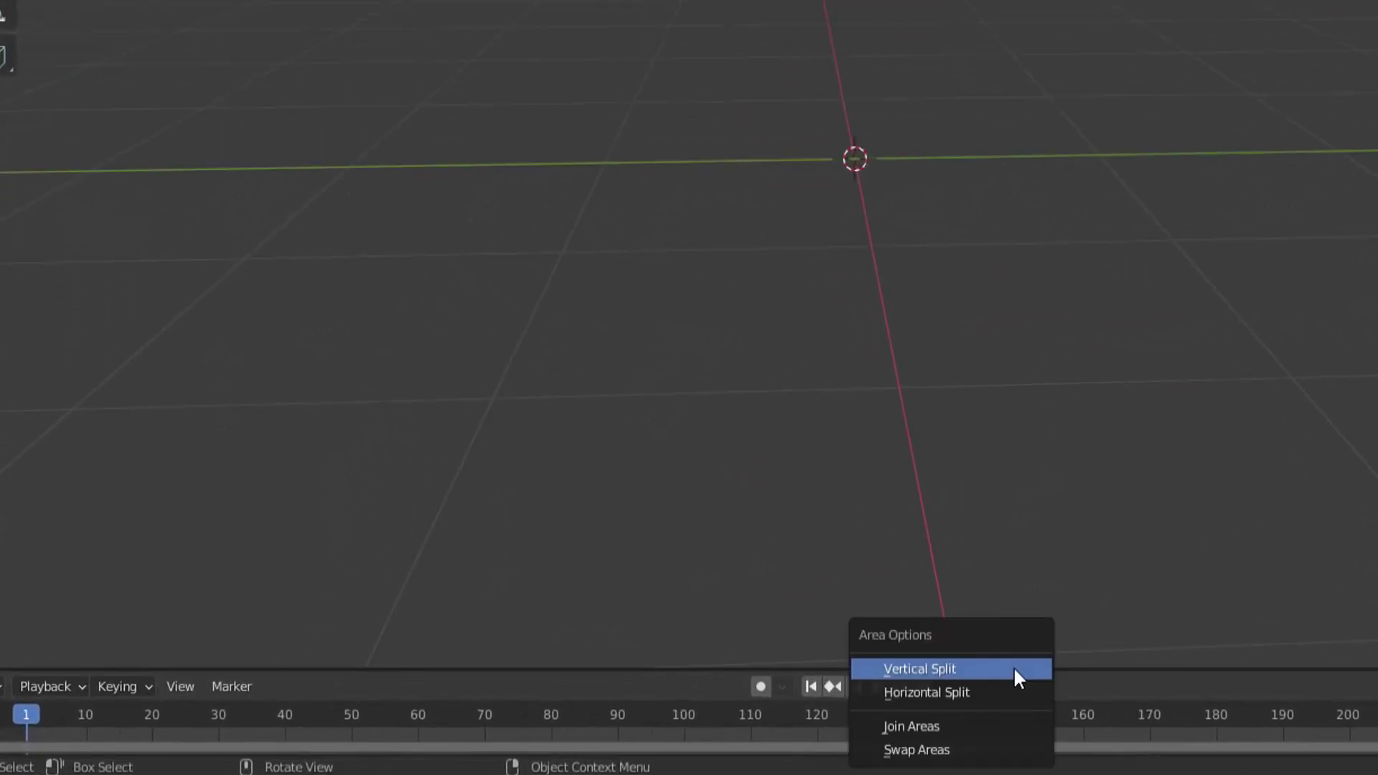
left_click(1002, 695)
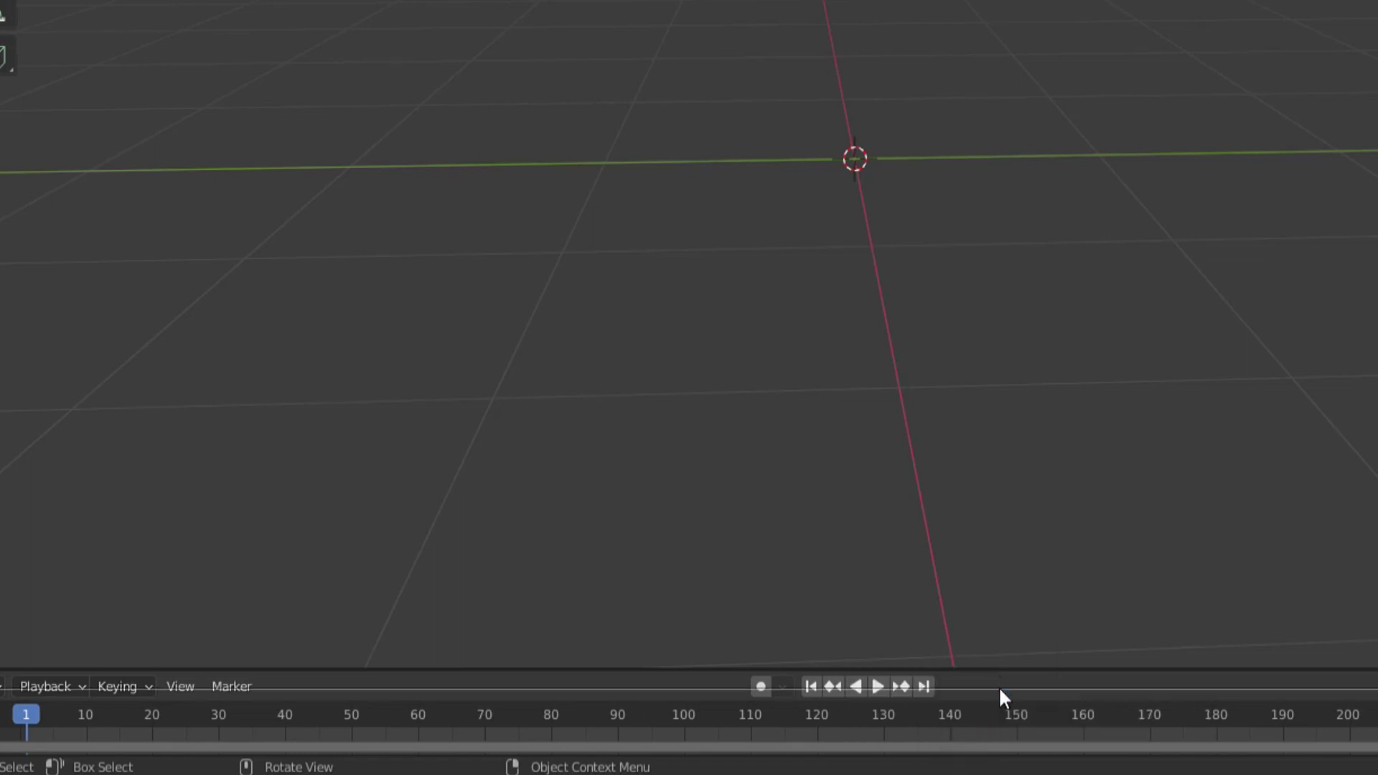
left_click(991, 324)
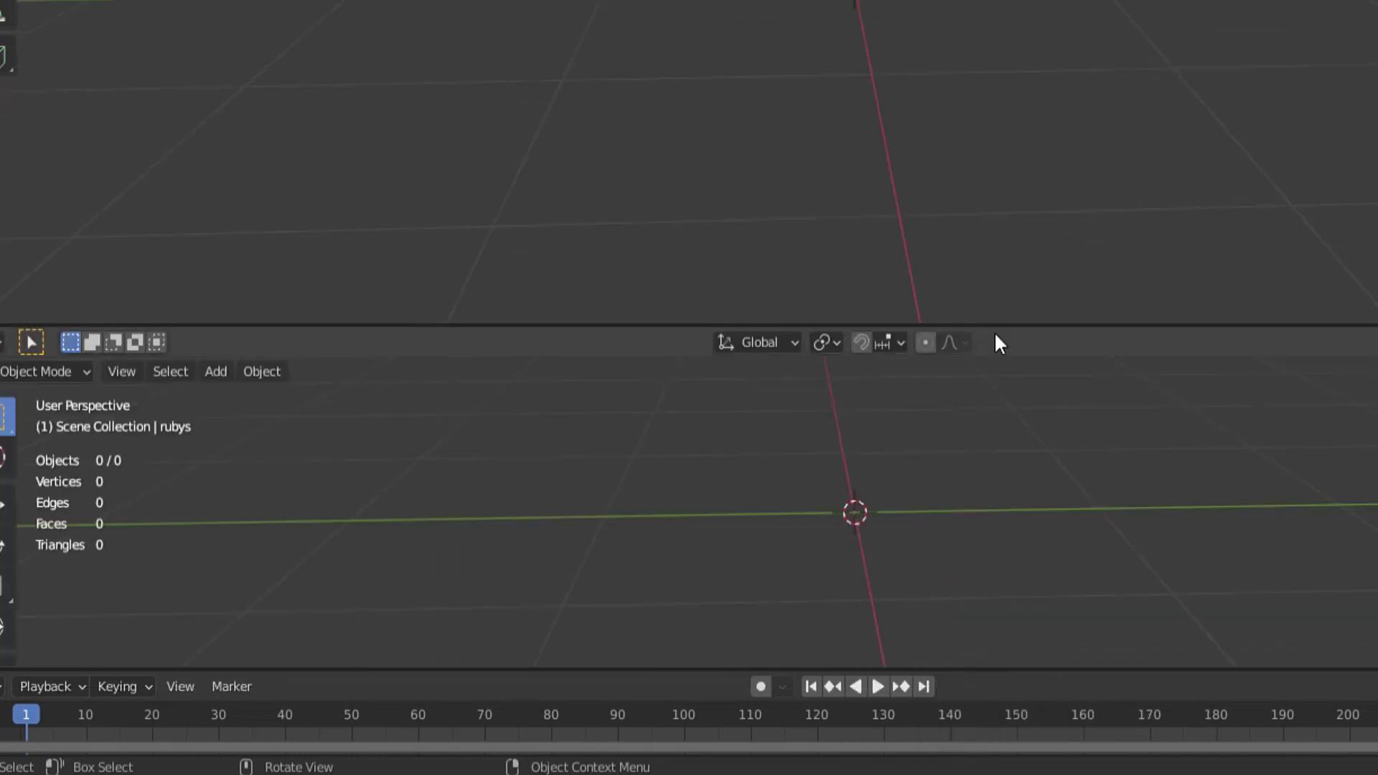
left_click(1, 344)
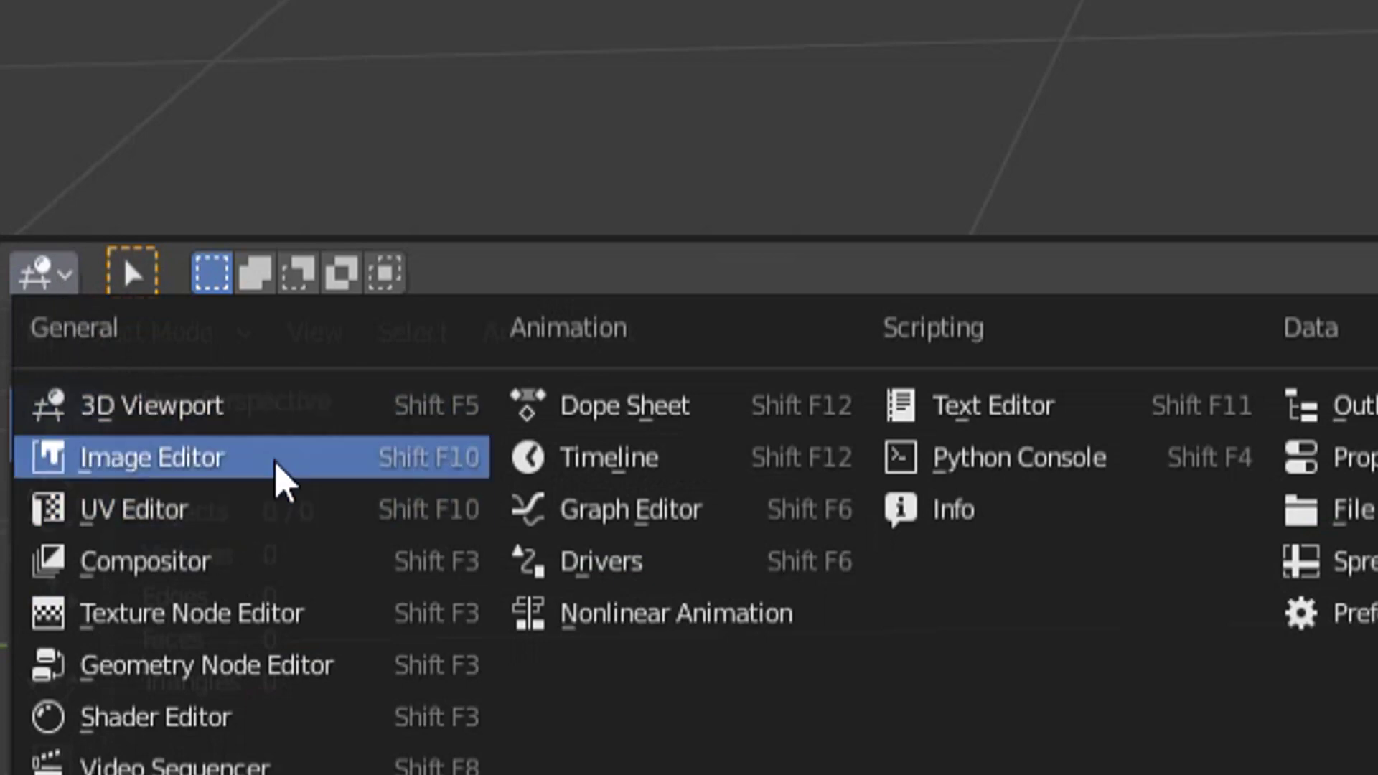
left_click(209, 718)
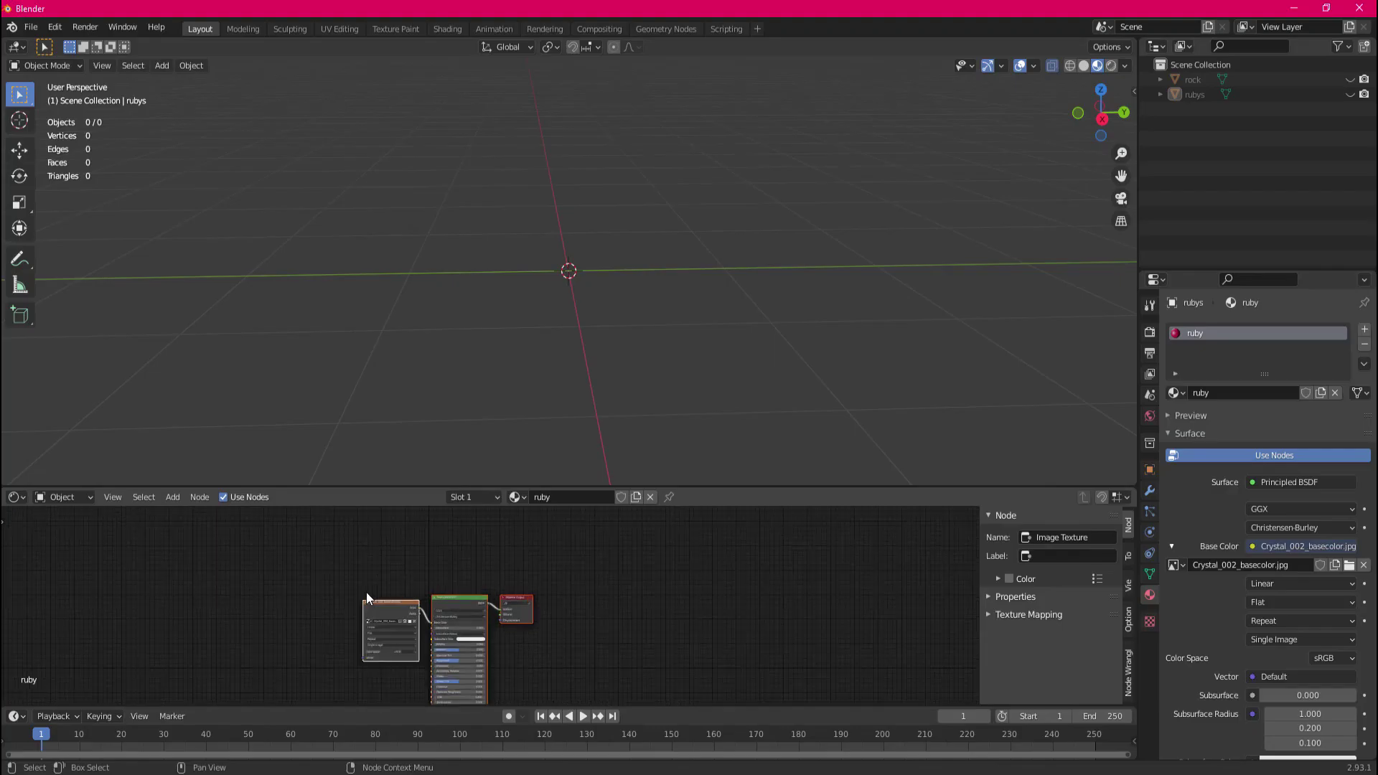
Select the Principled BSDF node in the ruby material's node tree.
scroll(502, 697, "up", 5)
scroll(539, 575, "down", 3)
left_click(538, 550)
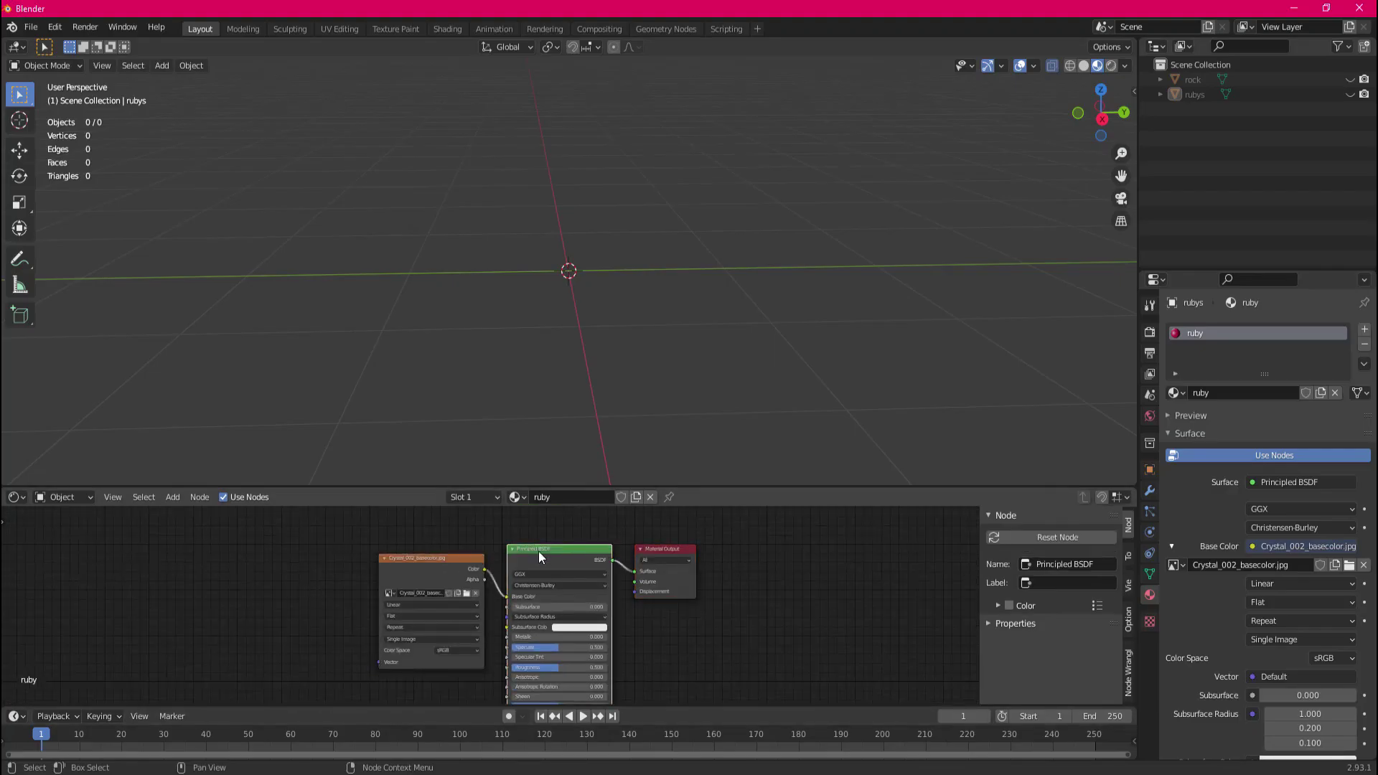
Check the Node Wrangler add-on in the preferences, clear the add-on search and close the preferences.
left_click(54, 27)
left_click(108, 244)
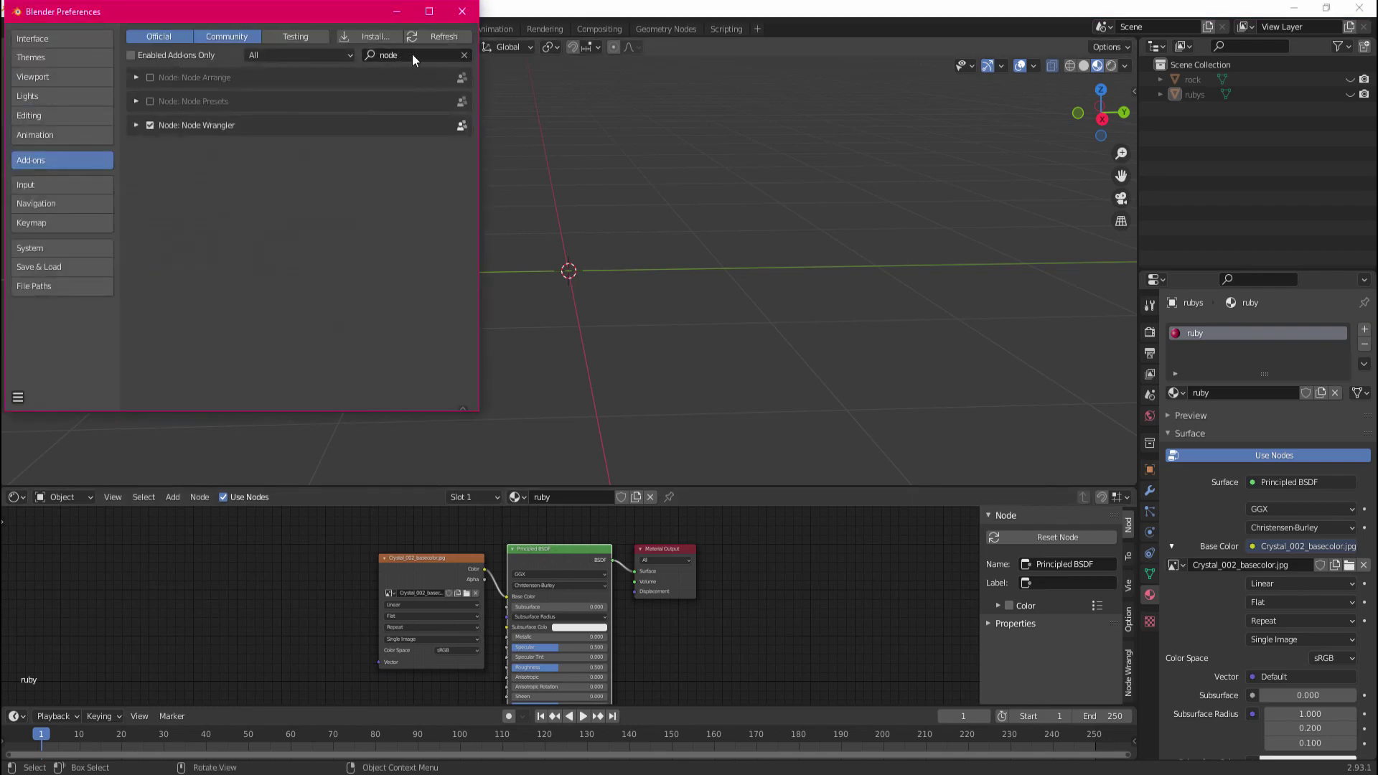
left_click(464, 55)
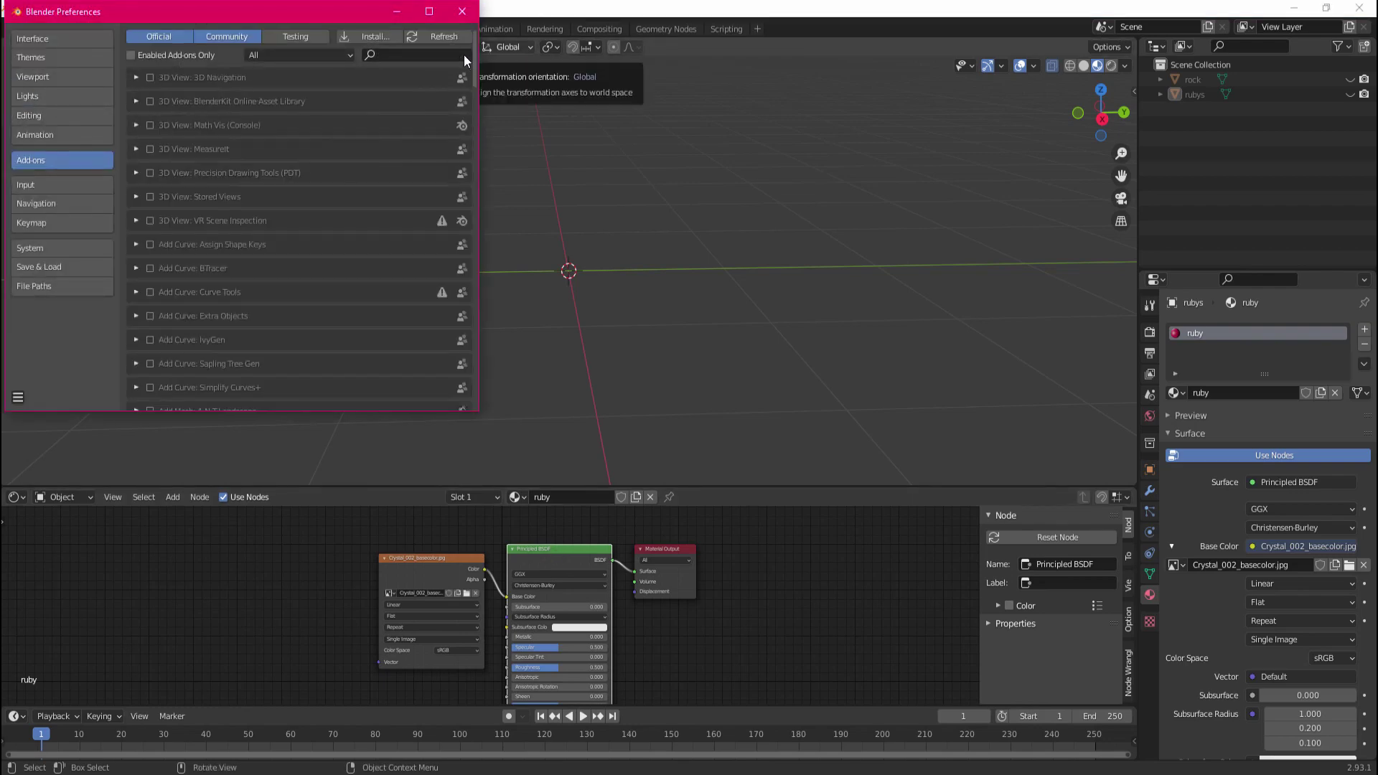
left_click(464, 13)
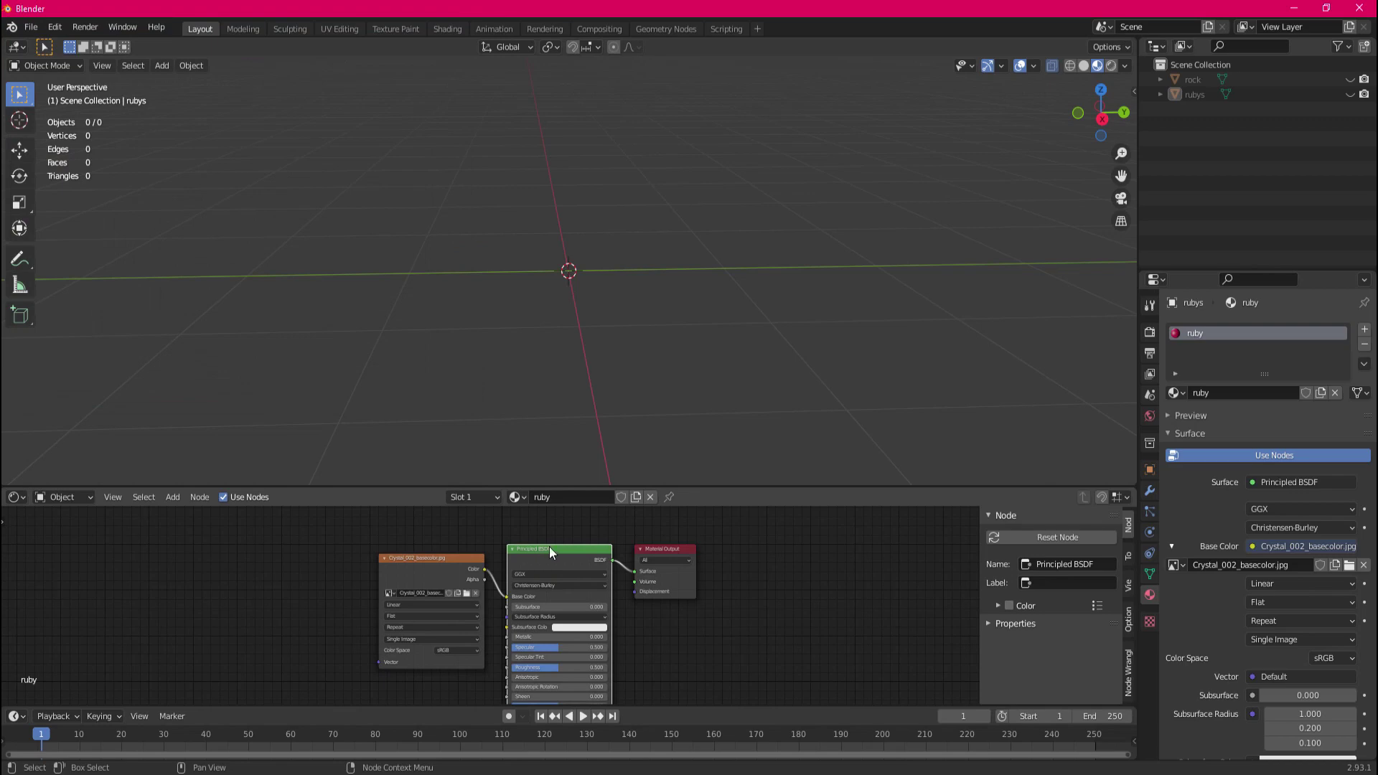
Run Node Wrangler's Principled Texture Setup with the Crystal_002 occlusion, basecolor, height, normal and roughness maps from the mine_ruby1 folder.
key("ctrl+shift+t")
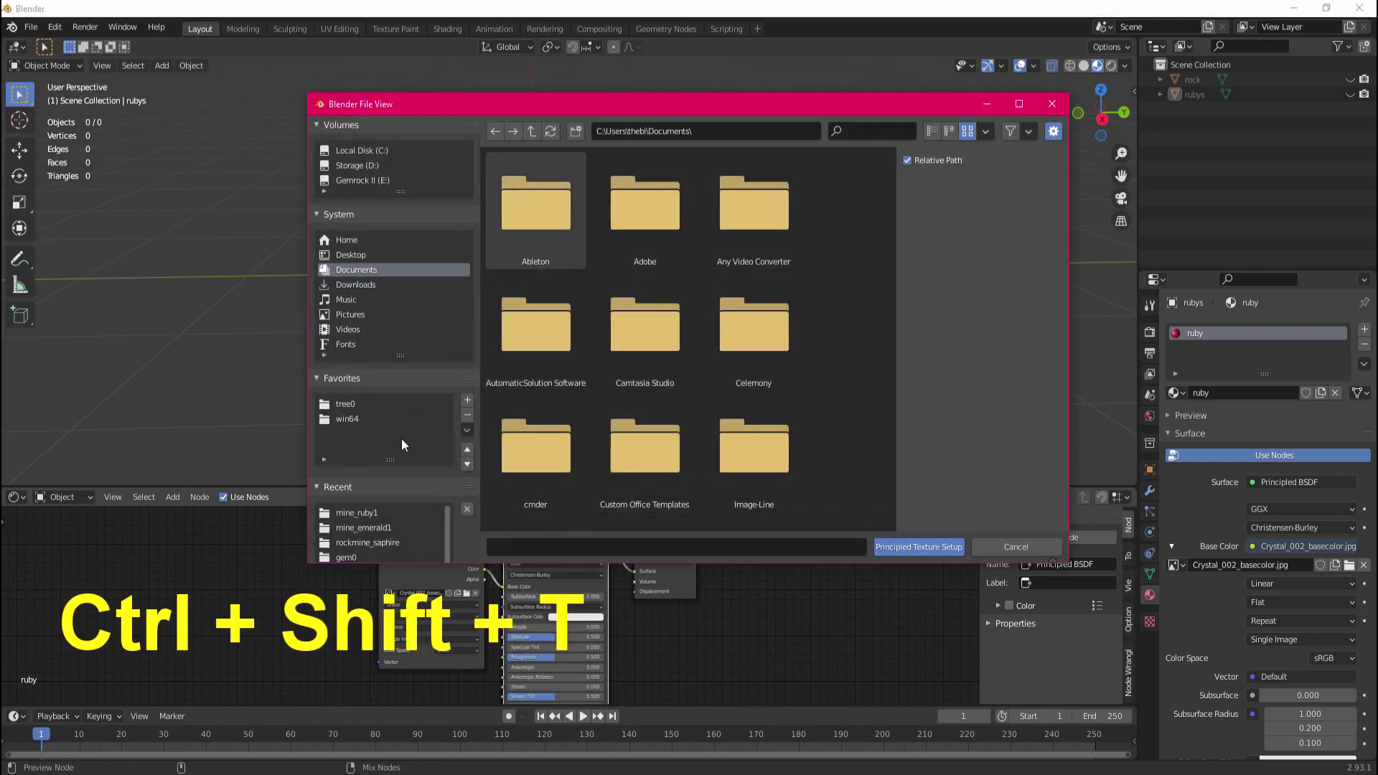
left_click(368, 514)
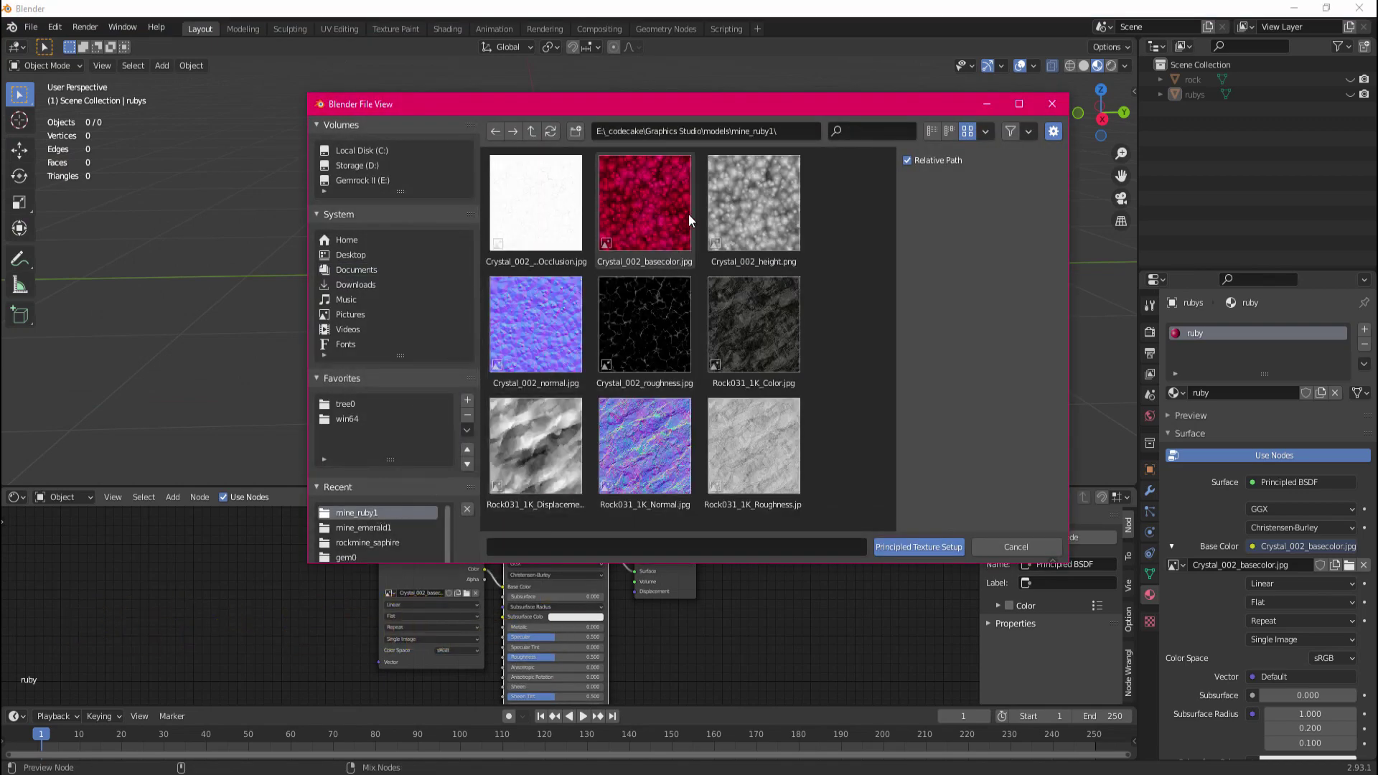
left_click(648, 230)
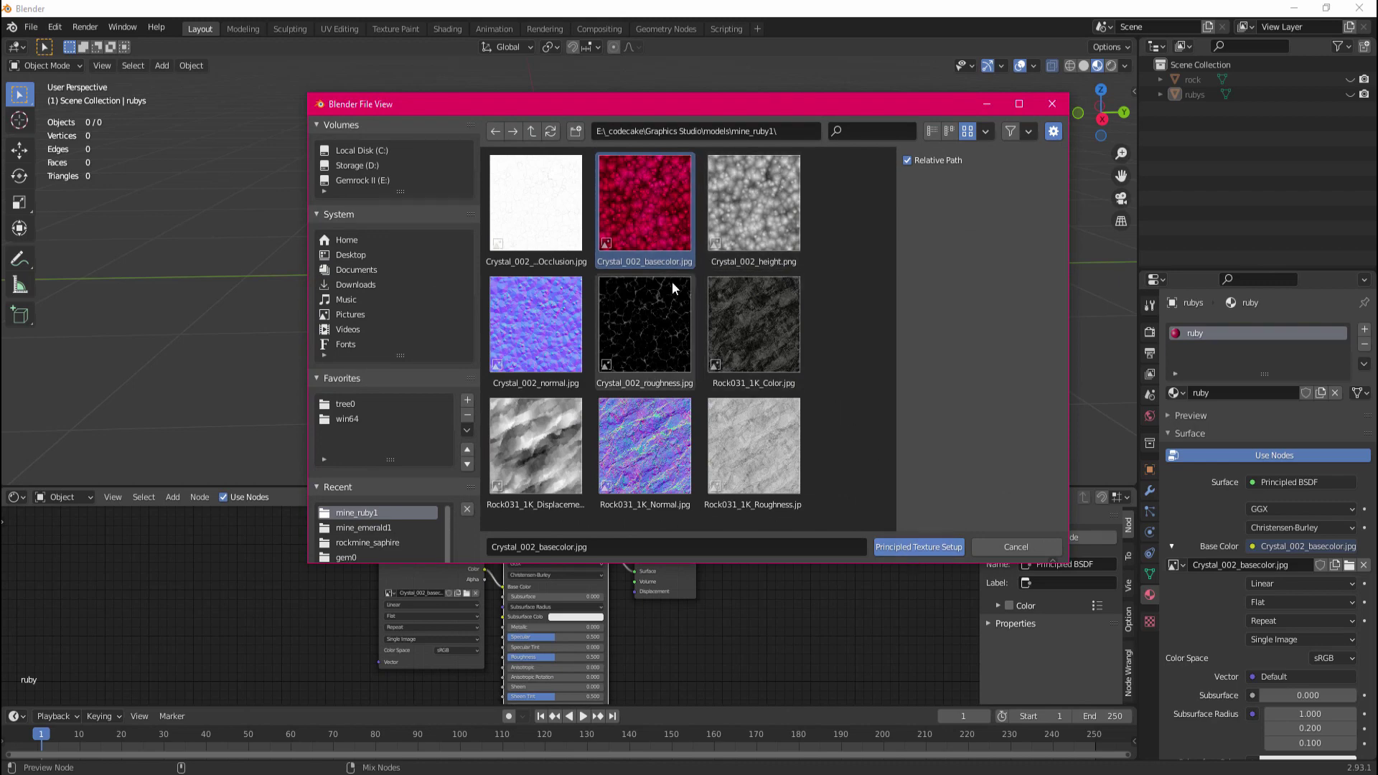
left_click(713, 232, "shift")
left_click(534, 325, "shift")
left_click(645, 327, "shift")
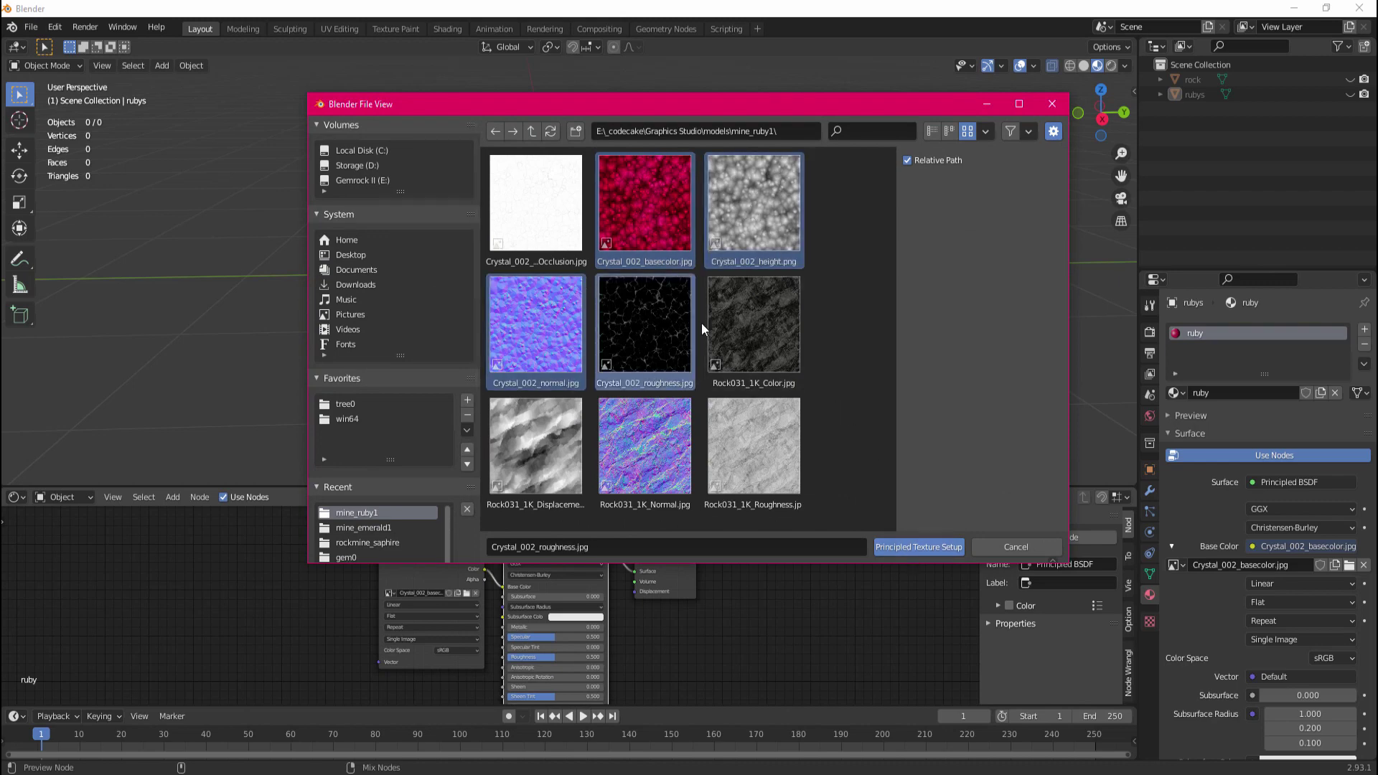
left_click(510, 193, "shift")
left_click(909, 547)
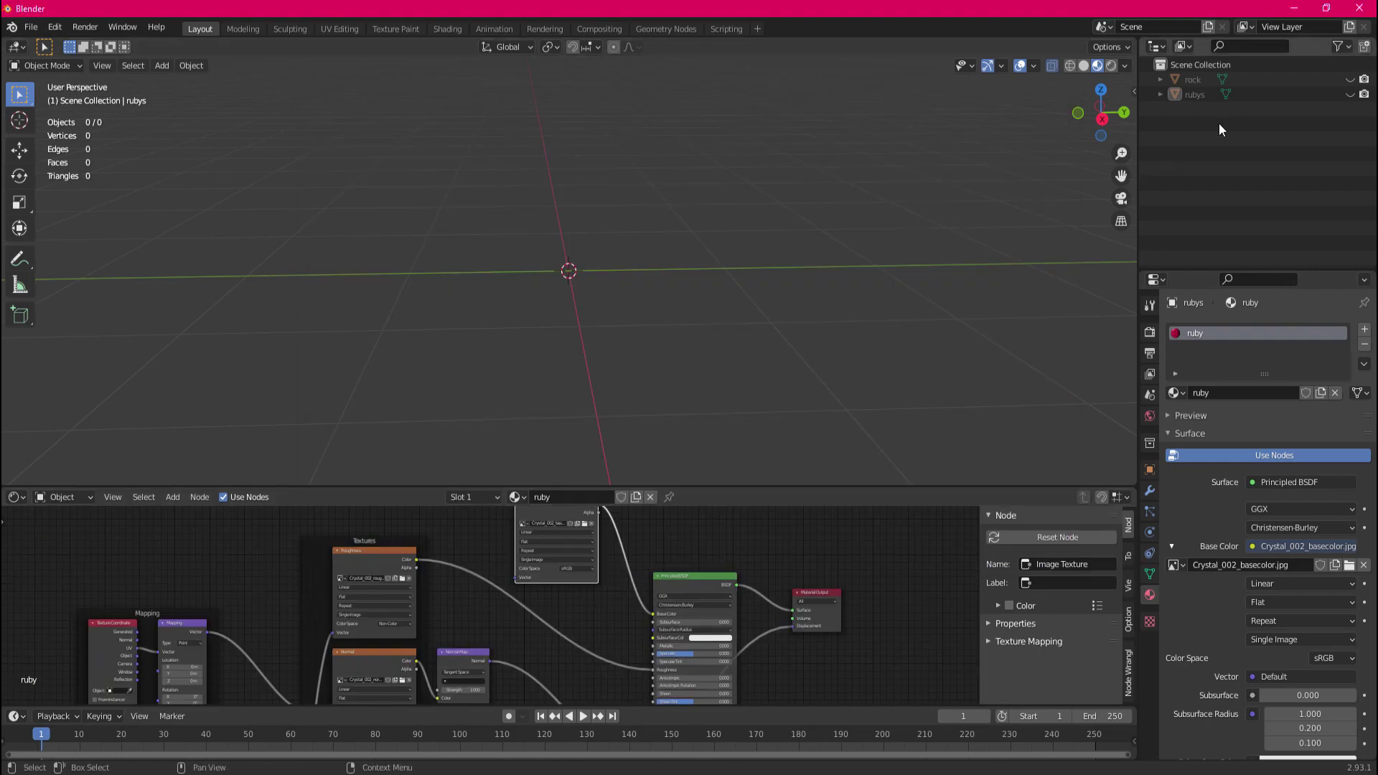
Unhide the rubys object in the viewport and inspect its texture.
left_click(1350, 94)
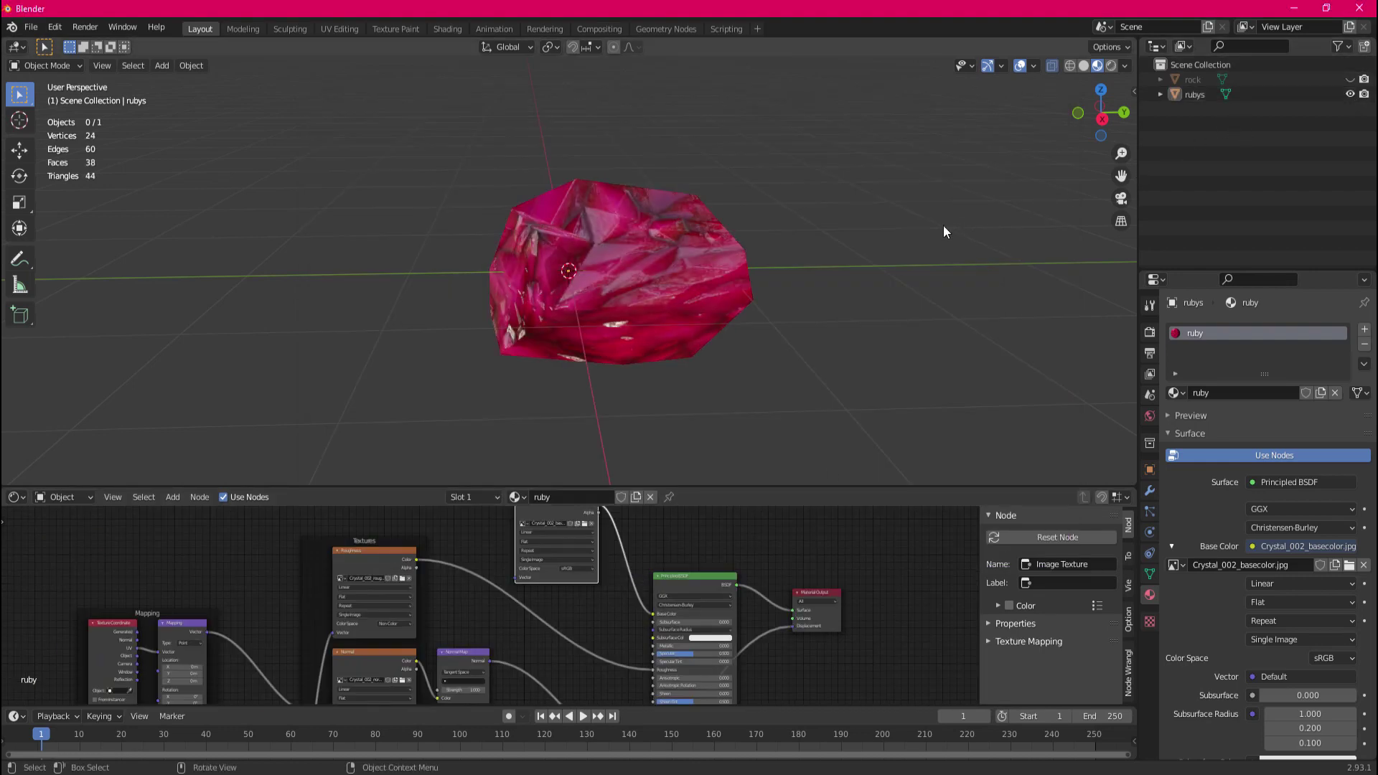
middle_click_drag(943, 226, 846, 270)
Put the rubys object in Edit Mode and split the 3D viewport vertically, turning the new area into a UV Editor.
left_click(691, 266)
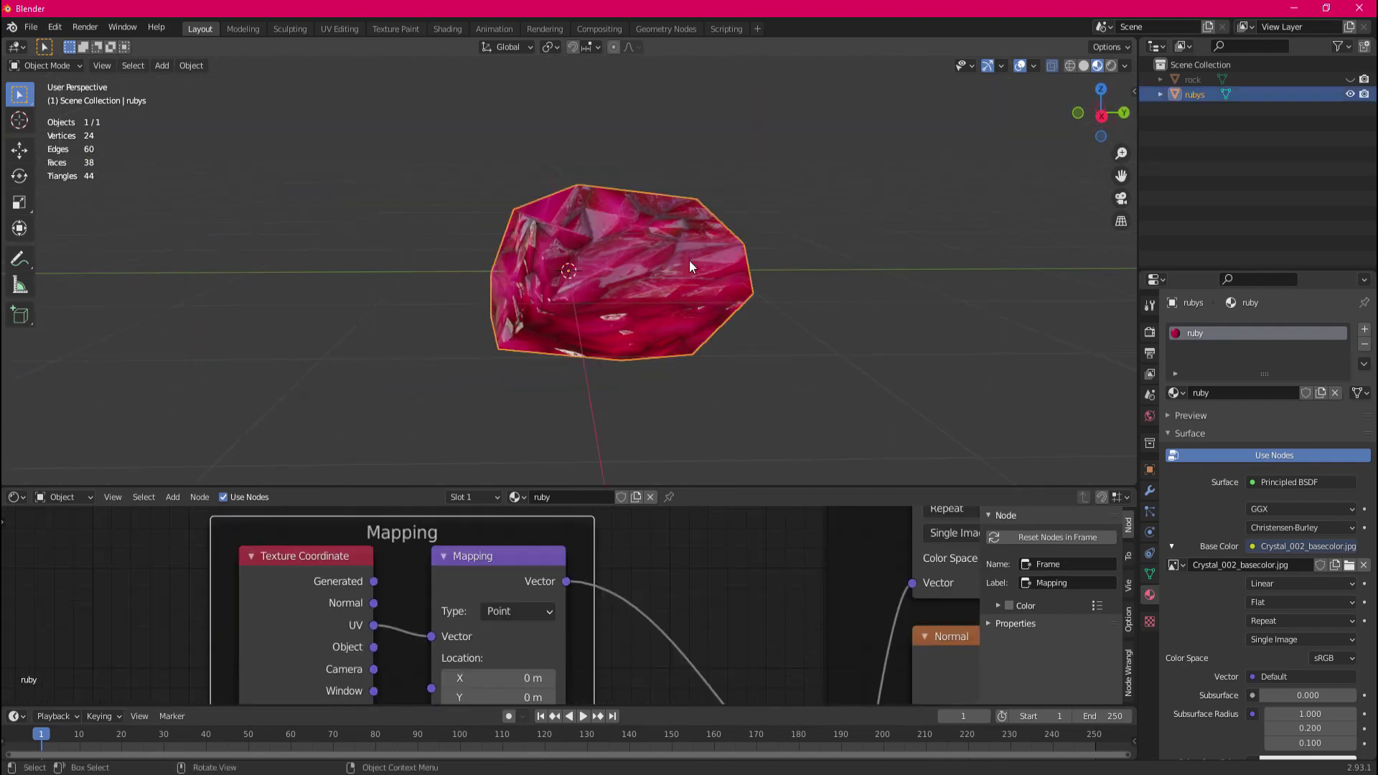
key("Tab")
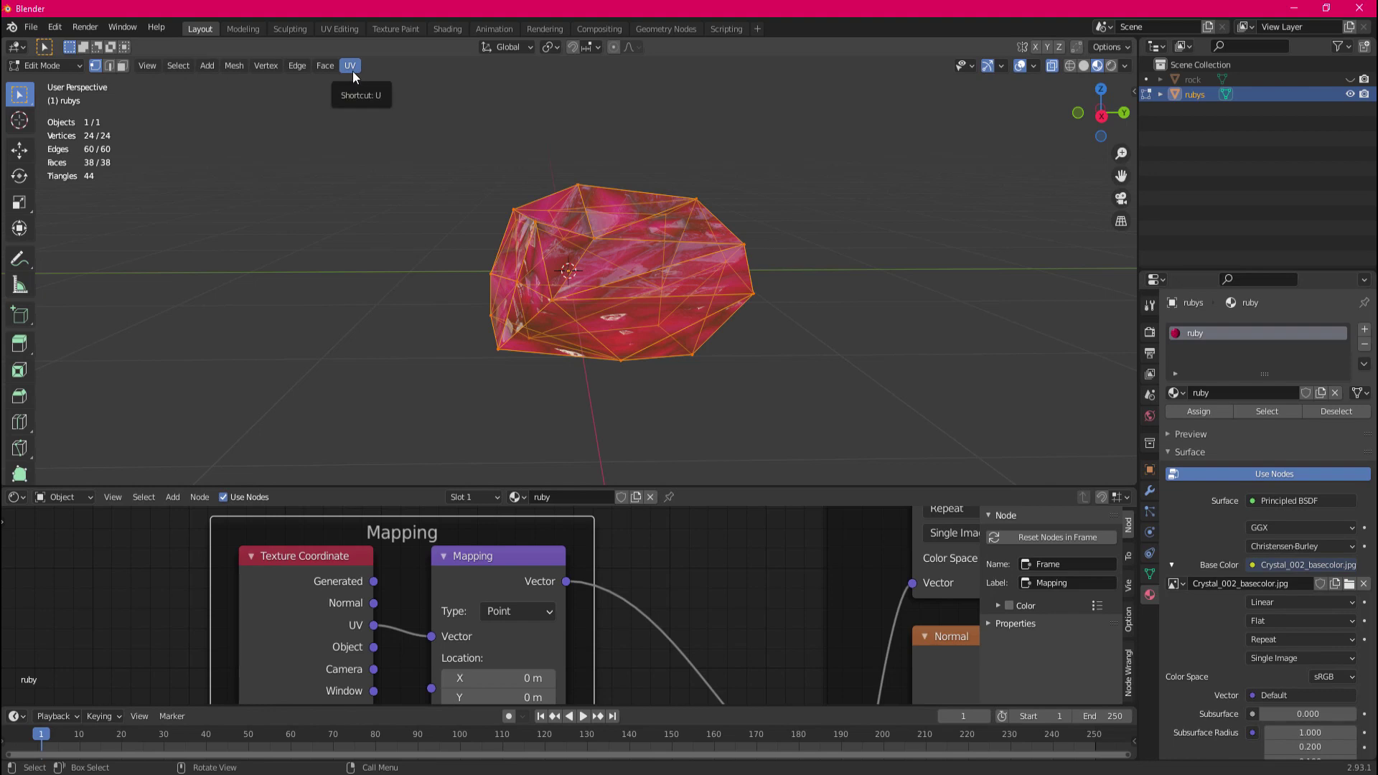
left_click(450, 206)
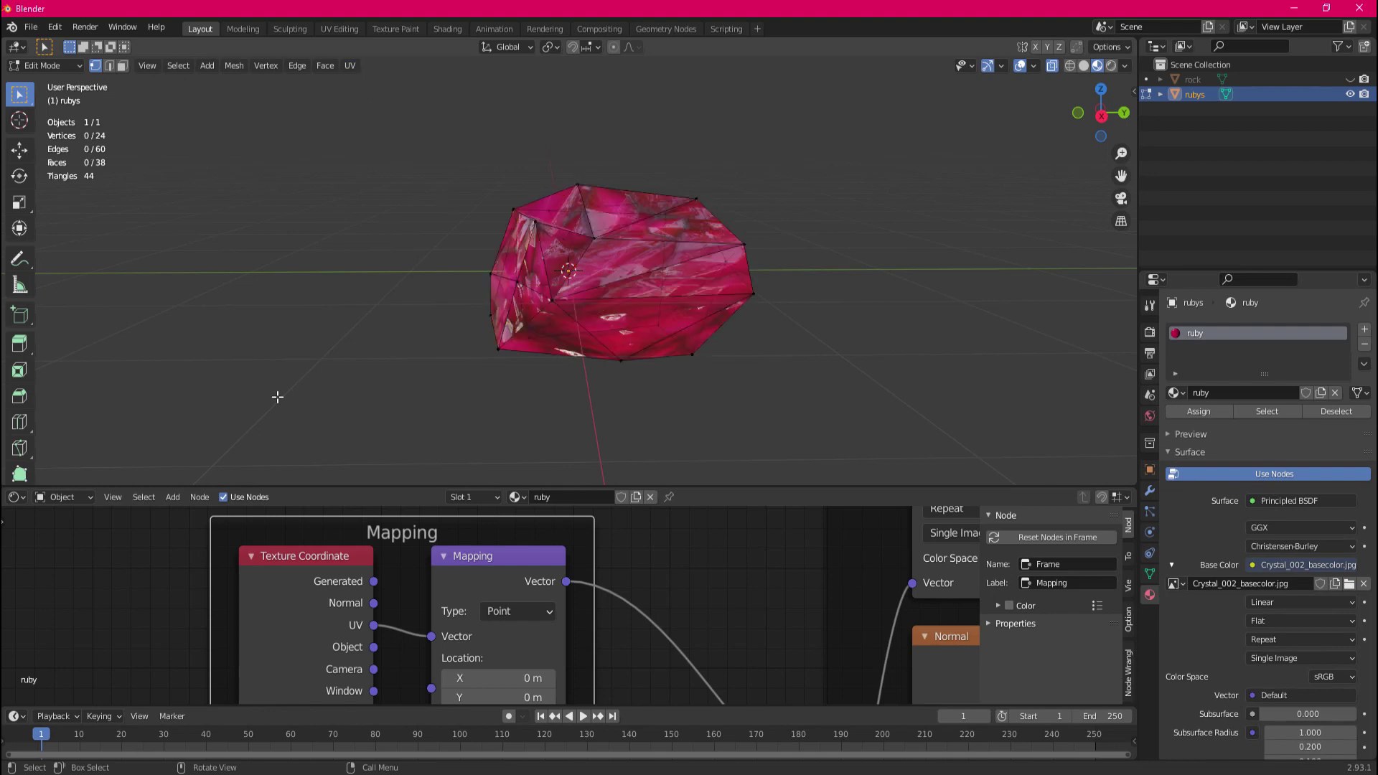
right_click(314, 487)
left_click(298, 468)
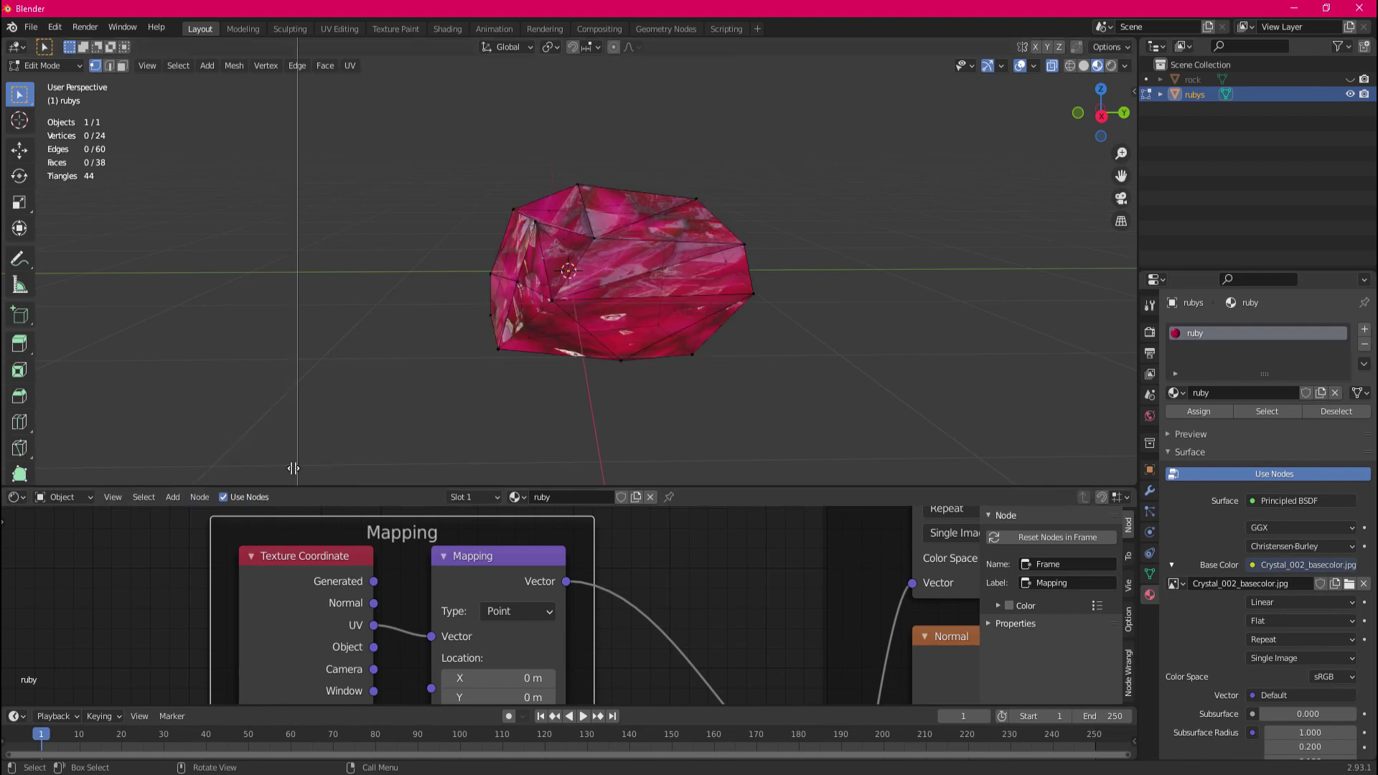
left_click(289, 459)
left_click(82, 67)
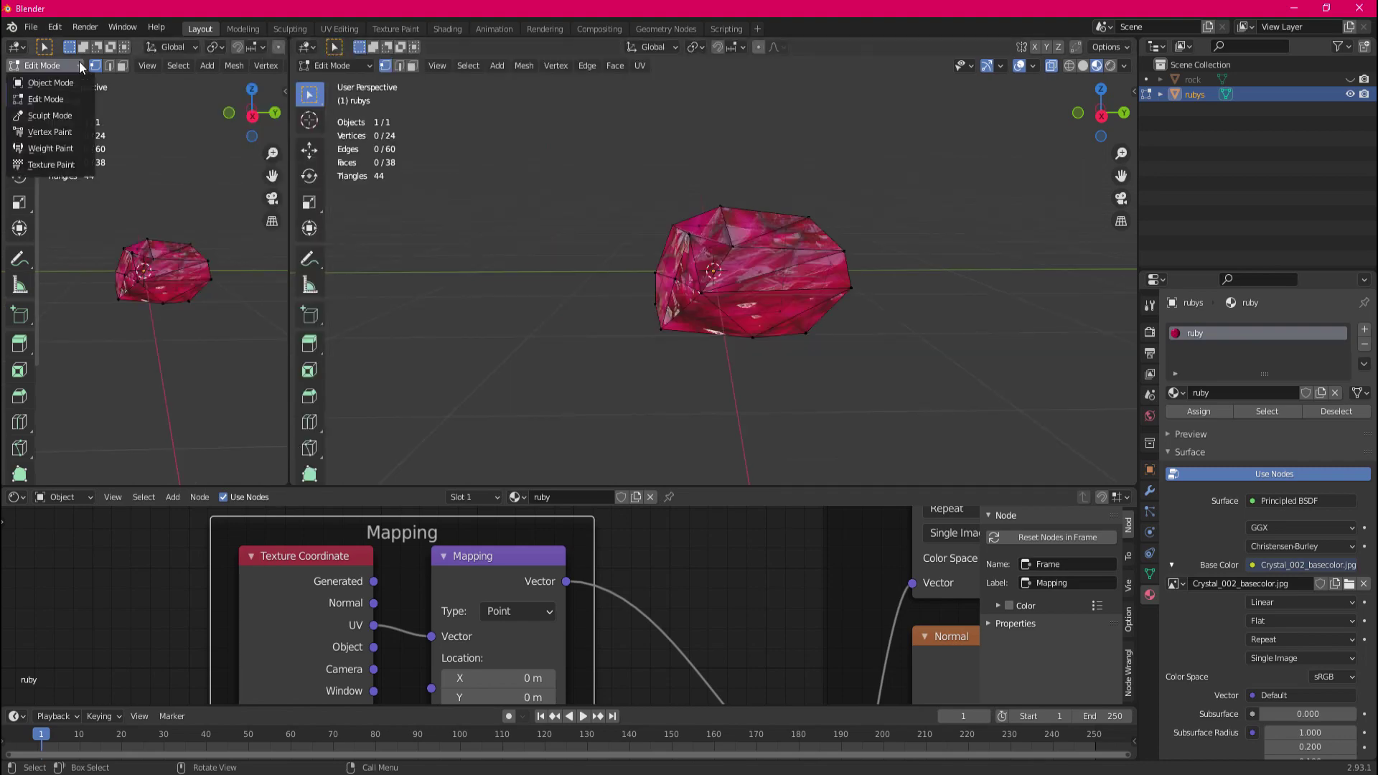
left_click(81, 67)
left_click(15, 46)
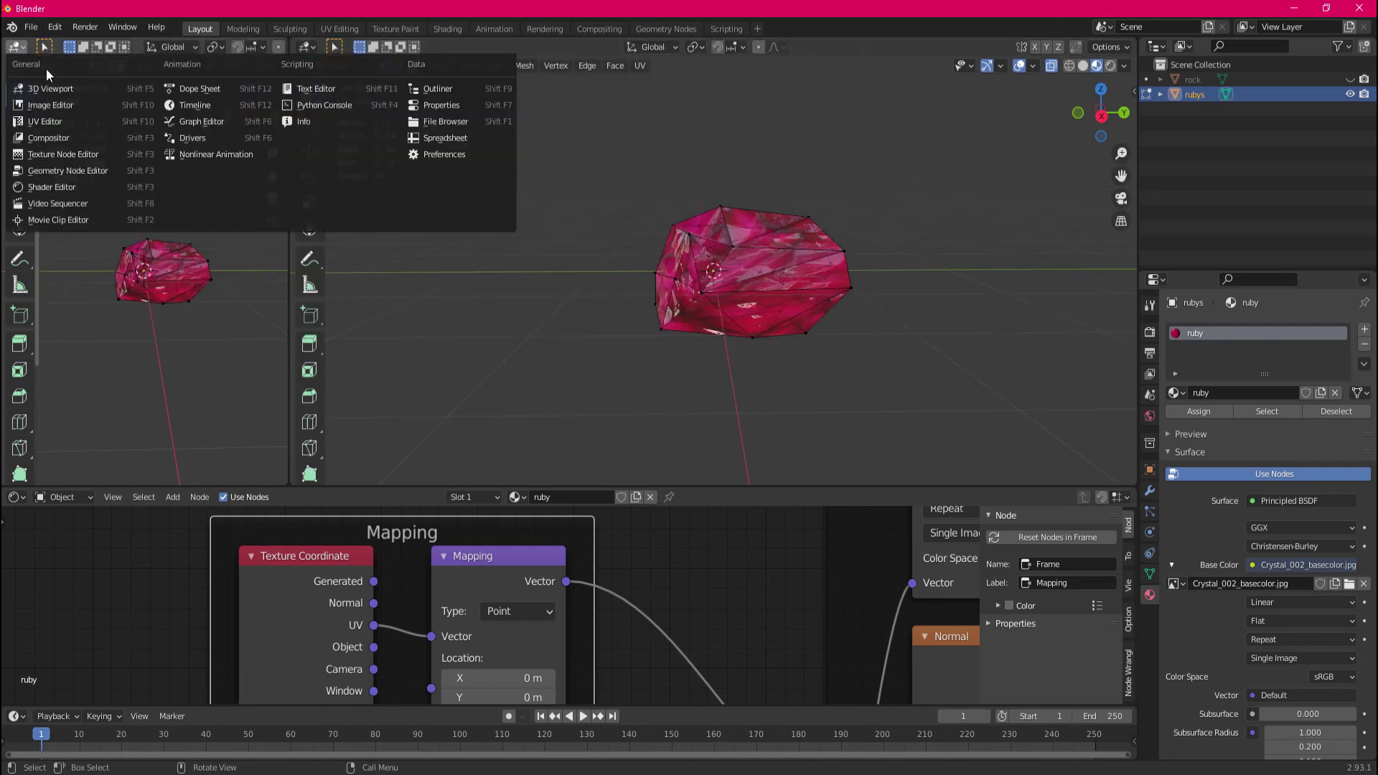
left_click(47, 120)
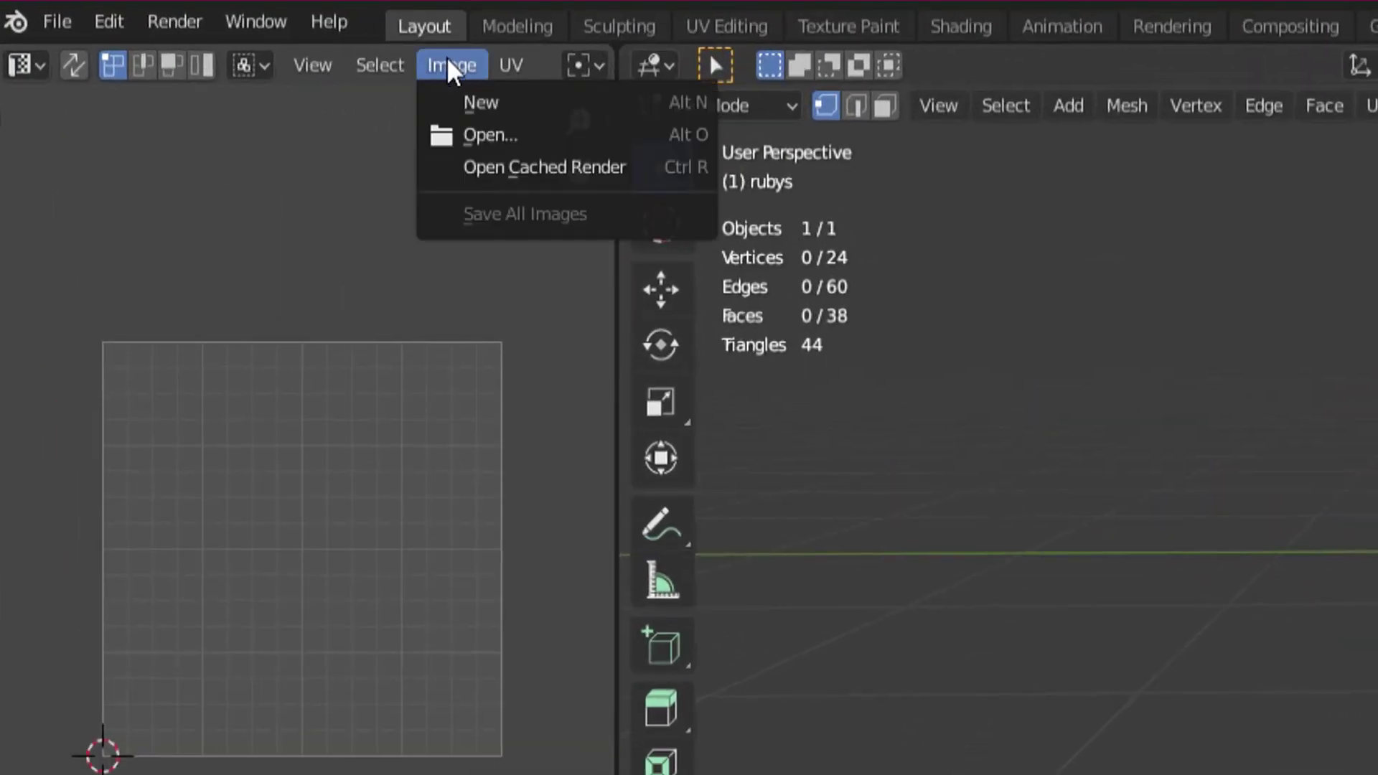
Create a blank 512 x 512 px image named mine_ruby1 in the UV Editor.
left_click(477, 102)
left_click(455, 148)
type("mine_ruby1")
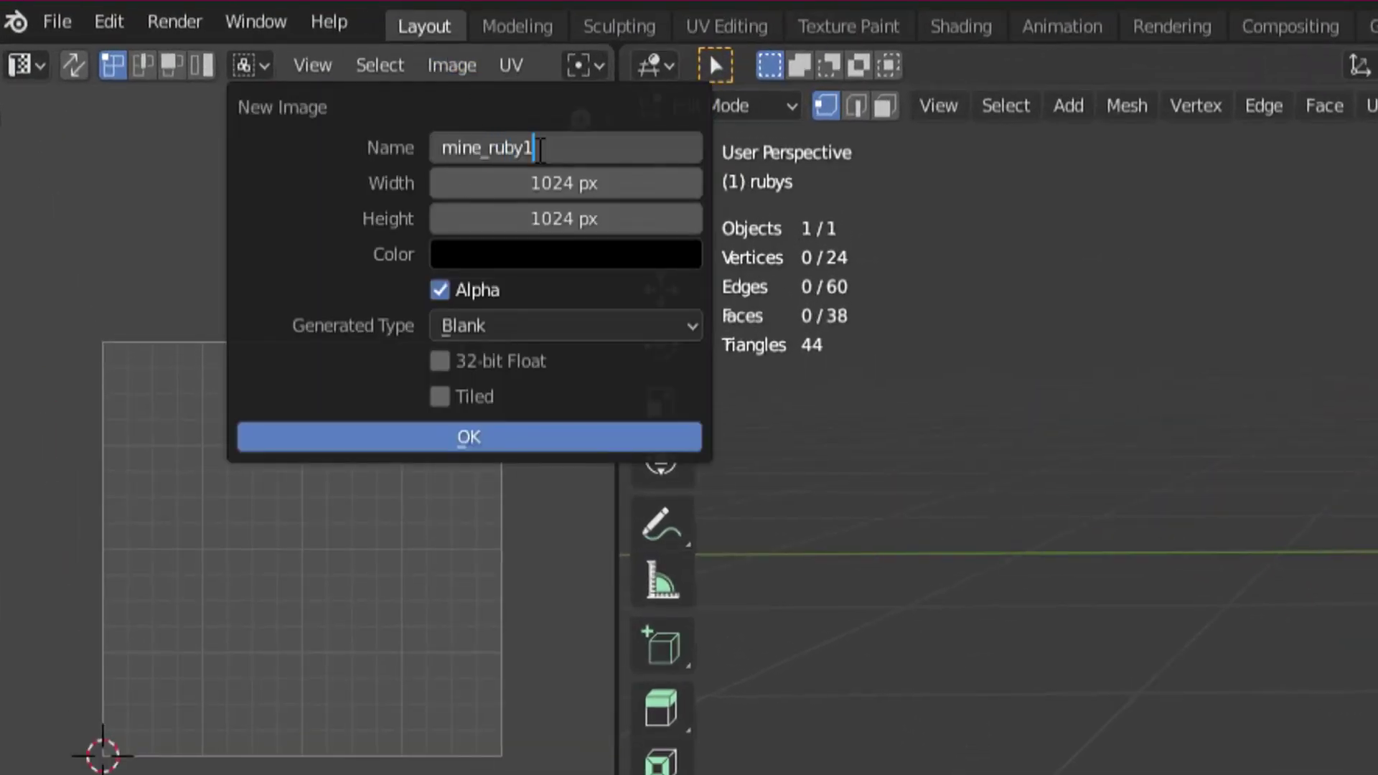
key("Return")
left_click(554, 181)
type("512")
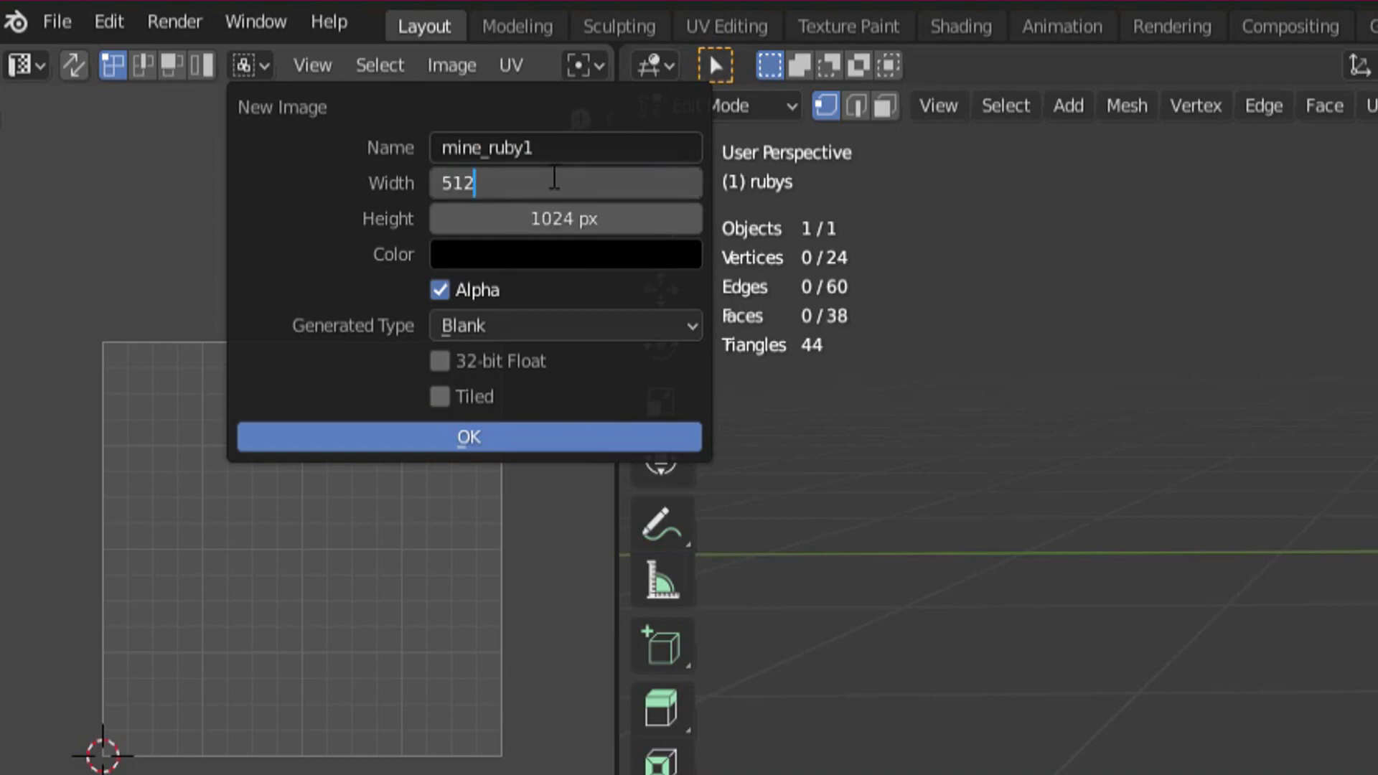
key("Tab")
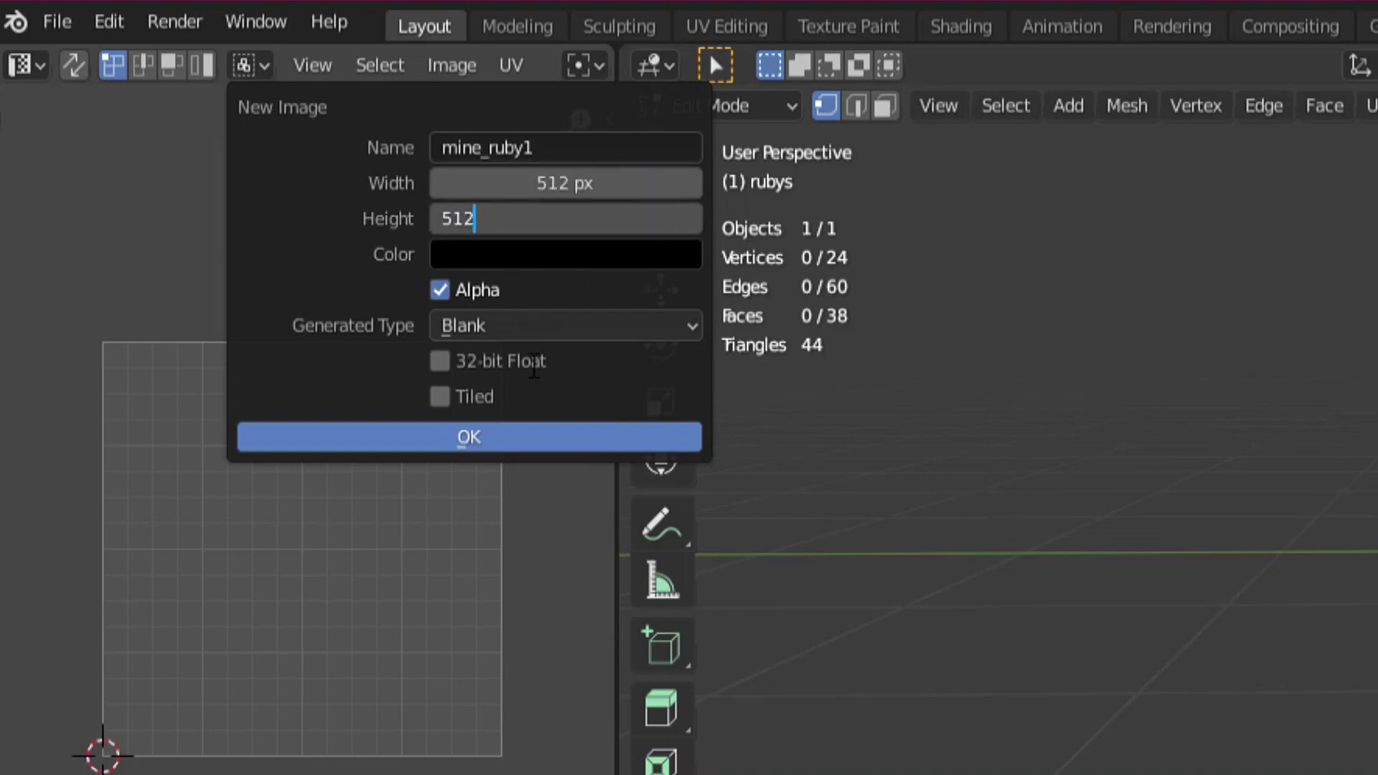
type("512")
left_click(490, 436)
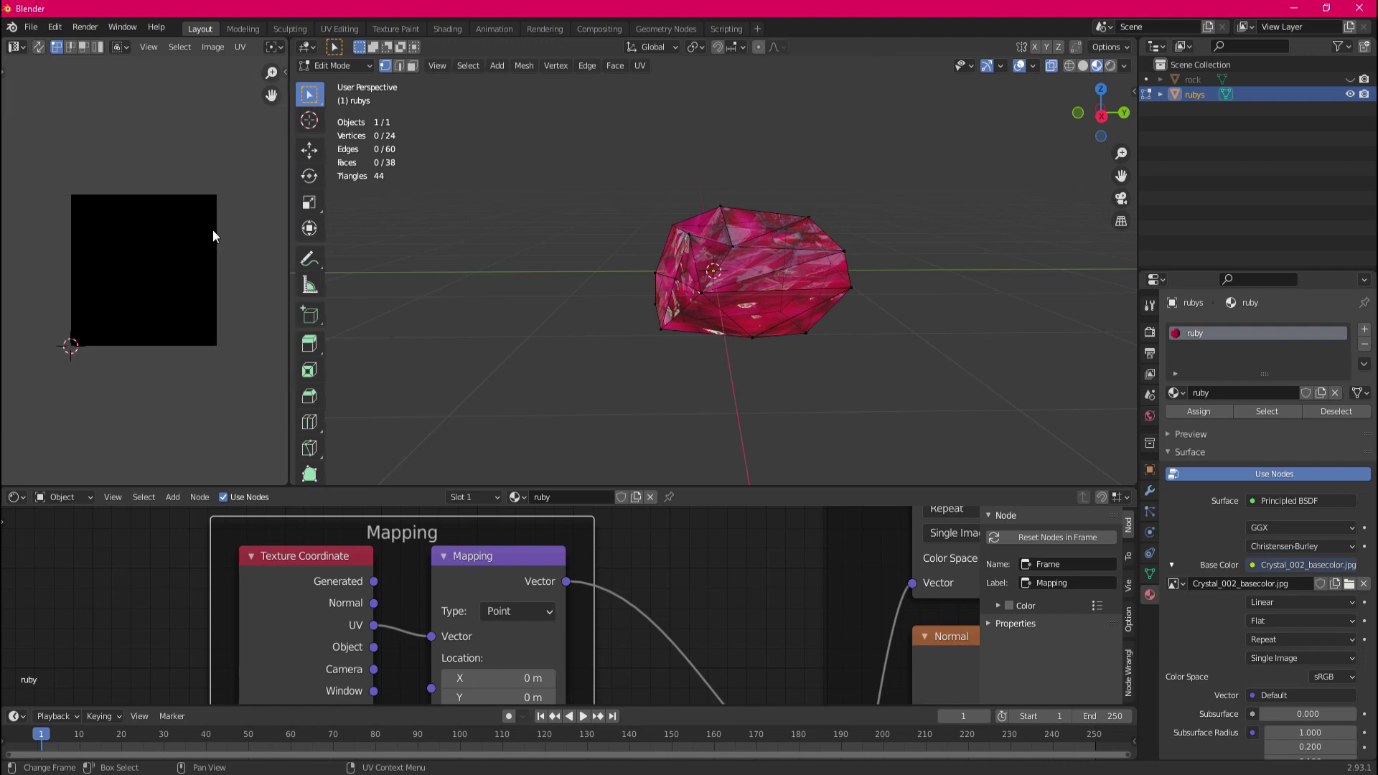
Unwrap all faces of rubys with Smart UV Project at a 66° angle limit and 0.010 island margin, and return to Object Mode.
scroll(212, 235, "up", 1)
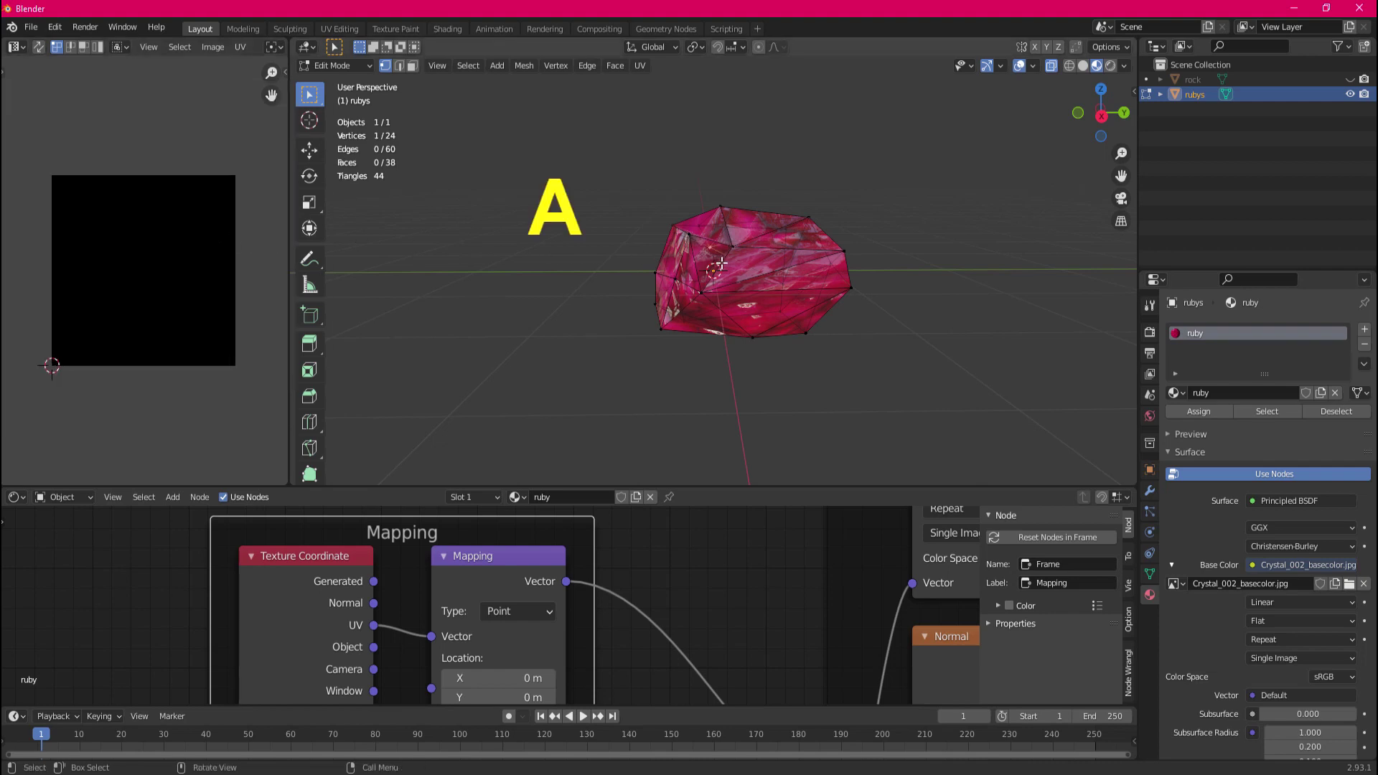
key("a")
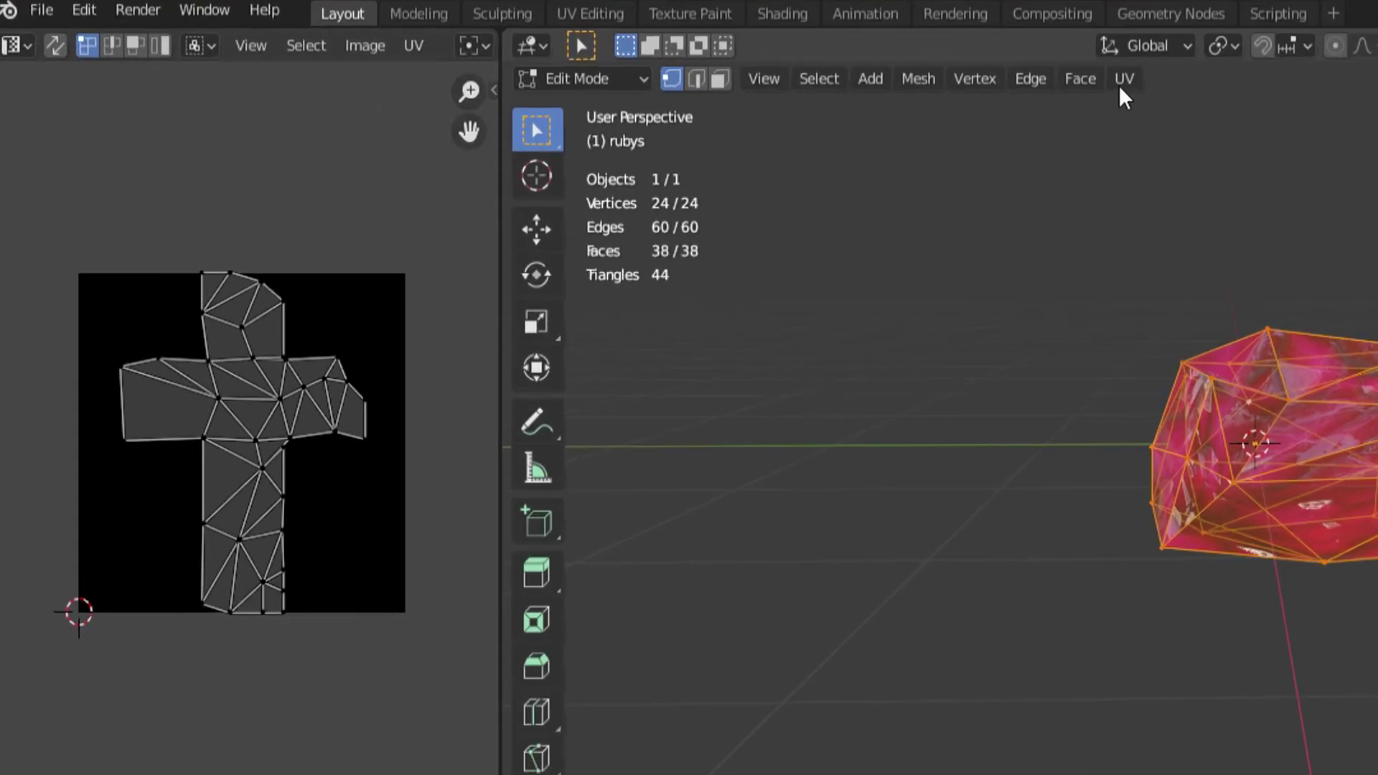
left_click(639, 64)
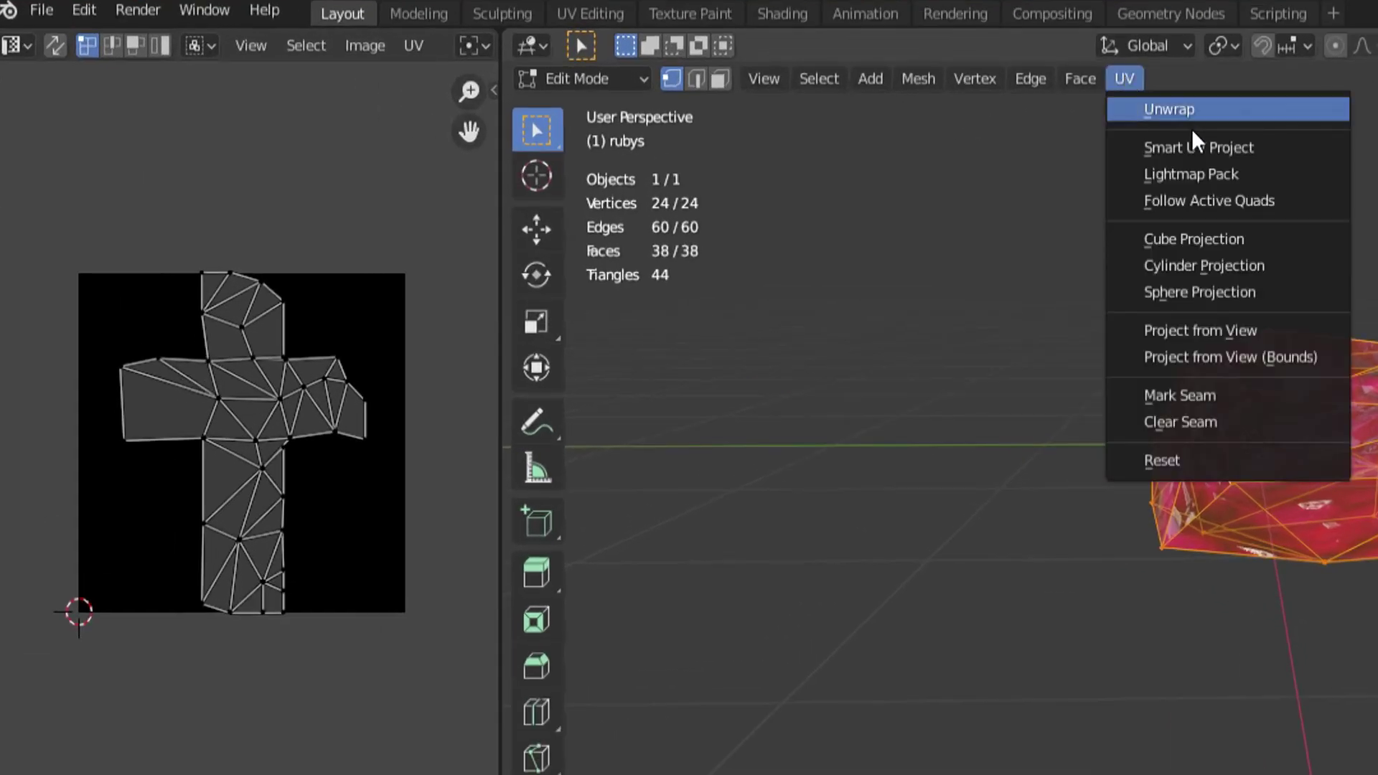
left_click(1193, 149)
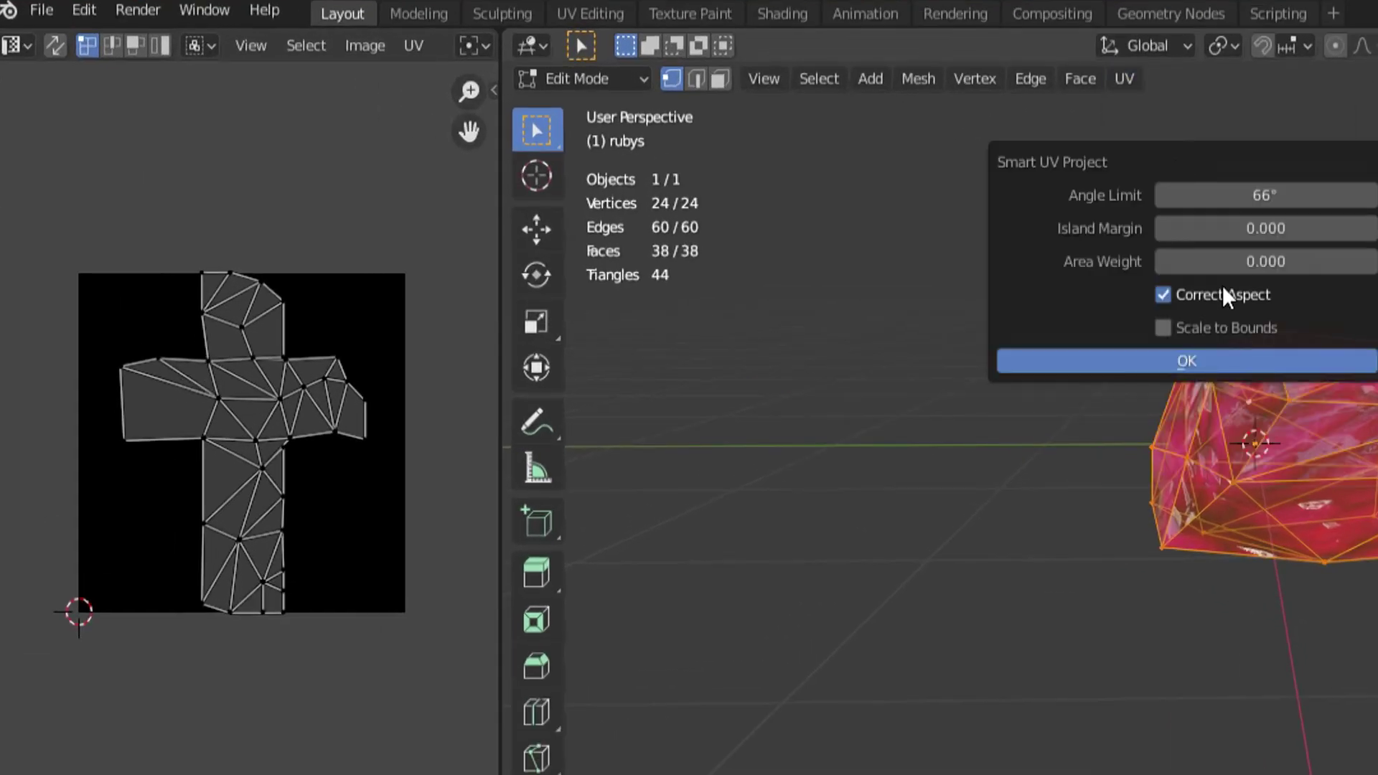
left_click(1248, 360)
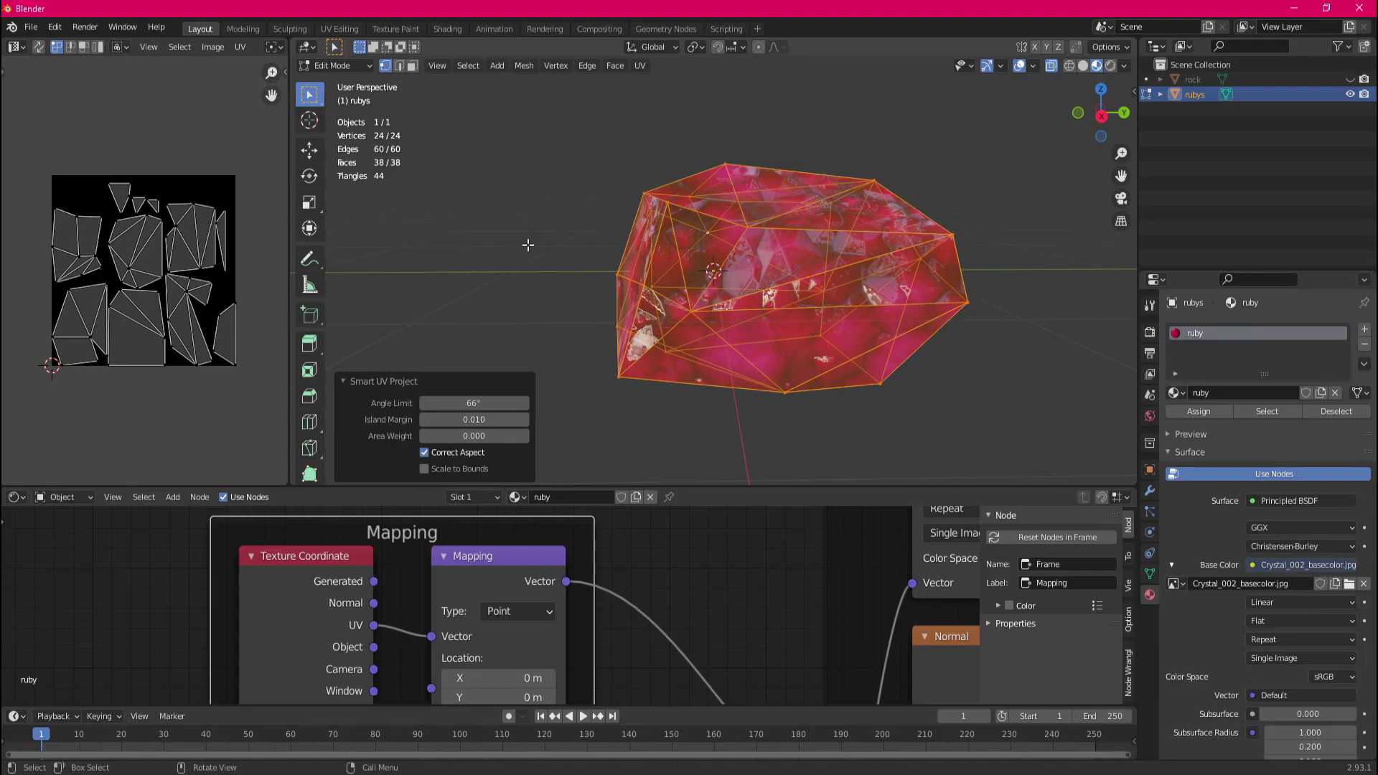
key("Tab")
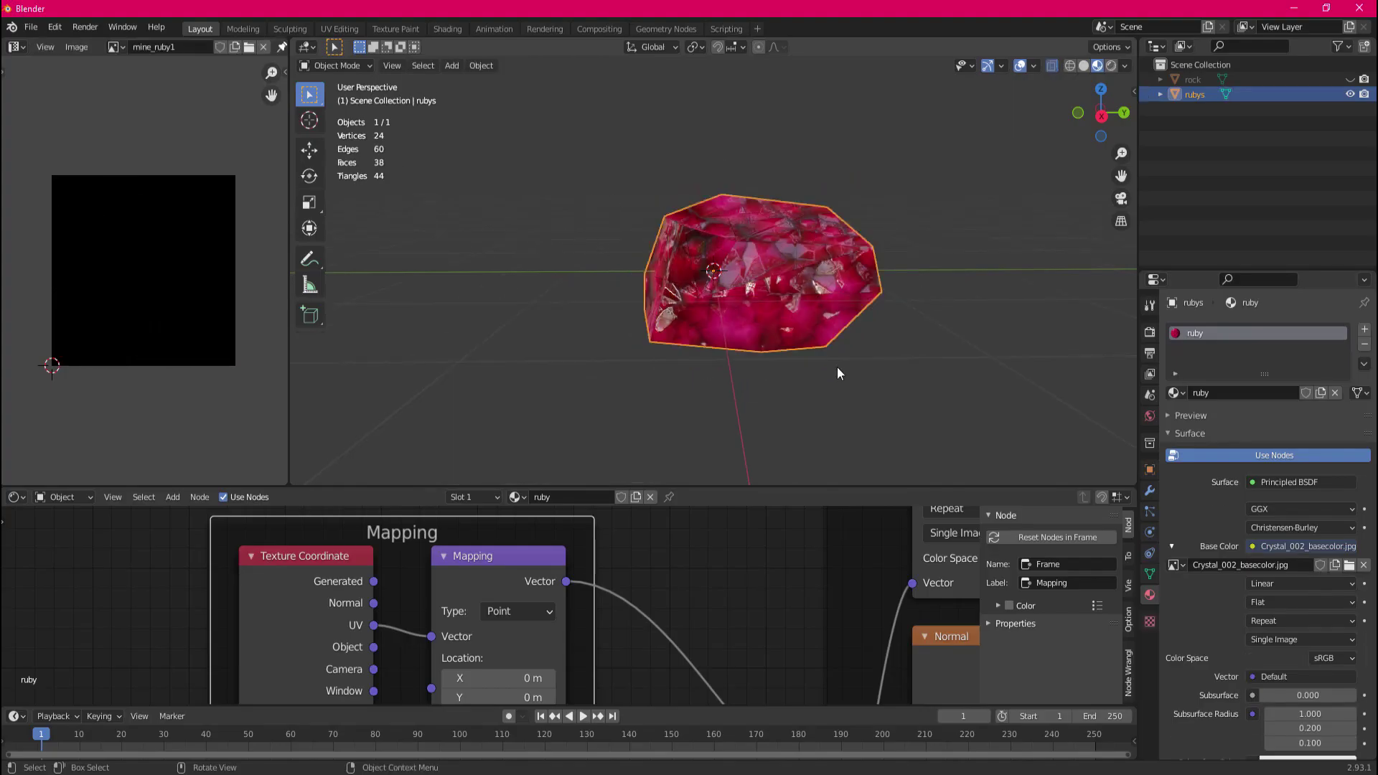
Unhide the rock and raise the rubys object about 1.18 m along Z so it emerges from the rock's upper surface.
left_click(836, 367)
left_click(1349, 79)
left_click(1194, 94)
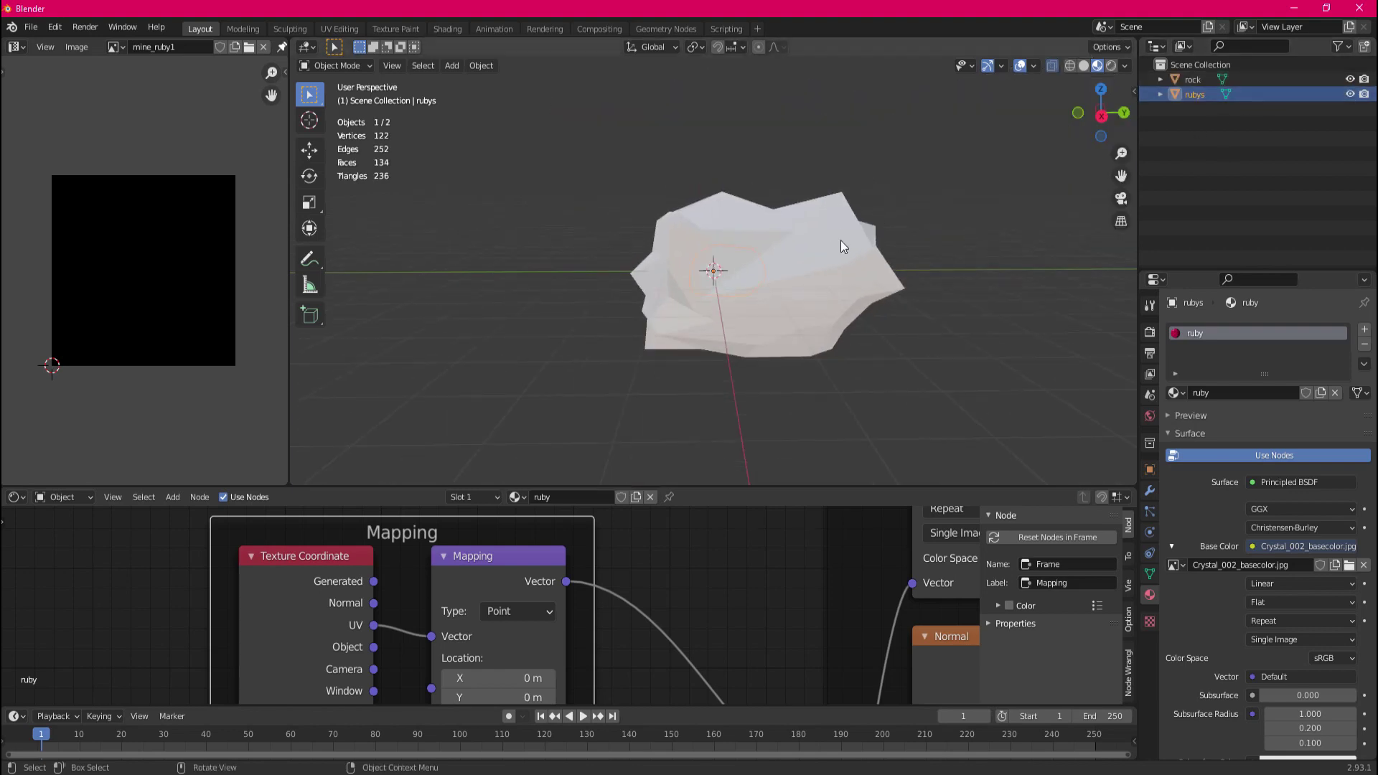
key("g")
key("z")
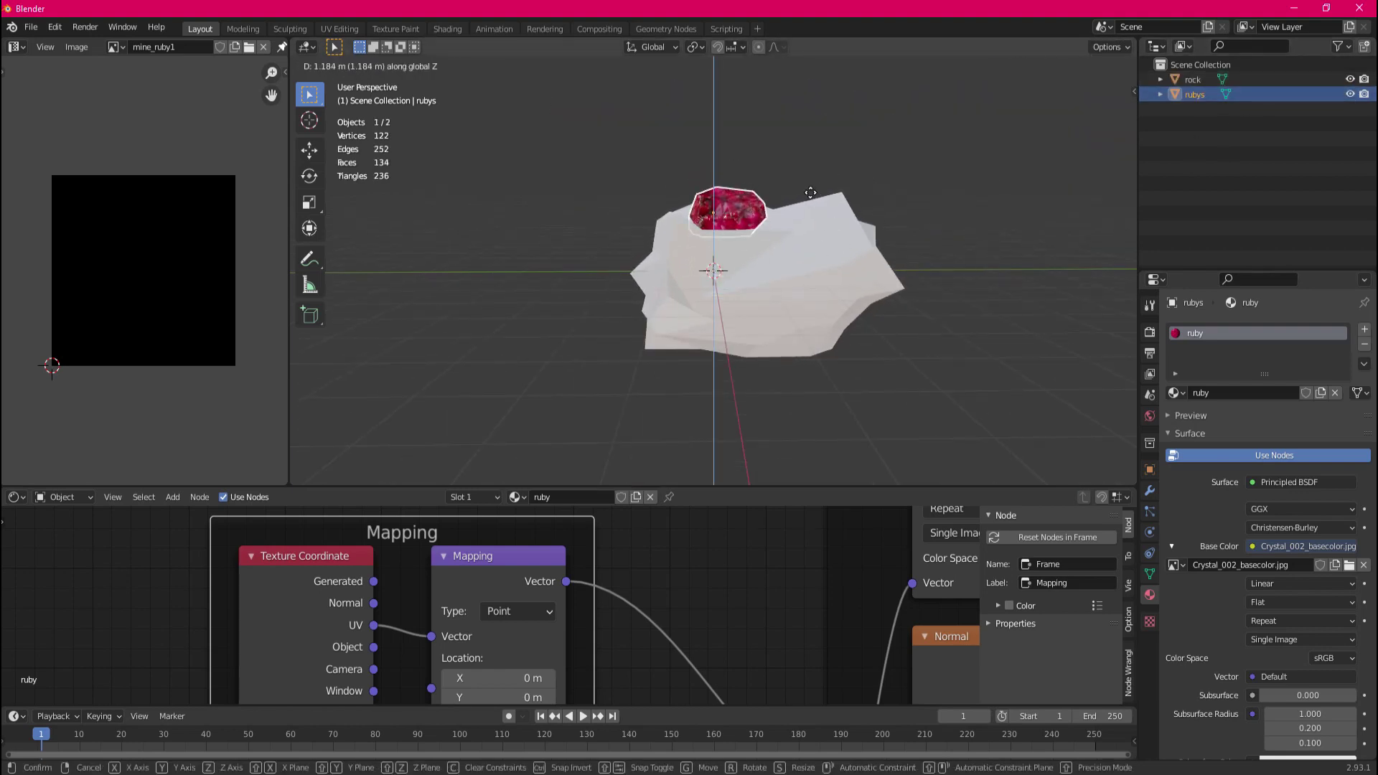
left_click(813, 192)
Duplicate the ruby and embed the copy in another side of the rock, raising it about 0.85 m along Z and shifting it along X.
scroll(813, 192, "up", 3)
middle_click_drag(813, 192, 857, 202)
left_click(851, 244)
scroll(851, 244, "up", 3)
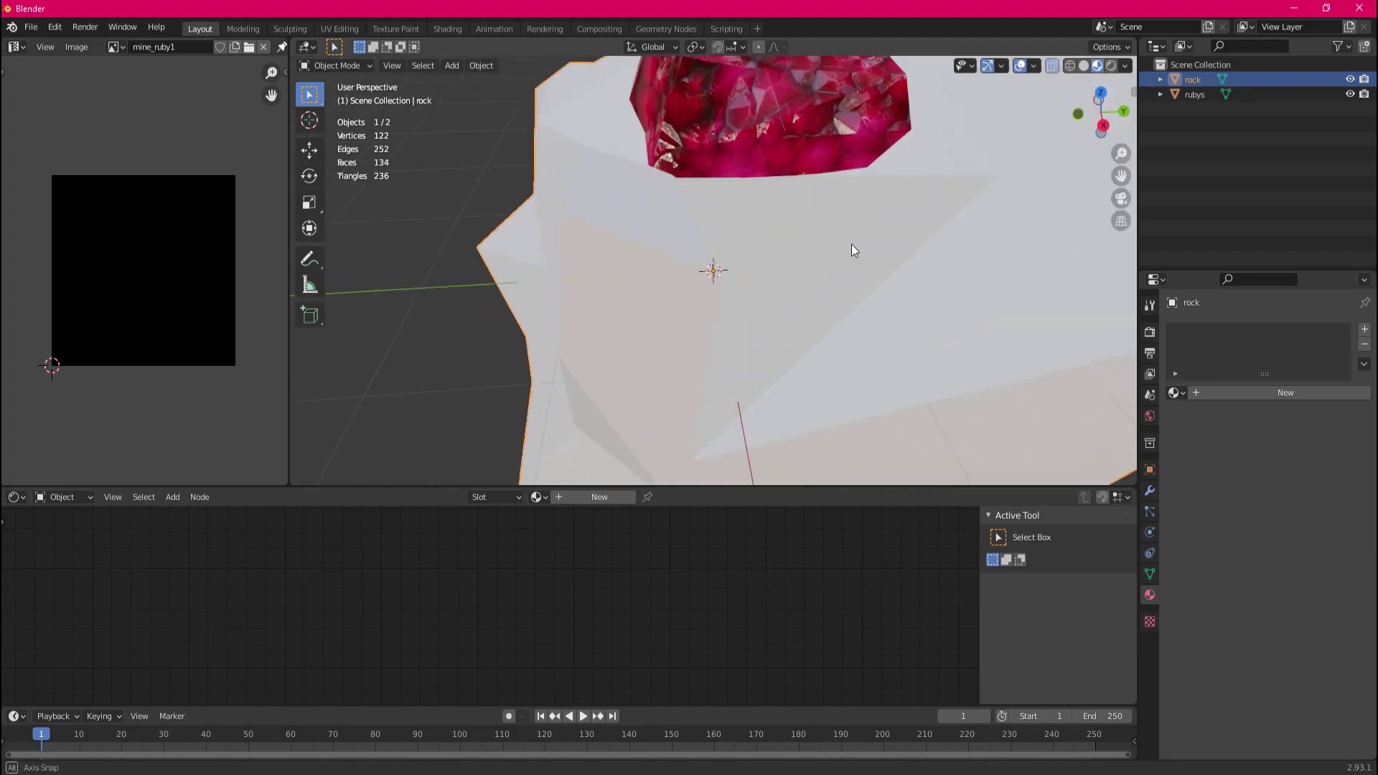
scroll(818, 188, "down", 4)
left_click(735, 170)
key("shift+d")
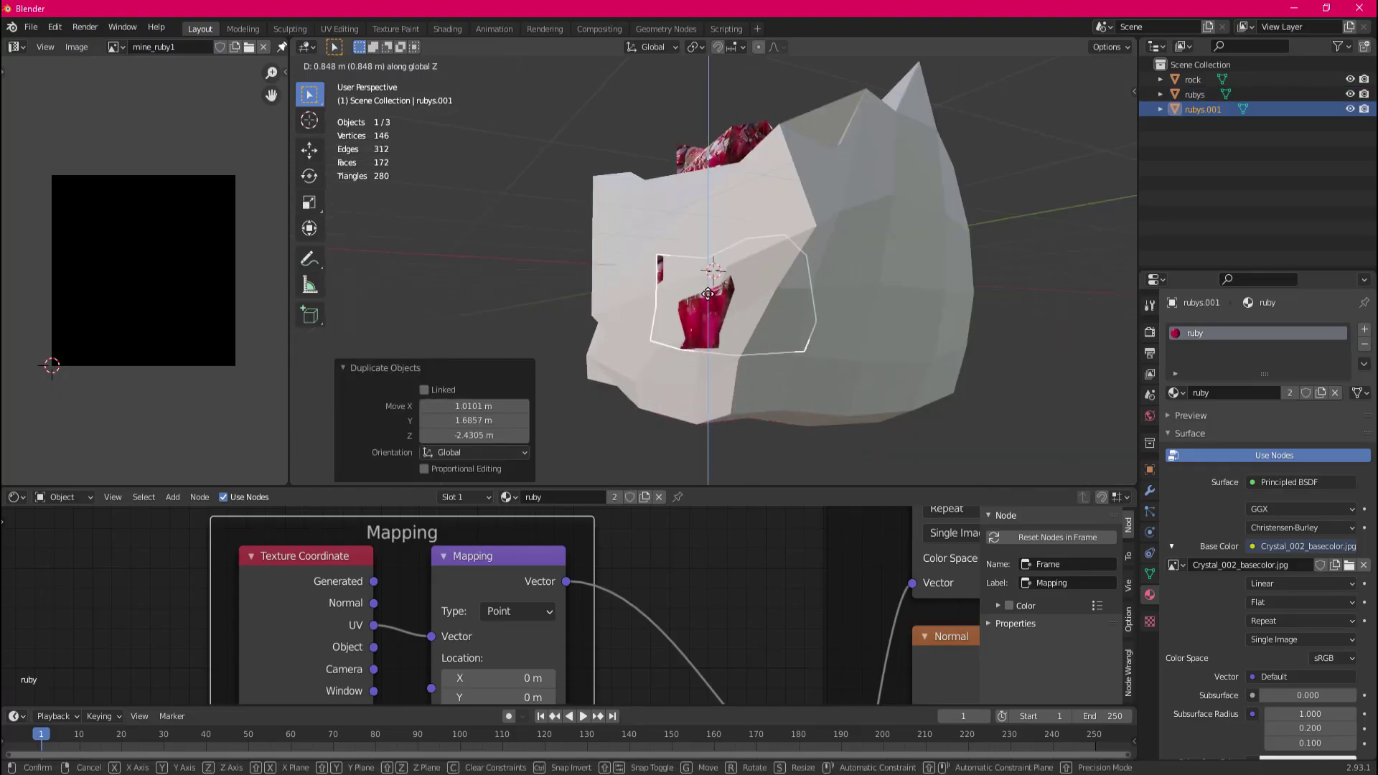
left_click(708, 294)
key("g")
key("x")
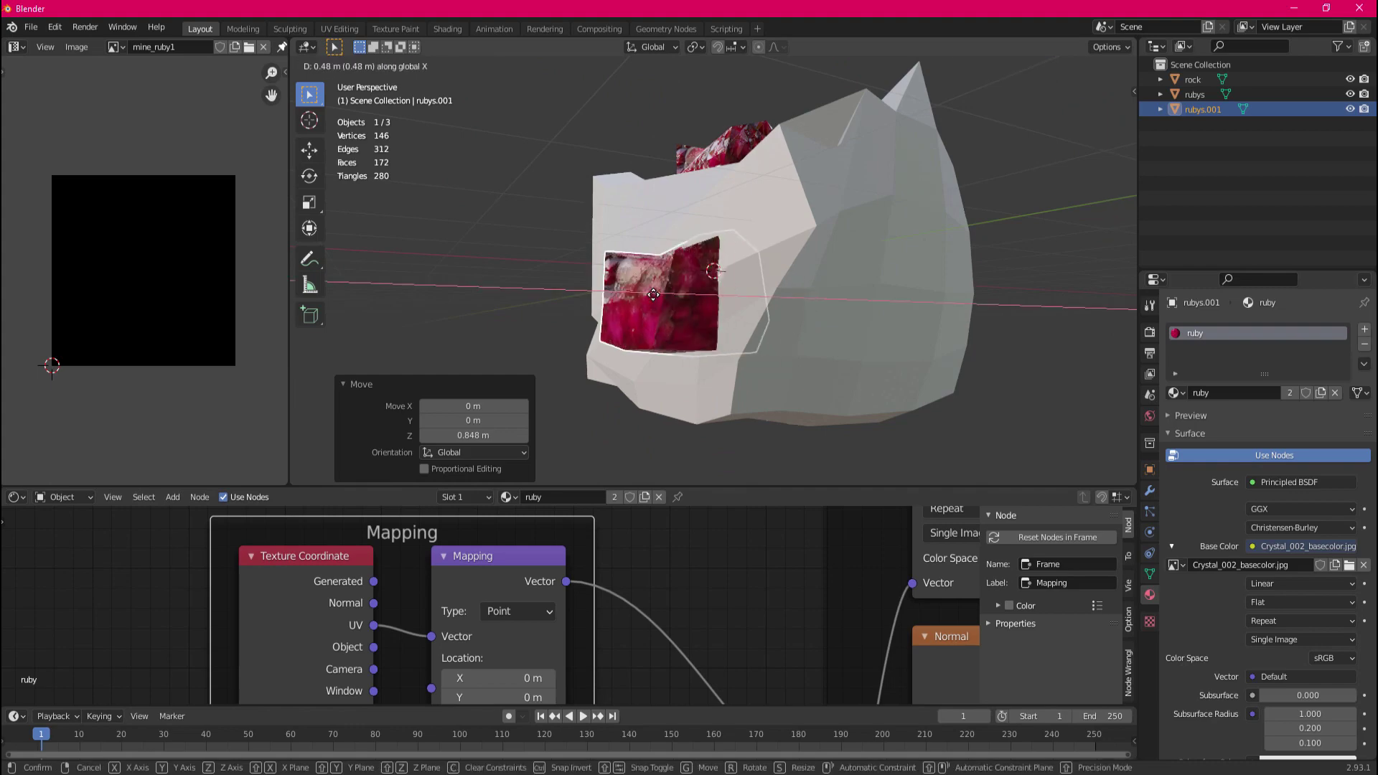
left_click(671, 297)
Apply Shade Smooth to both ruby objects.
middle_click_drag(672, 297, 733, 317)
right_click(801, 381)
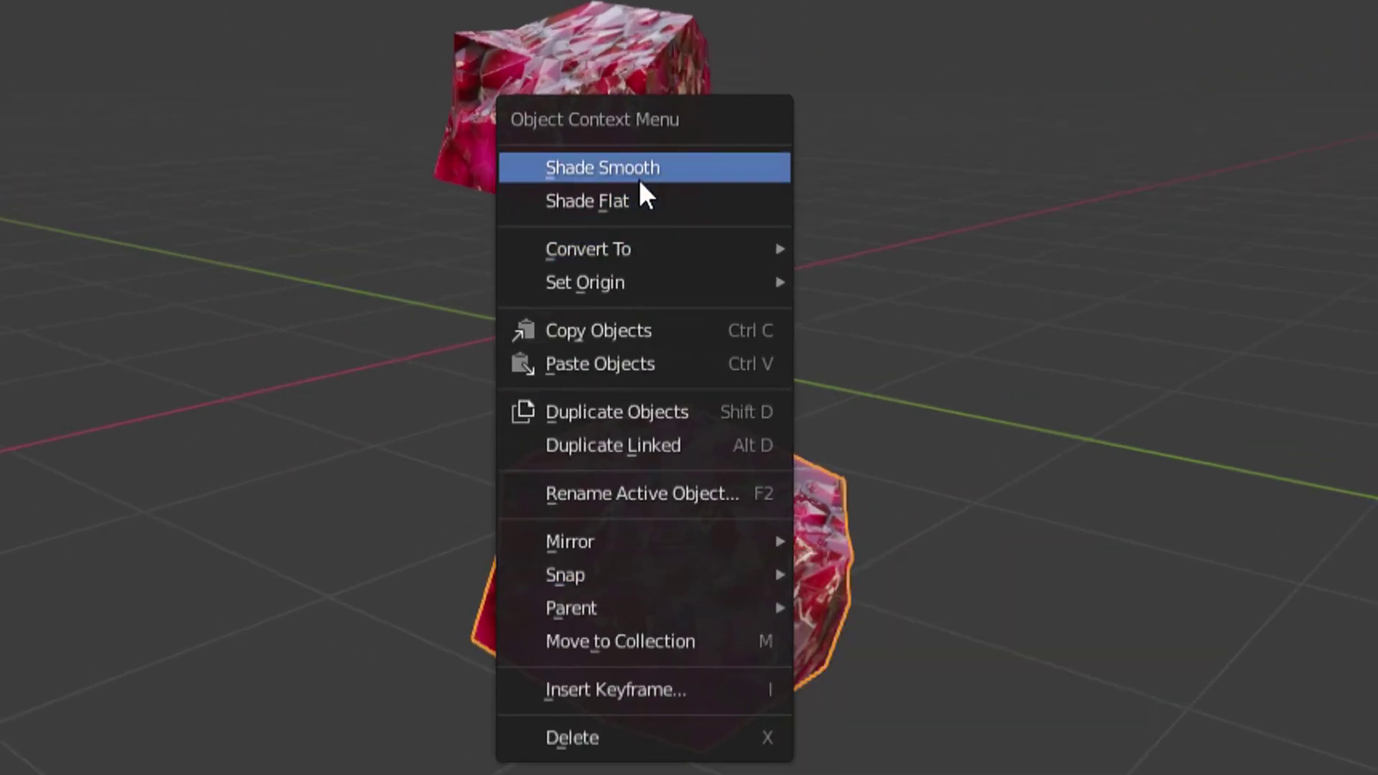
left_click(705, 185)
left_click(579, 124)
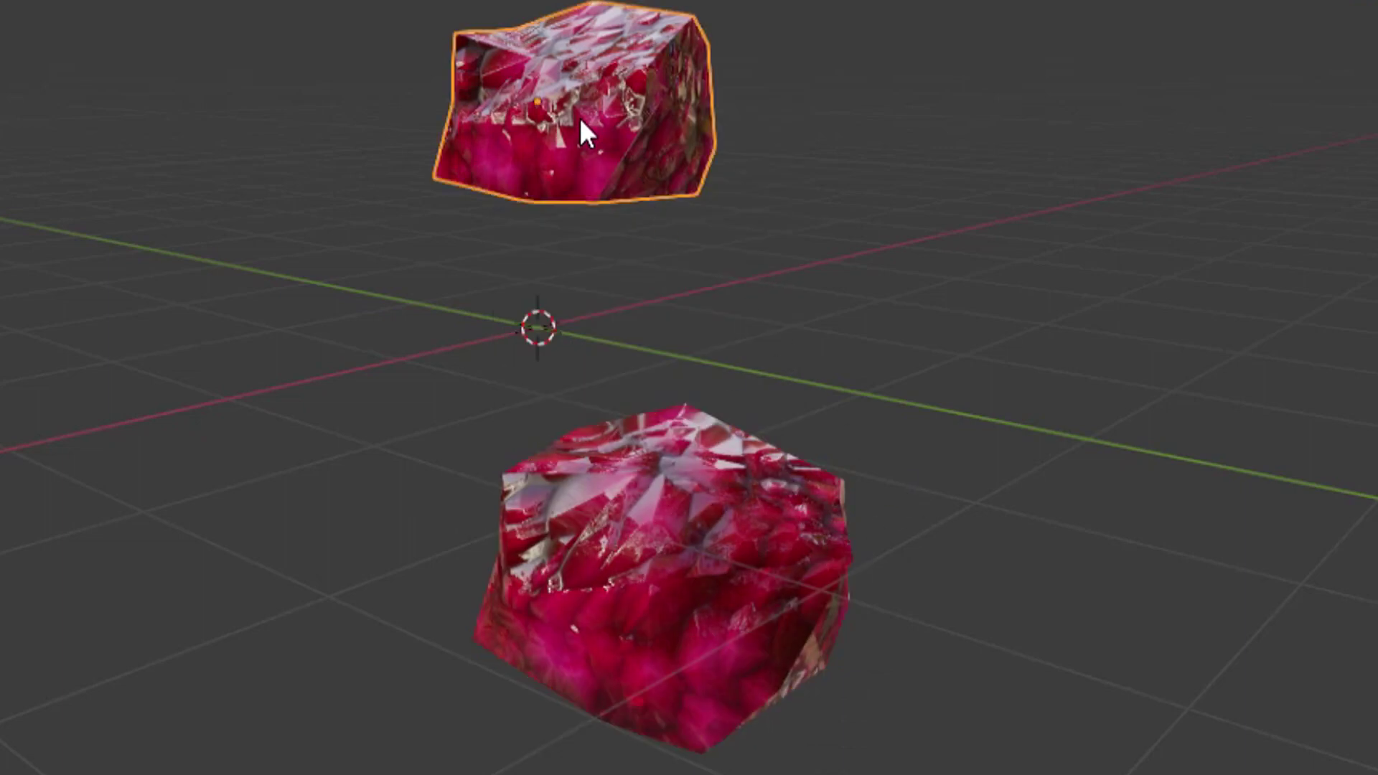
right_click(580, 123)
left_click(579, 124)
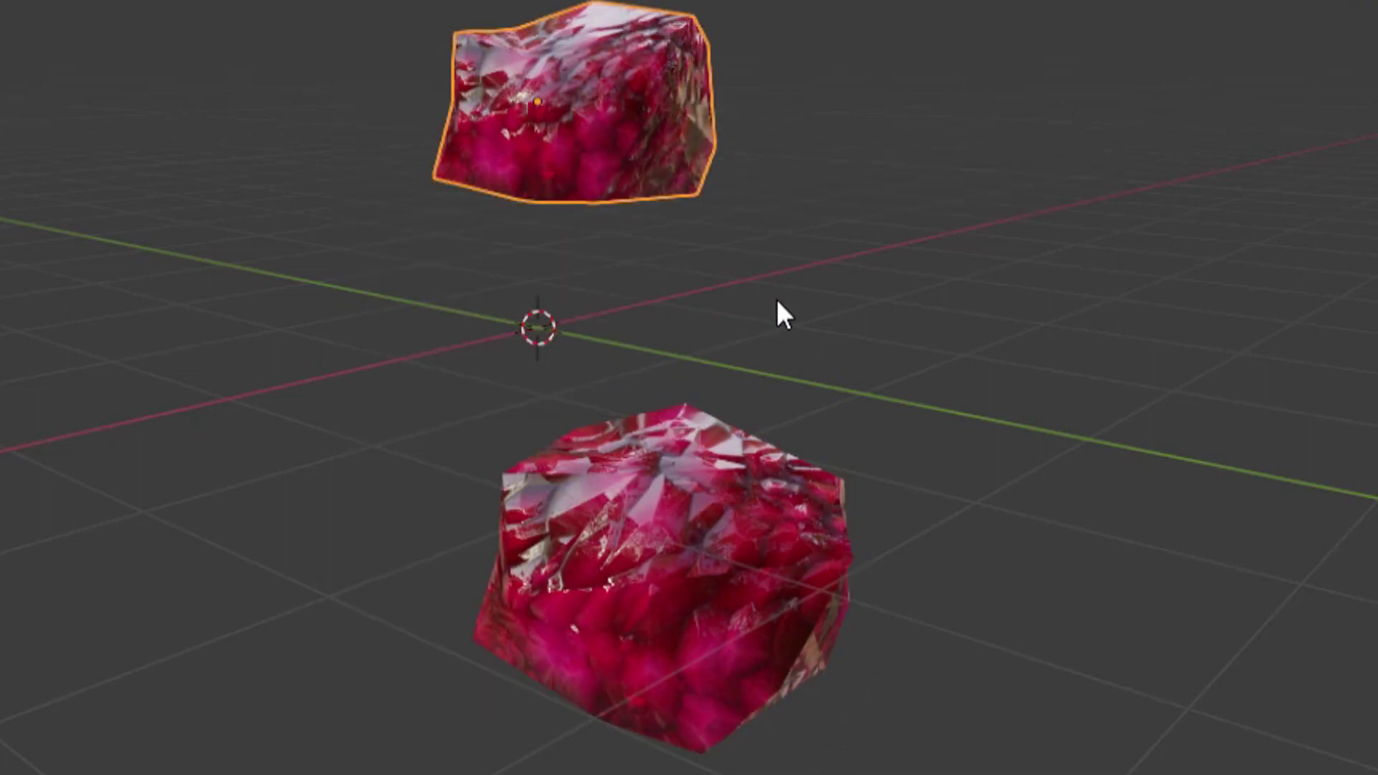
Reshape the duplicated ruby rubys.001 in Edit Mode by moving individual vertices to give it a different outline.
left_click(695, 562)
key("Tab")
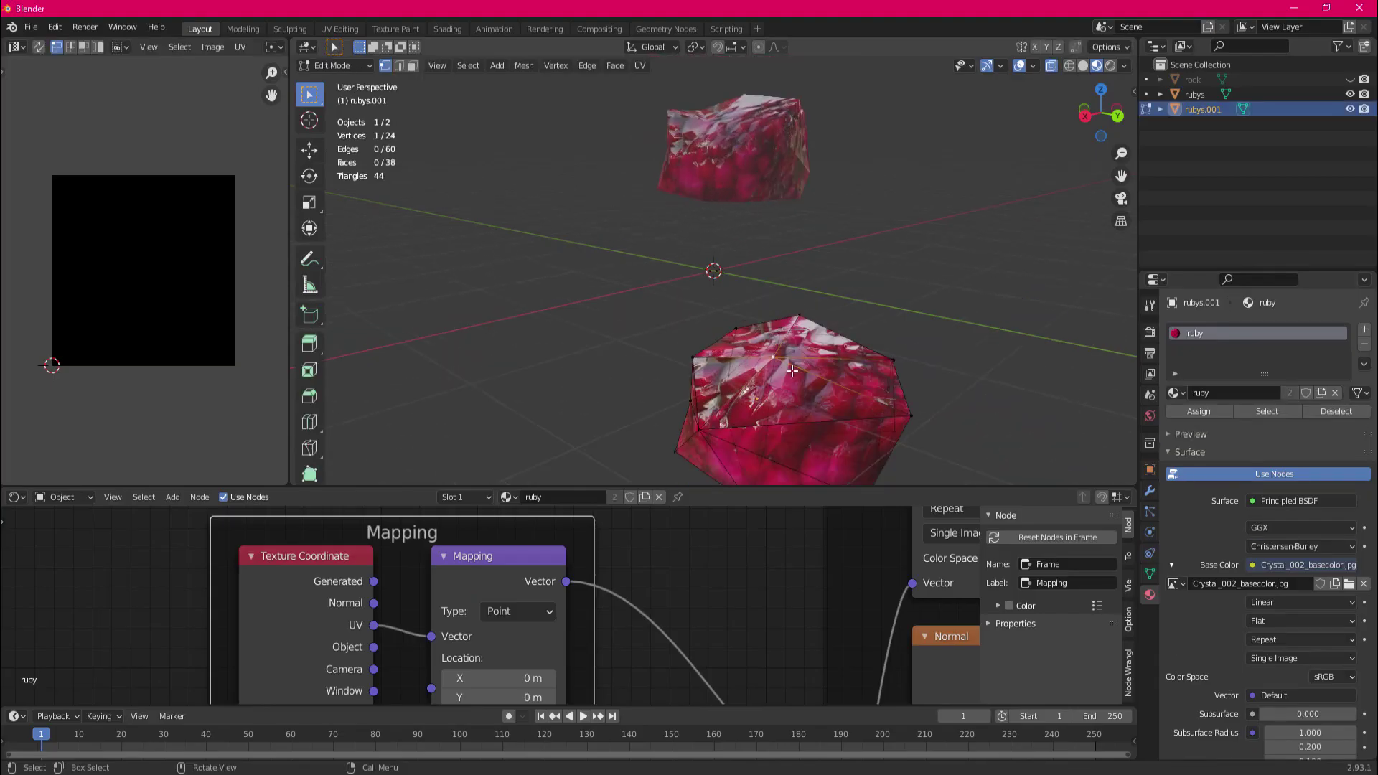
key("g")
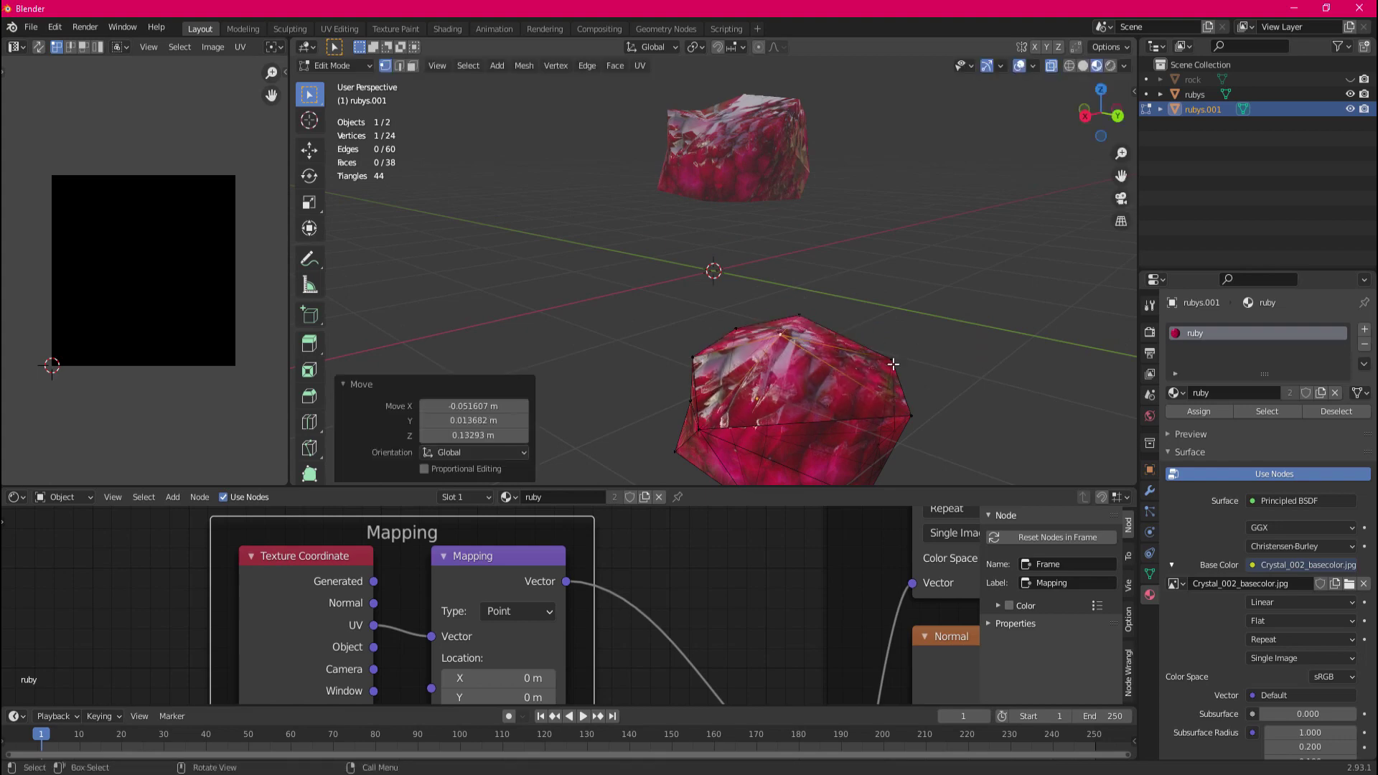
left_click(523, 364)
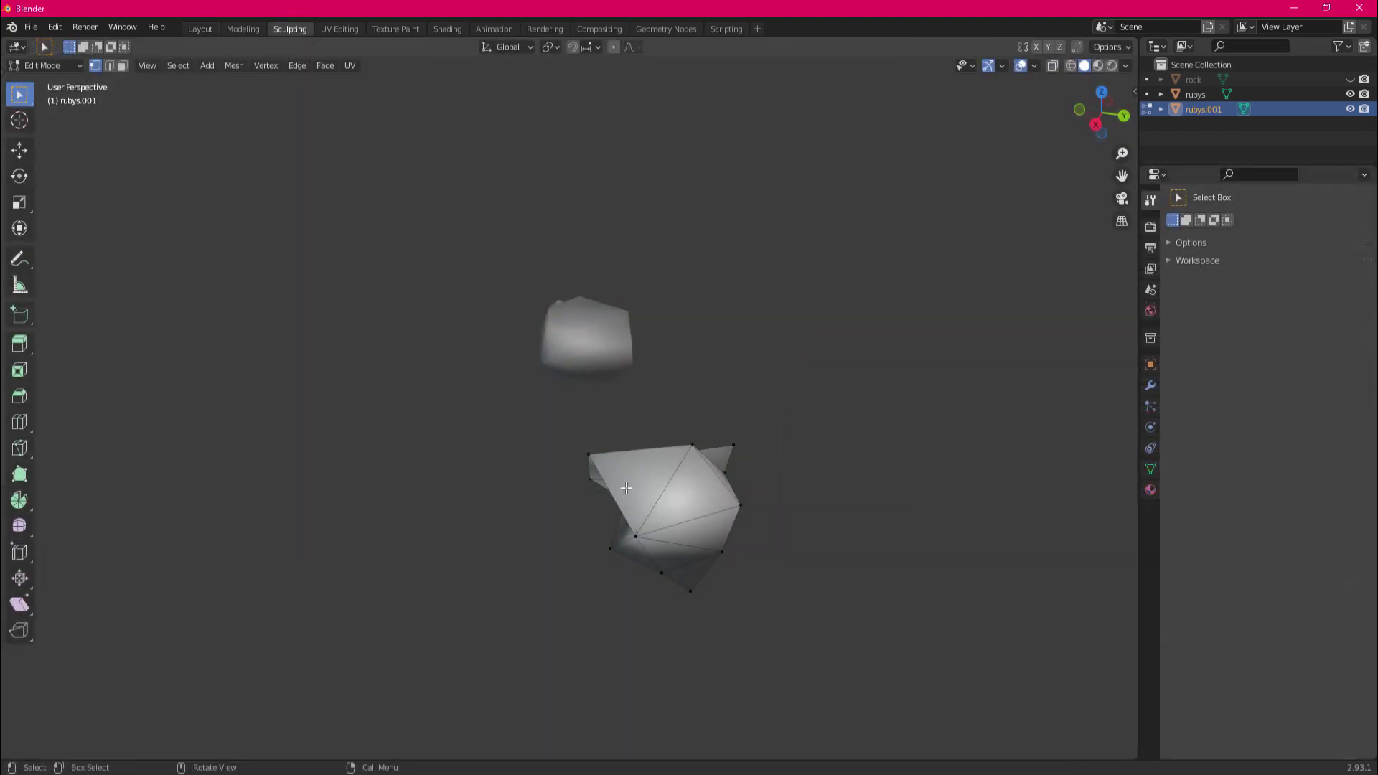
middle_click_drag(586, 443, 500, 449)
key("g")
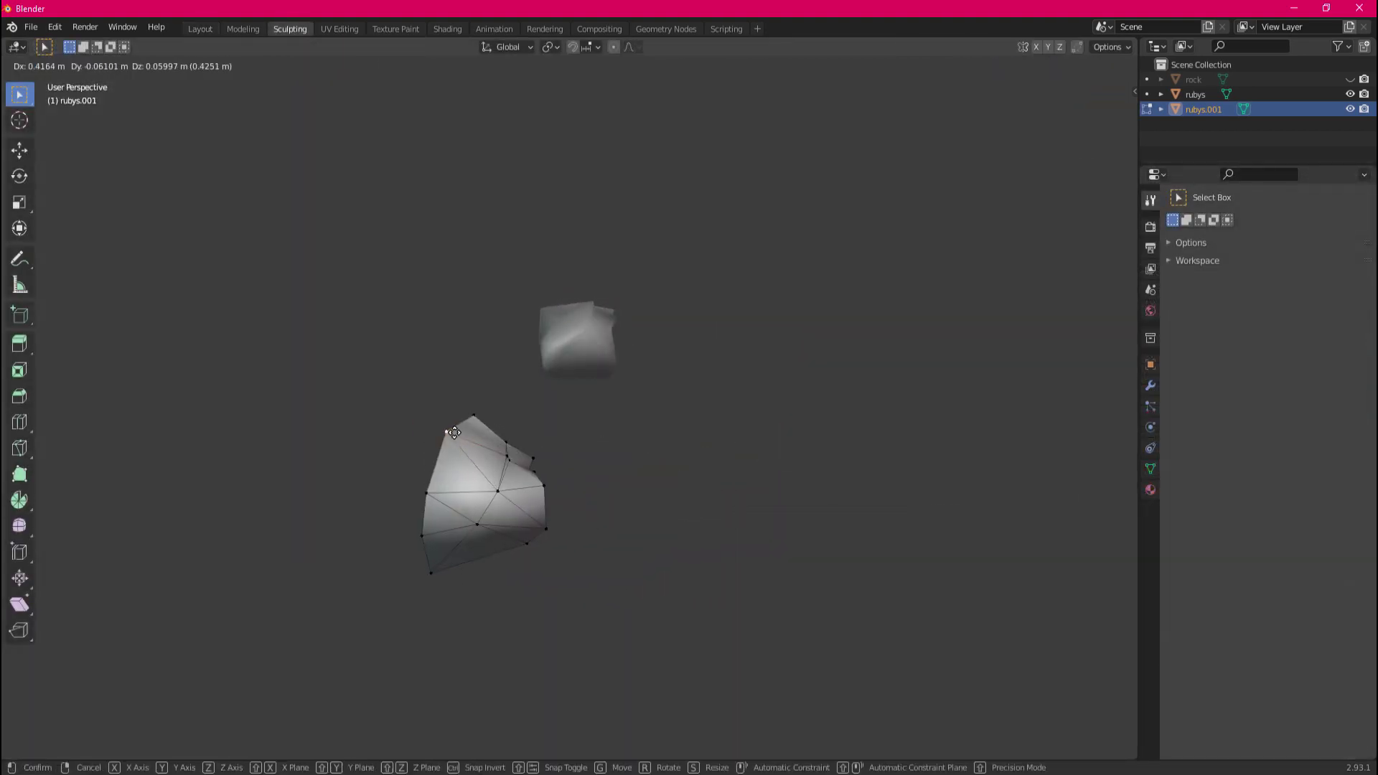
left_click(483, 438)
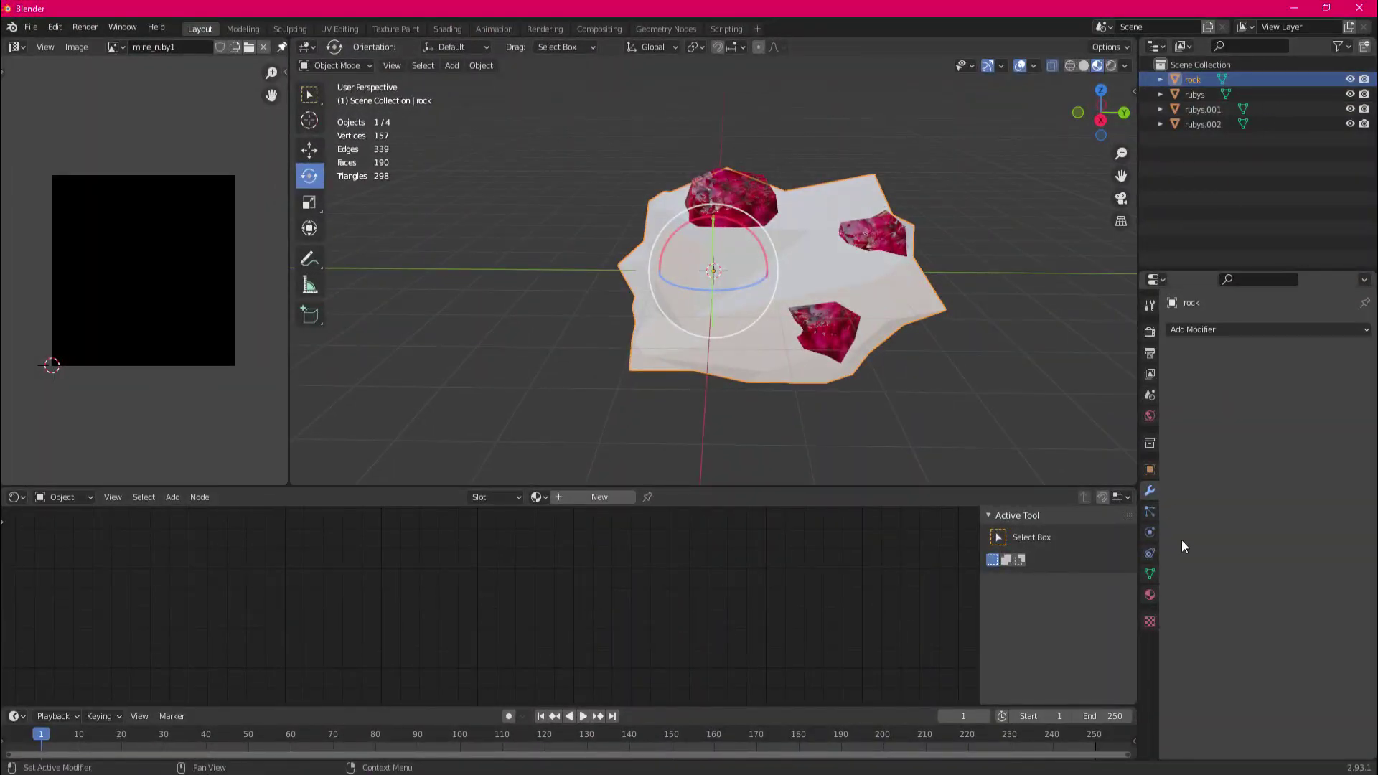
Create a new material named rock on the rock object and select its Principled BSDF node.
left_click(1149, 594)
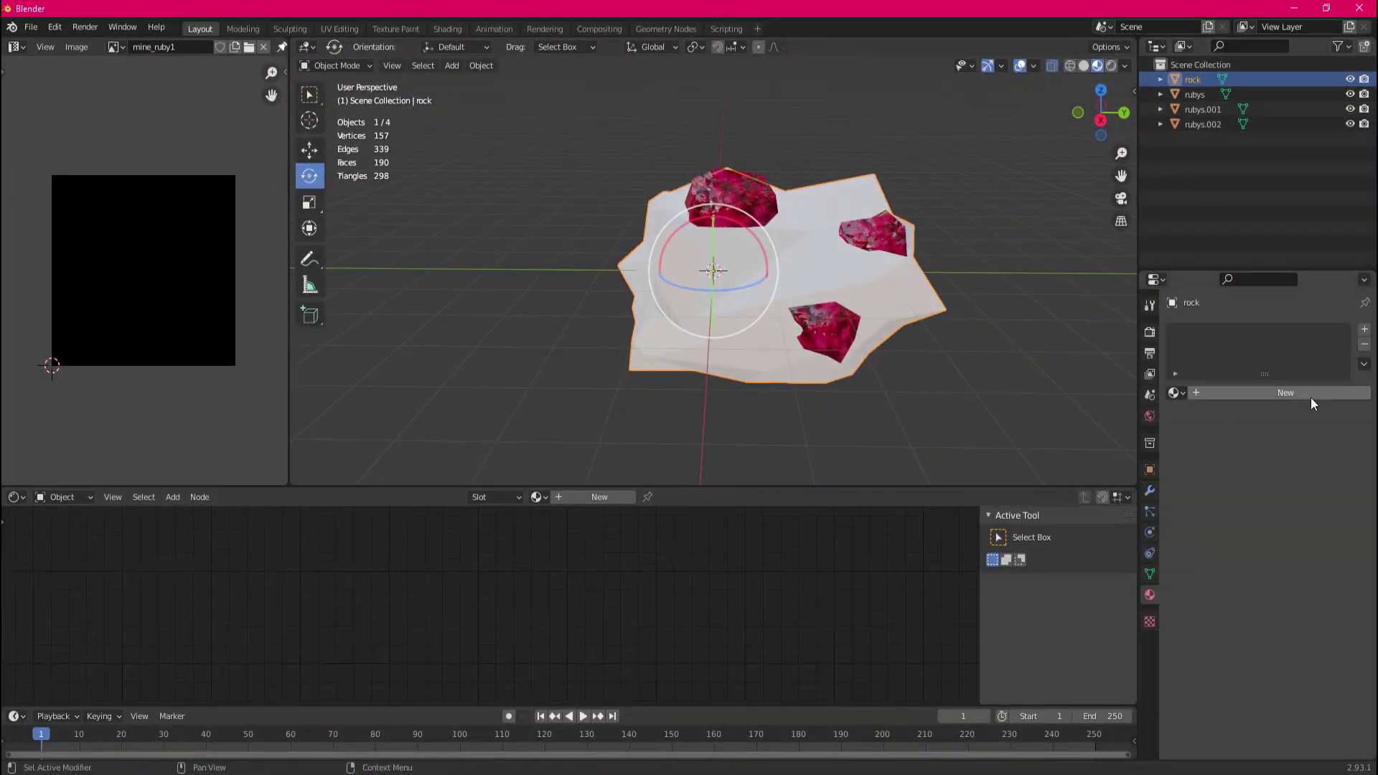
left_click(1285, 394)
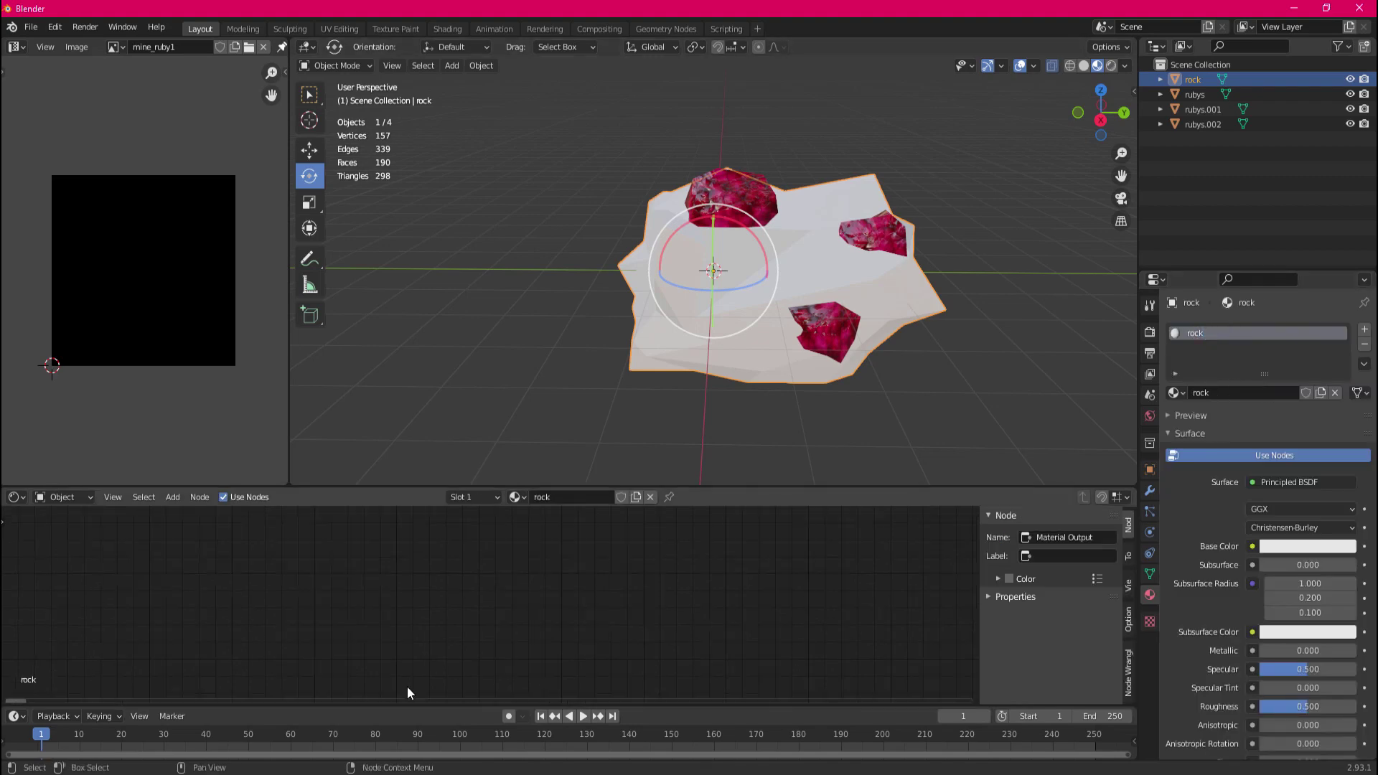
scroll(416, 668, "down", 12)
left_click(618, 529)
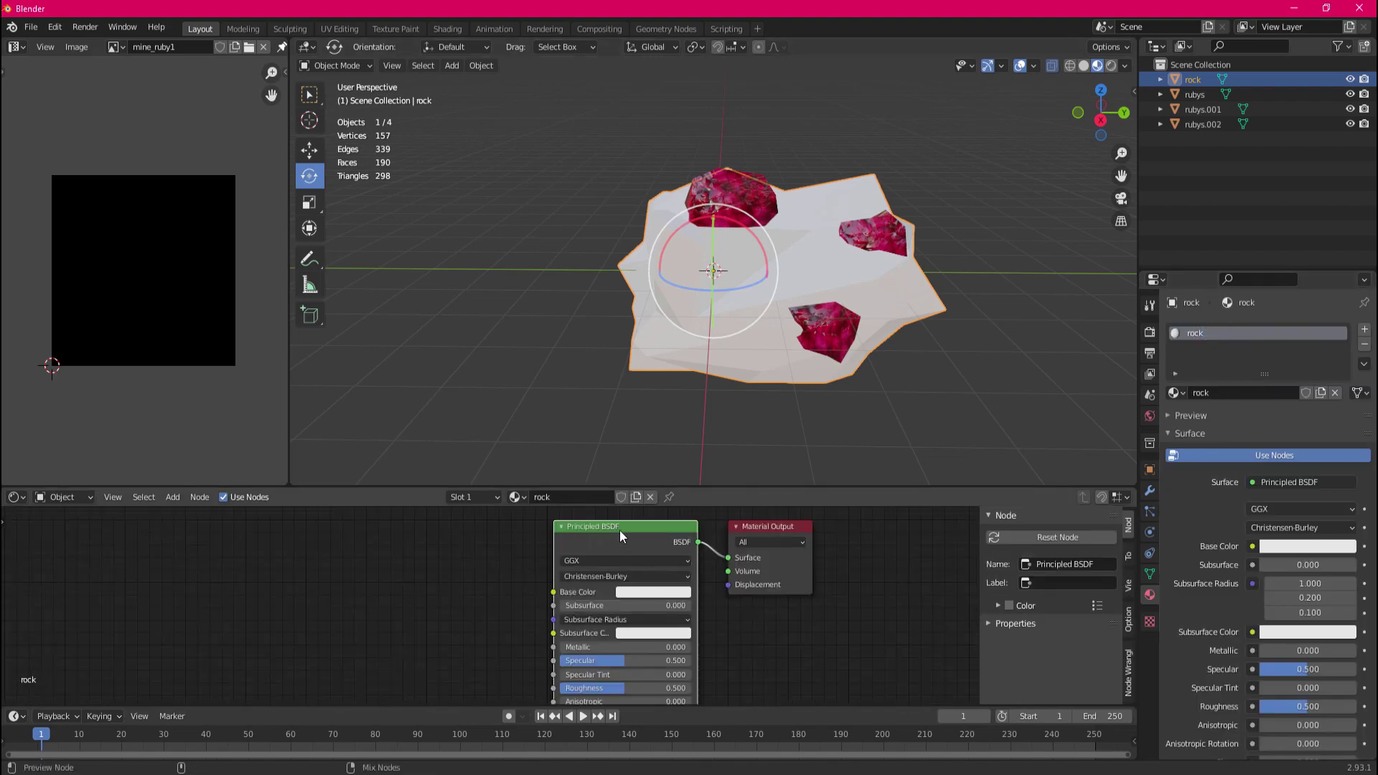
Run Node Wrangler's Principled Texture Setup with the Rock031_1K Color, Displacement, Normal and Roughness maps from the mine_ruby1 folder.
key("ctrl+shift+t")
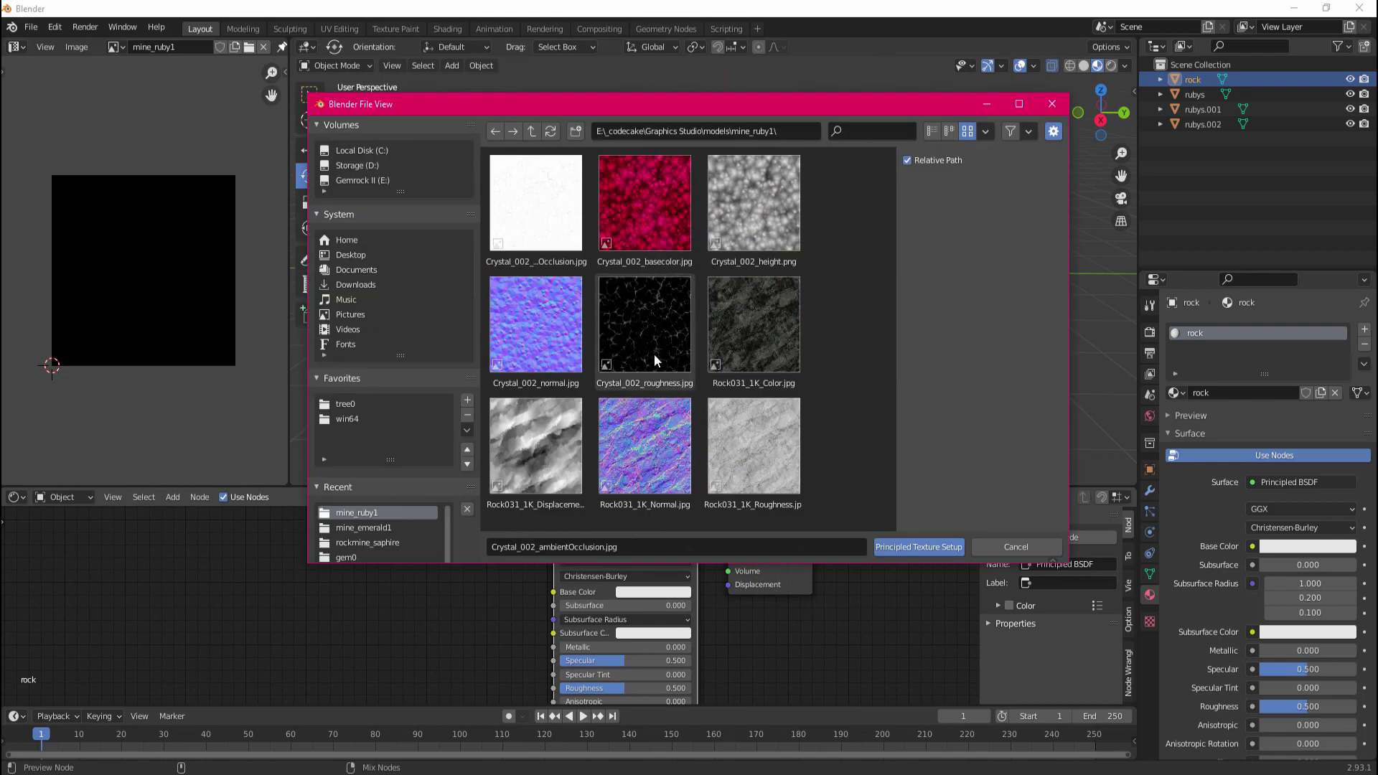
left_click(776, 477)
left_click(644, 452, "ctrl")
left_click(553, 452, "ctrl")
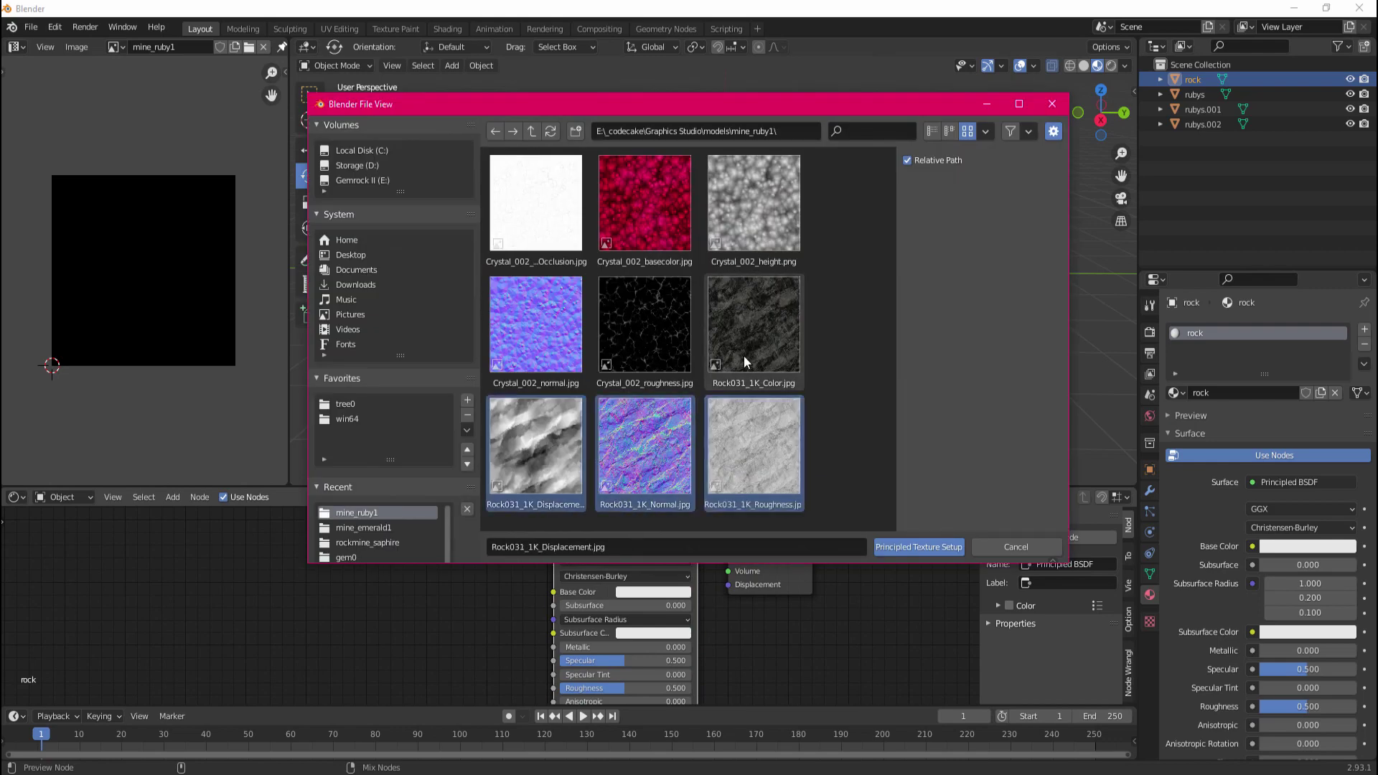
left_click(743, 355, "ctrl")
left_click(904, 547)
scroll(474, 577, "down", 7)
scroll(455, 574, "down", 2)
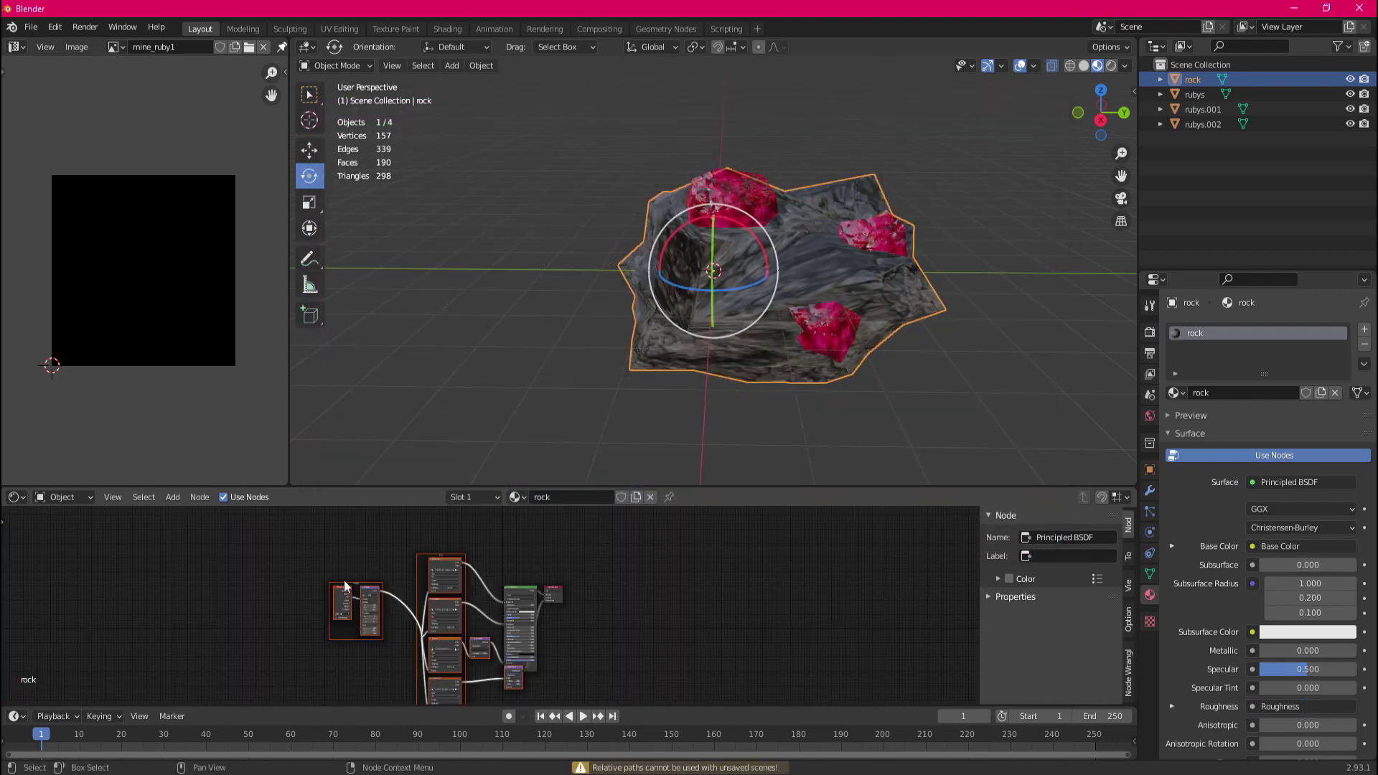
Apply Shade Smooth to the rock object.
left_click(634, 425)
middle_click_drag(634, 425, 773, 273)
left_click(772, 273)
right_click(802, 282)
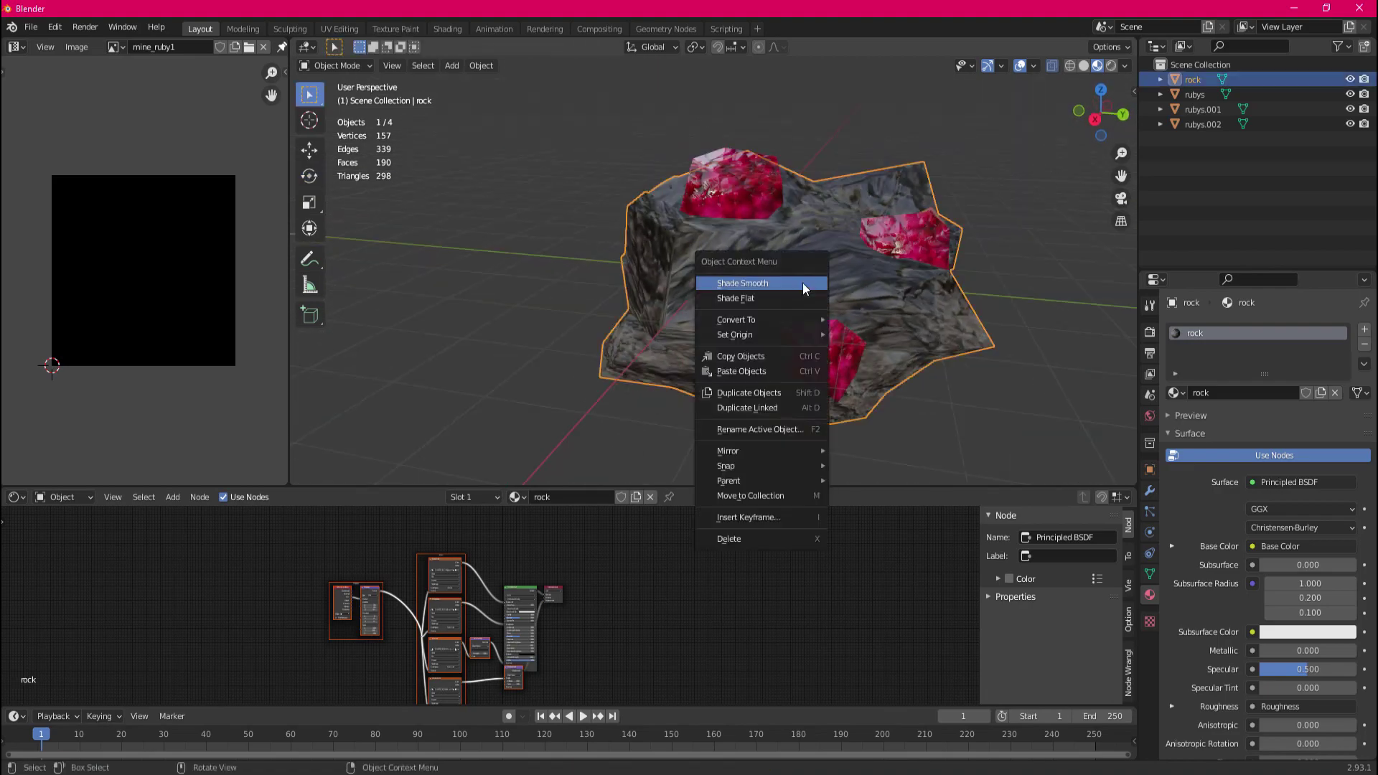
left_click(802, 282)
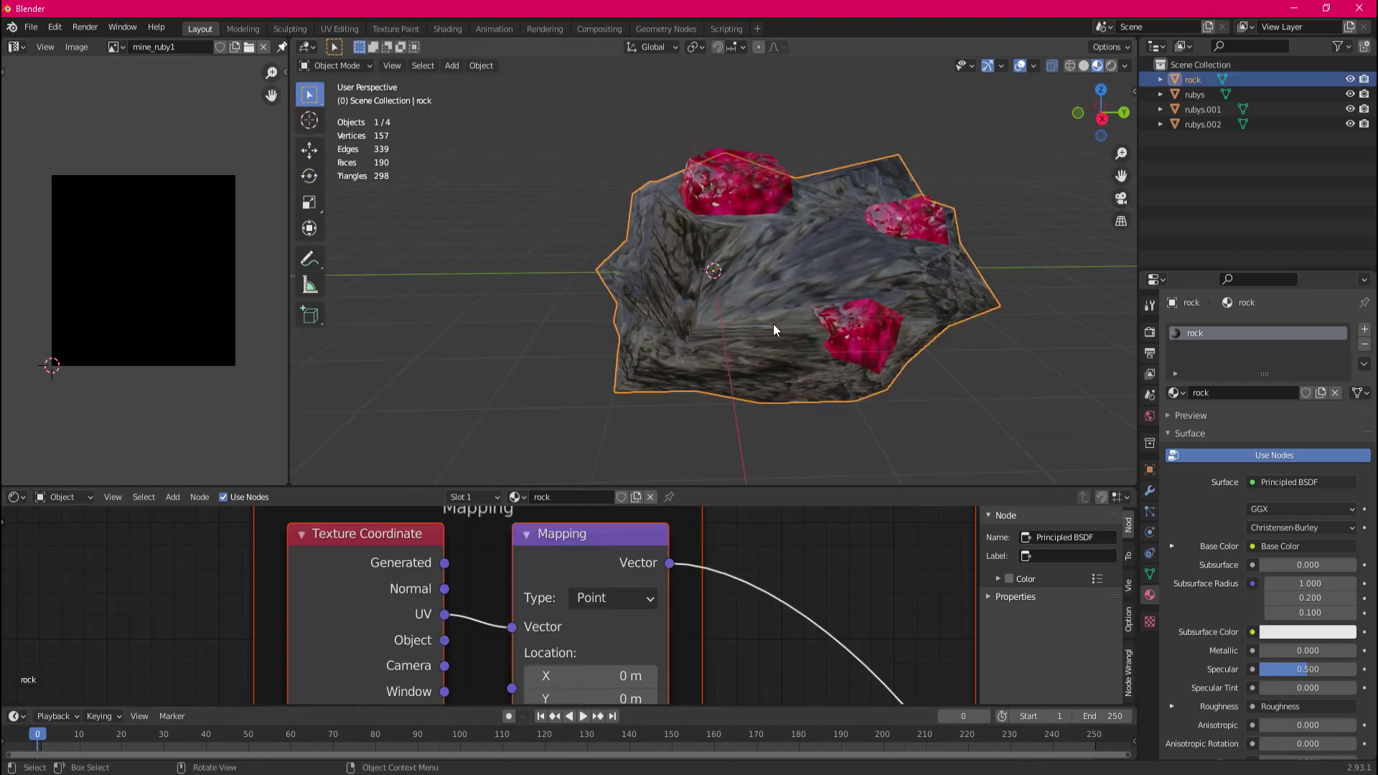
Unwrap the whole rock mesh with Smart UV Project at a 66° angle limit and 0.010 island margin.
key("Tab")
key("a")
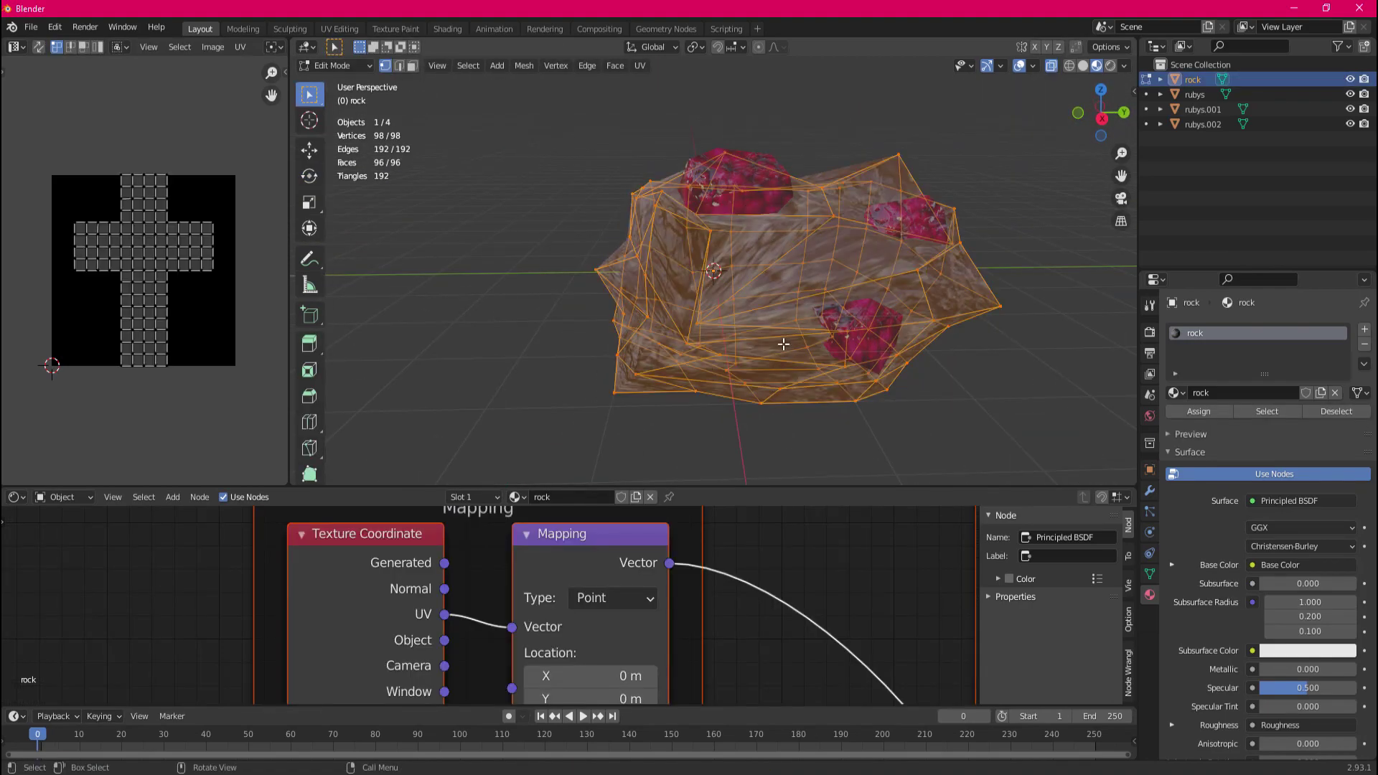
left_click(639, 65)
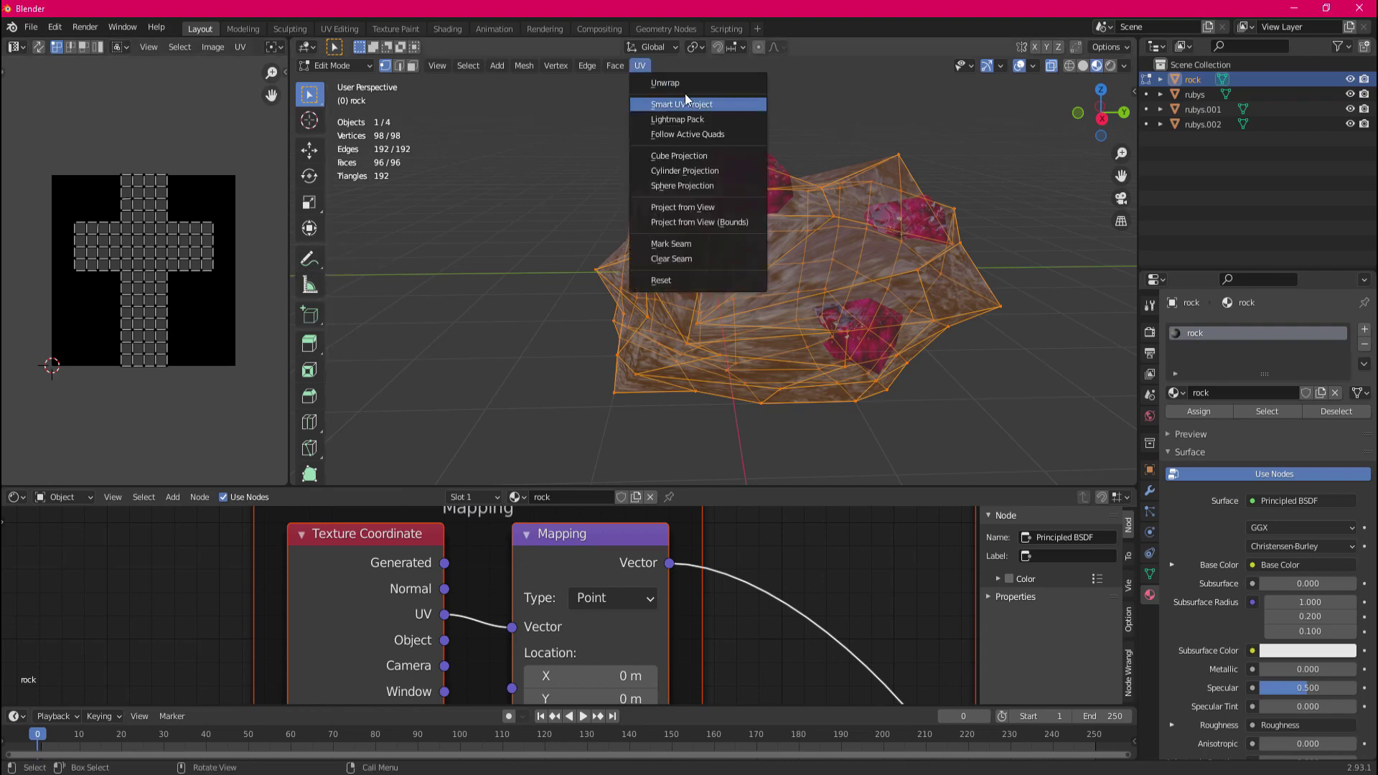
left_click(701, 108)
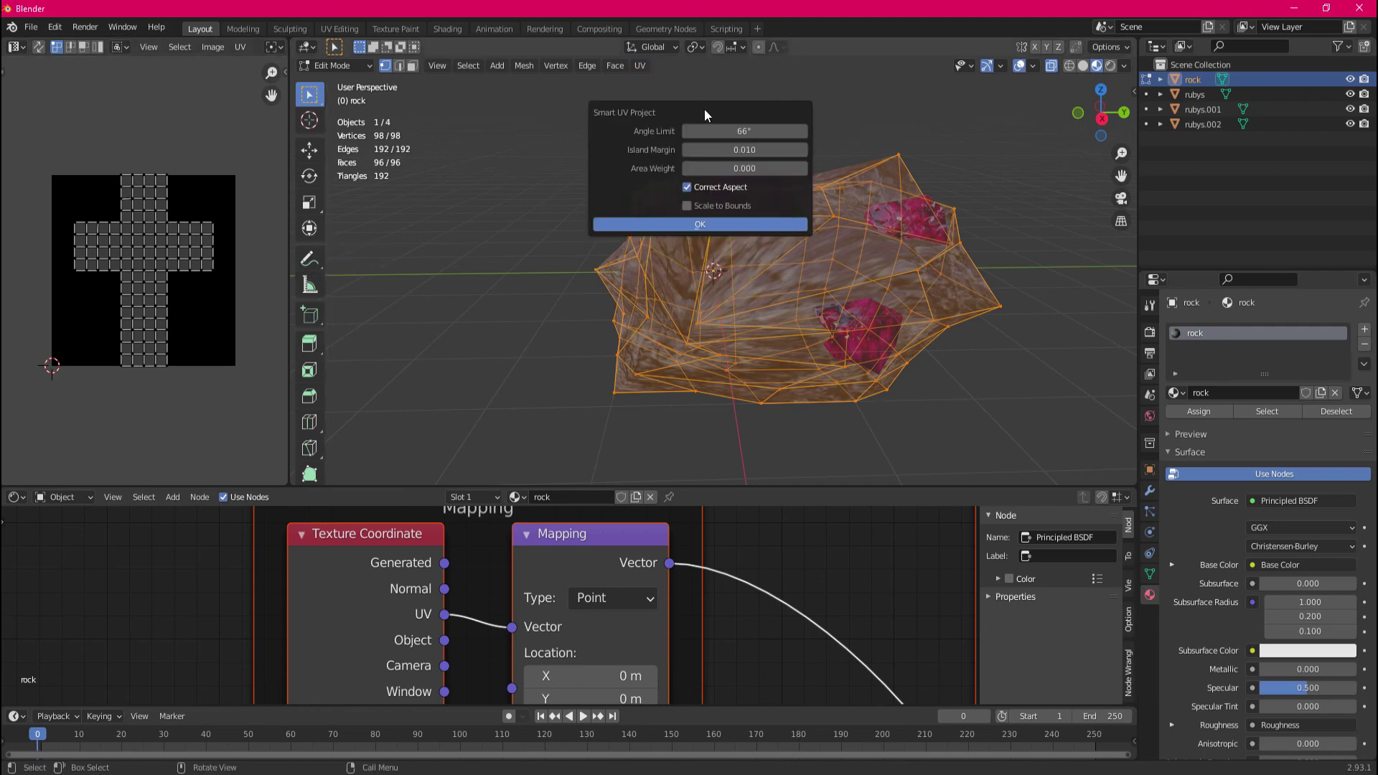
left_click(734, 222)
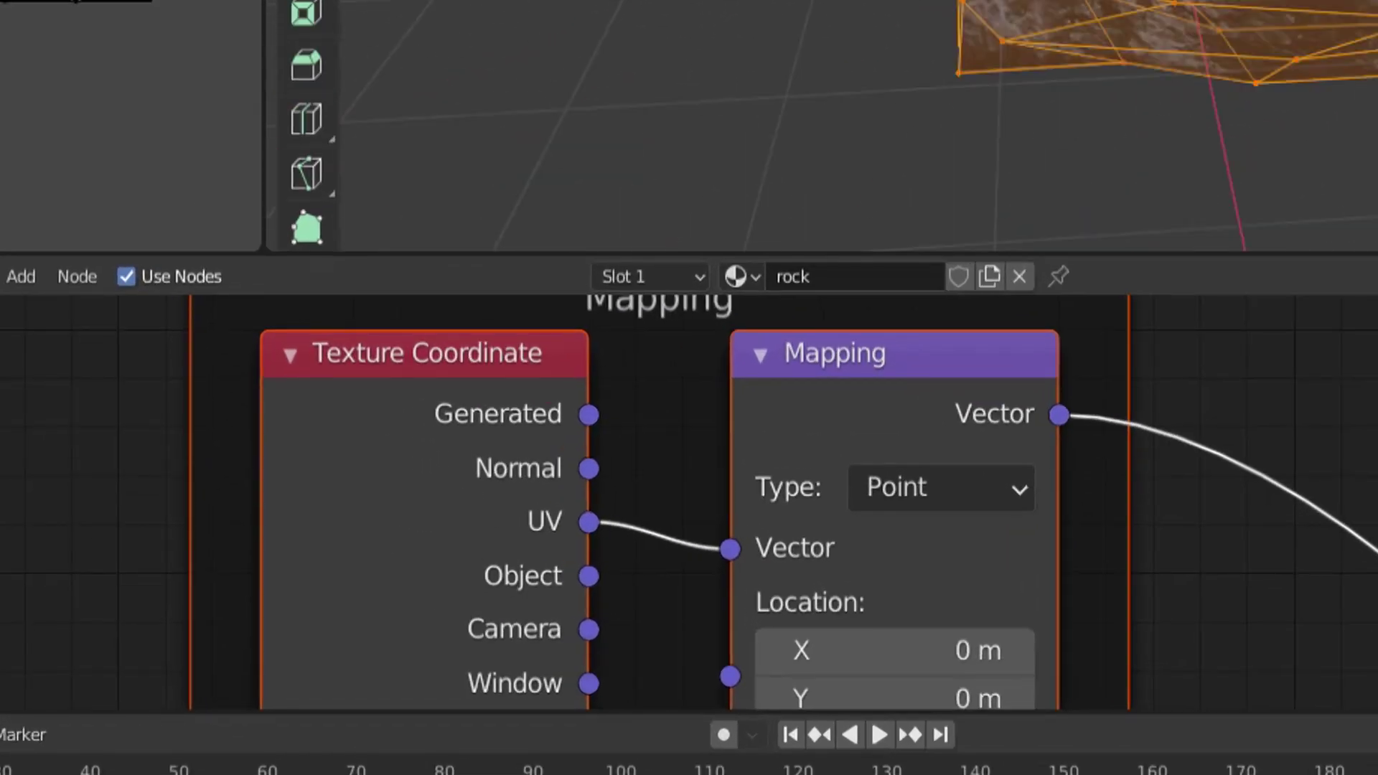
Try Generated coordinates as the rock material's Mapping vector input, and reconnect the UV output in Object Mode.
left_click_drag(444, 563, 501, 628)
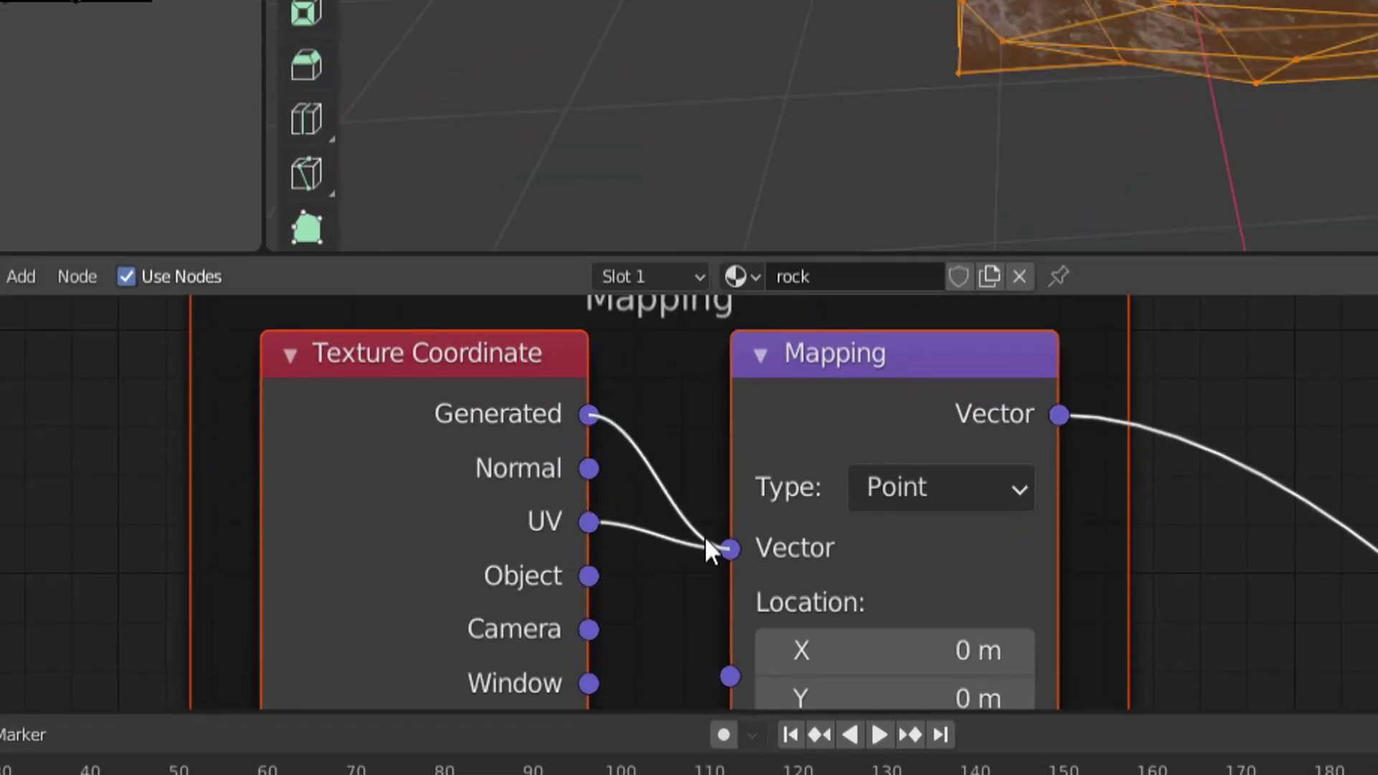
left_click_drag(705, 538, 726, 548)
key("Tab")
left_click_drag(588, 524, 729, 548)
scroll(665, 460, "down", 1)
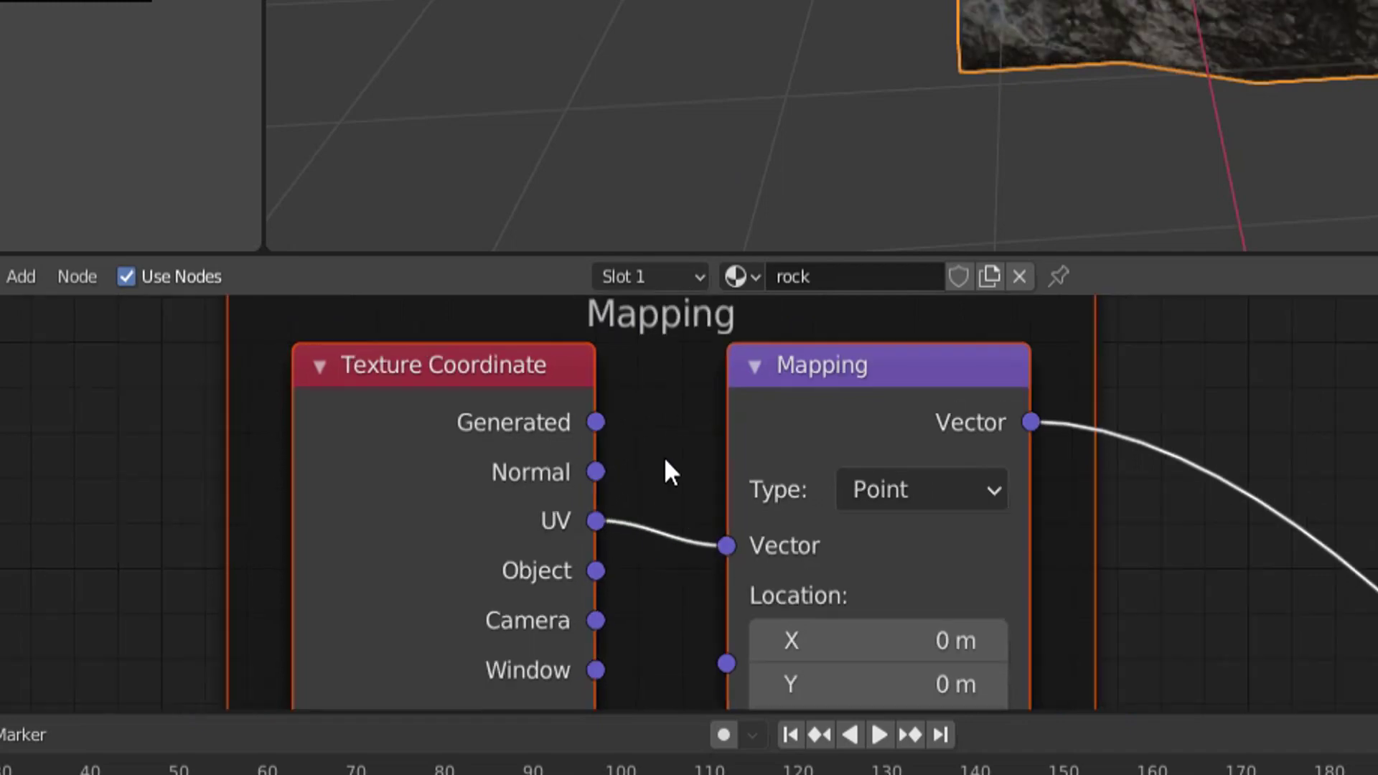
Set the rock material's Mapping scale to 0.900 in X and 1.200 in Y.
middle_click_drag(1233, 596, 1166, 301)
left_click(731, 542)
left_click(586, 543)
left_click(586, 543)
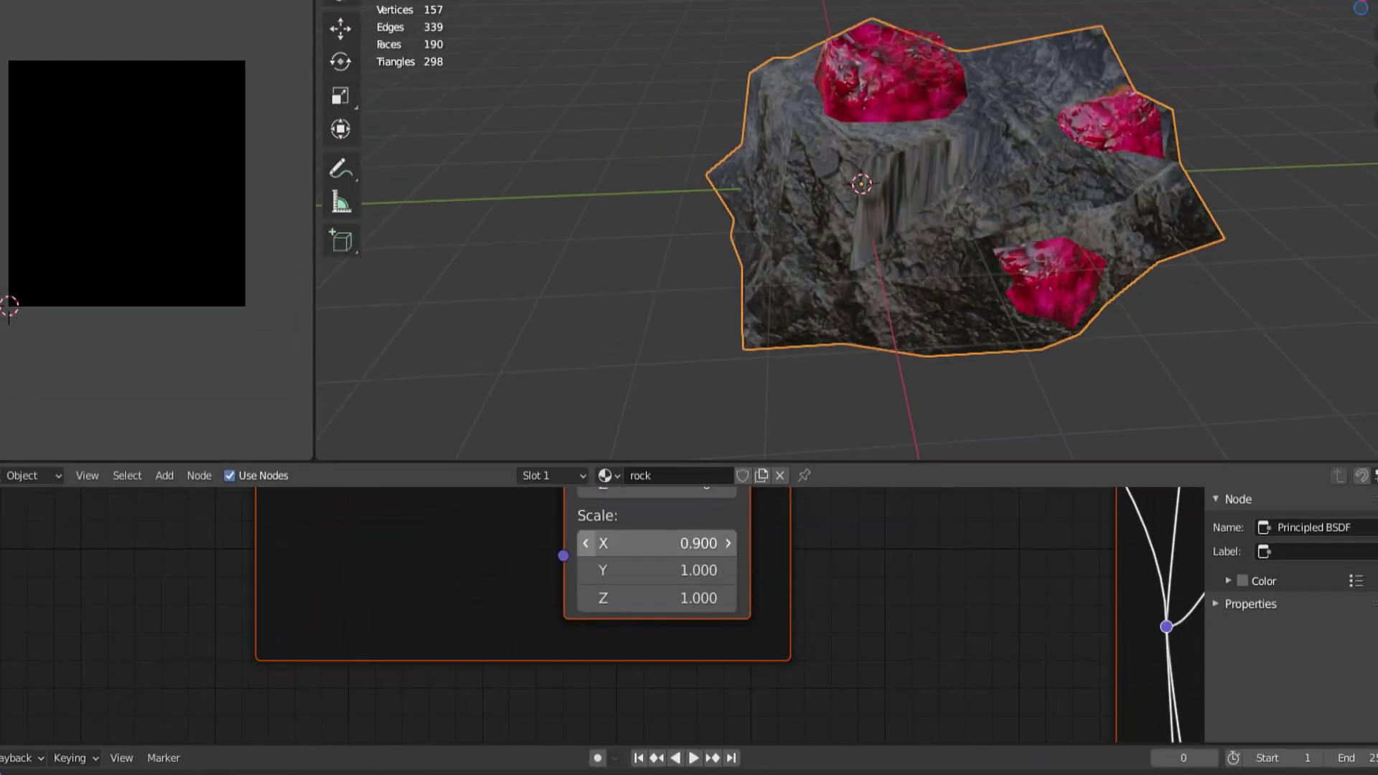
left_click(587, 571)
left_click(586, 571)
left_click(726, 572)
left_click(727, 571)
left_click(728, 570)
left_click(728, 570)
left_click(728, 545)
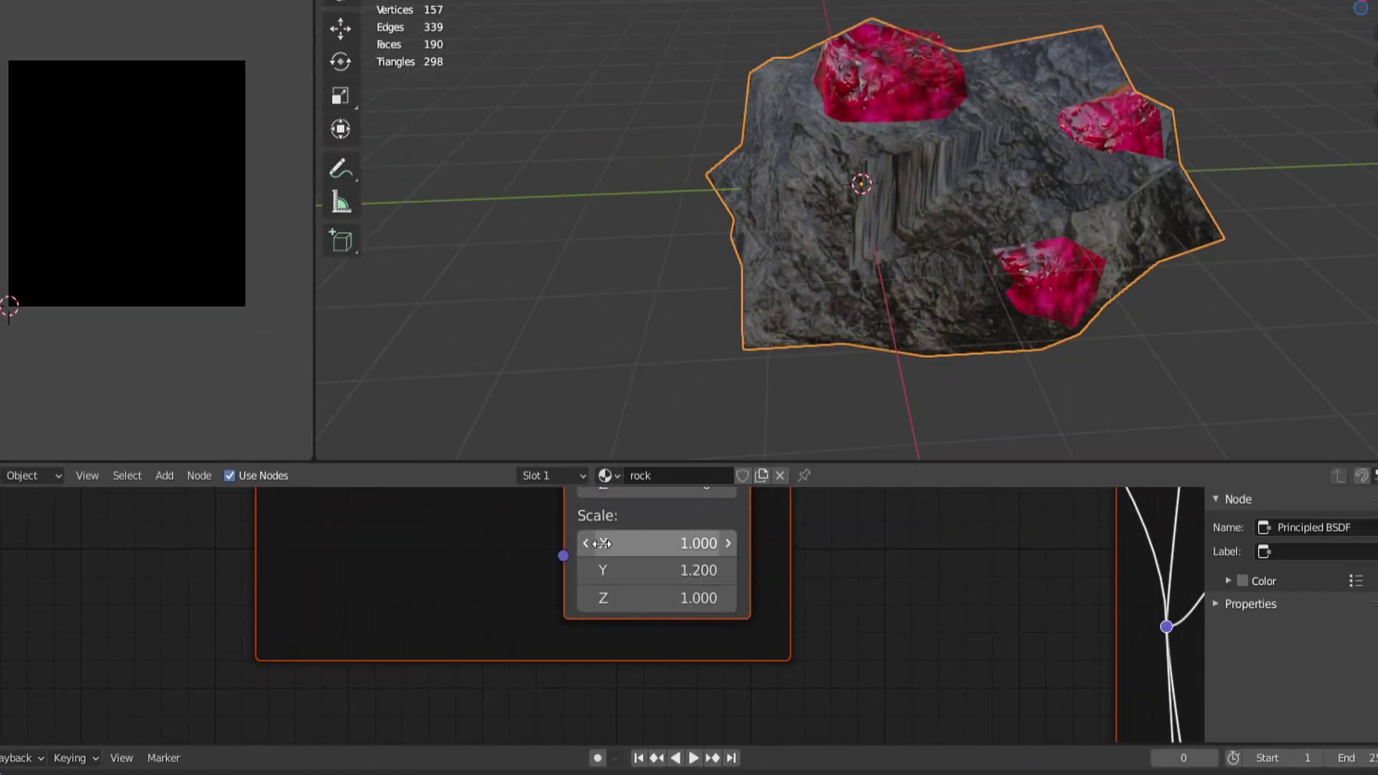
left_click(586, 543)
Edit the rock mesh in face selection mode and turn off X-ray so only front faces can be picked.
scroll(856, 169, "up", 5)
middle_click_drag(915, 179, 897, 208)
scroll(856, 170, "down", 3)
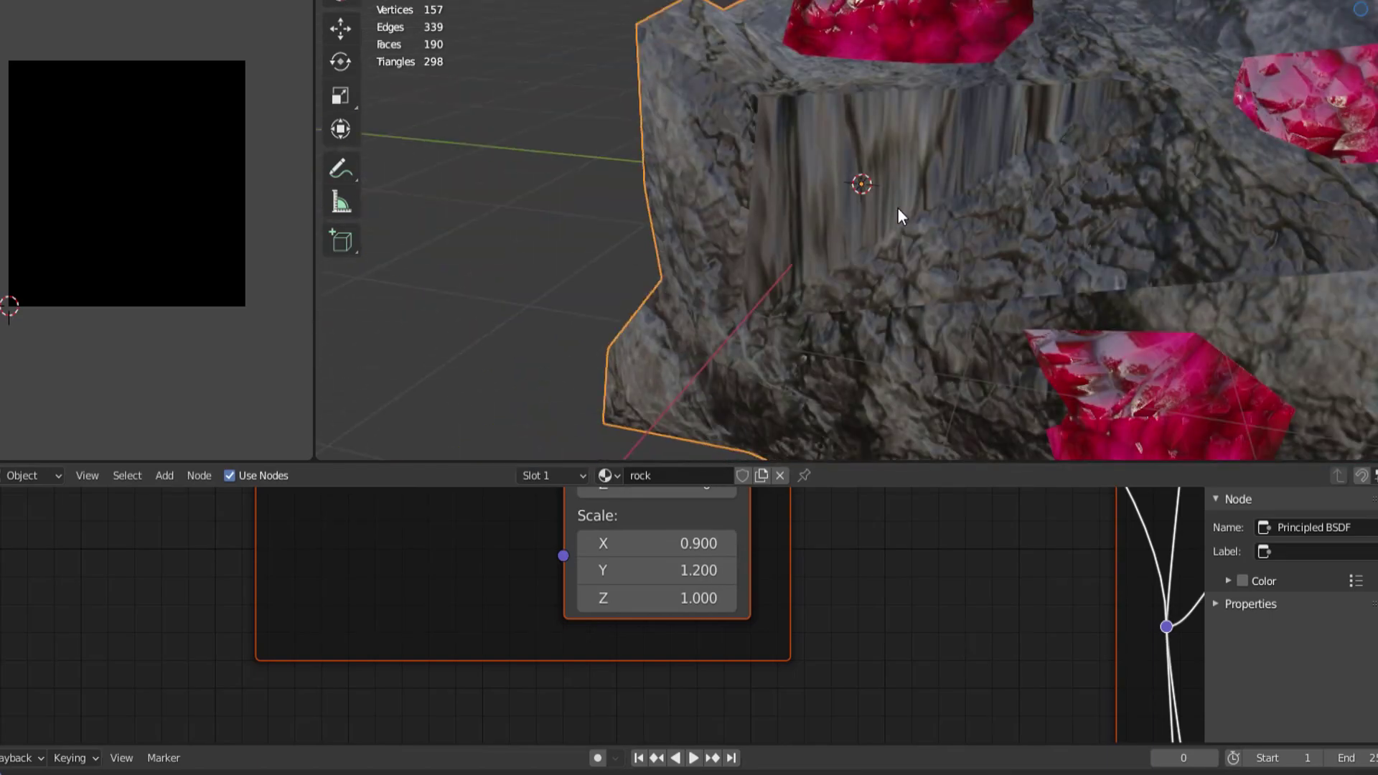
scroll(898, 208, "down", 3)
middle_click_drag(902, 556, 937, 739)
middle_click_drag(936, 488, 832, 646)
scroll(785, 648, "down", 8)
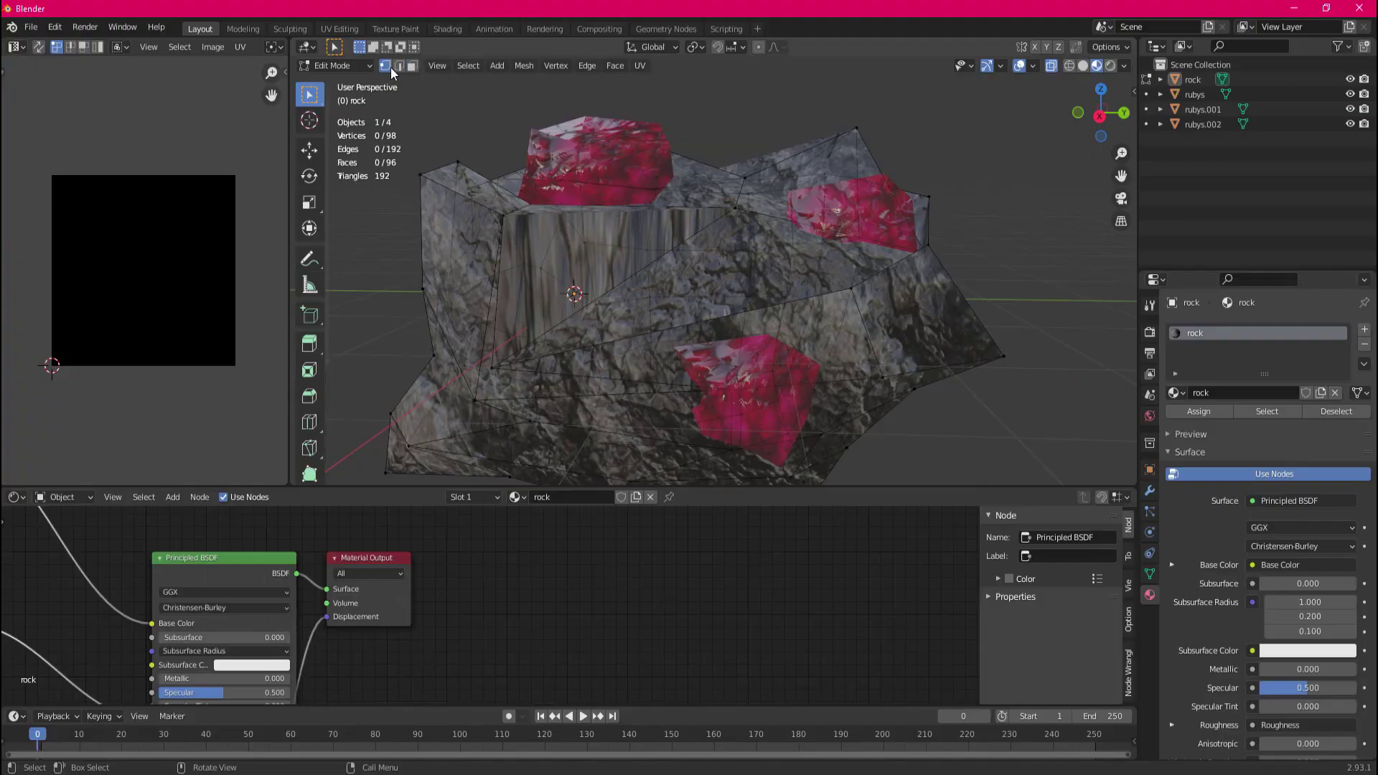
key("a")
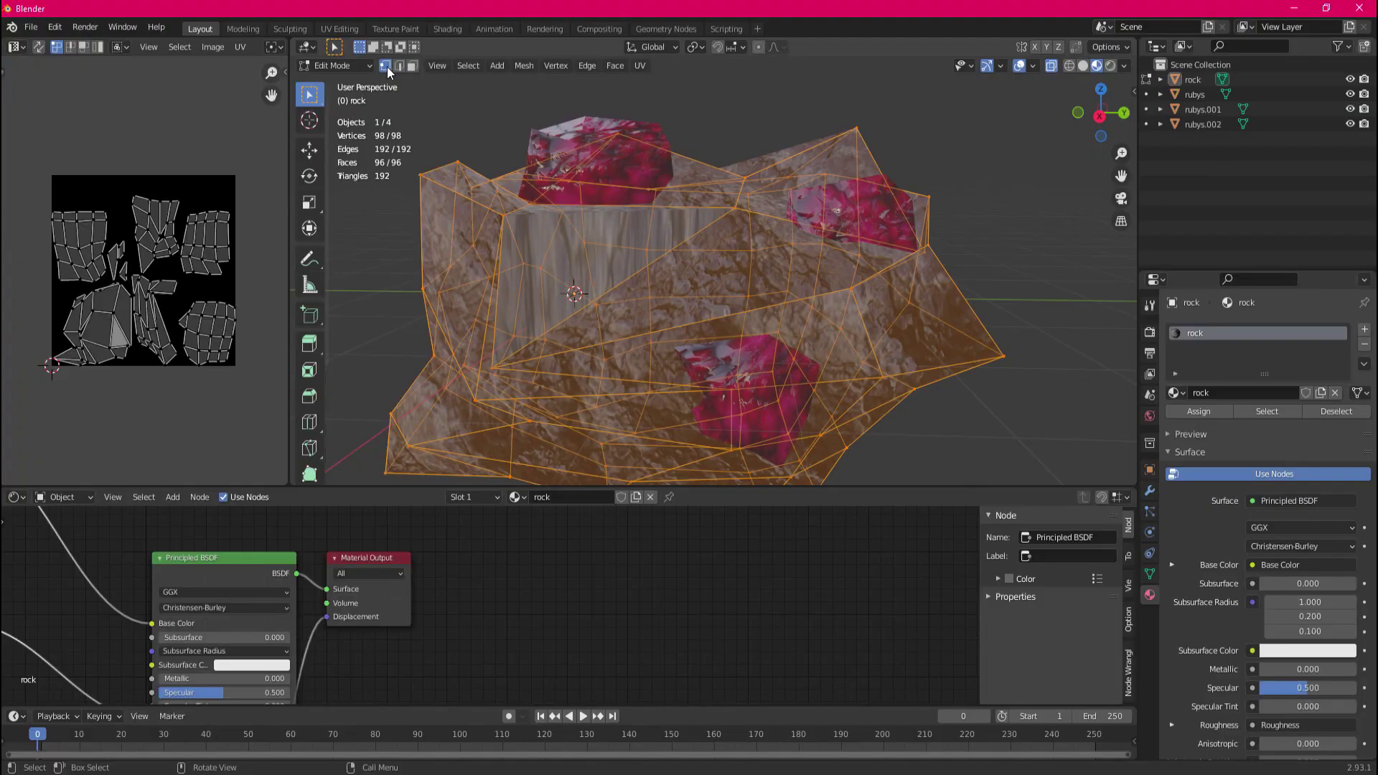
left_click(399, 66)
left_click(467, 141)
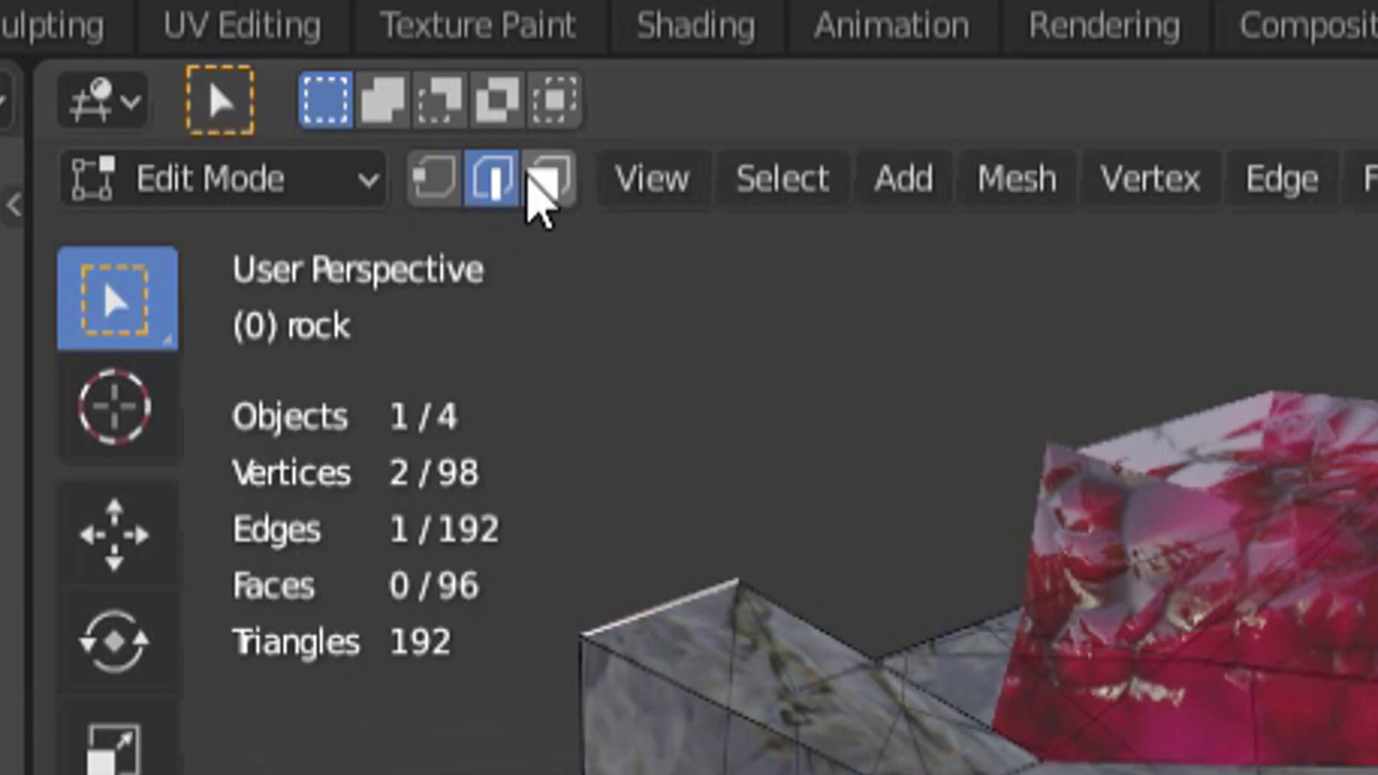
left_click(539, 204)
left_click(630, 368)
left_click(649, 440)
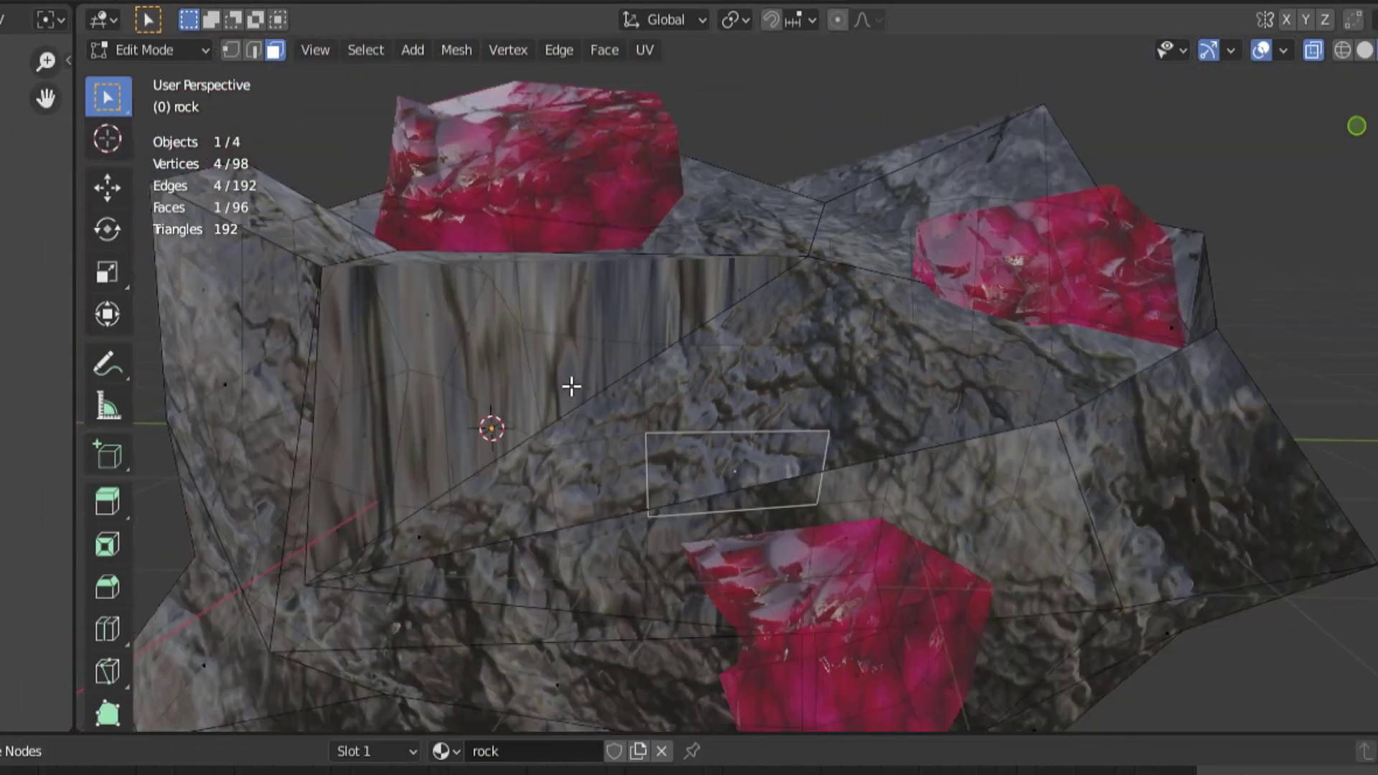
middle_click_drag(571, 386, 580, 442)
key("alt+z")
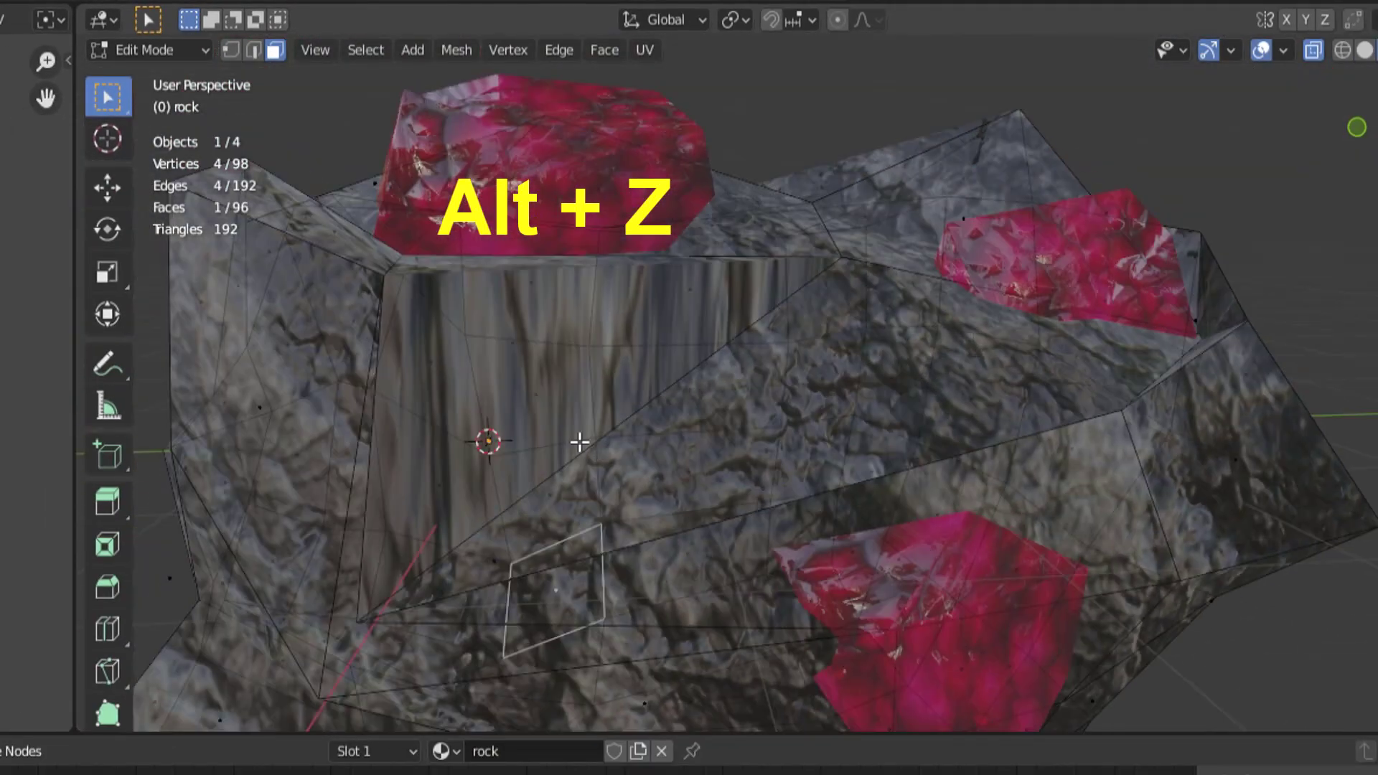
Subdivide the stretched rock face below the upper ruby.
scroll(602, 412, "down", 2)
scroll(656, 431, "down", 2)
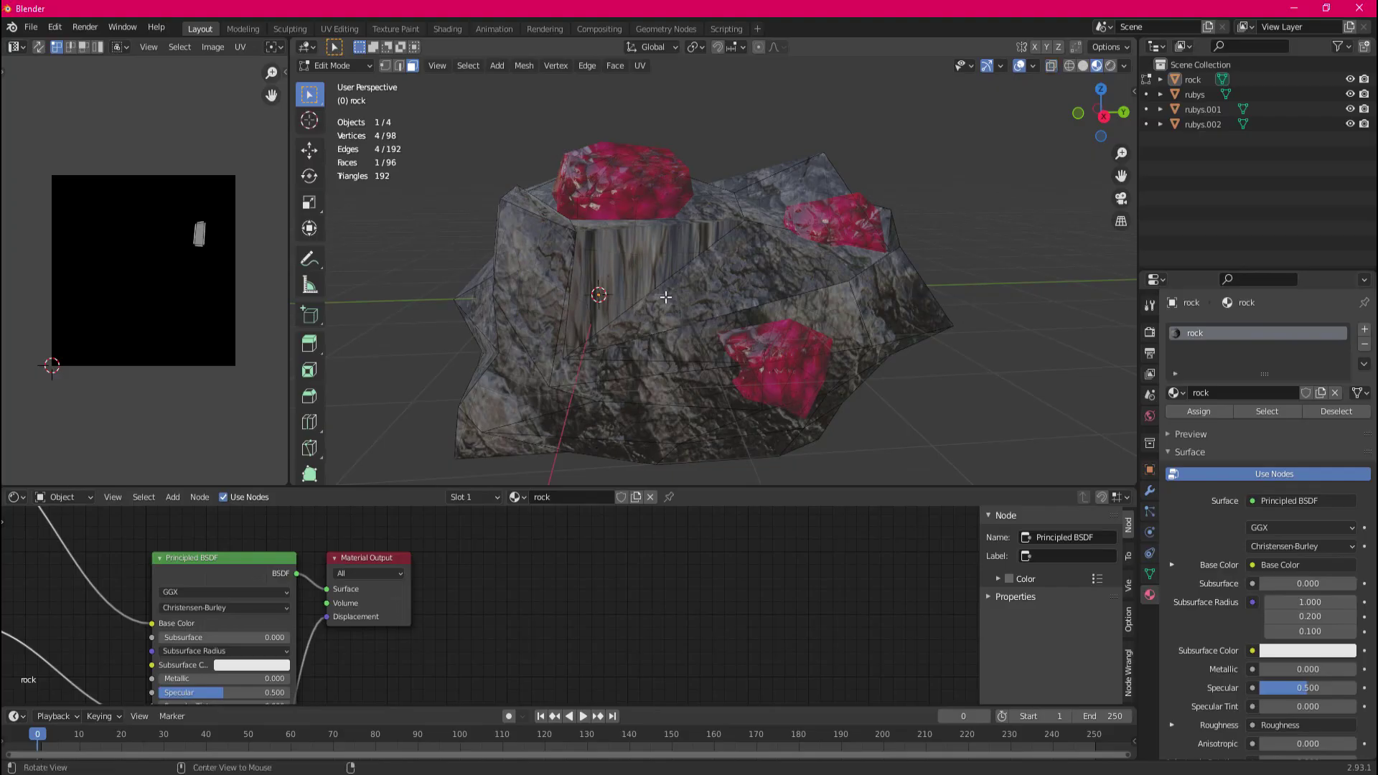
scroll(665, 297, "up", 2)
left_click(594, 270)
middle_click_drag(594, 270, 597, 287)
right_click(597, 287)
left_click(597, 287)
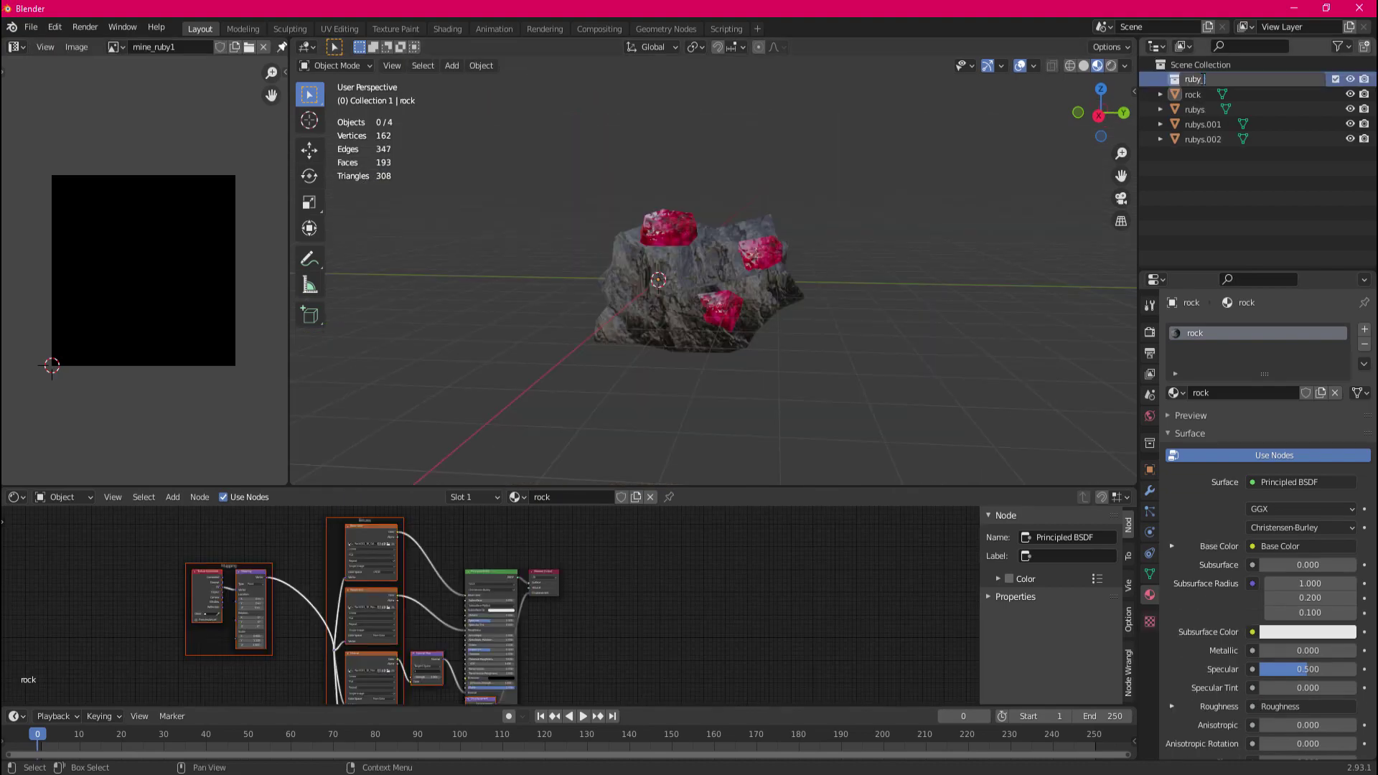
Name the new collection Raw and move the rock and the three ruby objects into it.
key("Return")
left_click(1224, 140)
left_click(1204, 94, "shift")
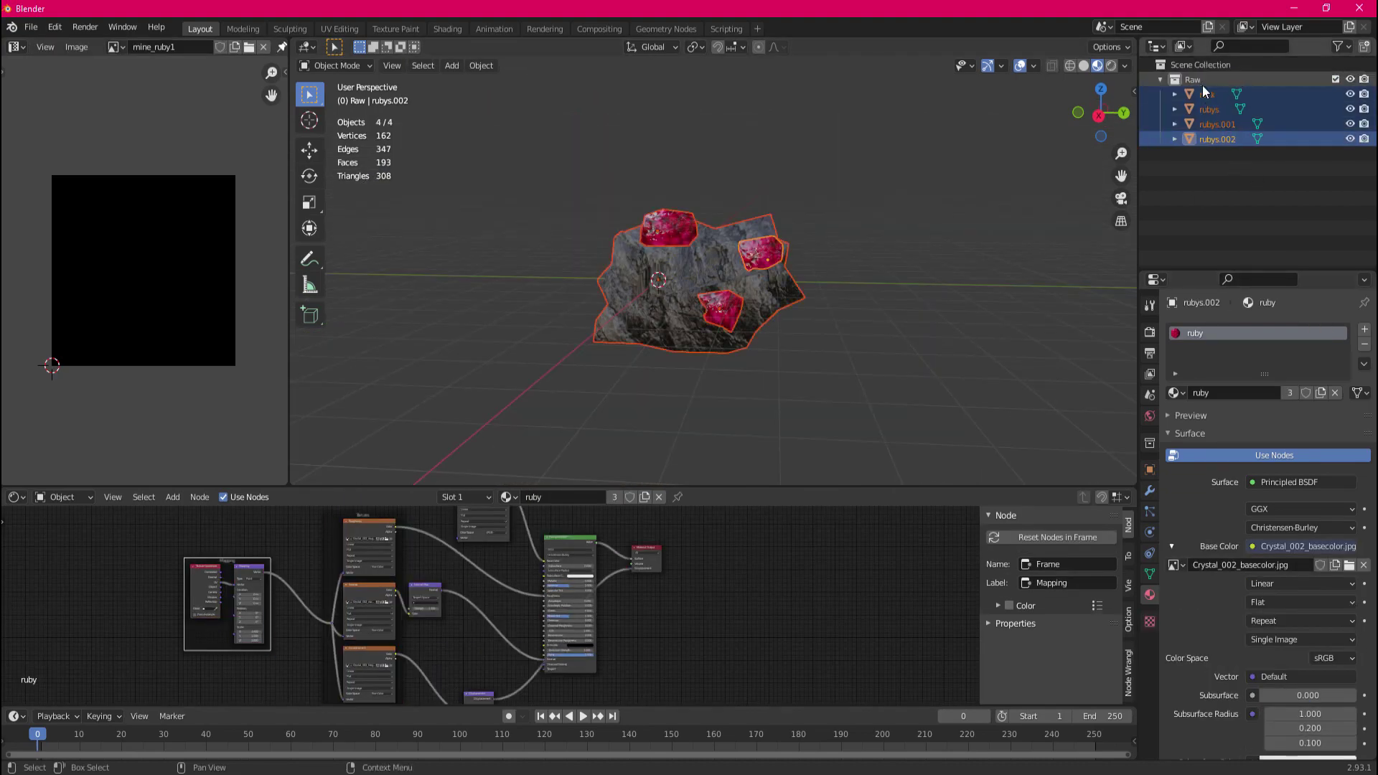
left_click_drag(1202, 92, 1197, 80)
left_click(1214, 107)
left_click(1350, 80)
left_click(1293, 82)
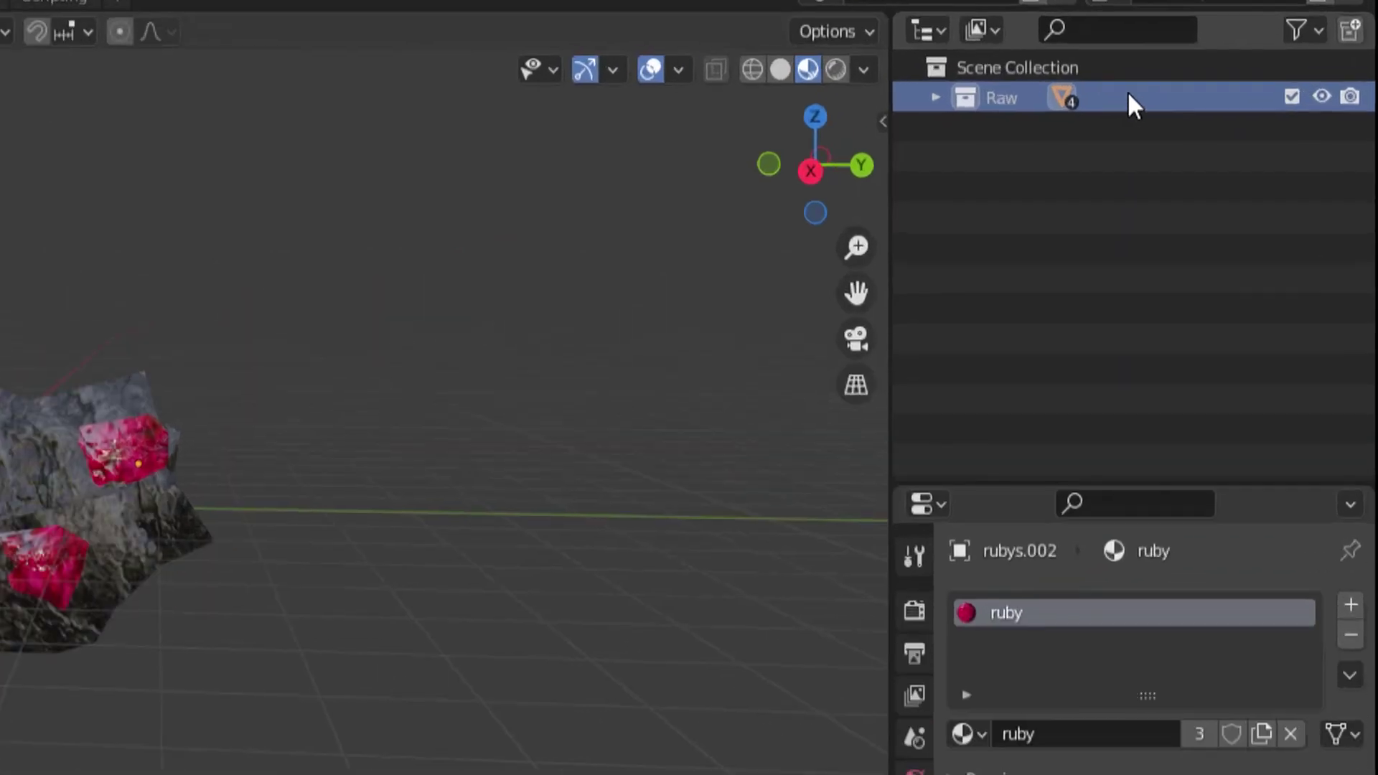
Duplicate the Raw collection and rename the copy Phase II.
right_click(1256, 82)
left_click(1127, 92)
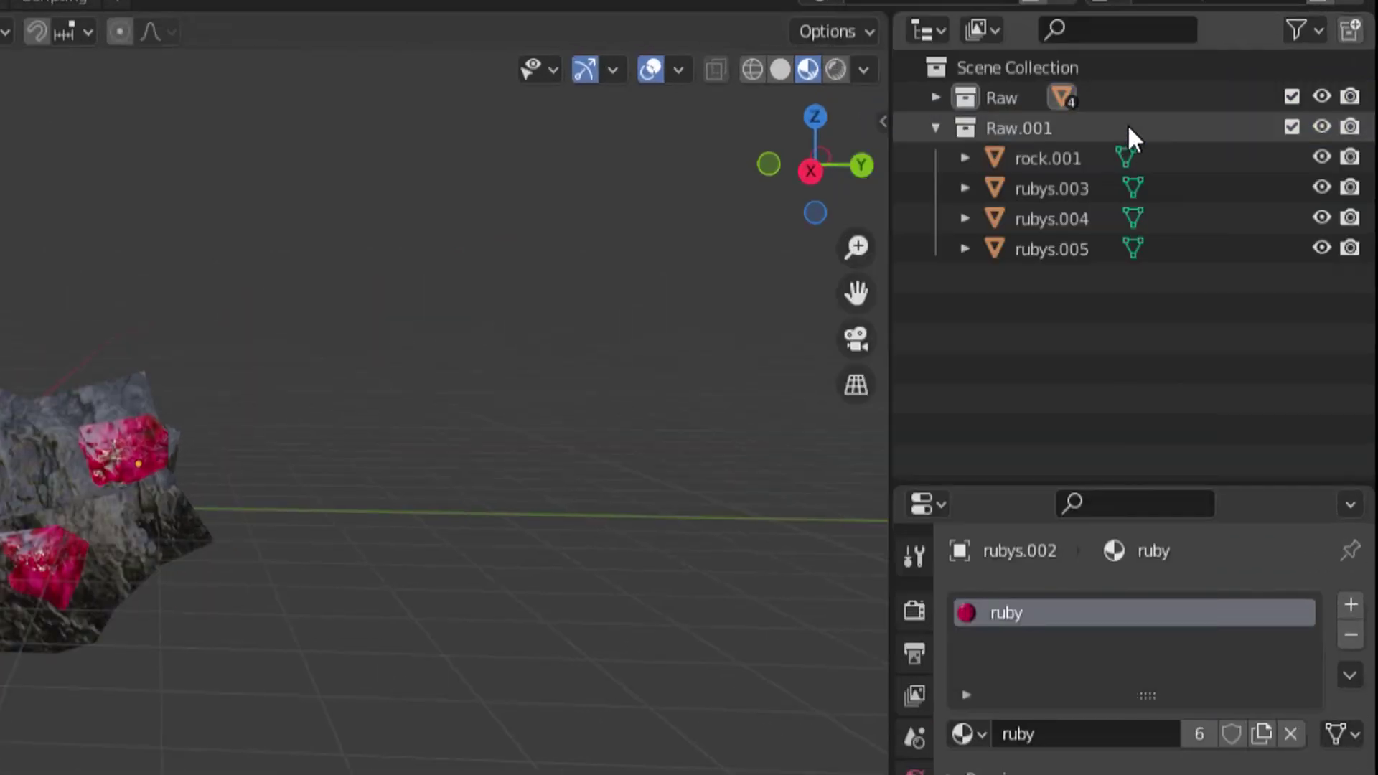
left_click(1012, 129)
double_click(1009, 128)
type("Phase II")
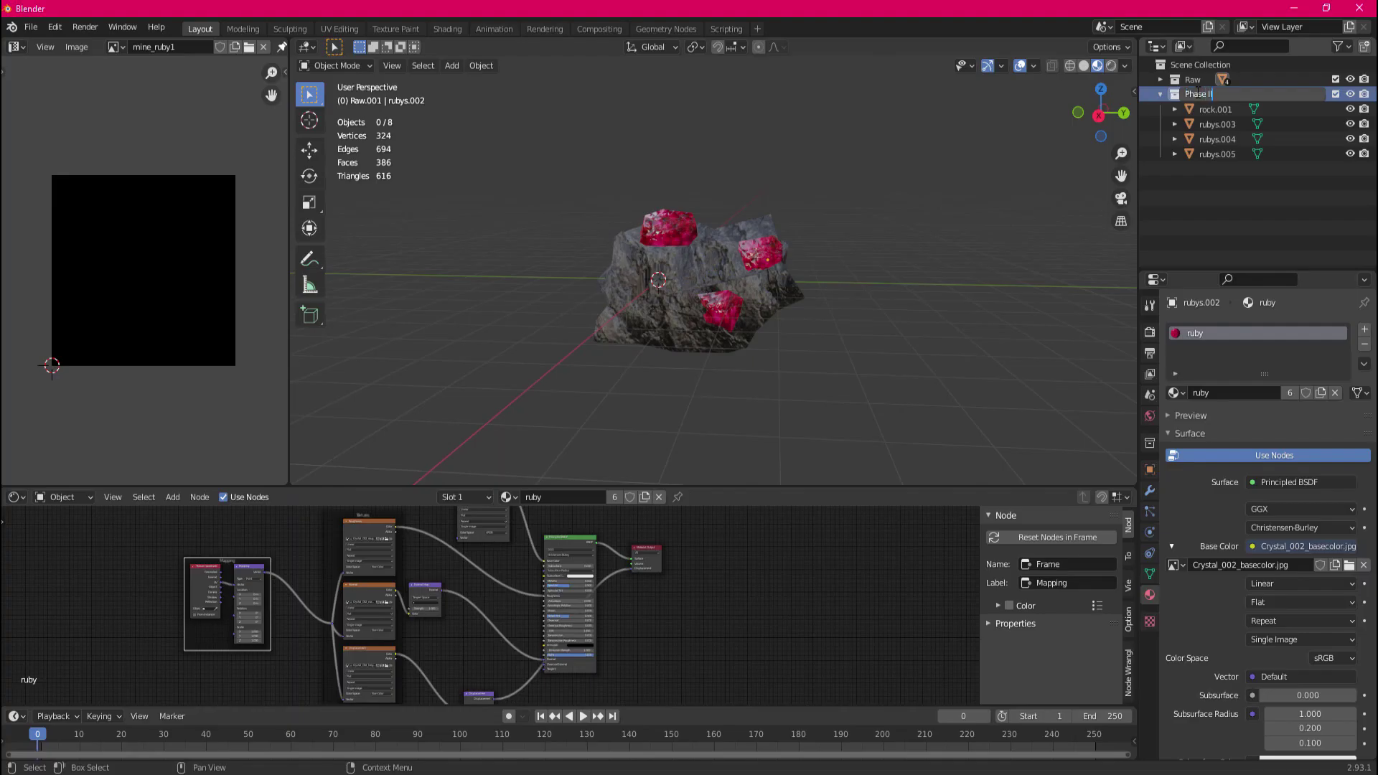
key("Return")
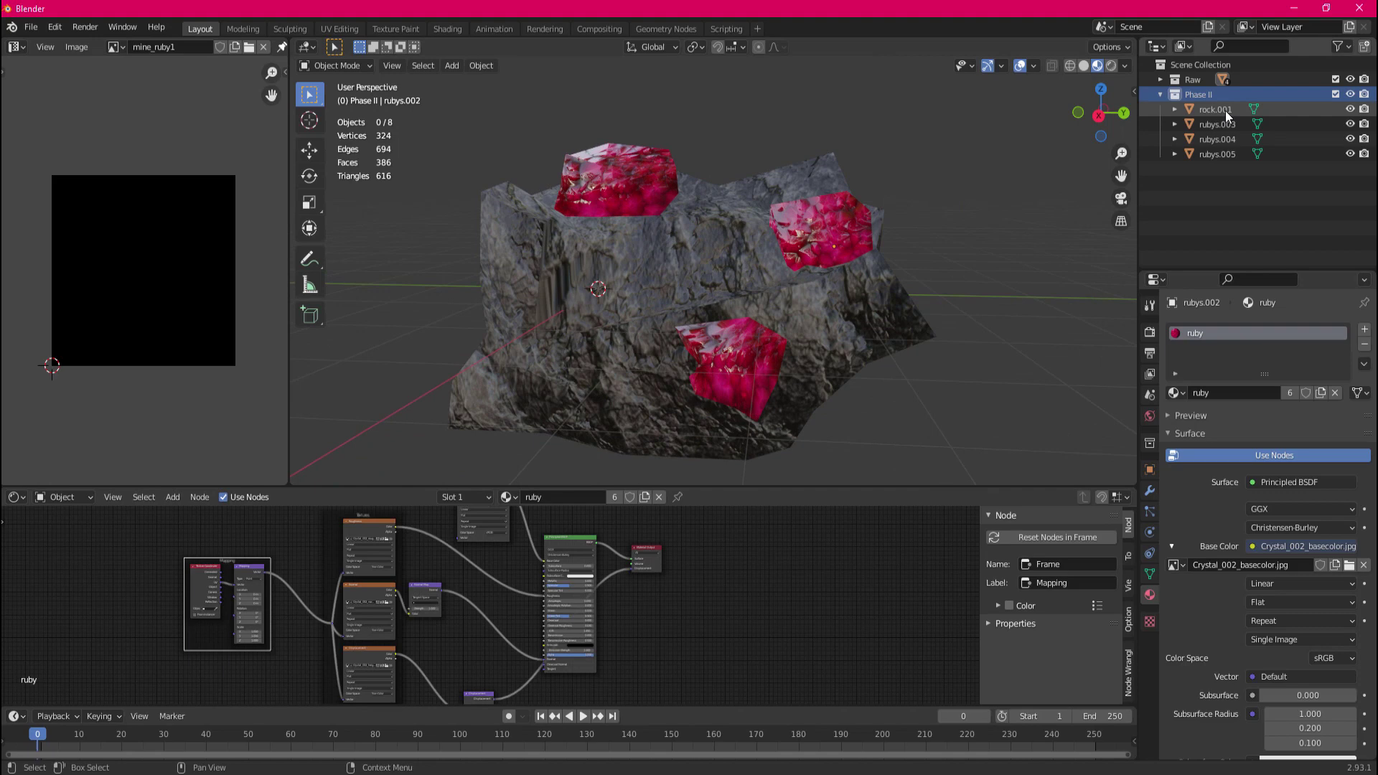
Join rubys.003, rubys.004 and rubys.005 in the Phase II collection into a single object.
left_click_drag(1224, 118, 1223, 149)
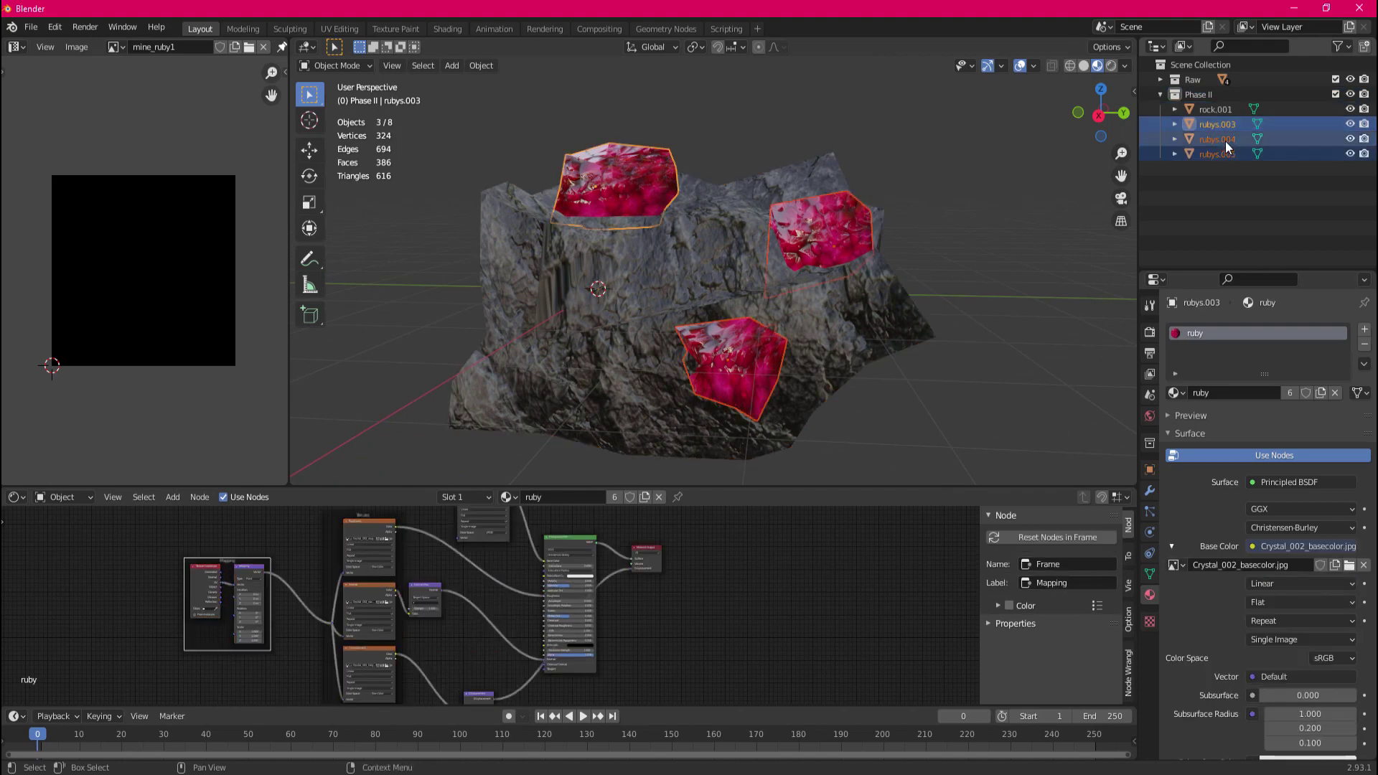
left_click(1225, 148)
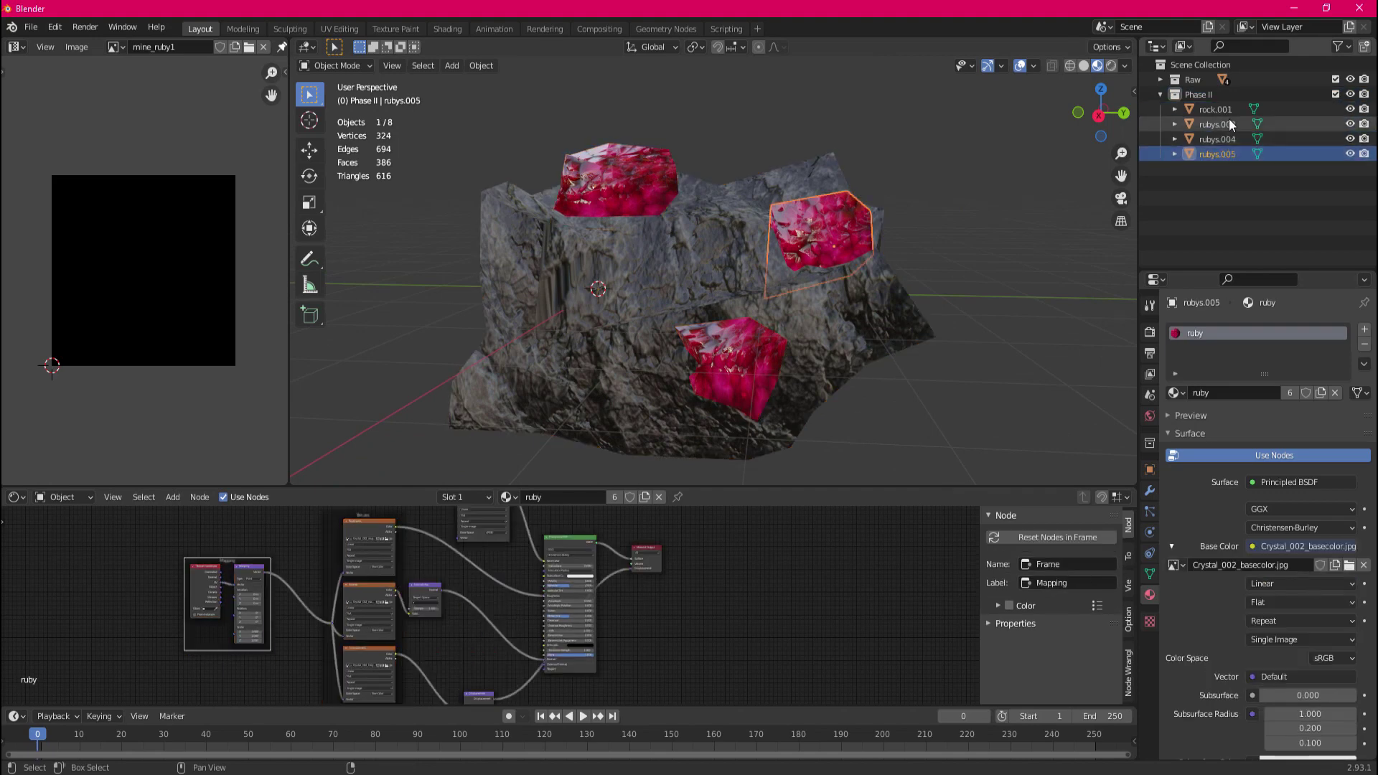
left_click(1228, 123, "shift")
right_click(828, 228)
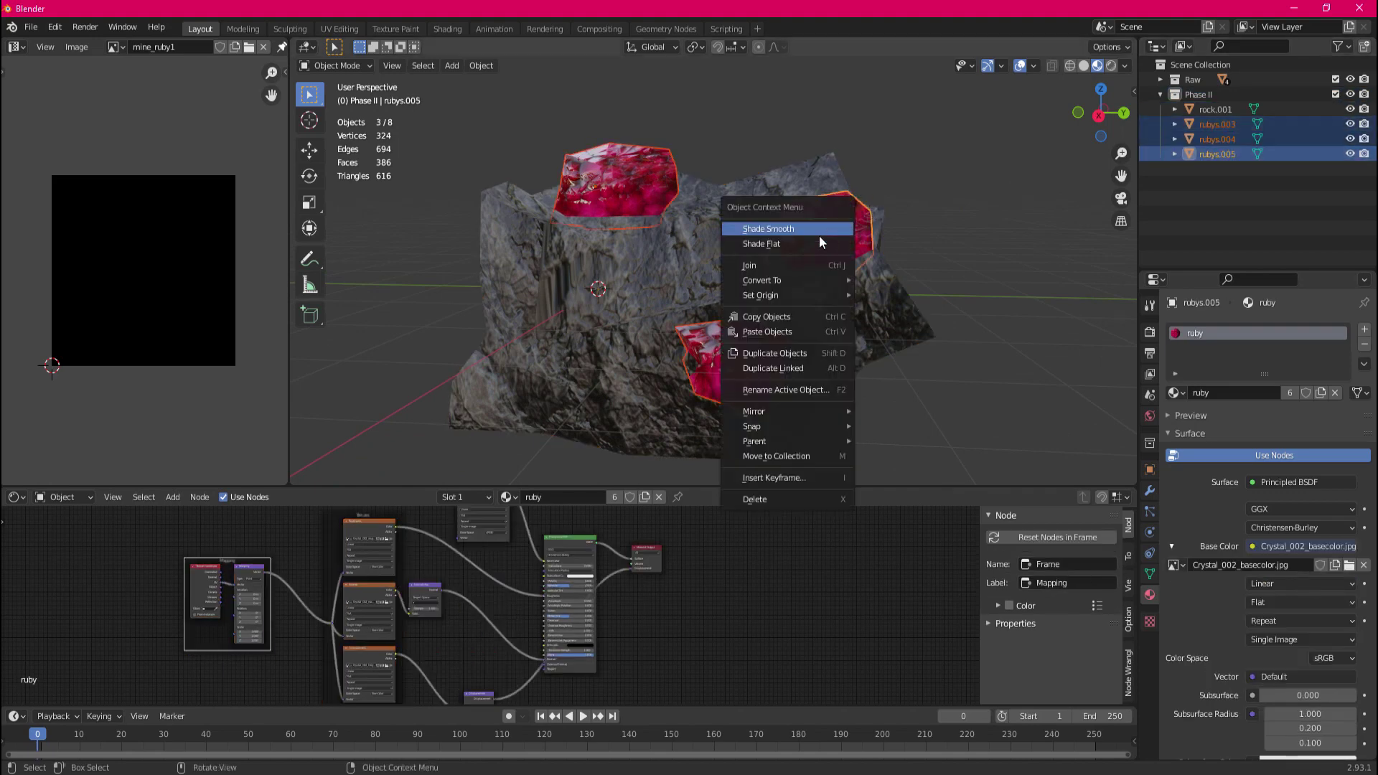
left_click(793, 263)
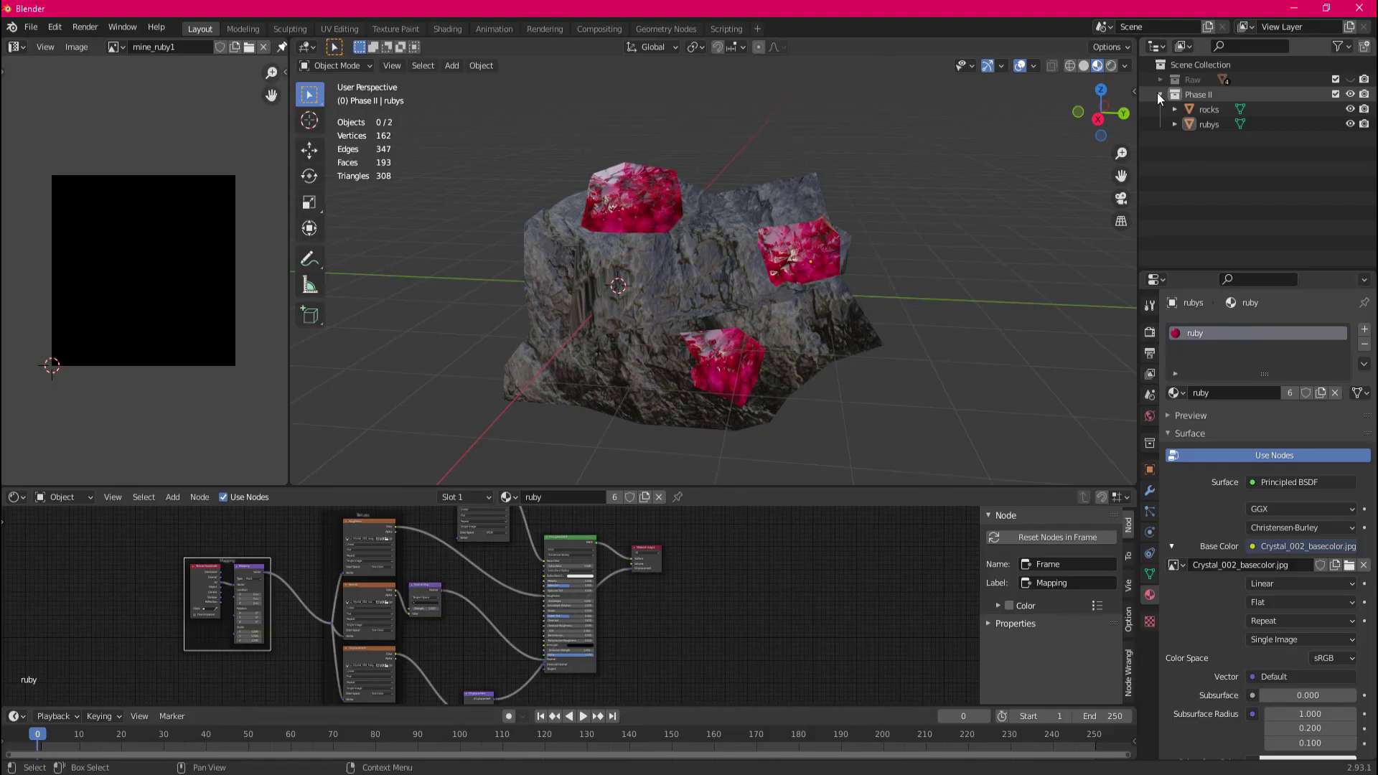
Duplicate the Phase II collection and rename the copy Phase III.
right_click(1202, 101)
left_click(1202, 101)
double_click(1207, 109)
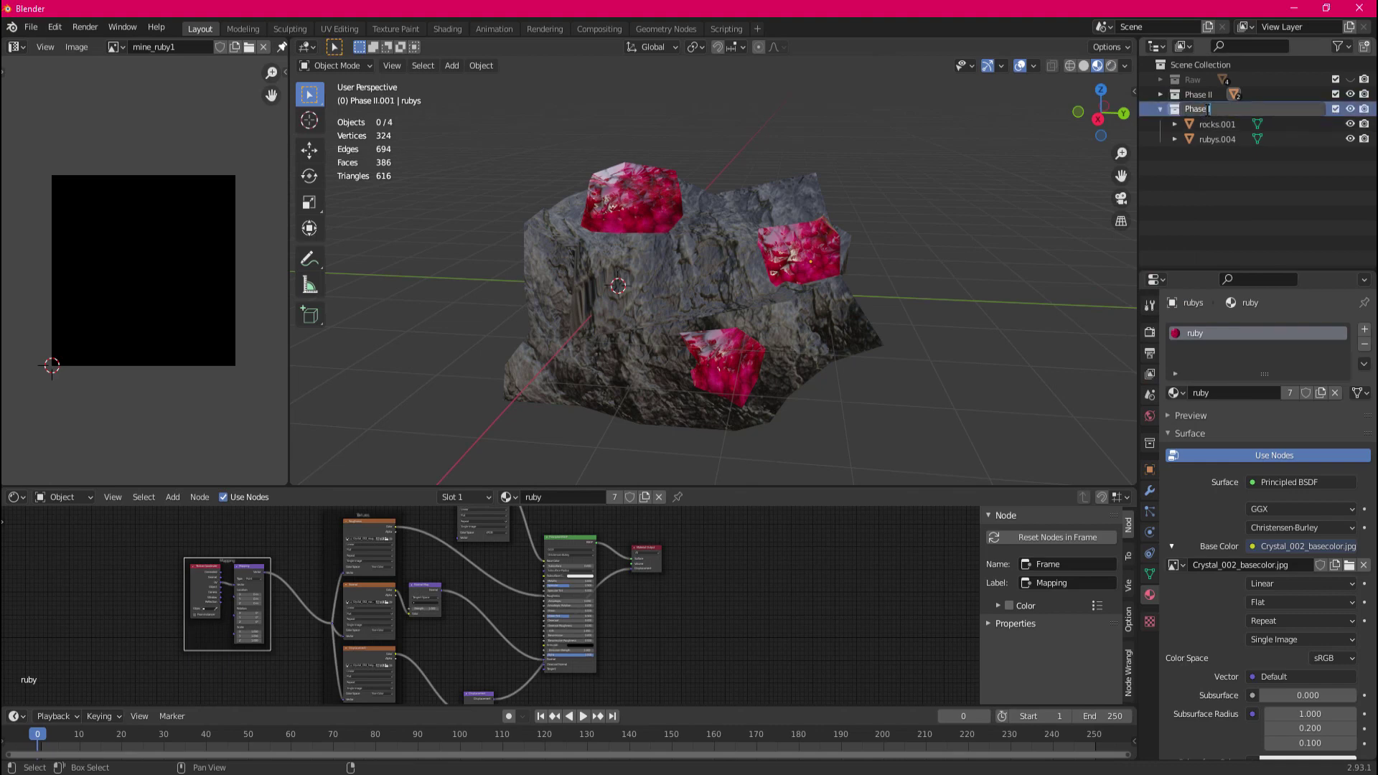
key("Return")
Recalculate the normals of the whole rocks.001 mesh to the outside, using vertex selection mode.
left_click(1220, 126)
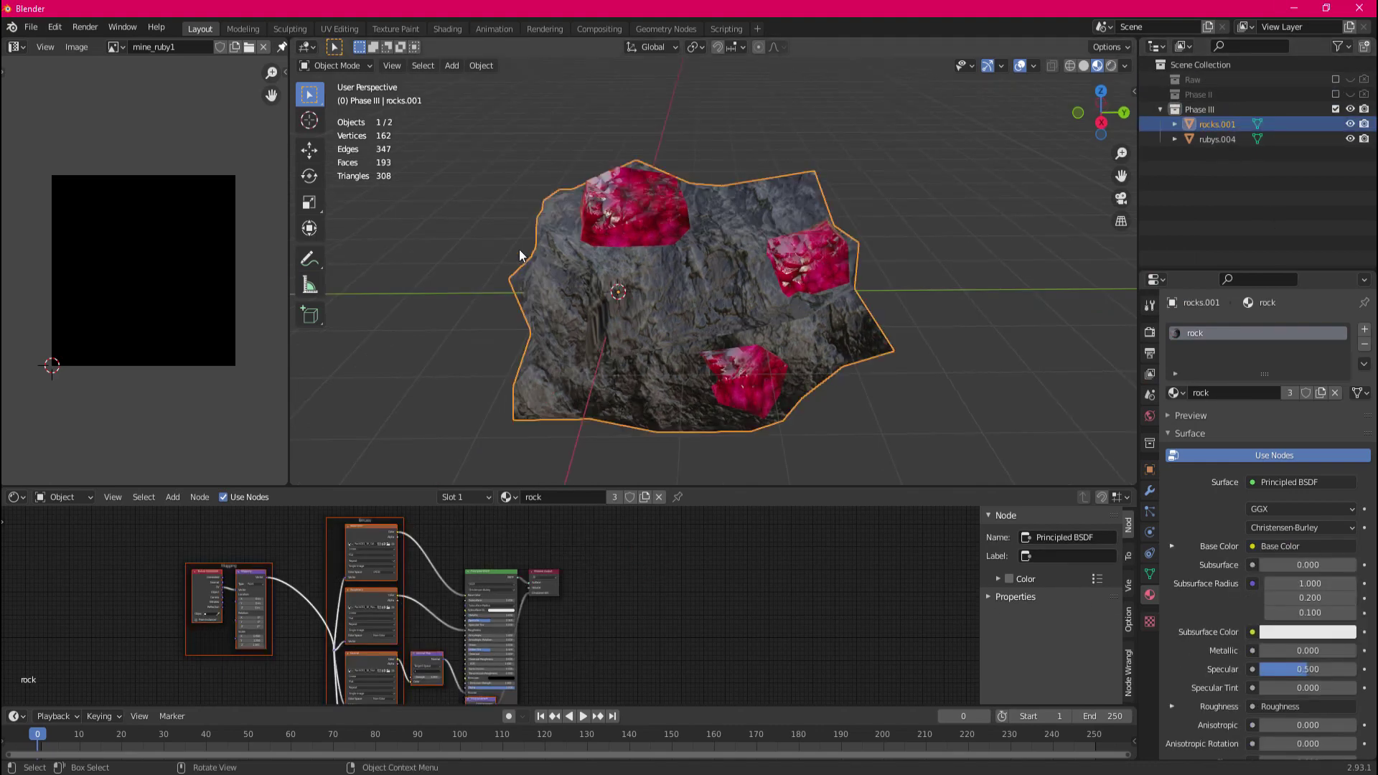
key("Tab")
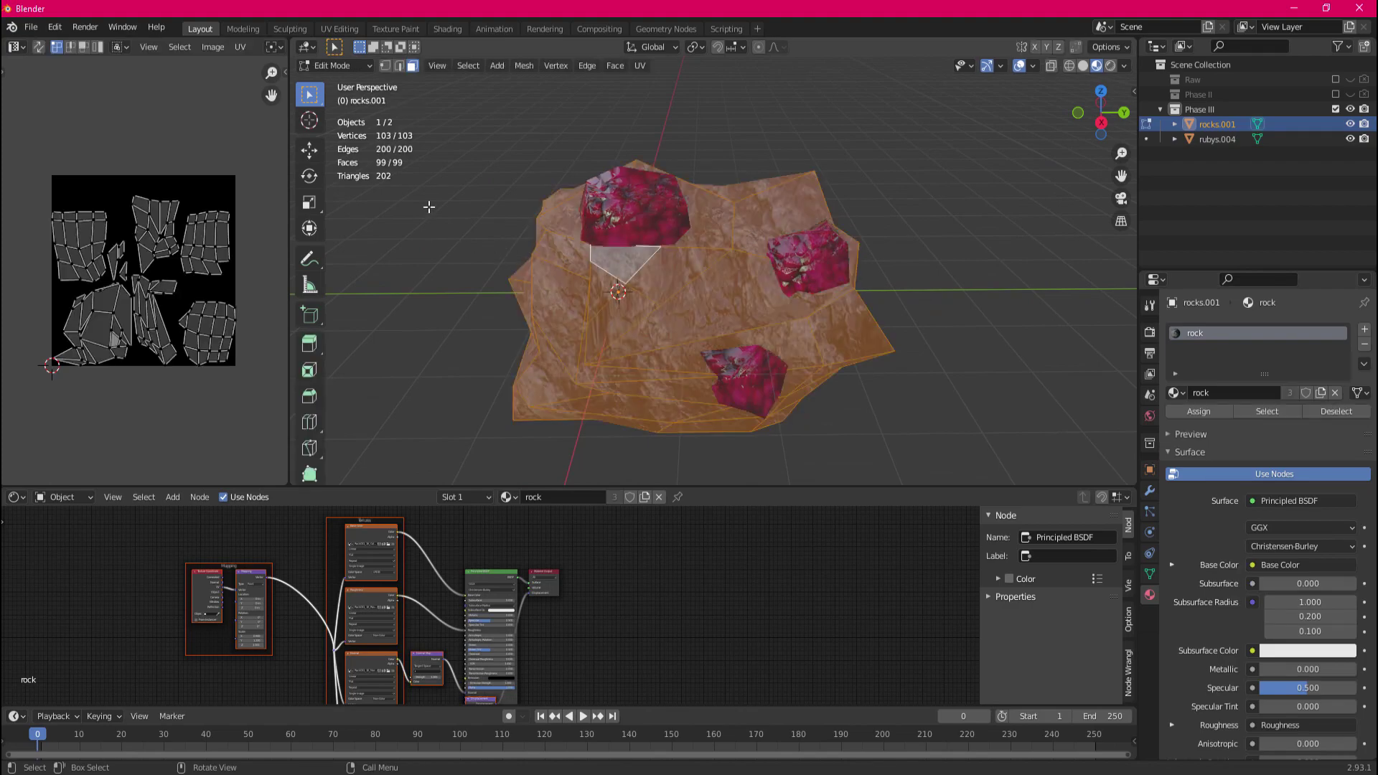
left_click(386, 67)
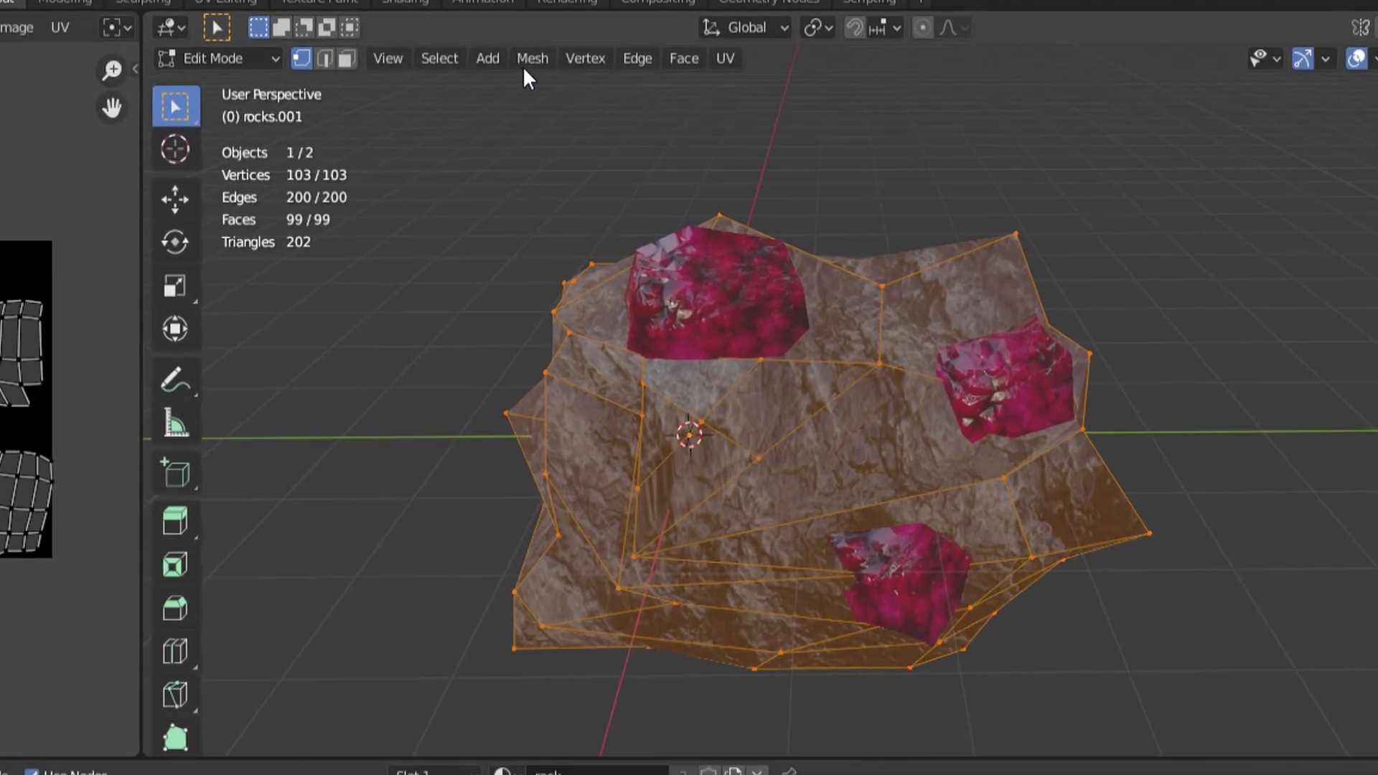
left_click(523, 66)
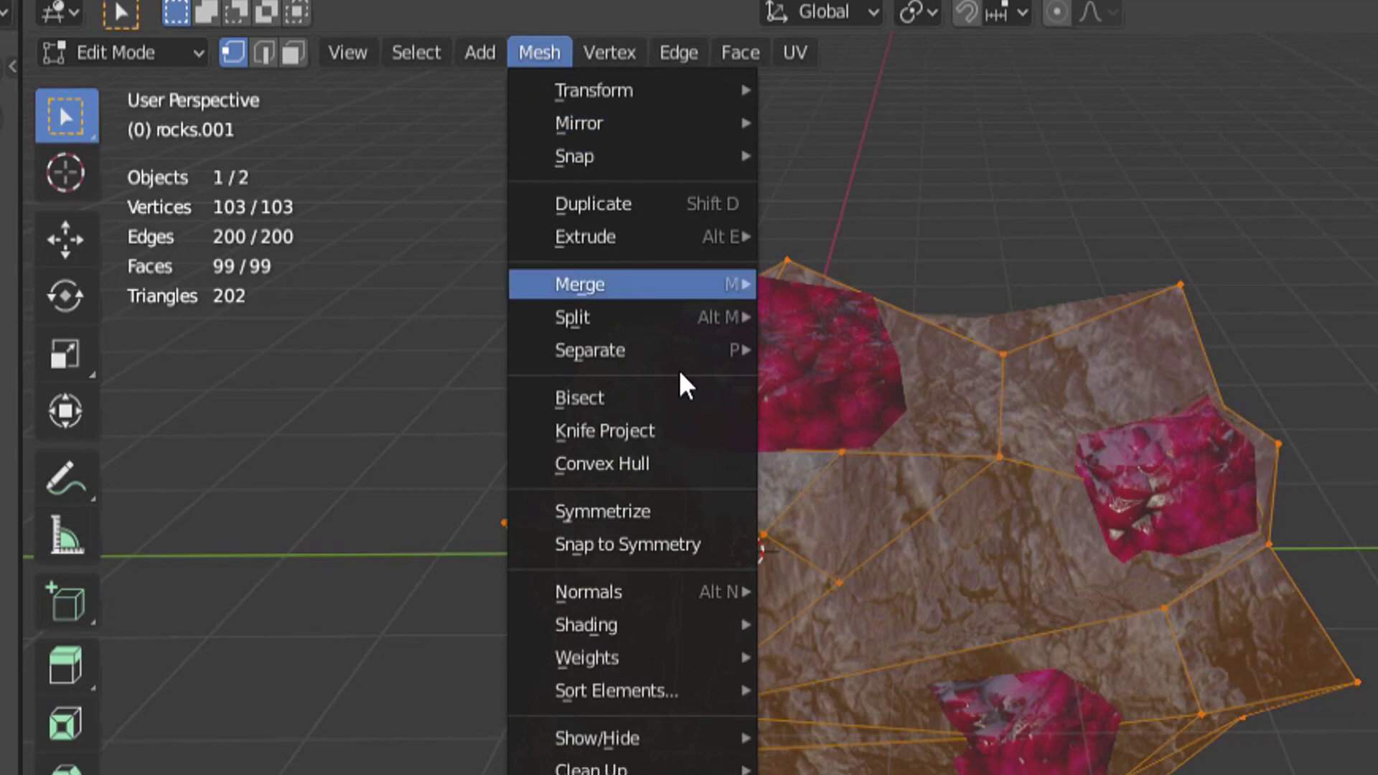
mouse_move(671, 601)
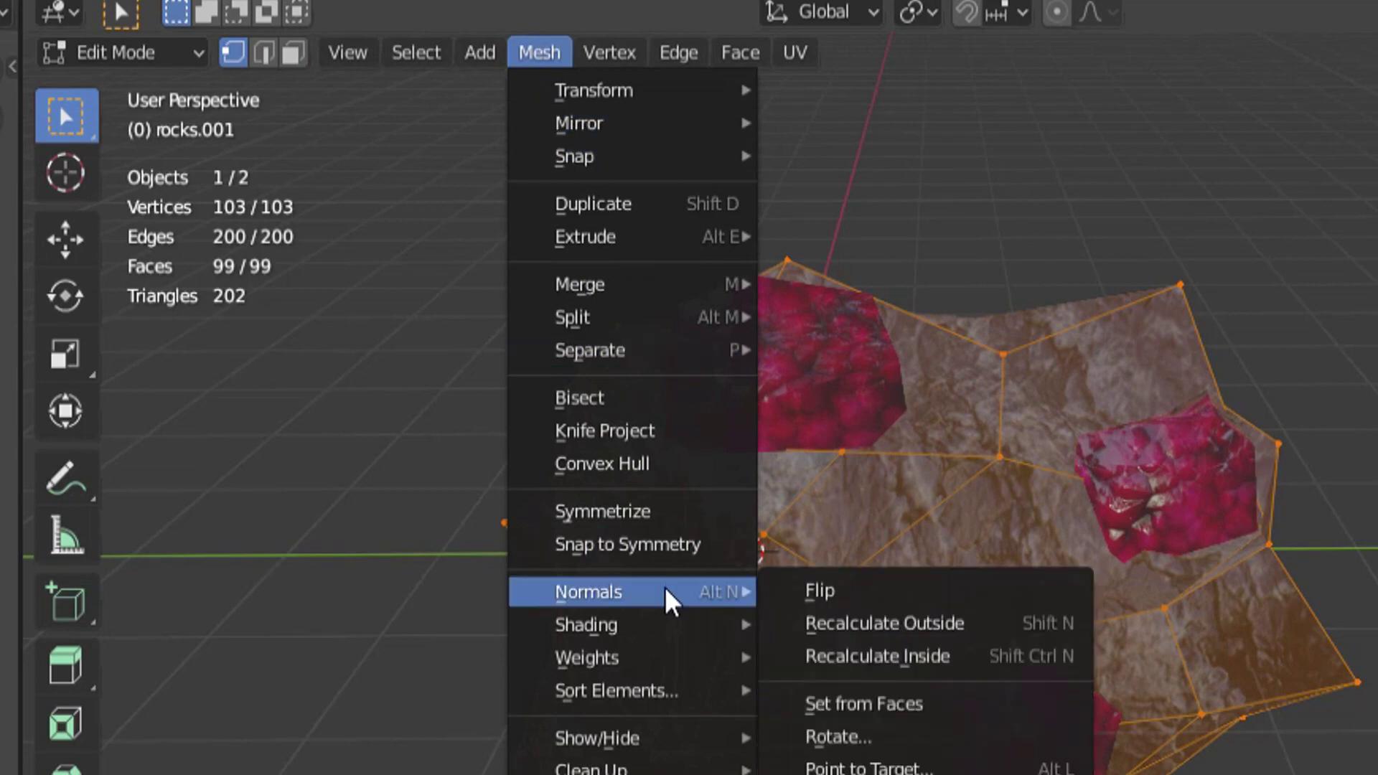
left_click(846, 624)
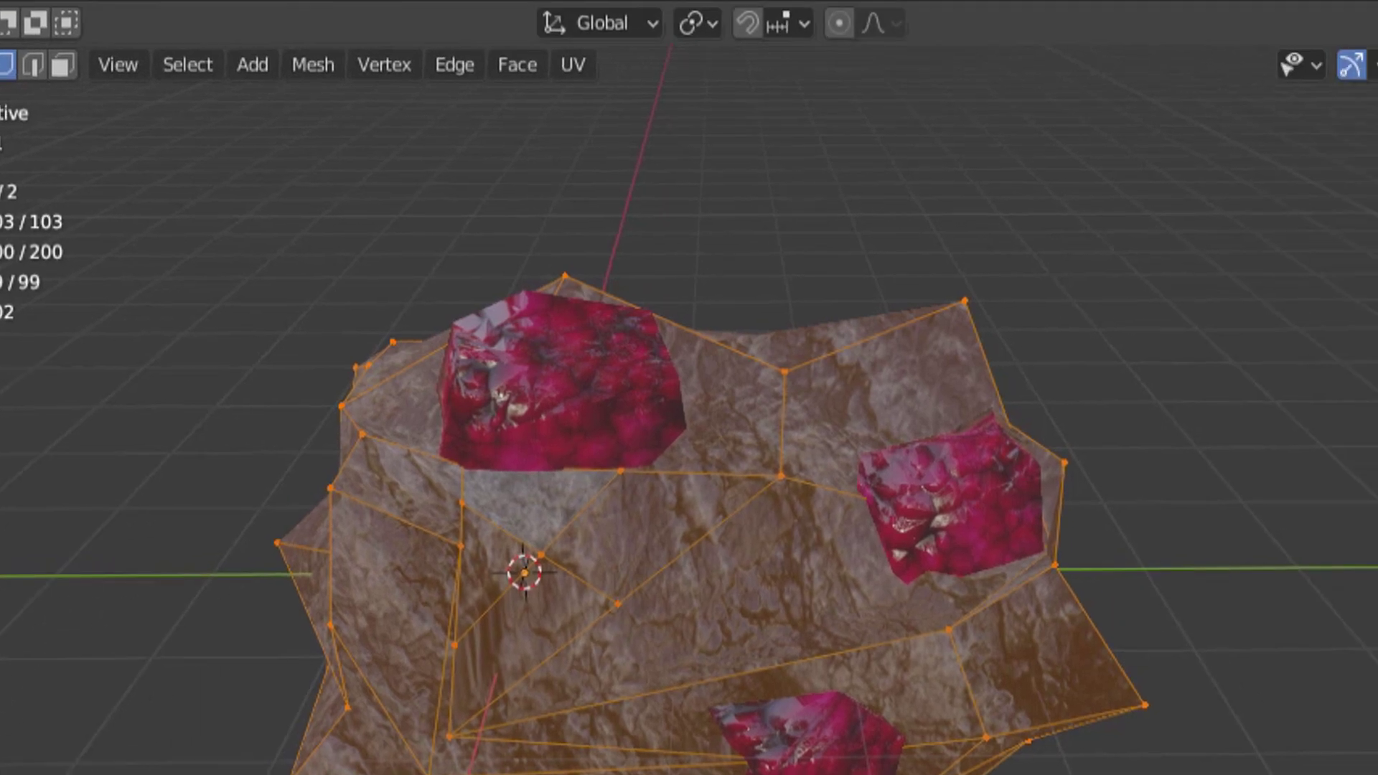
Turn on the face normals overlay for the rocks.001 mesh.
left_click(847, 89)
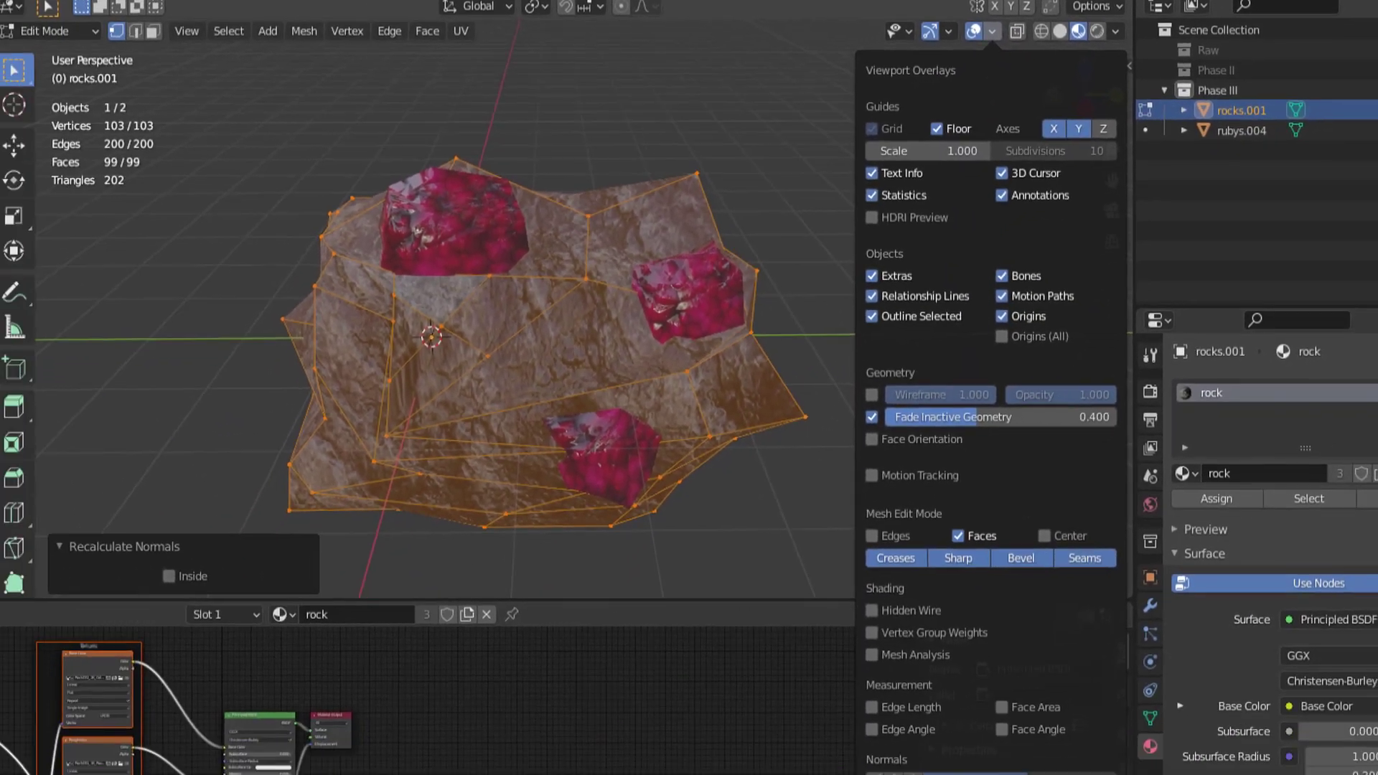
scroll(929, 718, "down", 3)
left_click(929, 735)
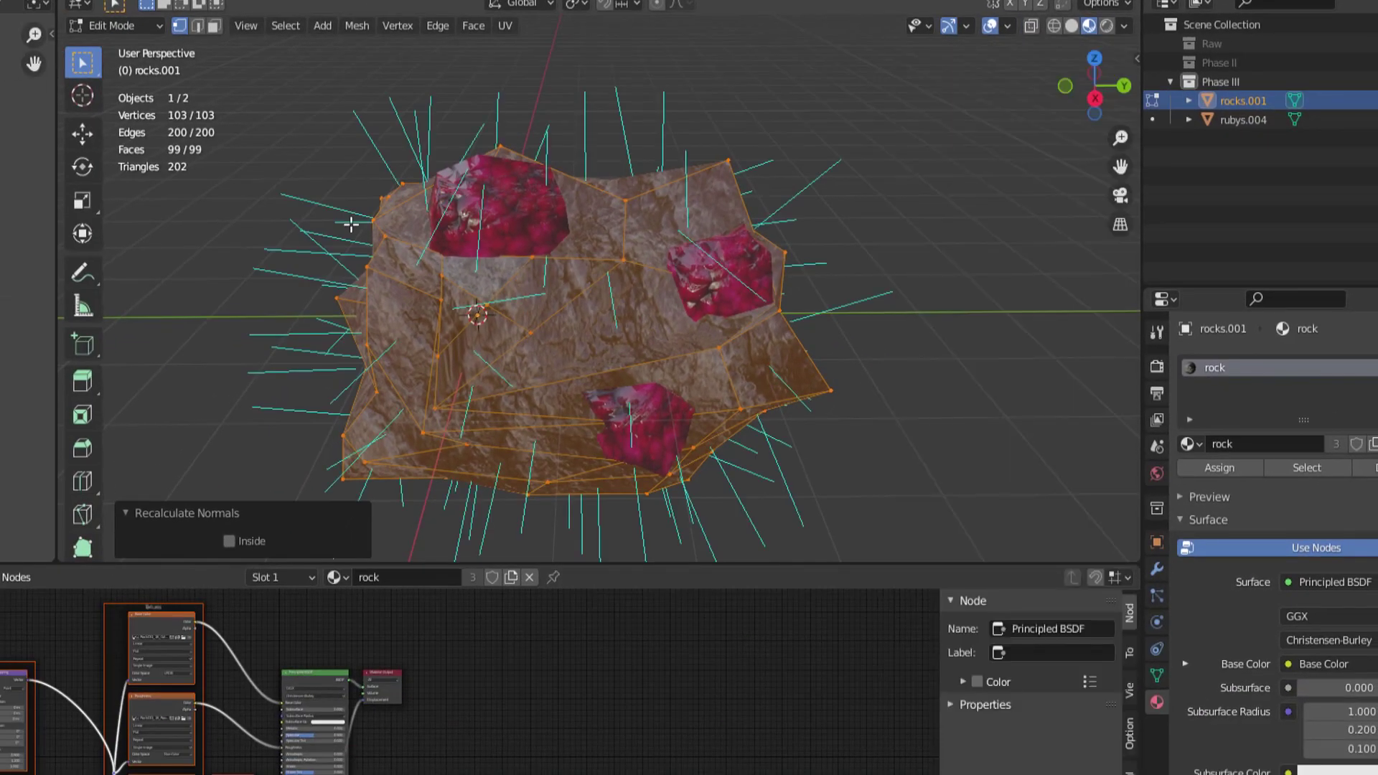
Recalculate the normals of the rocks.001 mesh to the inside.
left_click(352, 25)
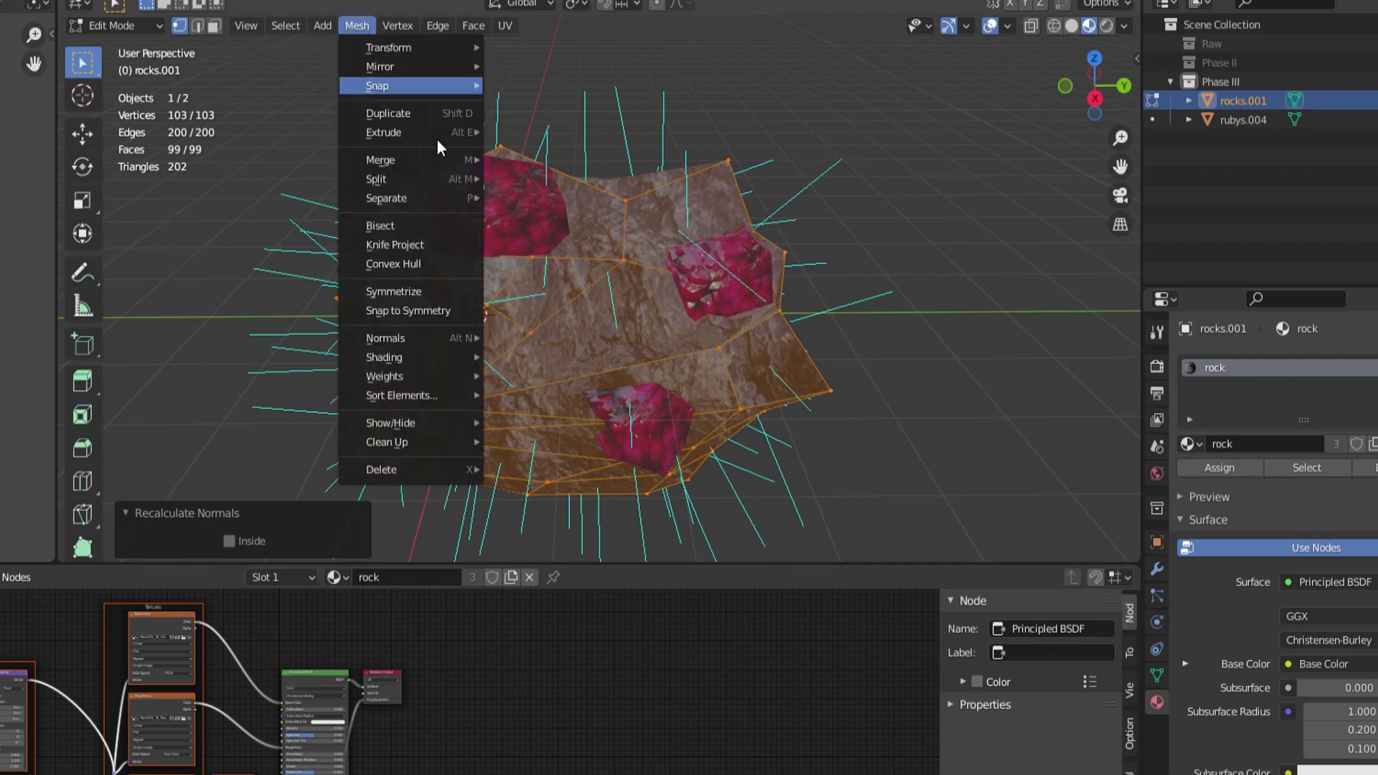
mouse_move(411, 338)
left_click(549, 373)
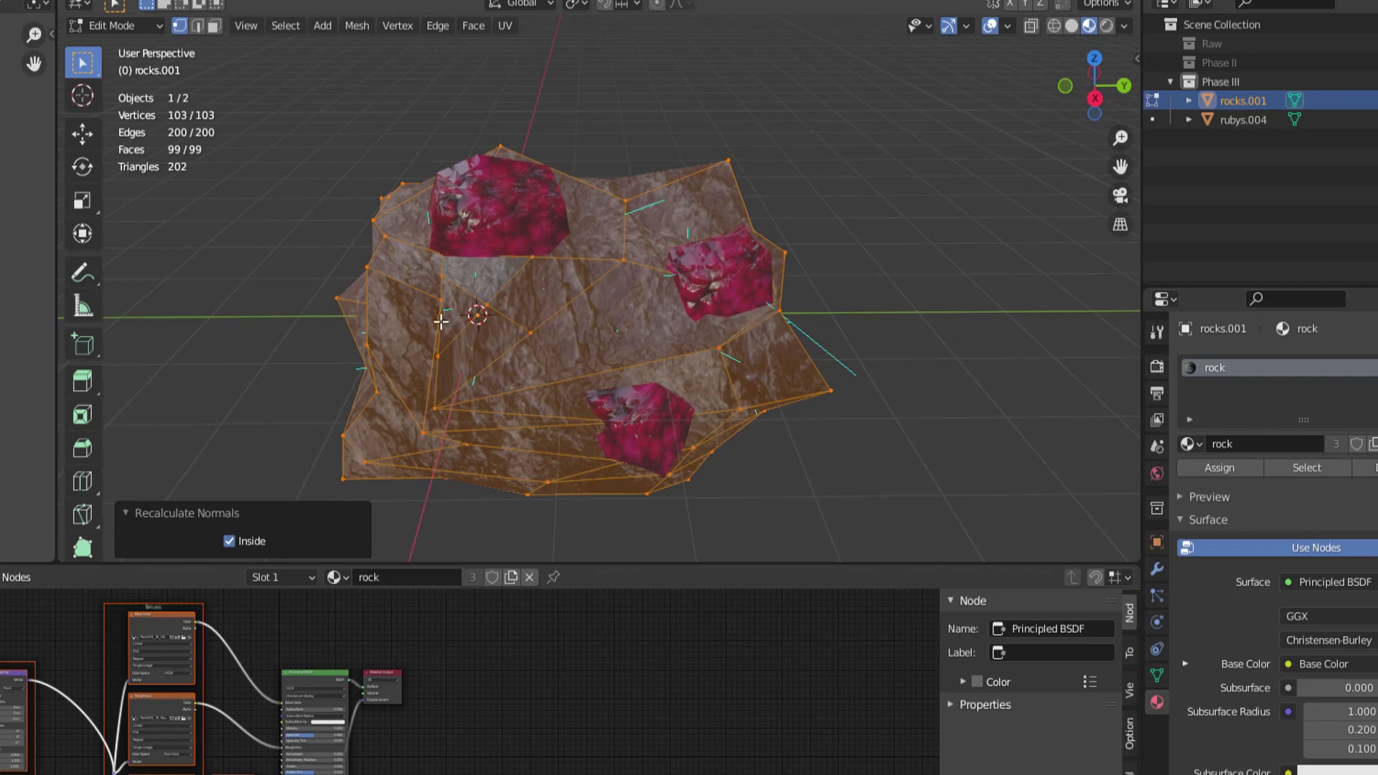
Inspect the rocks.001 mesh in rendered and wireframe shading, and return the viewport to material preview shading.
left_click(1107, 27)
left_click(792, 160)
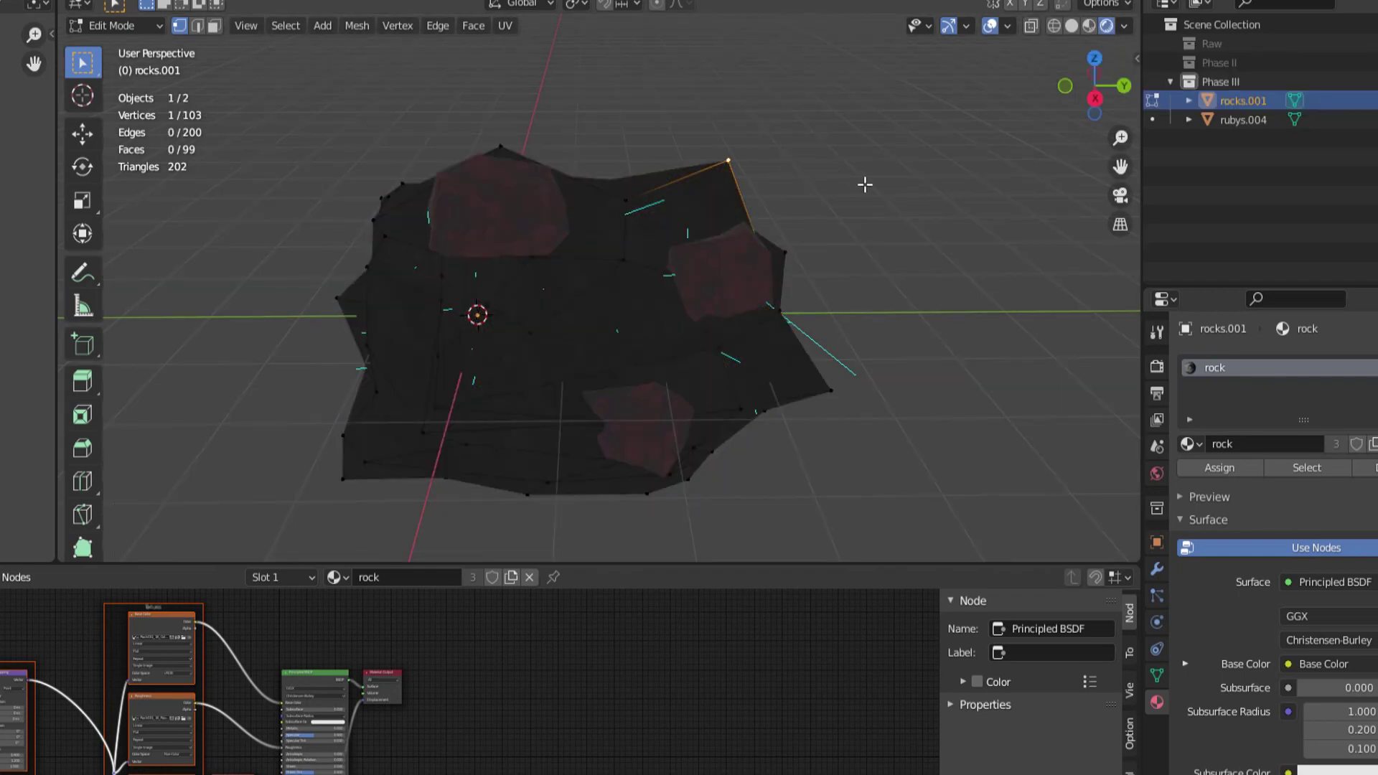
mouse_move(865, 185)
middle_mouse_down()
mouse_move(817, 95)
mouse_move(895, 68)
mouse_move(876, 147)
mouse_move(890, 136)
middle_mouse_up()
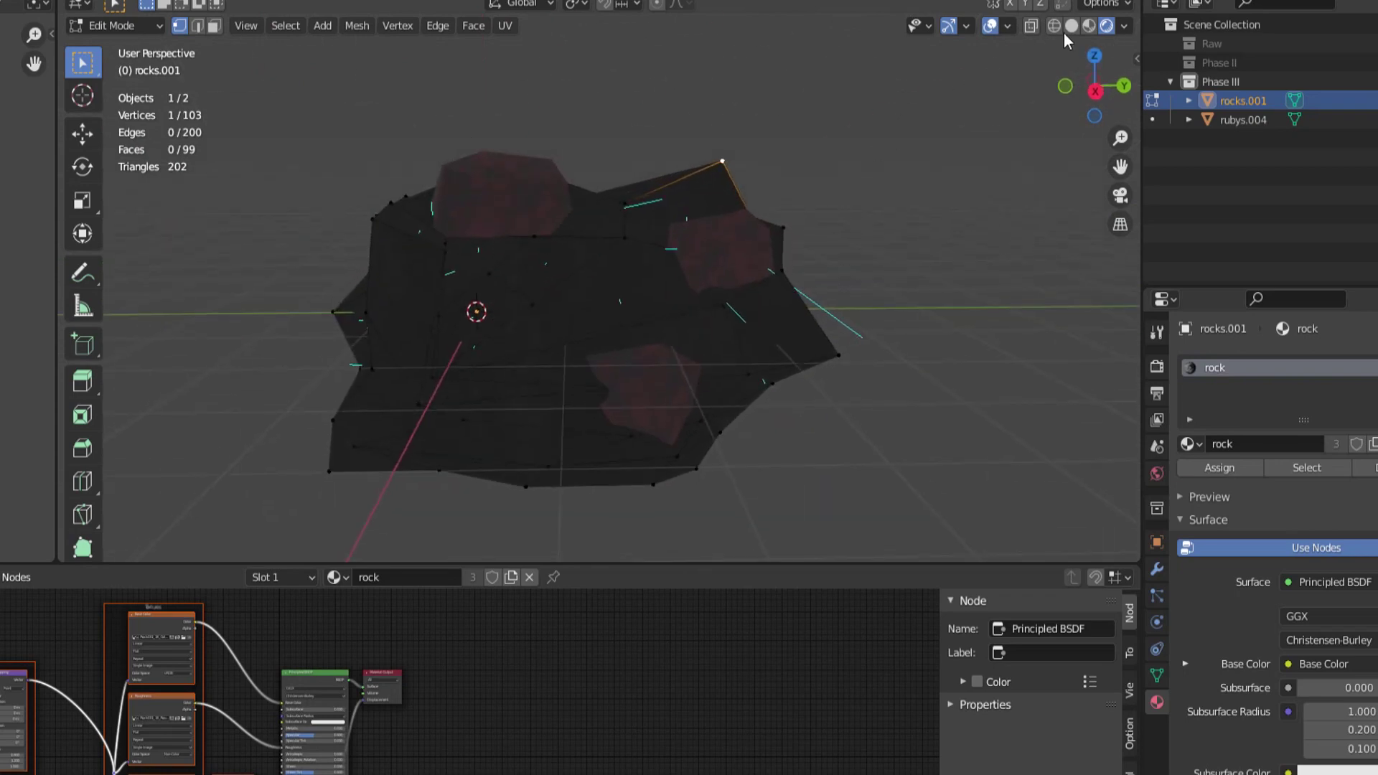
left_click(1067, 29)
left_click(1053, 27)
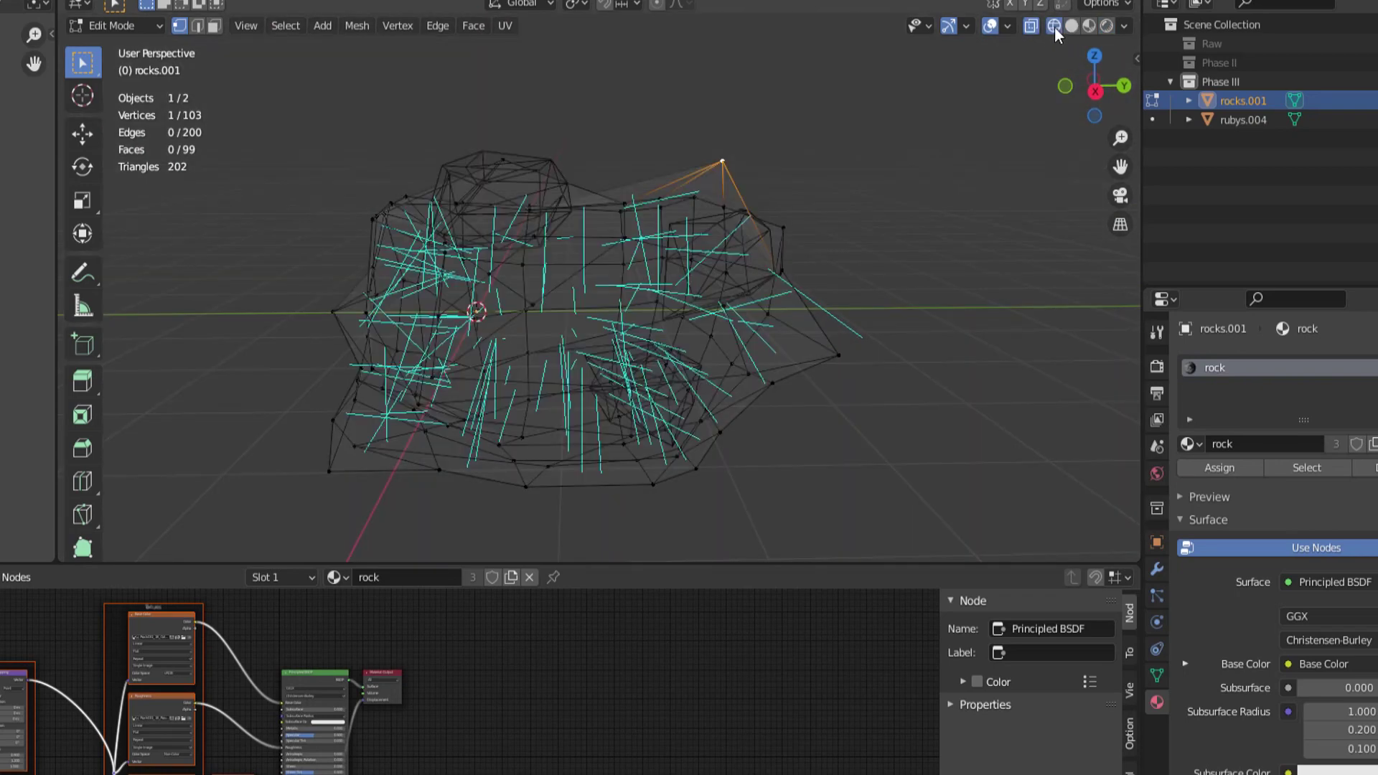
left_click(1089, 26)
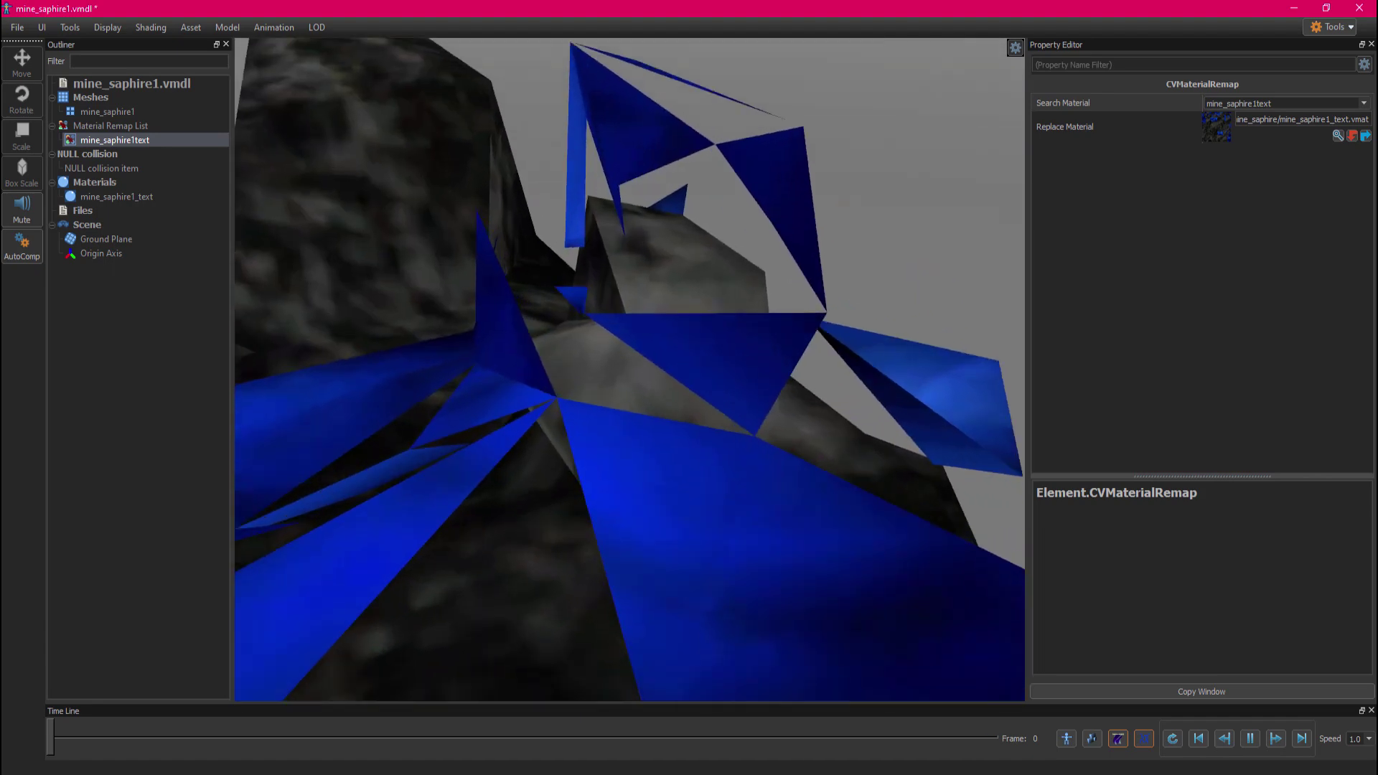
Examine the mine_saphire1.vmdl model from several sides in the model editor for faces with wrong normals.
right_click_drag(630, 370, 581, 416)
key("s")
right_click_drag(420, 407, 456, 262)
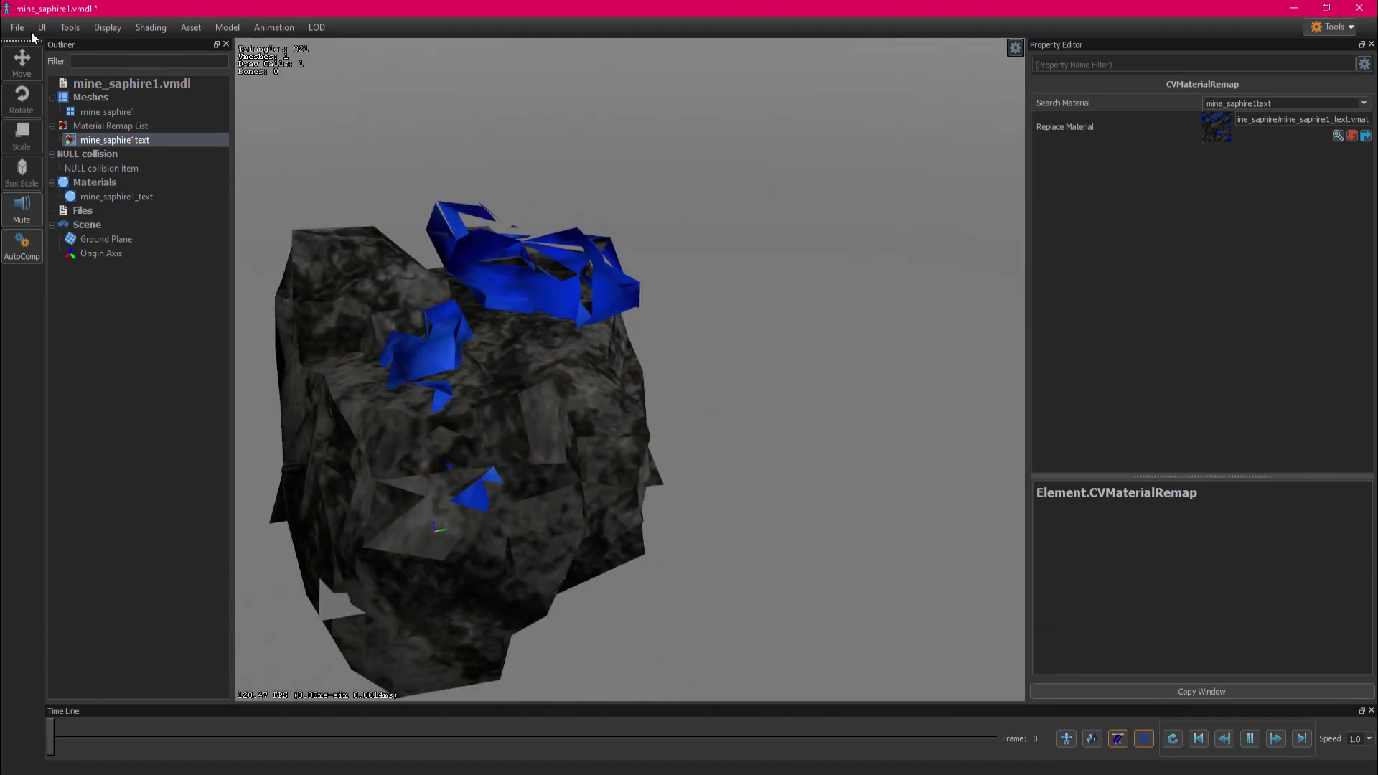
right_click_drag(666, 323, 425, 459)
left_click_drag(426, 461, 741, 363)
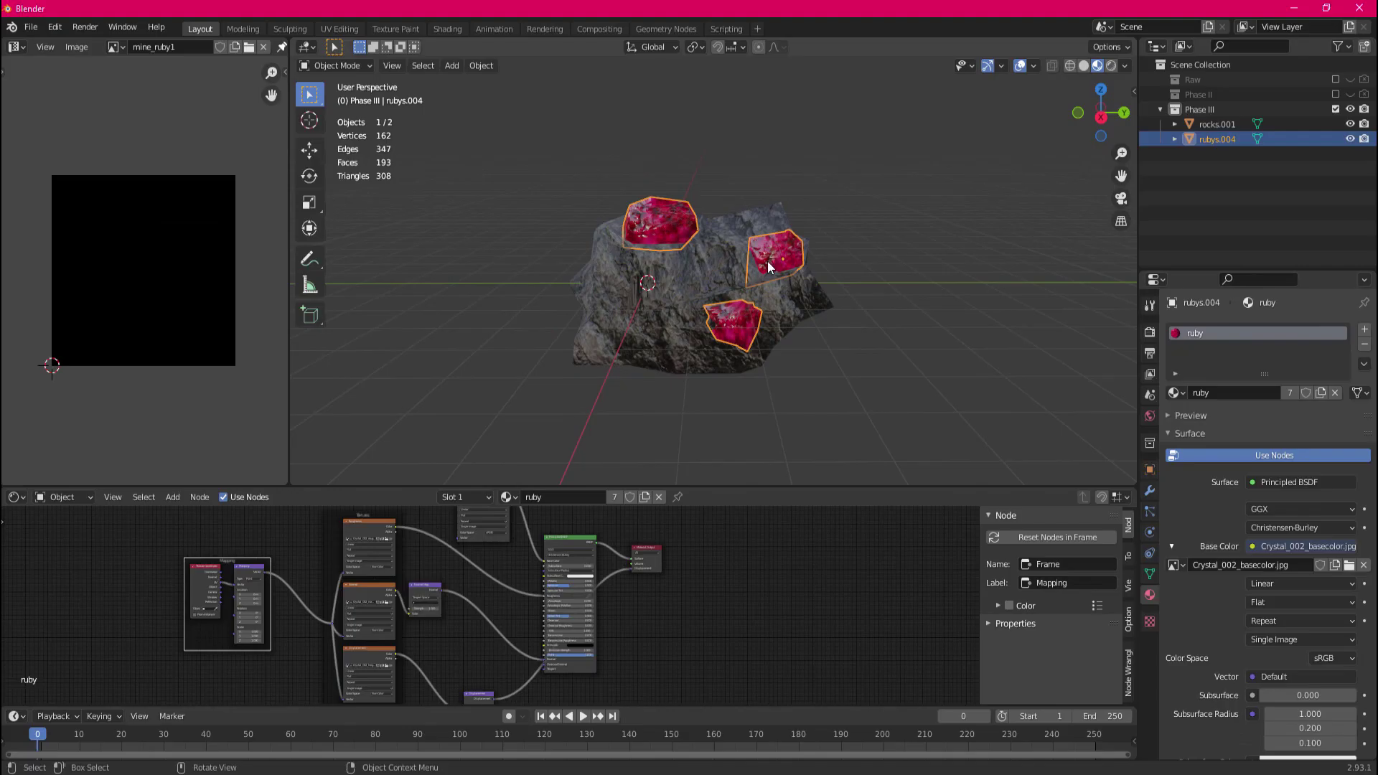
Enter Edit Mode on rubys.004 in Blender and review the available normals operations and the face normals of the crystals.
key("Tab")
left_click(524, 65)
mouse_move(553, 321)
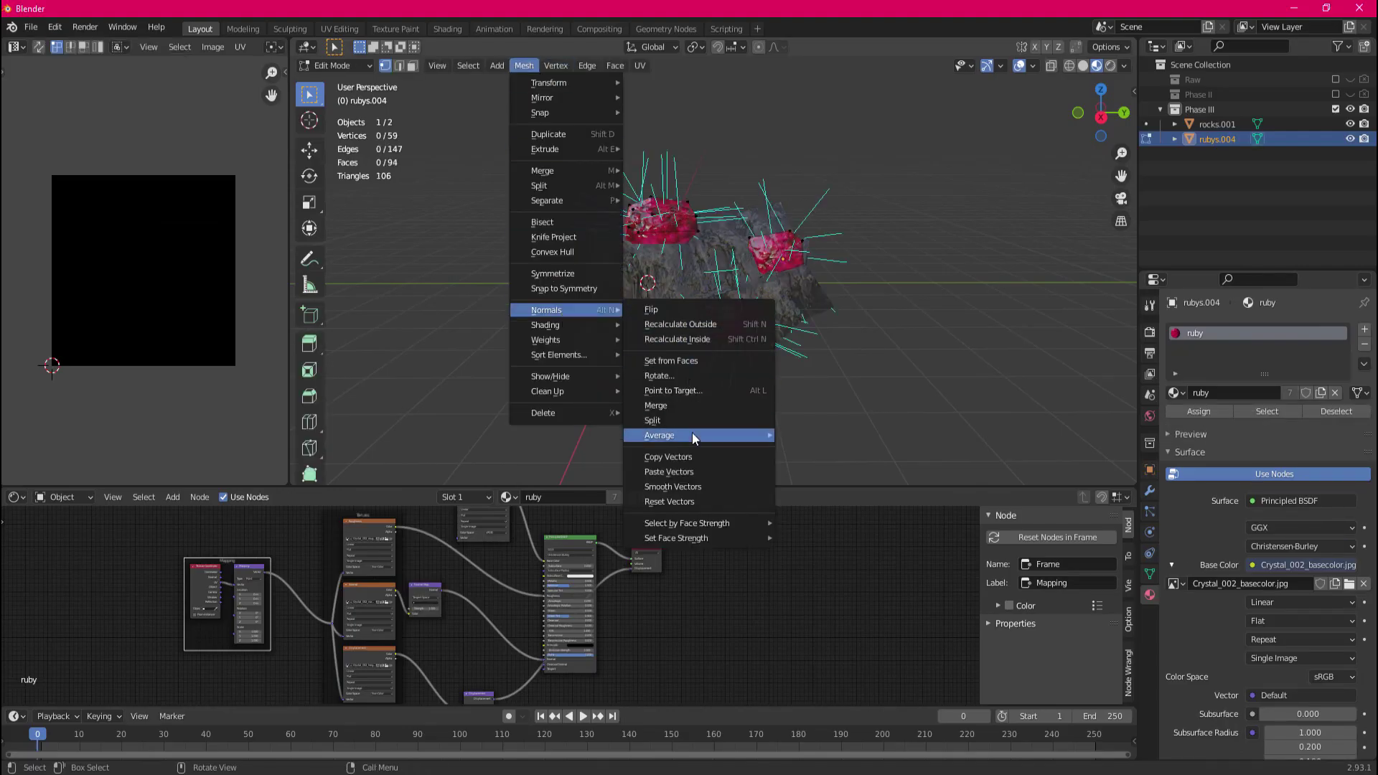
left_click(688, 472)
middle_click_drag(829, 154, 984, 115)
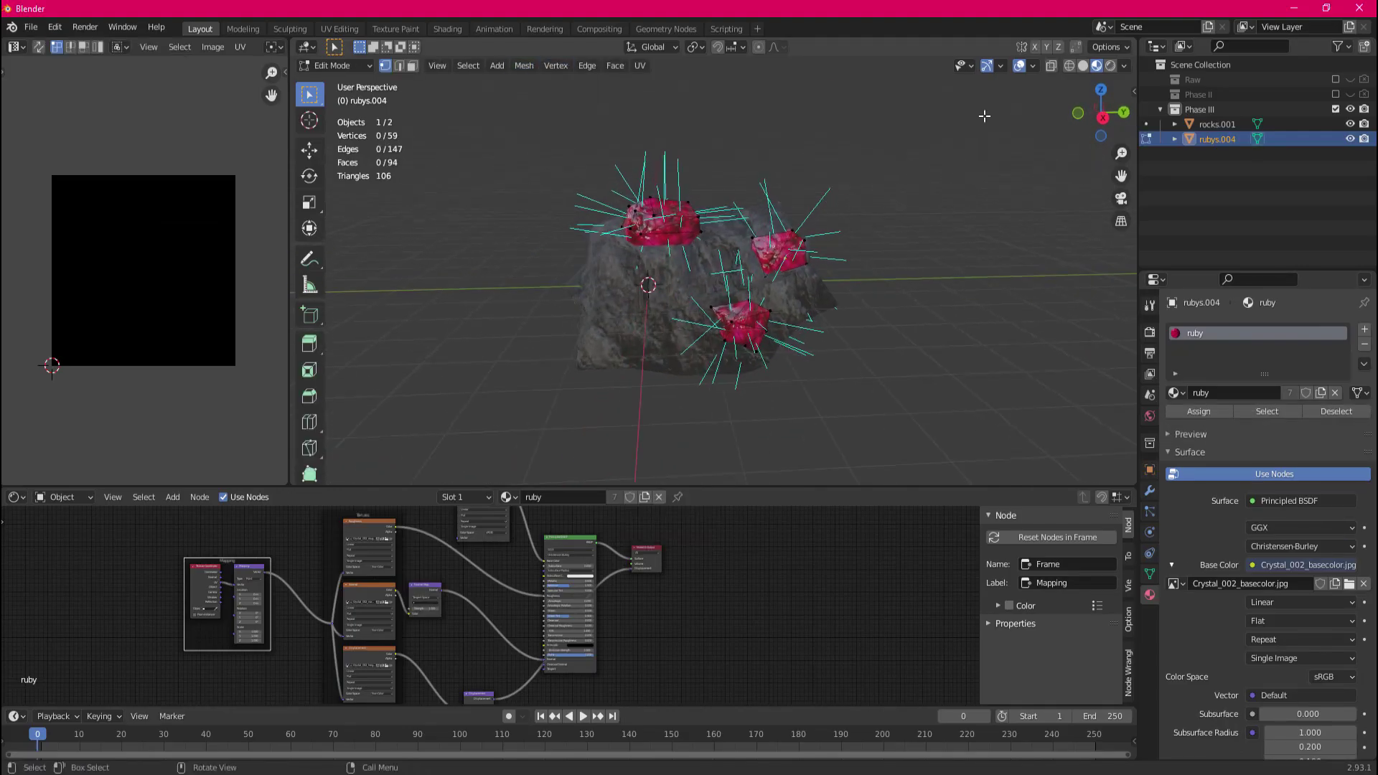
Turn off the face normals overlay and return rubys.004 to Object Mode.
left_click(1031, 66)
left_click(974, 621)
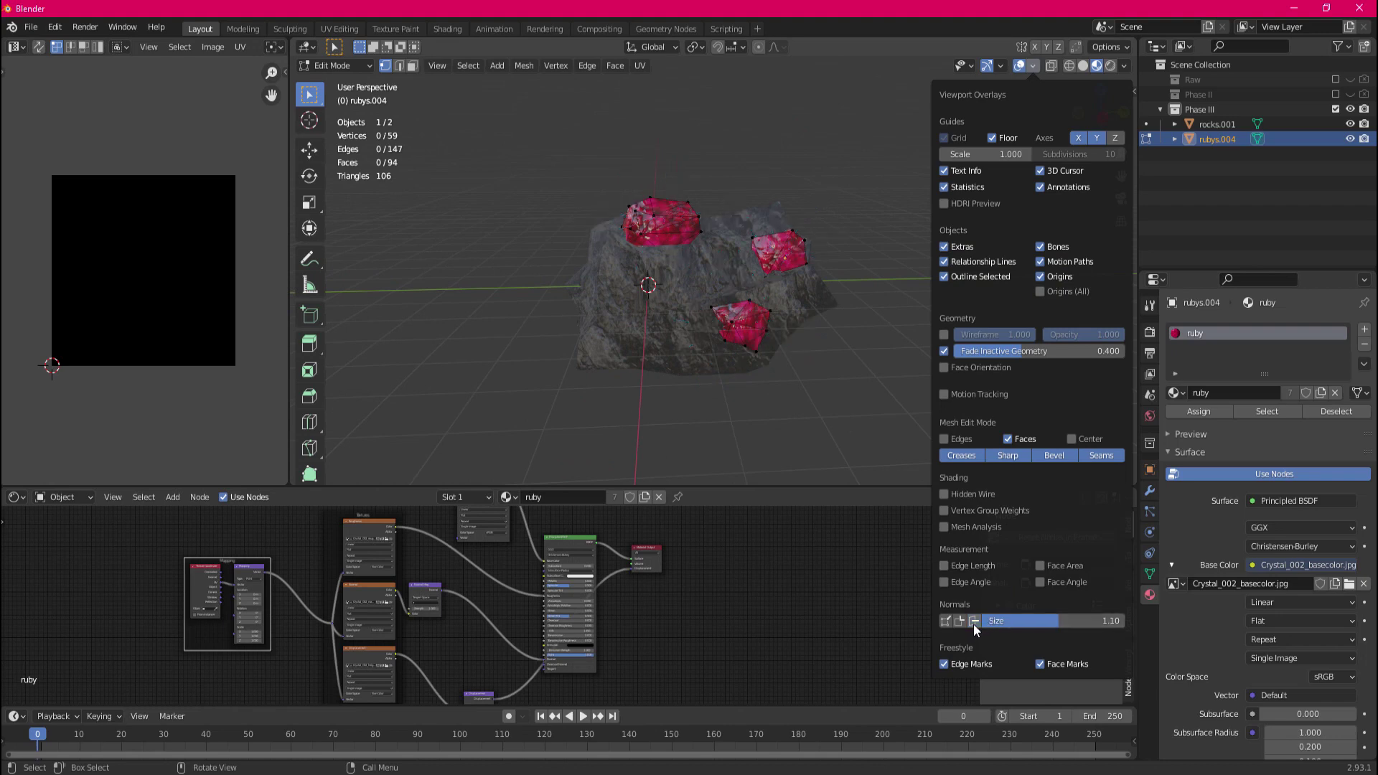
key("Tab")
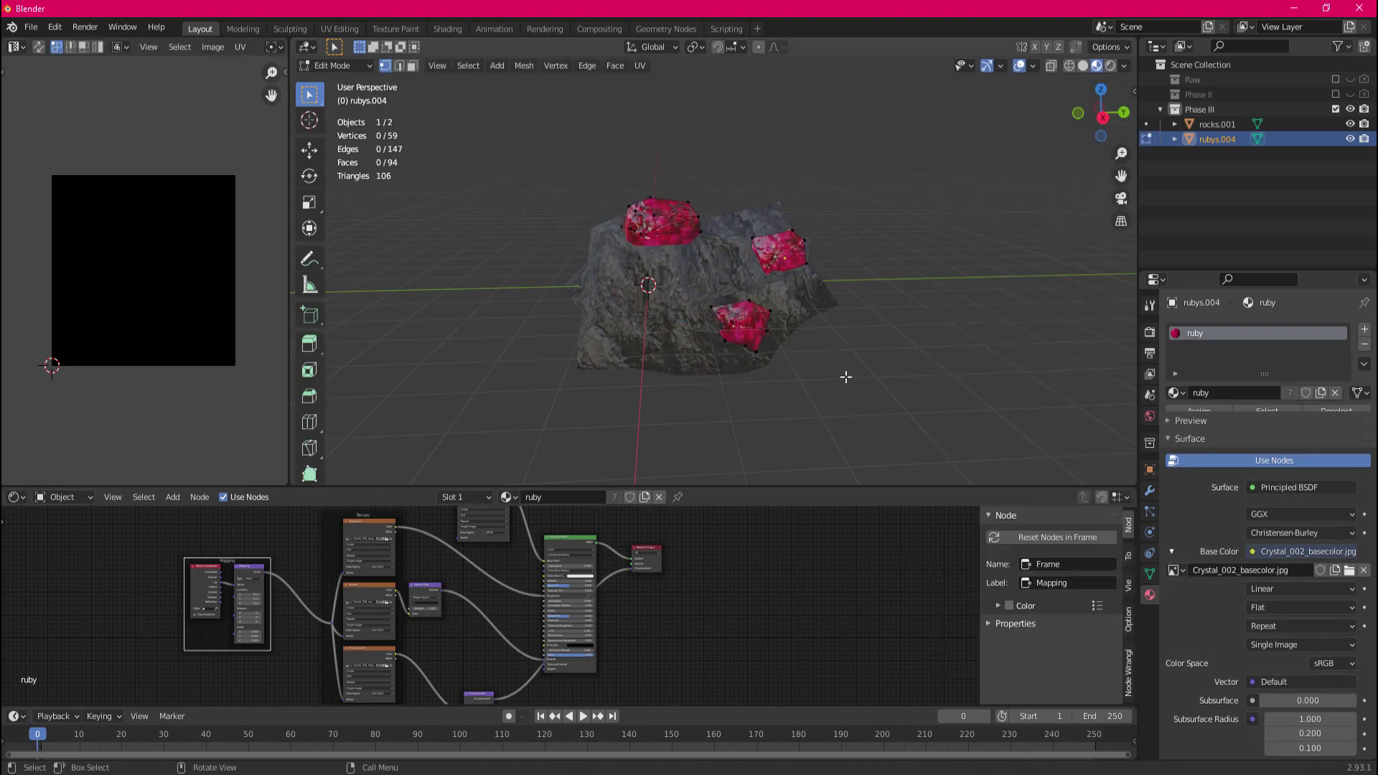
left_click(881, 343)
Join rocks.001 and rubys.004 into a single object, with rubys.004 as the active object.
left_click(814, 298)
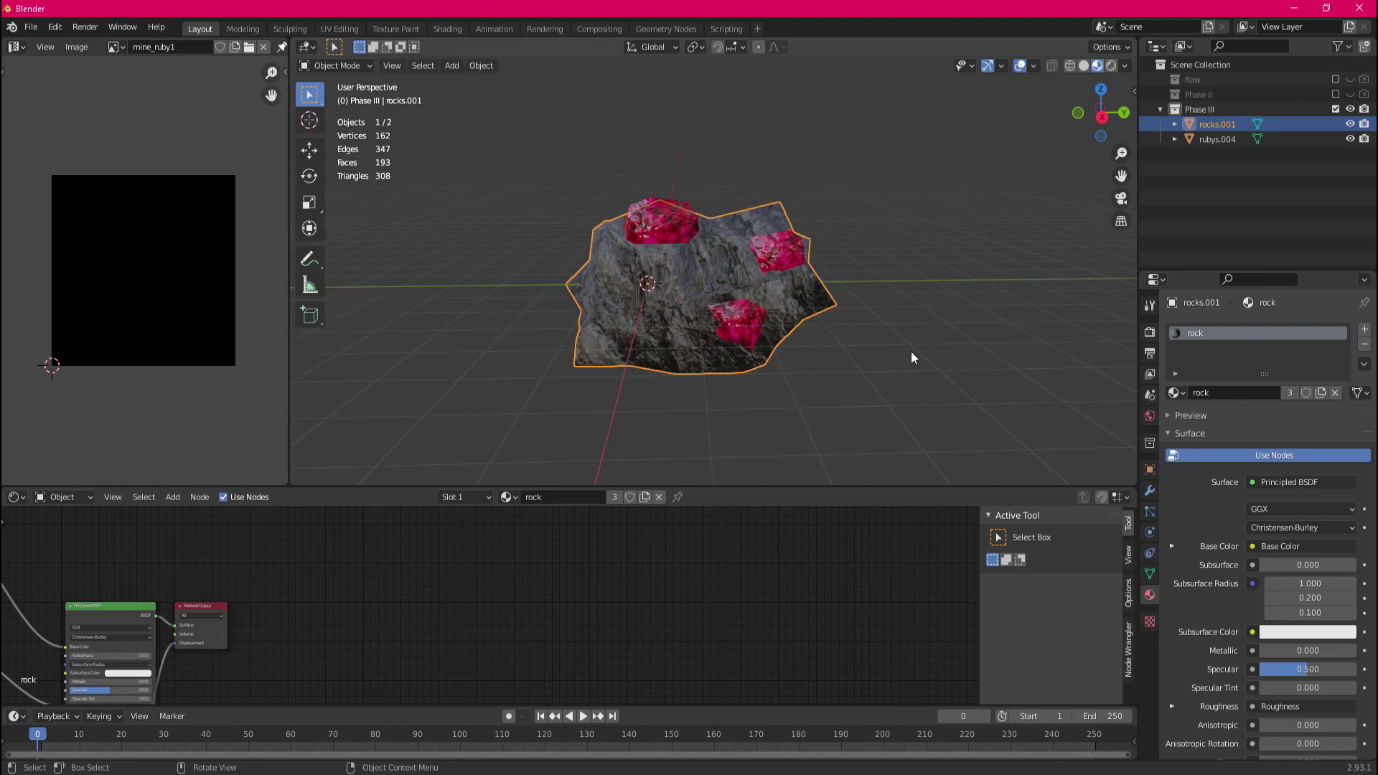
left_click(1212, 138)
left_click(1212, 125, "shift")
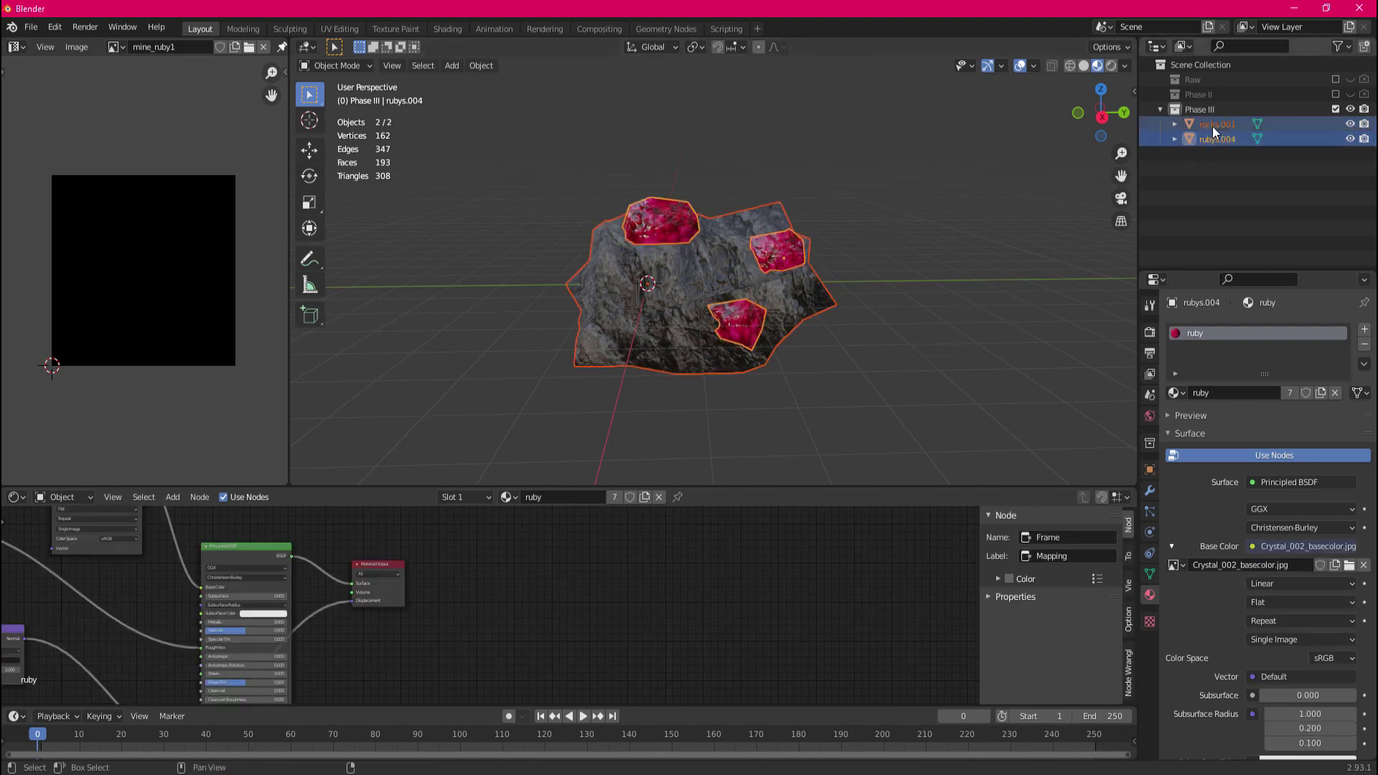
right_click(782, 262)
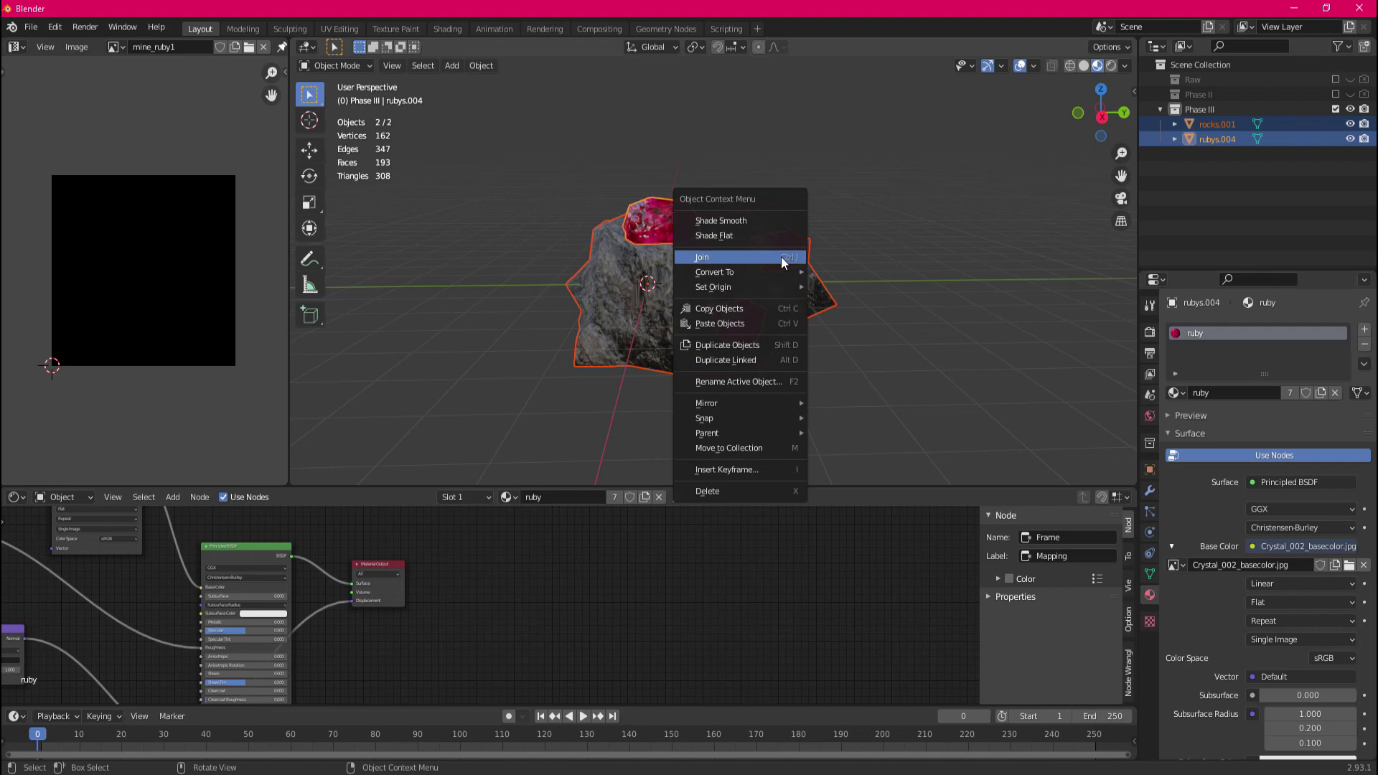
left_click(781, 256)
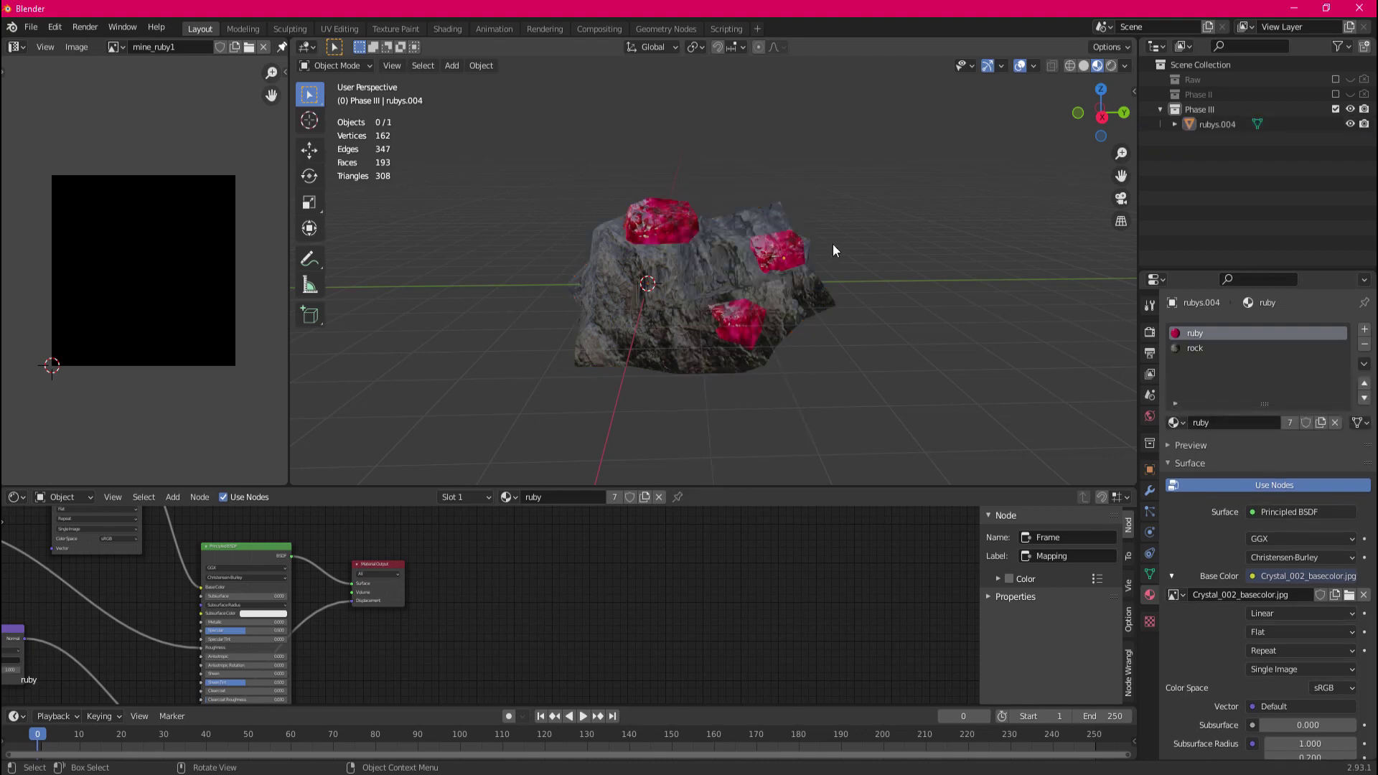
Rename the joined rock and ruby object as mine_ruby1.
scroll(725, 293, "up", 8)
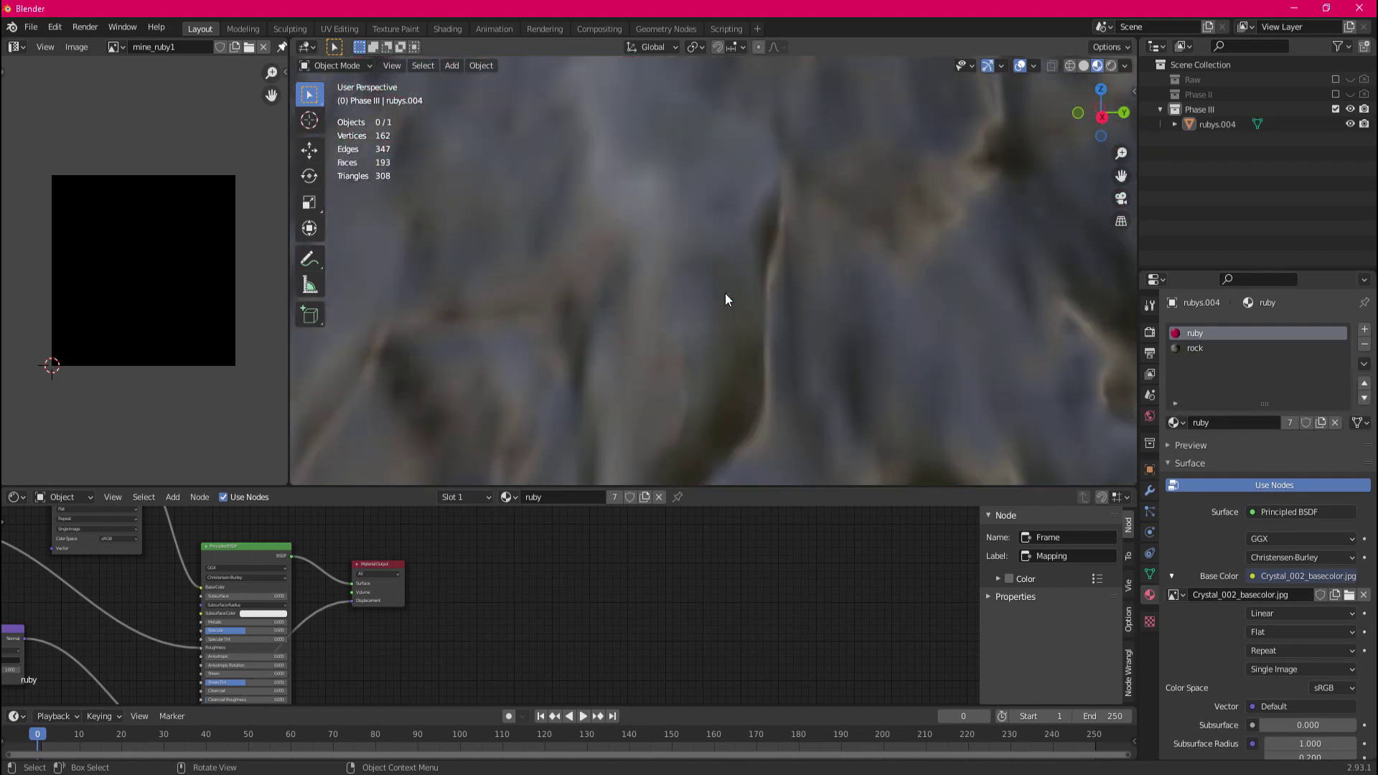
mouse_move(724, 293)
middle_mouse_down()
mouse_move(890, 243)
mouse_move(739, 313)
mouse_move(725, 303)
mouse_move(735, 292)
middle_mouse_up()
scroll(739, 312, "down", 7)
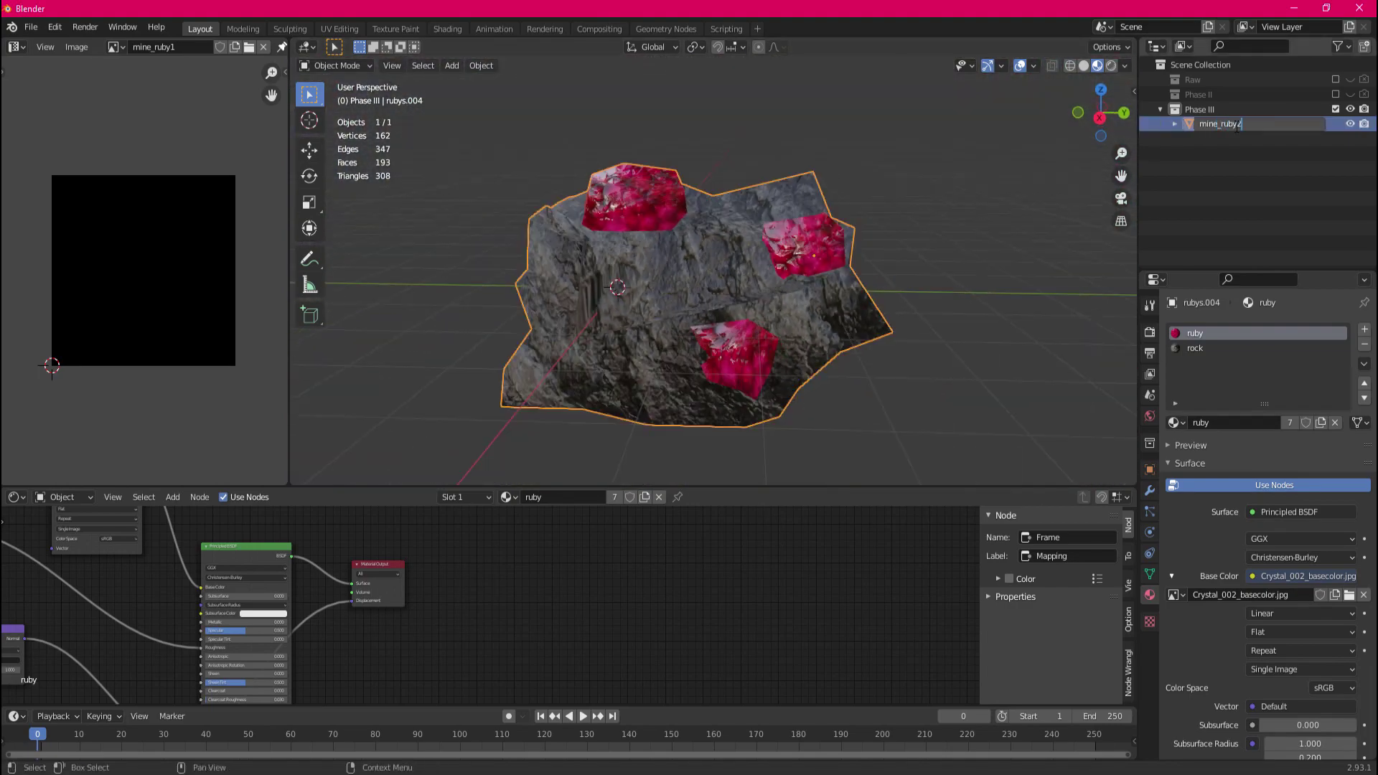
key("Return")
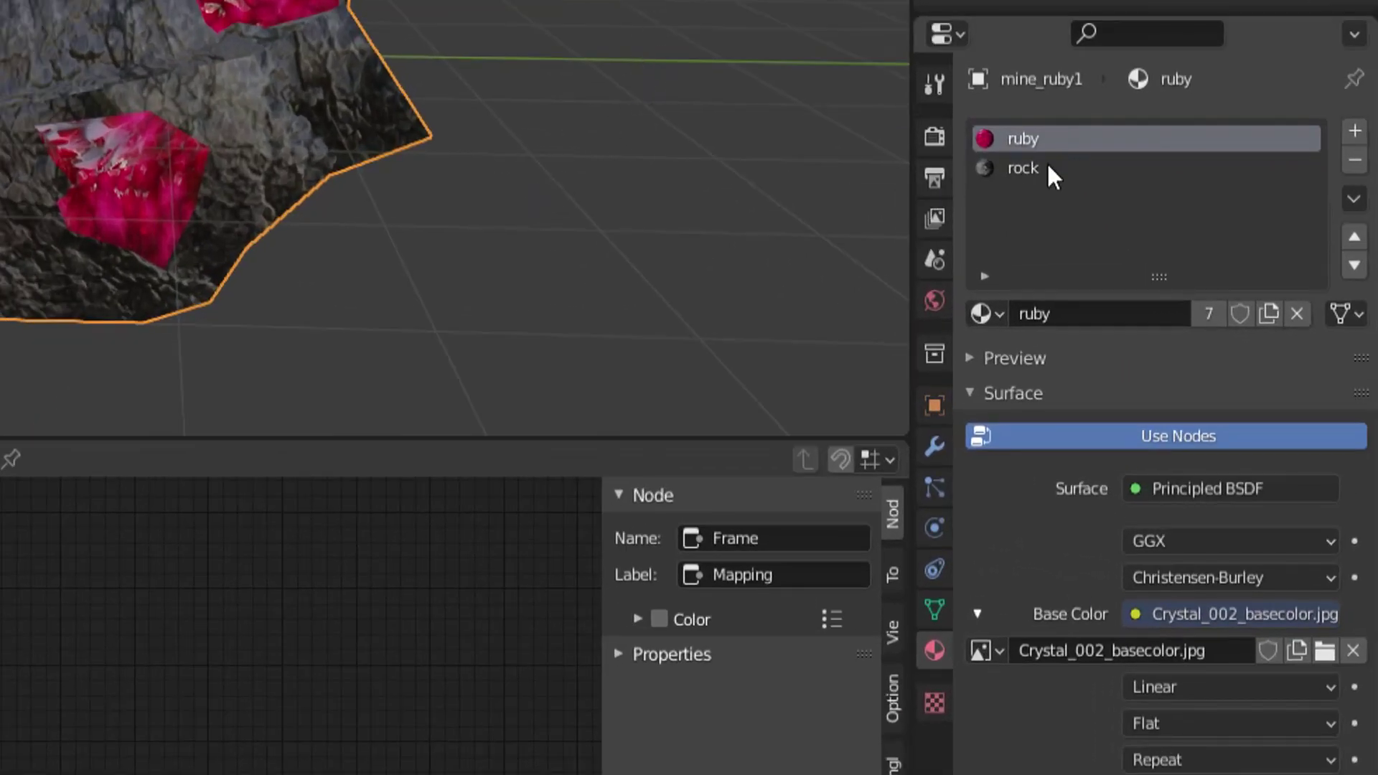
left_click(818, 194)
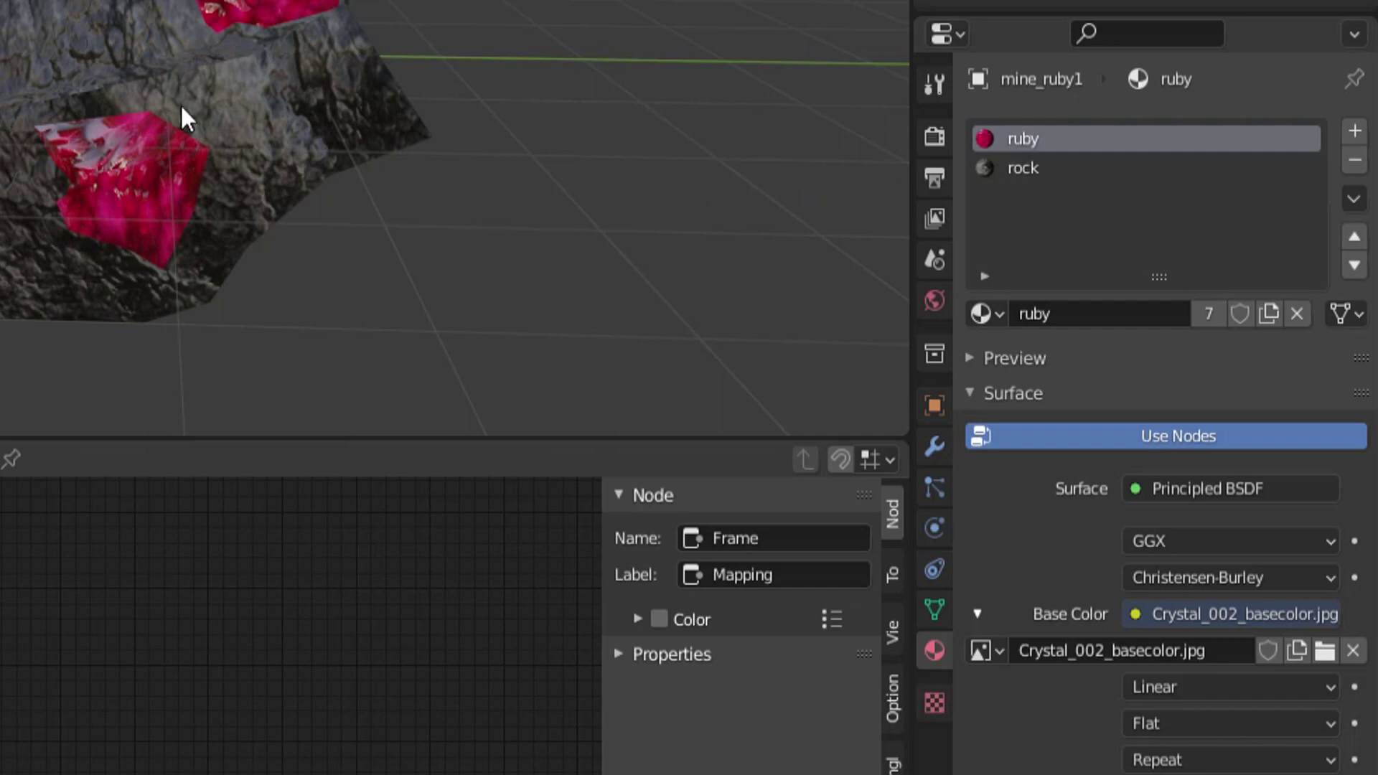
scroll(423, 133, "down", 3)
left_click(6, 40)
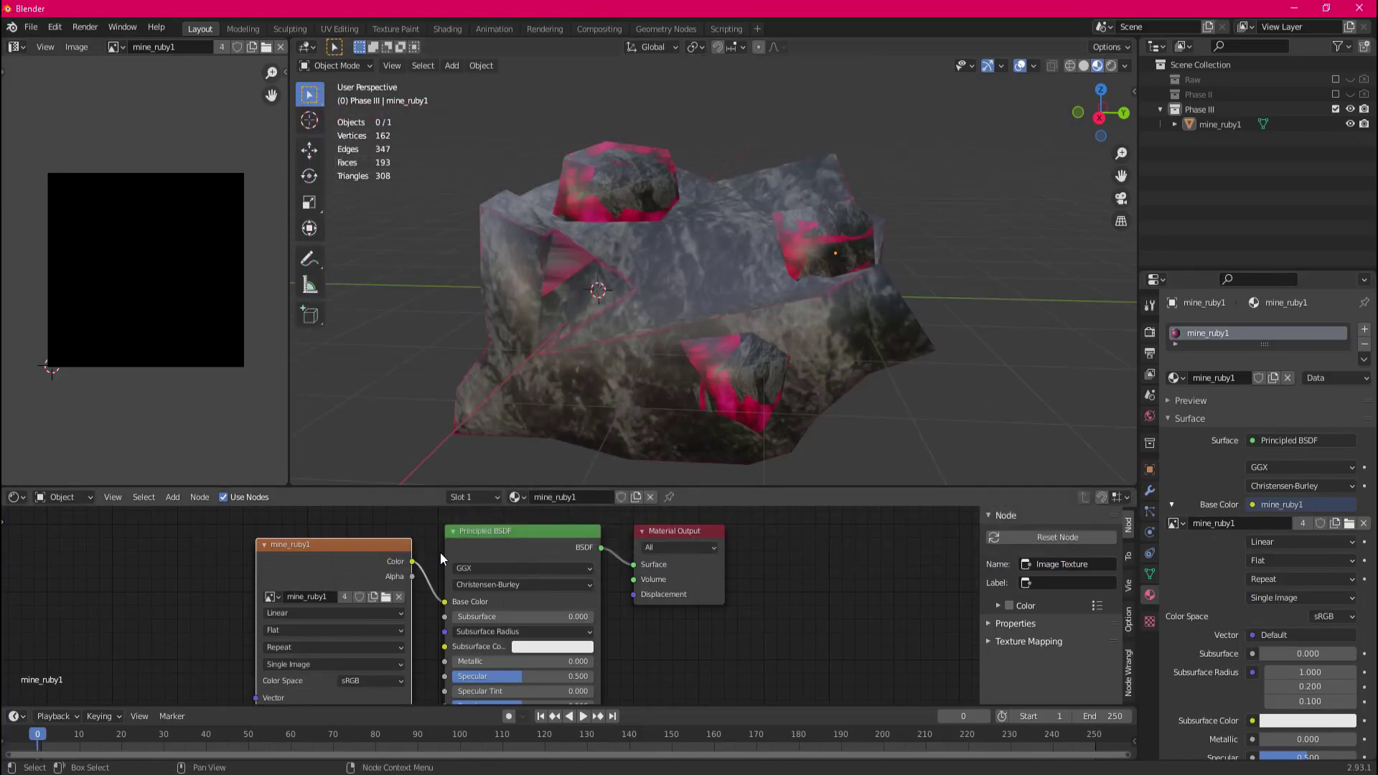
scroll(511, 269, "up", 4)
scroll(511, 268, "down", 3)
Unwrap the whole mine_ruby1 mesh with Smart UV Project, using an island margin of 0.010.
left_click(649, 165)
middle_click_drag(649, 165, 670, 462)
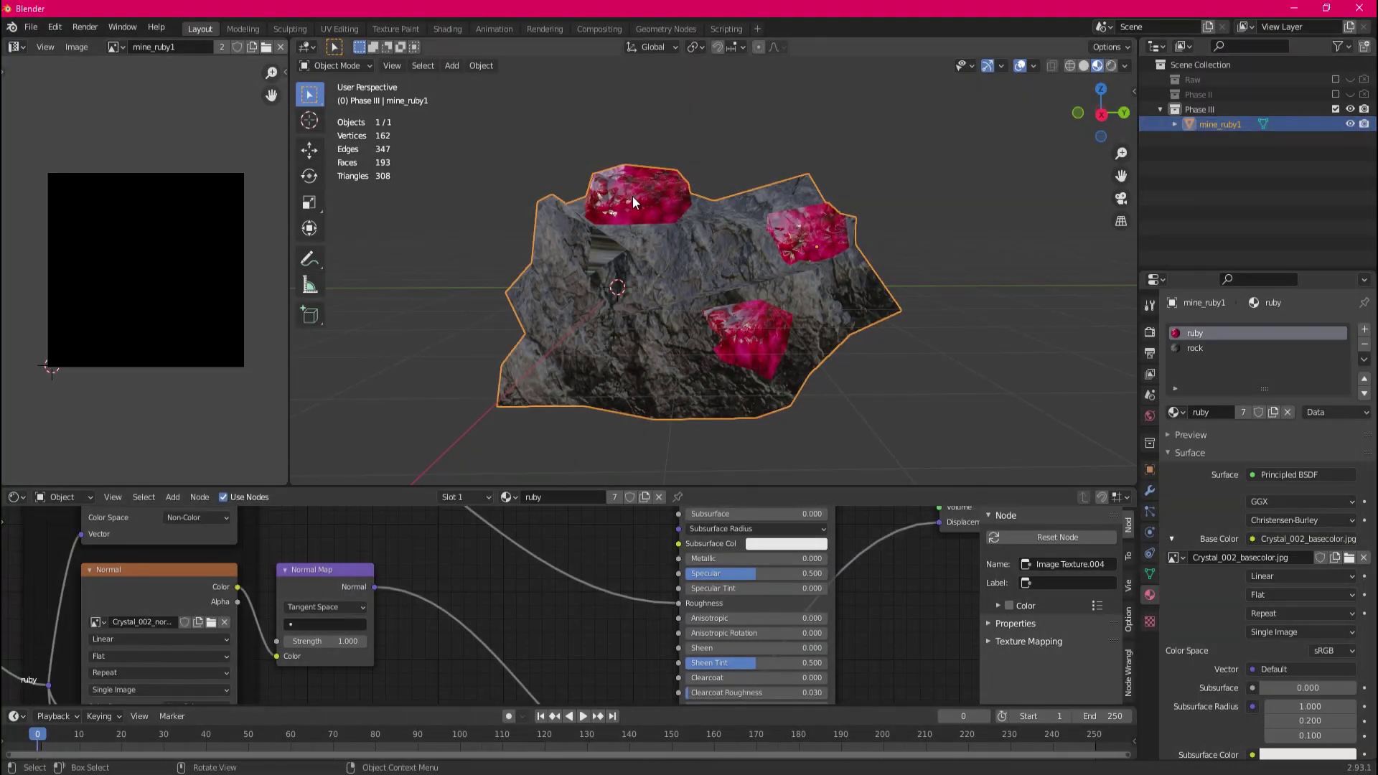
key("Tab")
left_click(638, 65)
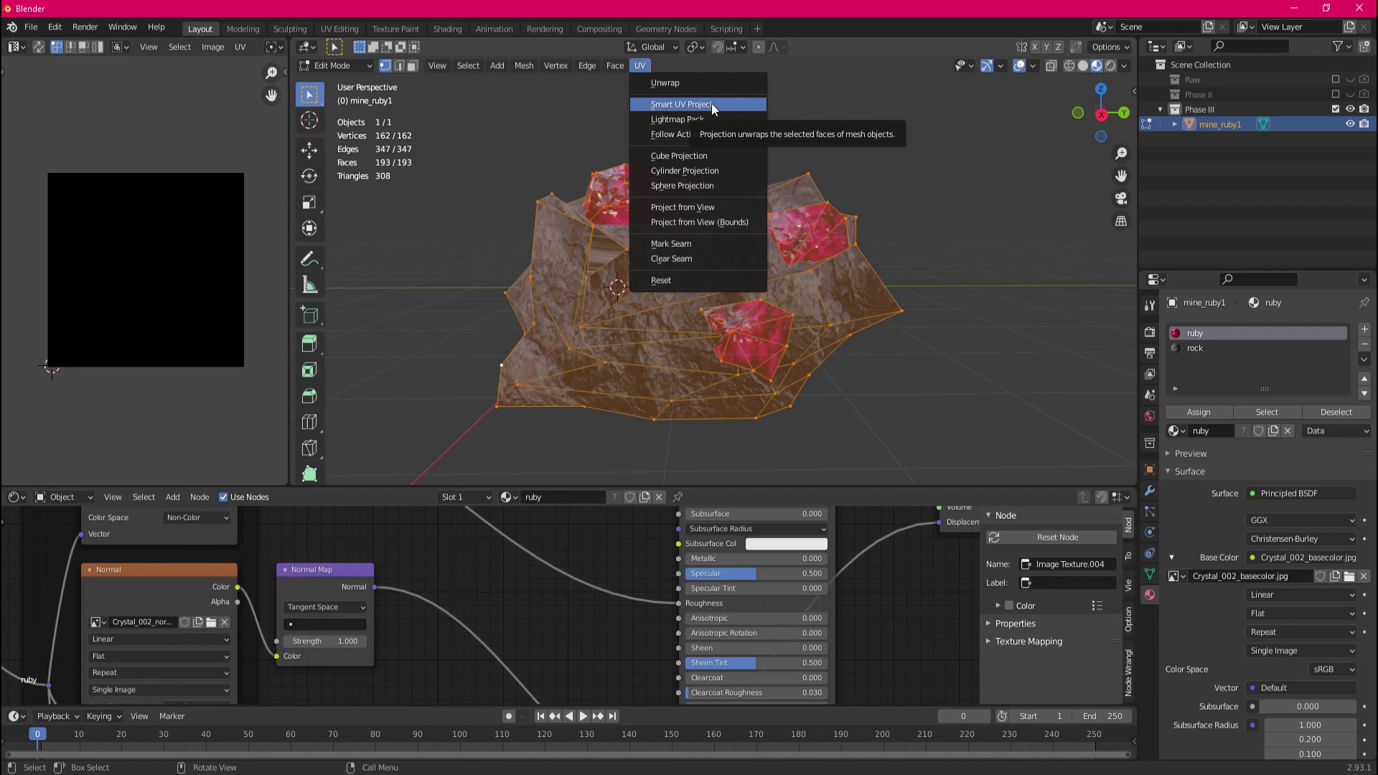
left_click(712, 105)
left_click(725, 224)
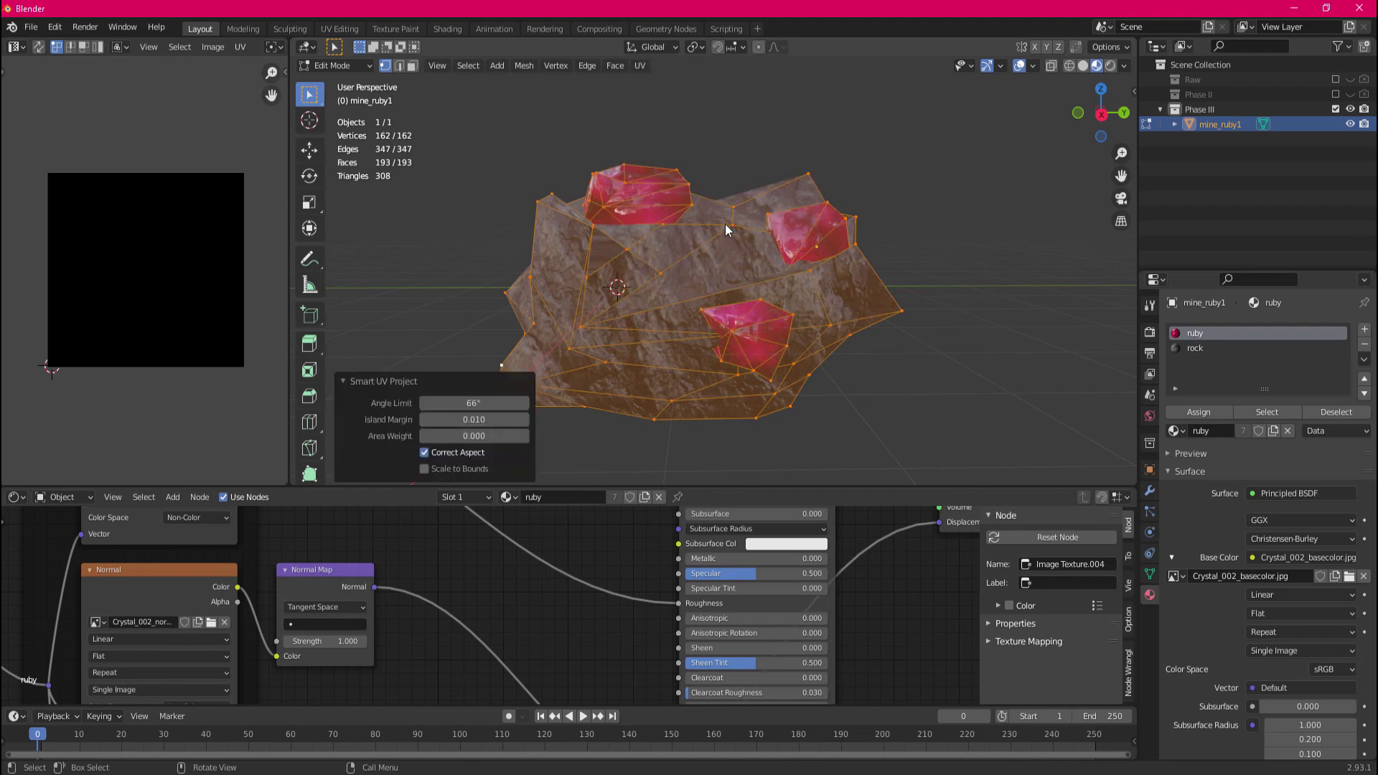
Examine the shader nodes of the ruby and rock materials for the mine_ruby1 image texture node.
scroll(544, 606, "down", 1)
middle_click_drag(961, 554, 430, 647)
left_click(1194, 350)
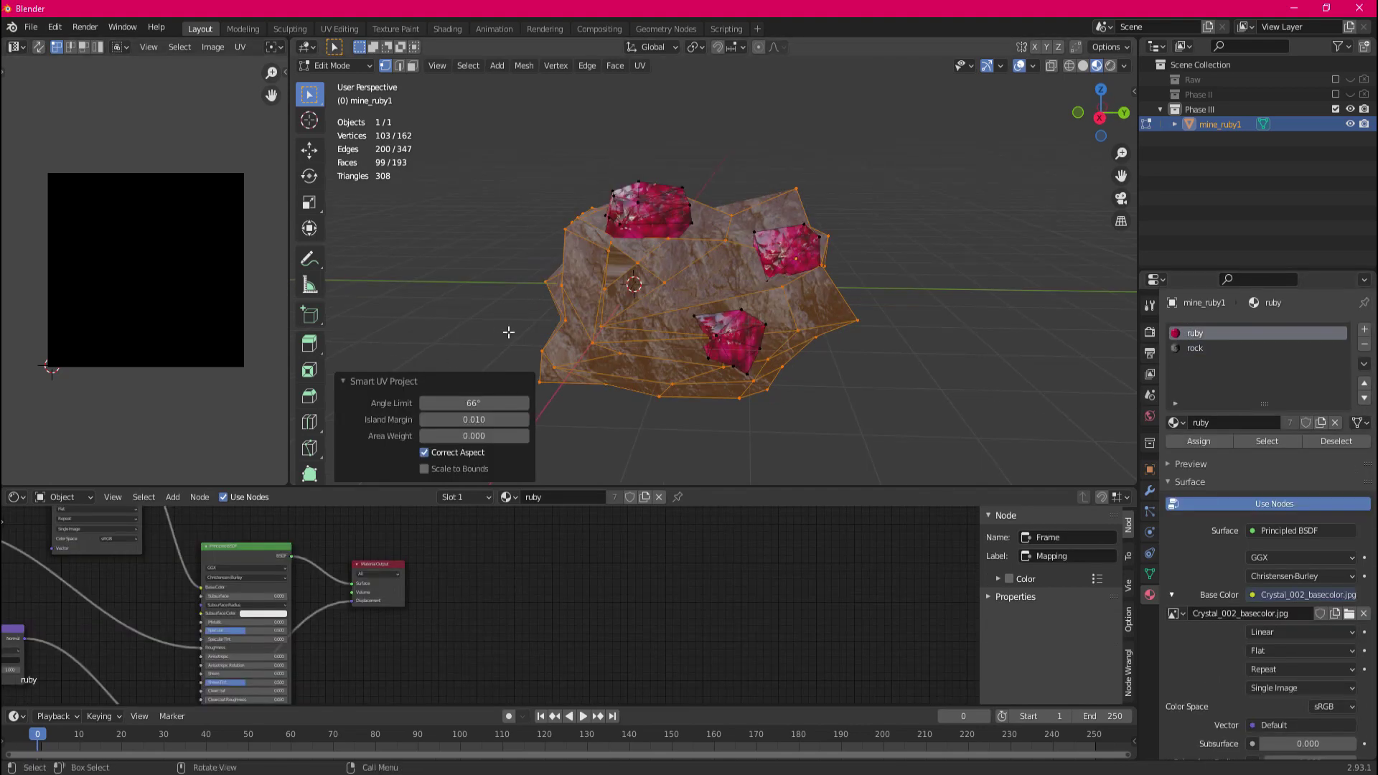
Return mine_ruby1 to Object Mode and add an unconnected Image Texture node beside the ruby material's Material Output.
key("Tab")
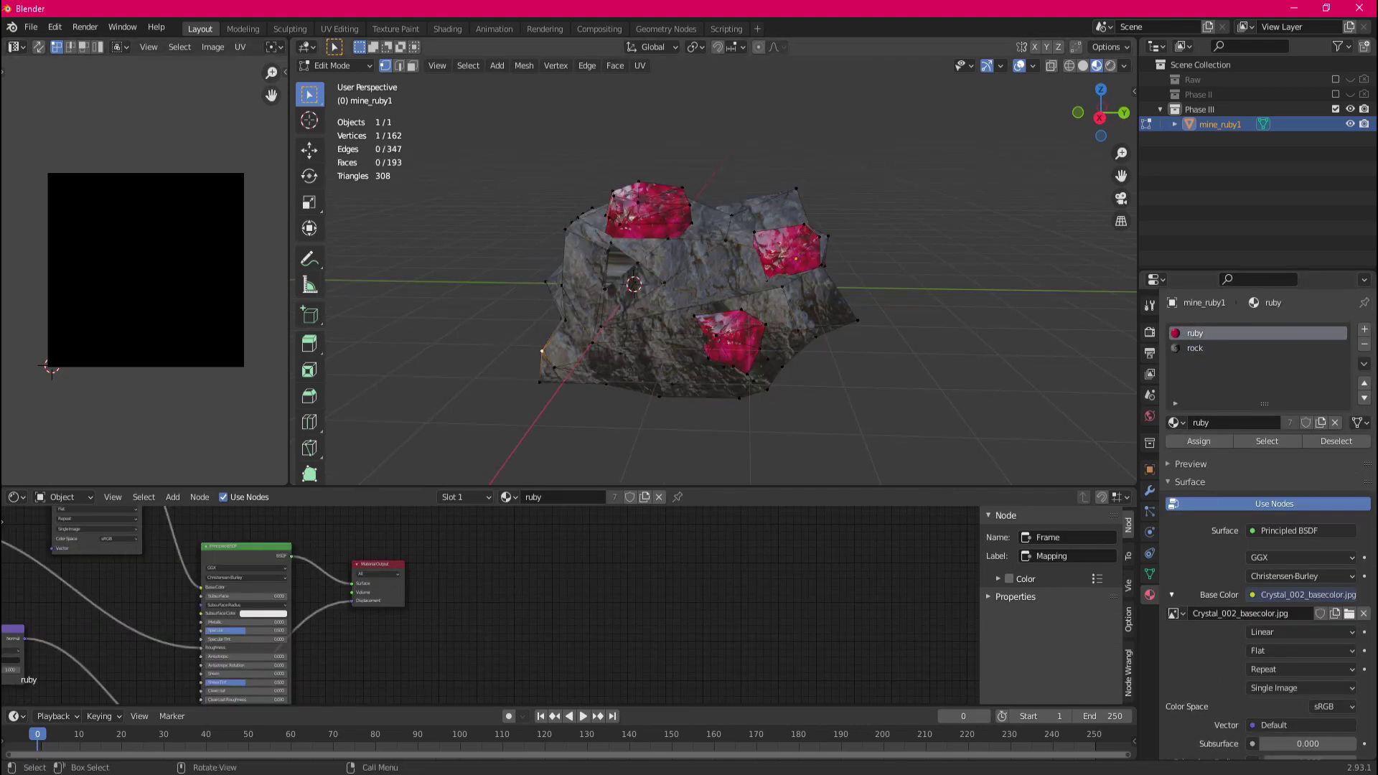
key("shift+a")
left_click(620, 579)
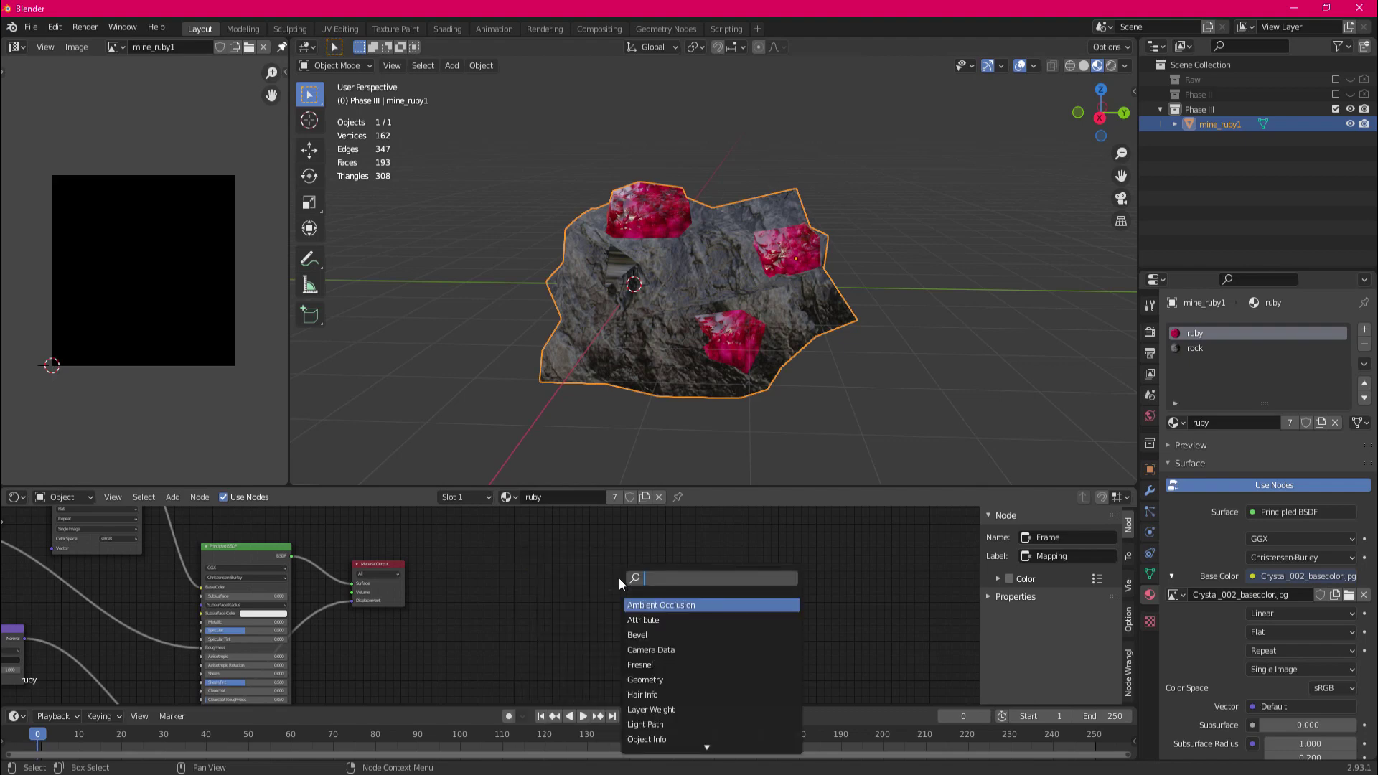
type("image")
key("Return")
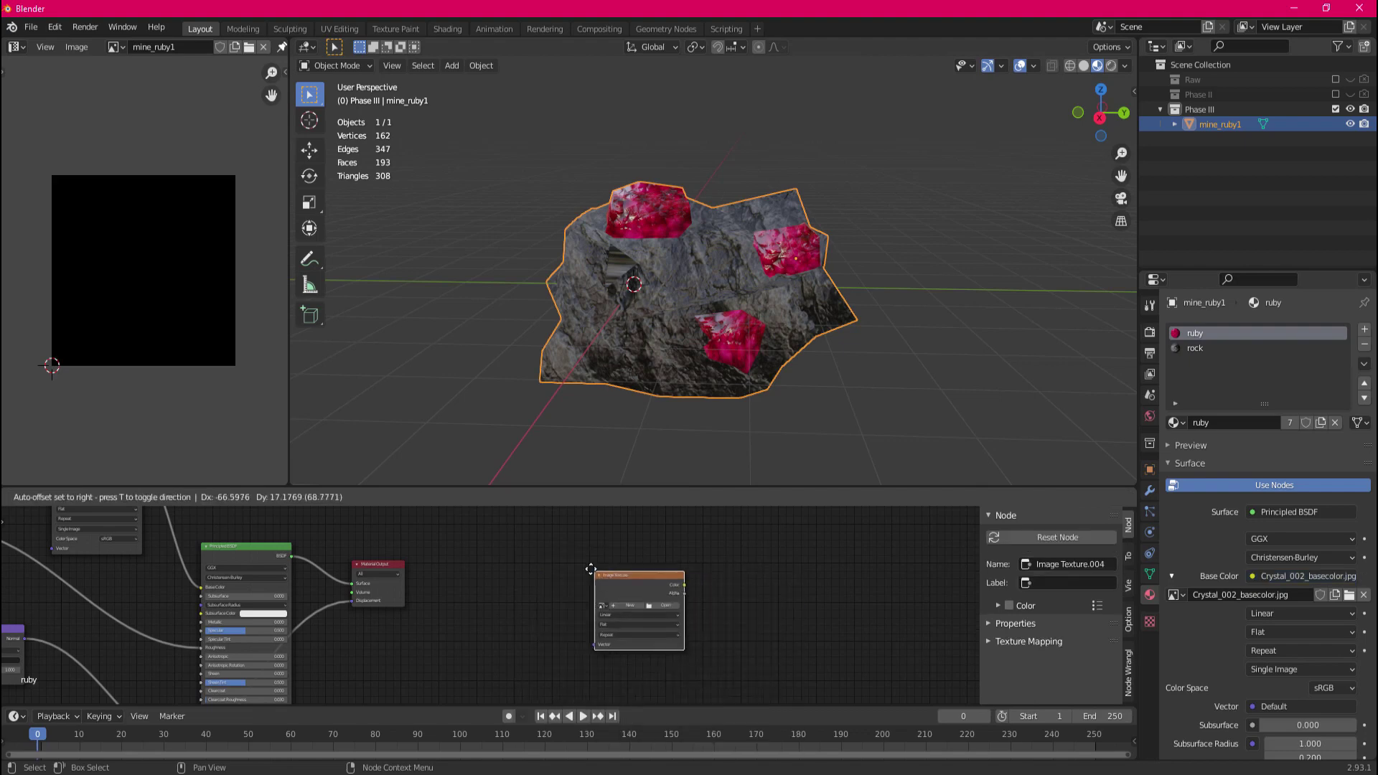
left_click(534, 558)
Assign the mine_ruby1 image to the ruby material's new Image Texture node and reposition the node slightly.
scroll(491, 579, "down", 8)
left_click_drag(514, 594, 573, 595)
scroll(704, 587, "up", 9)
left_click_drag(783, 568, 479, 539)
scroll(384, 574, "up", 4)
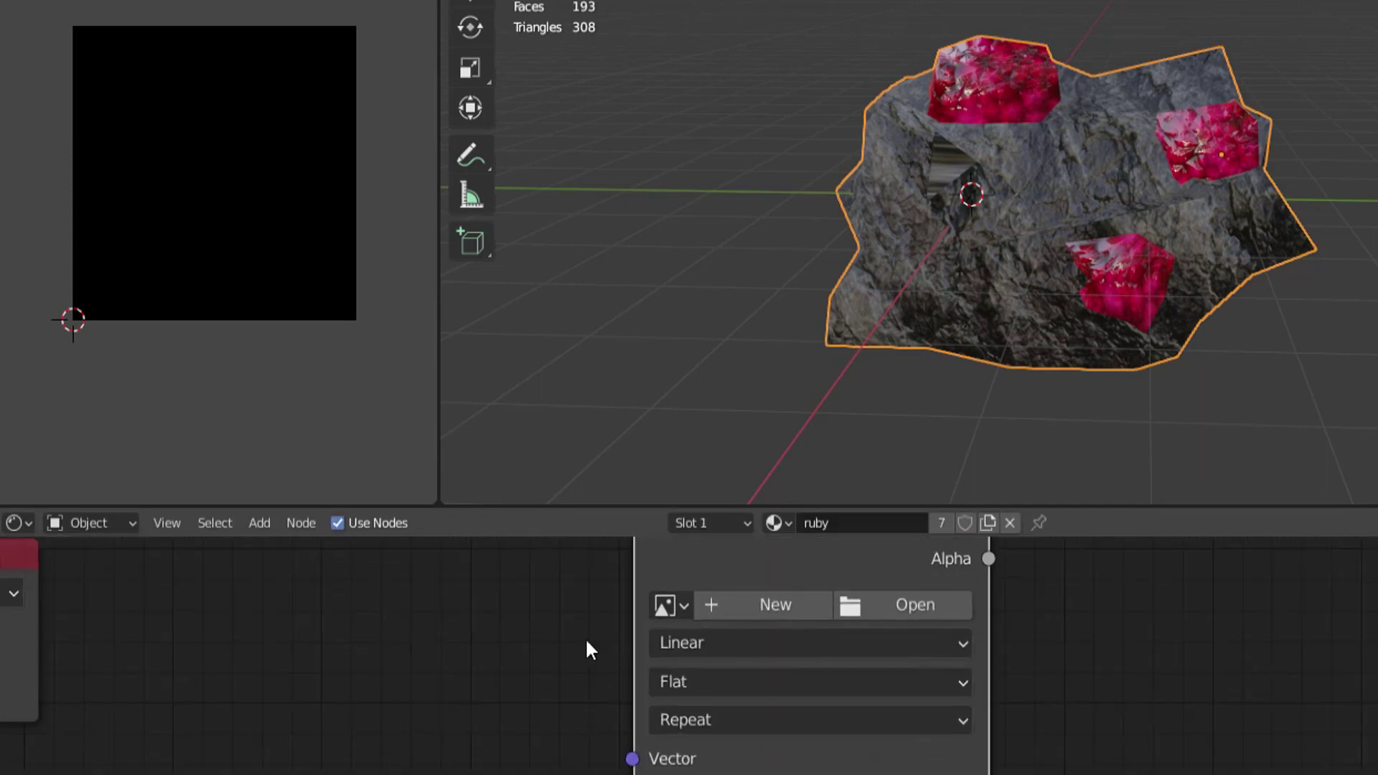
scroll(884, 631, "down", 2)
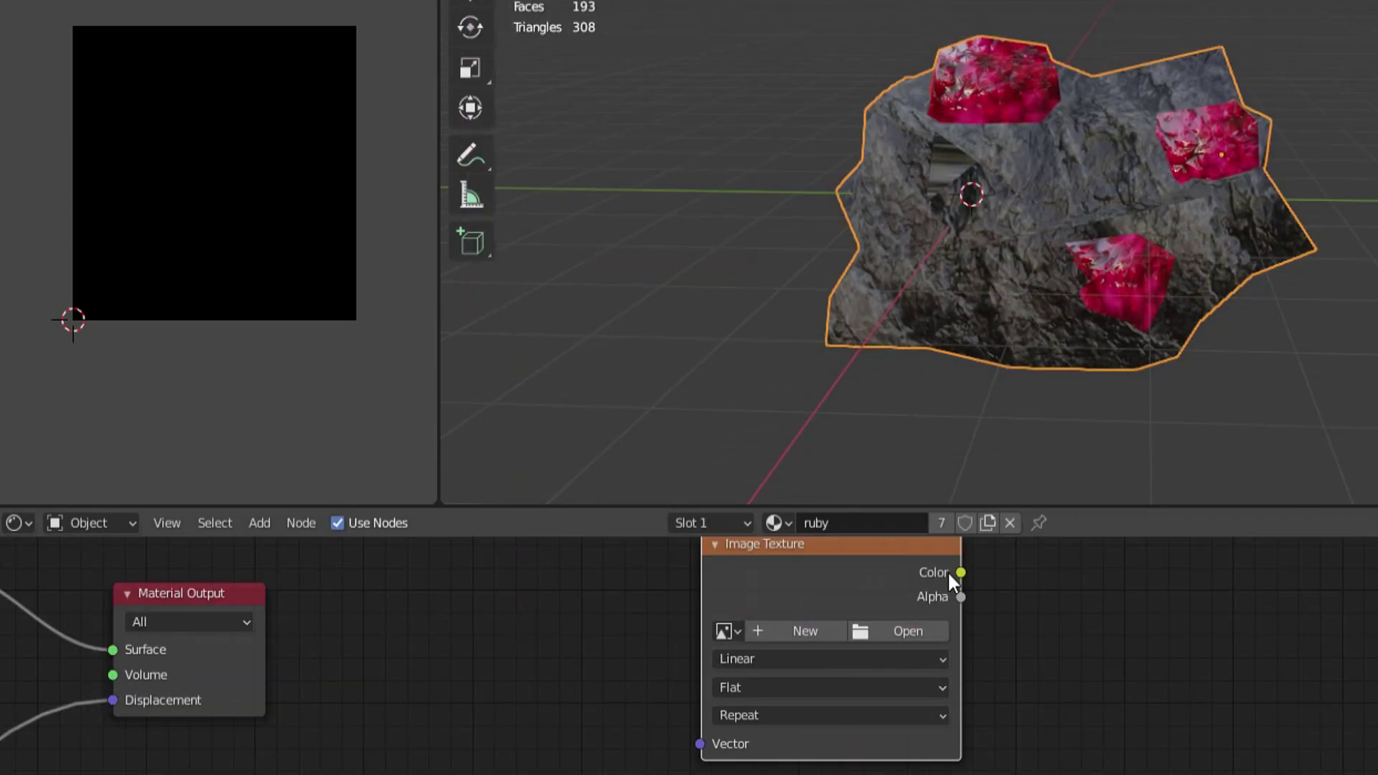
left_click(726, 631)
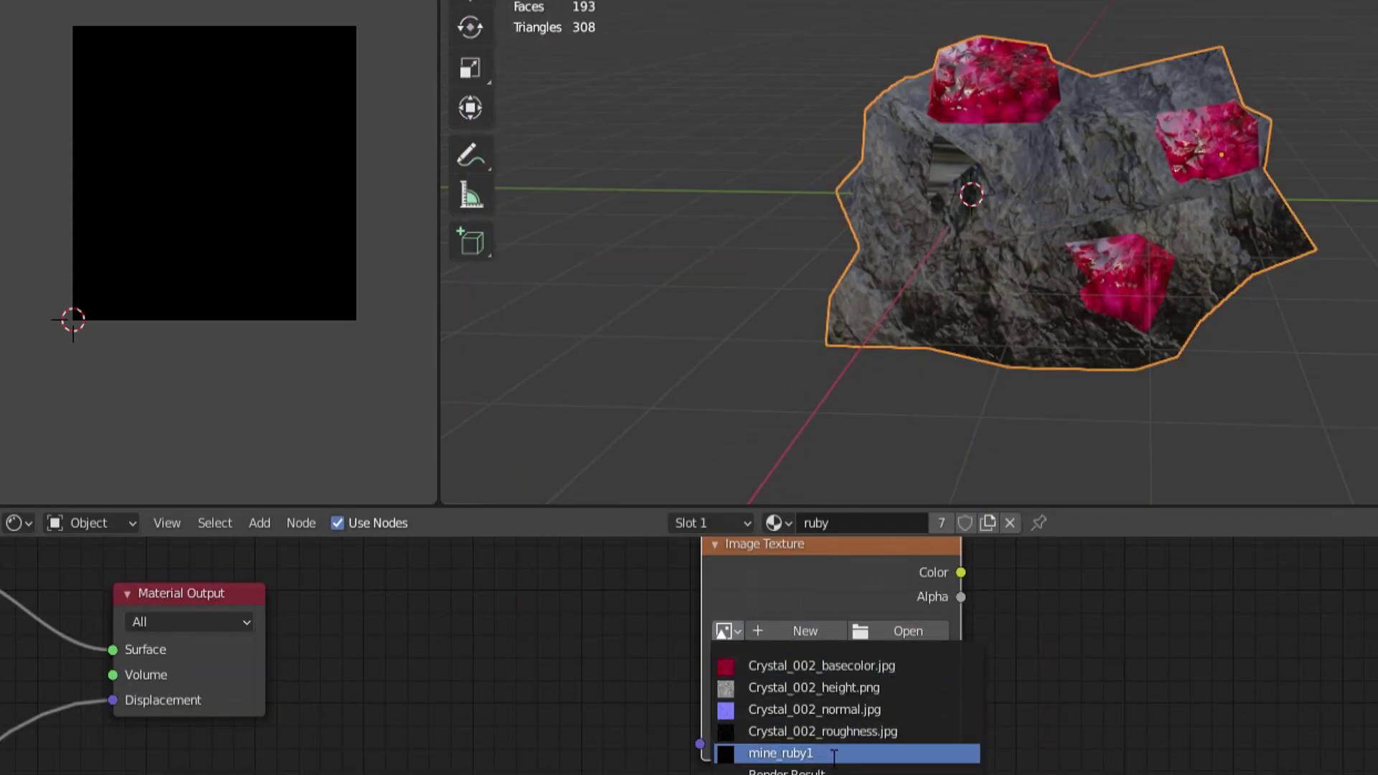
left_click(833, 753)
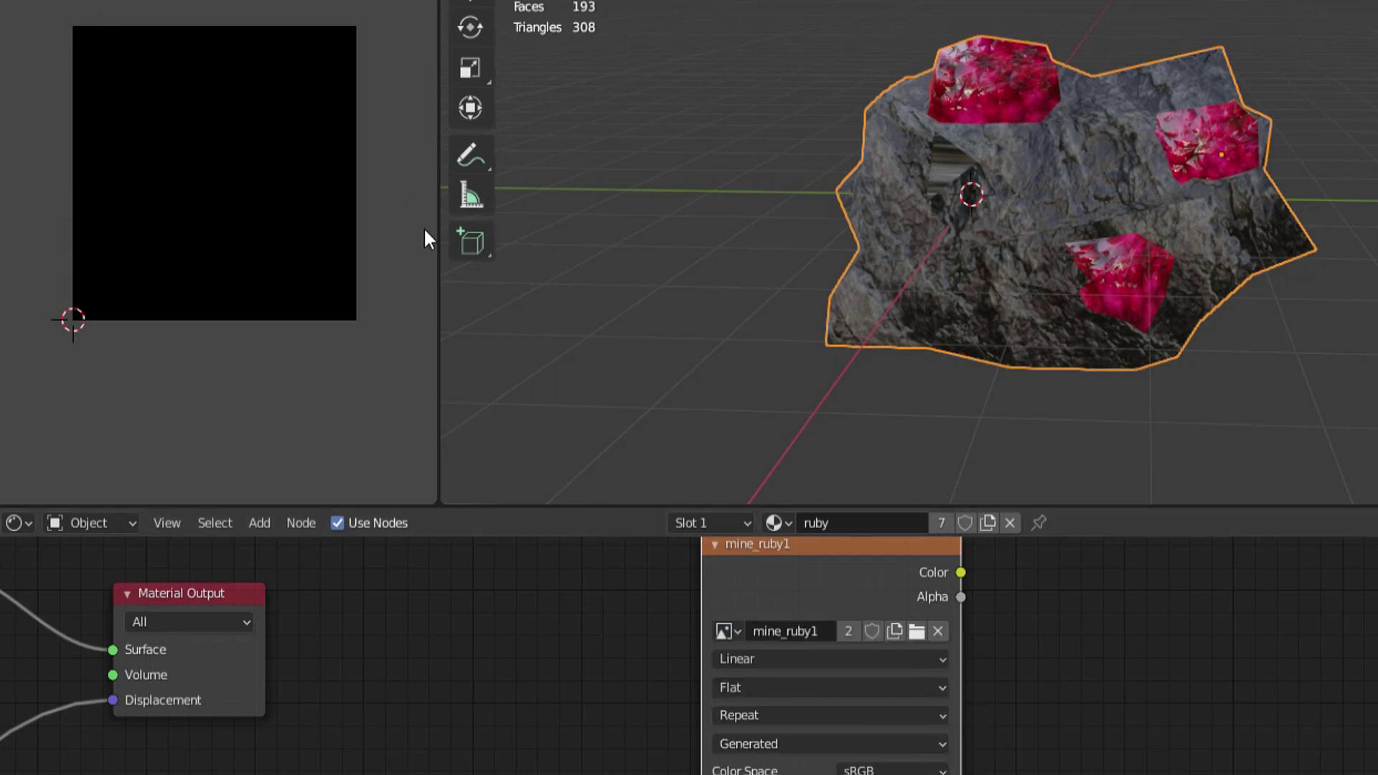
scroll(646, 606, "down", 1)
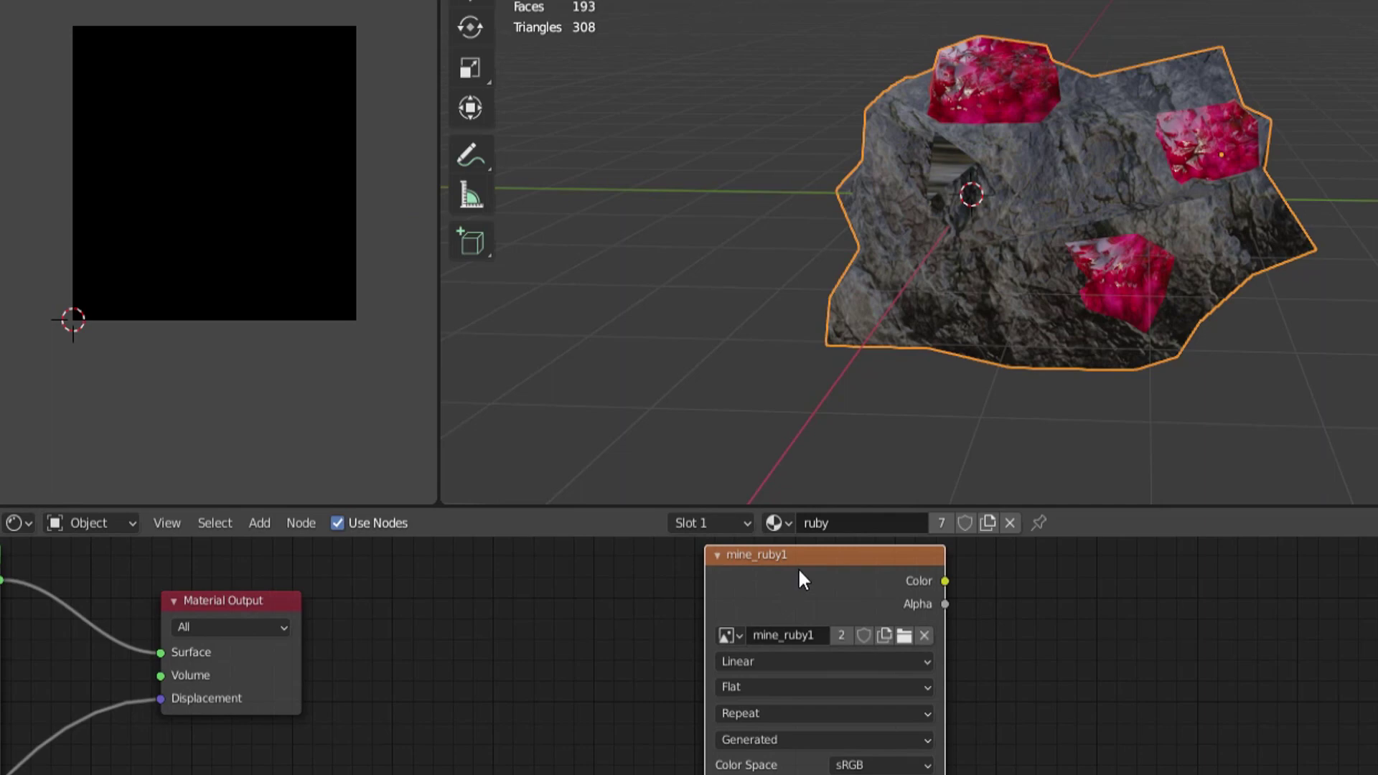
mouse_move(810, 557)
left_mouse_down()
mouse_move(825, 590)
mouse_move(827, 564)
left_mouse_up()
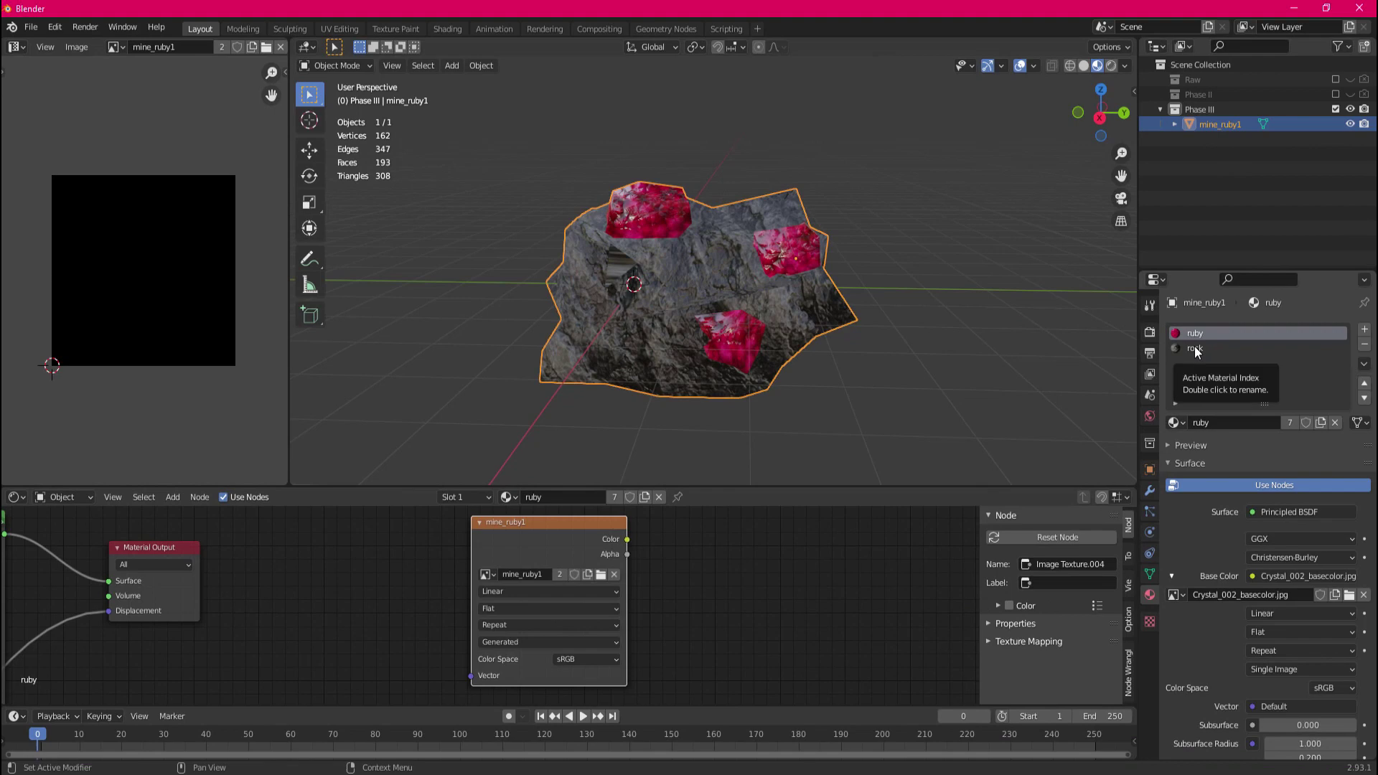
Copy the mine_ruby1 image texture node from the ruby material and paste it, unconnected, into the rock material.
left_click(1194, 349)
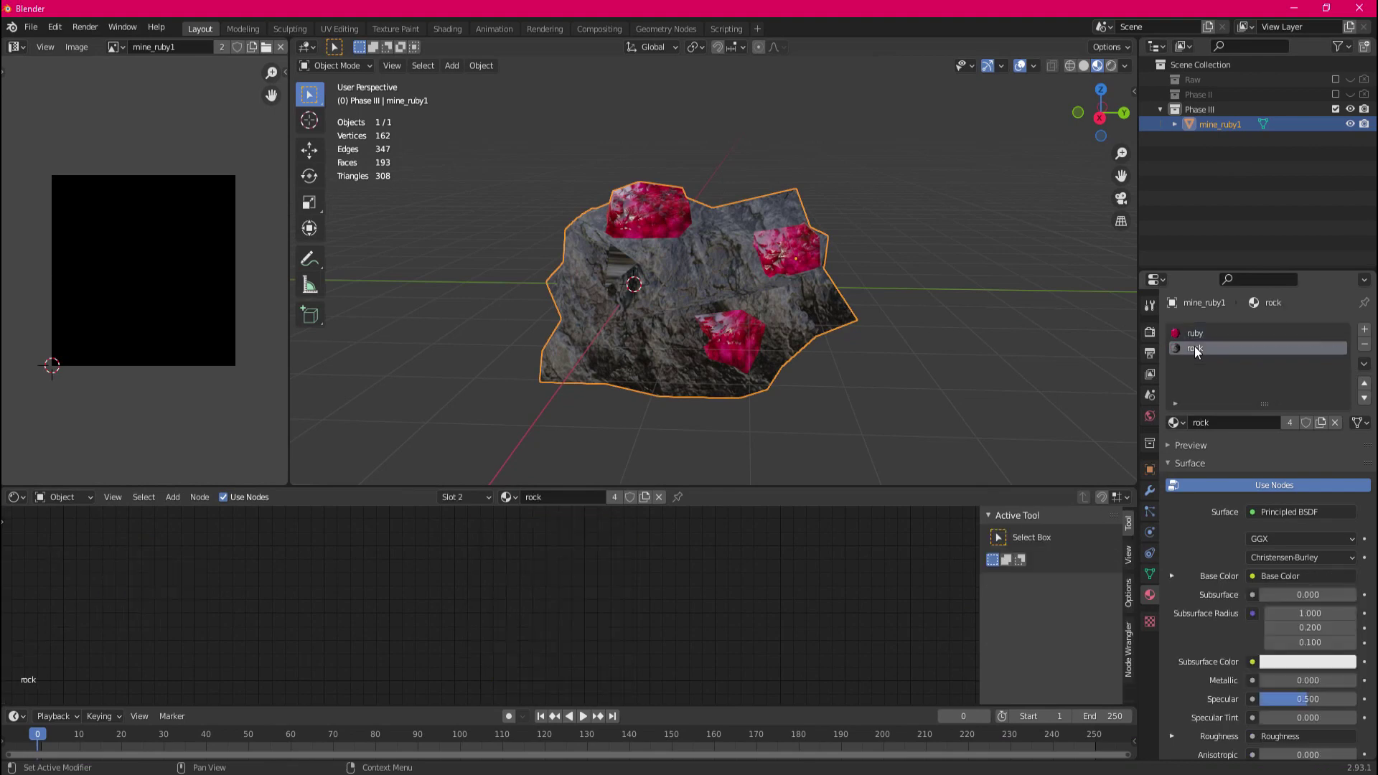
left_click(1208, 333)
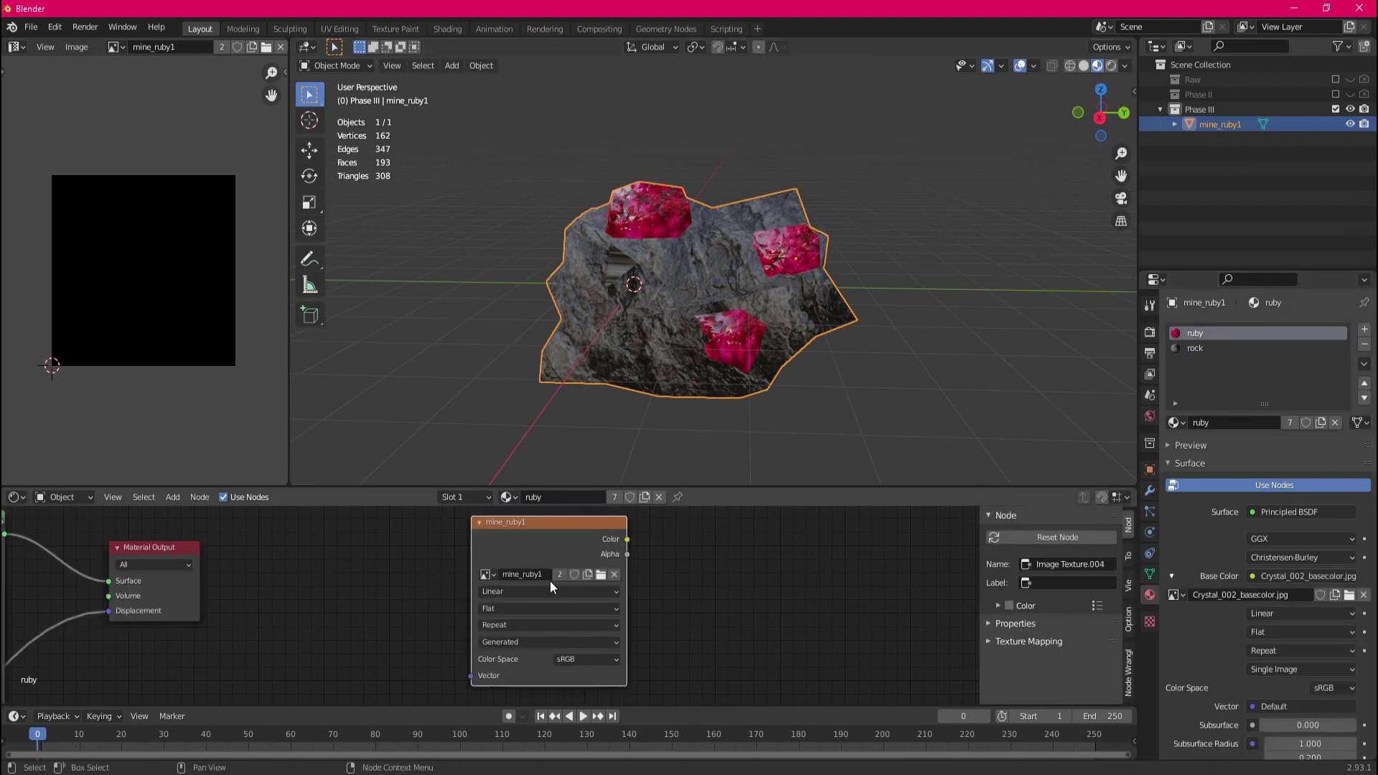
right_click(566, 527)
key("Escape")
left_click(1193, 349)
key("Home")
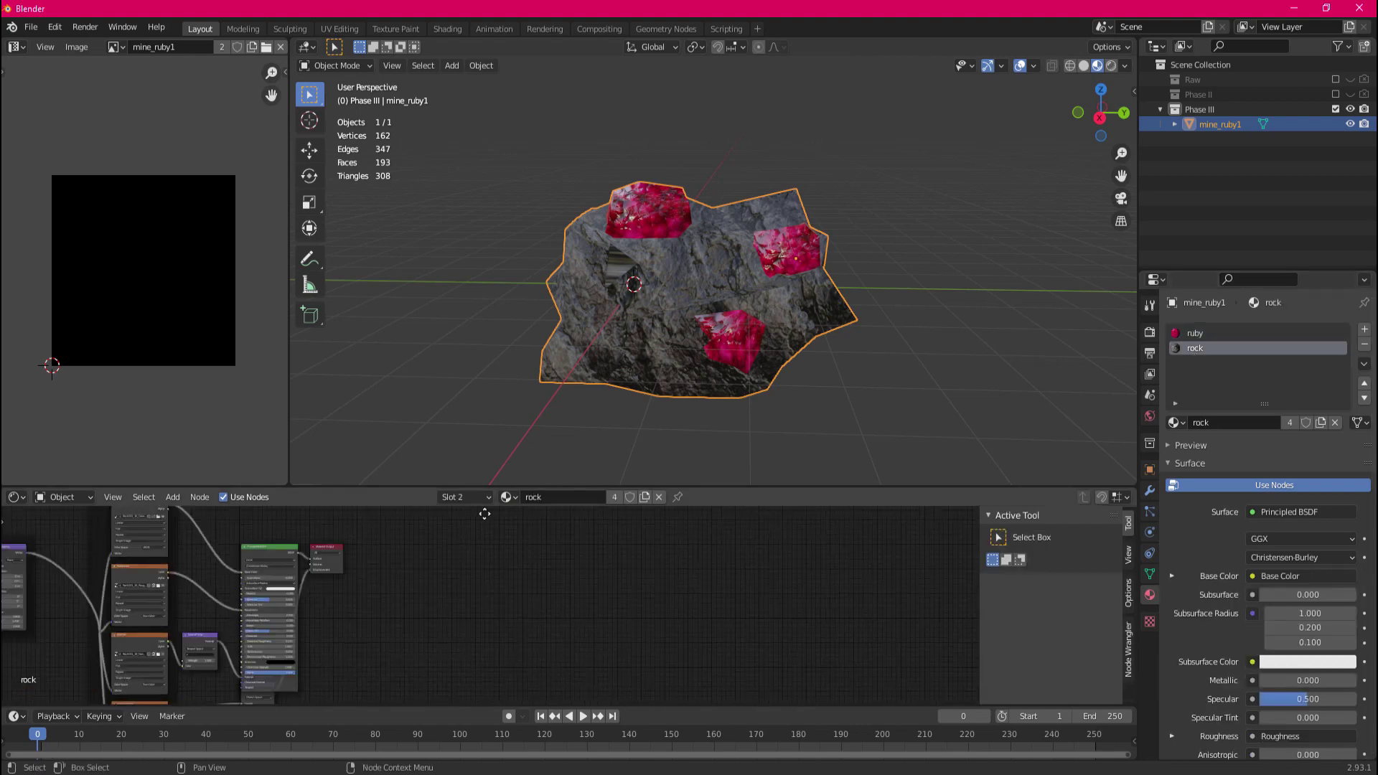
right_click(577, 570)
left_click(523, 572)
scroll(539, 574, "up", 15)
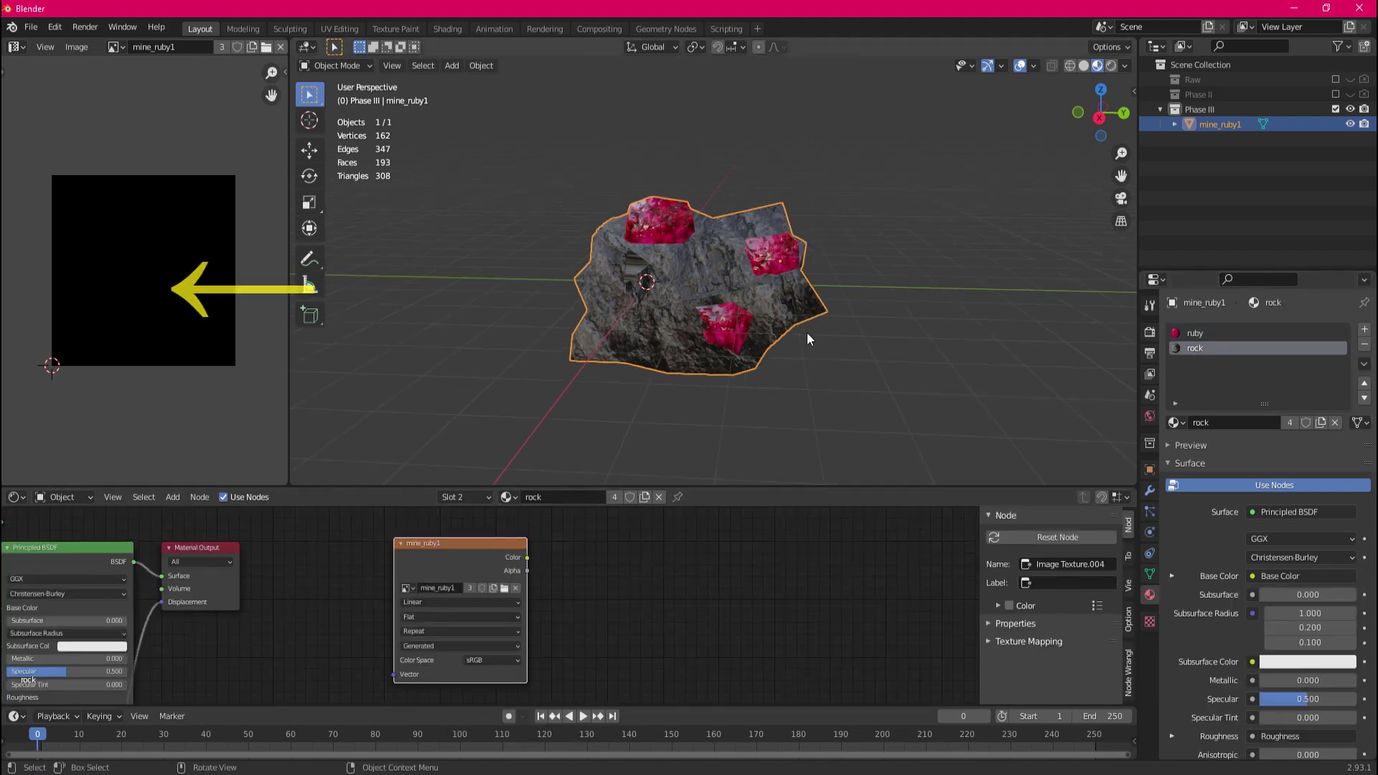
Switch the scene's render engine to Cycles.
left_click(1149, 331)
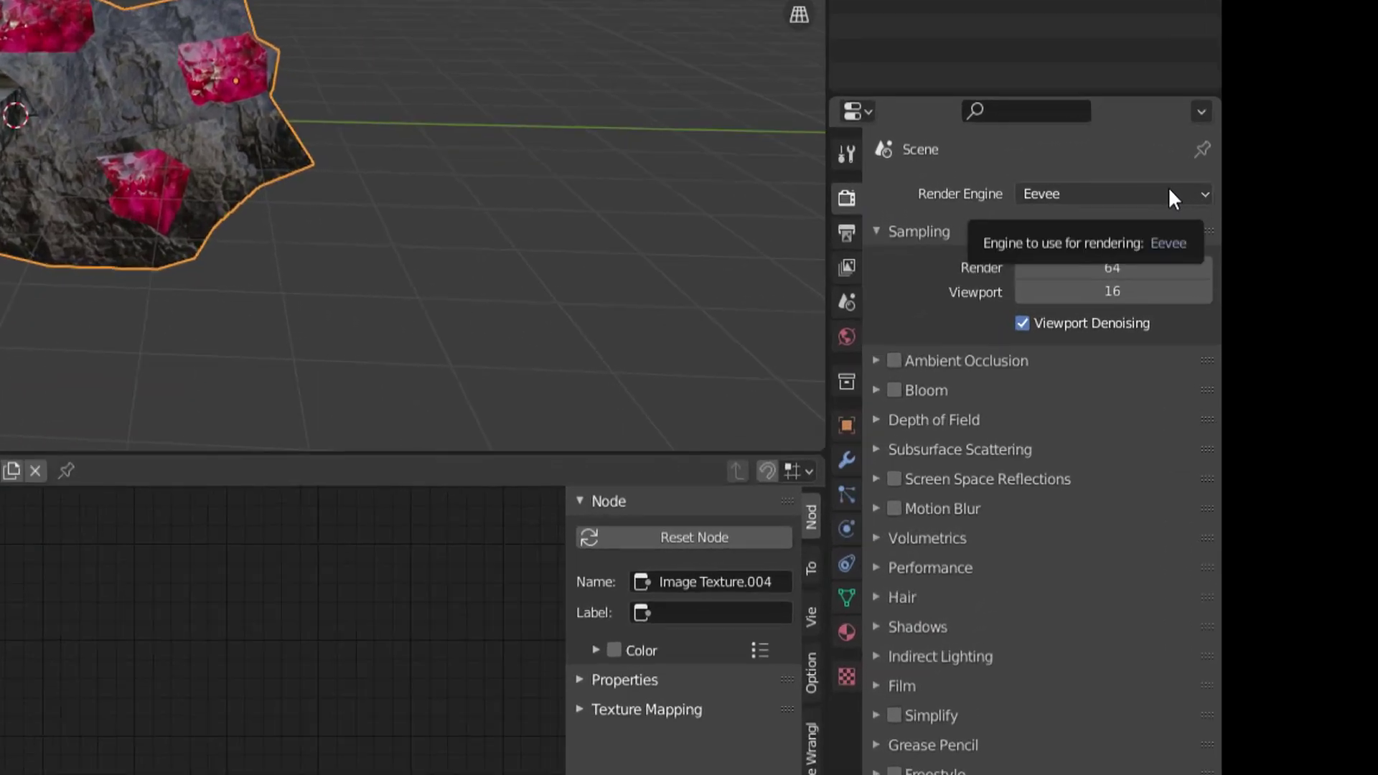
left_click(1320, 324)
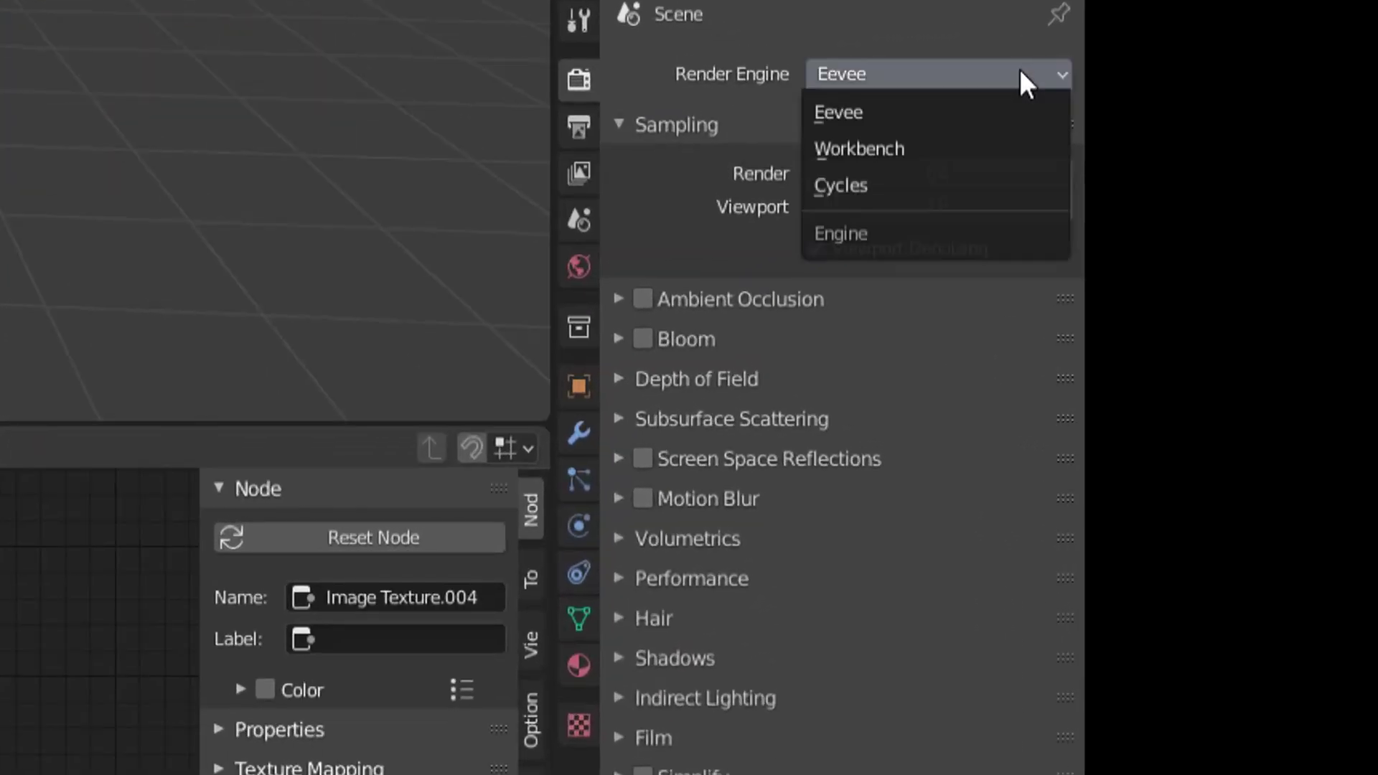
left_click(934, 185)
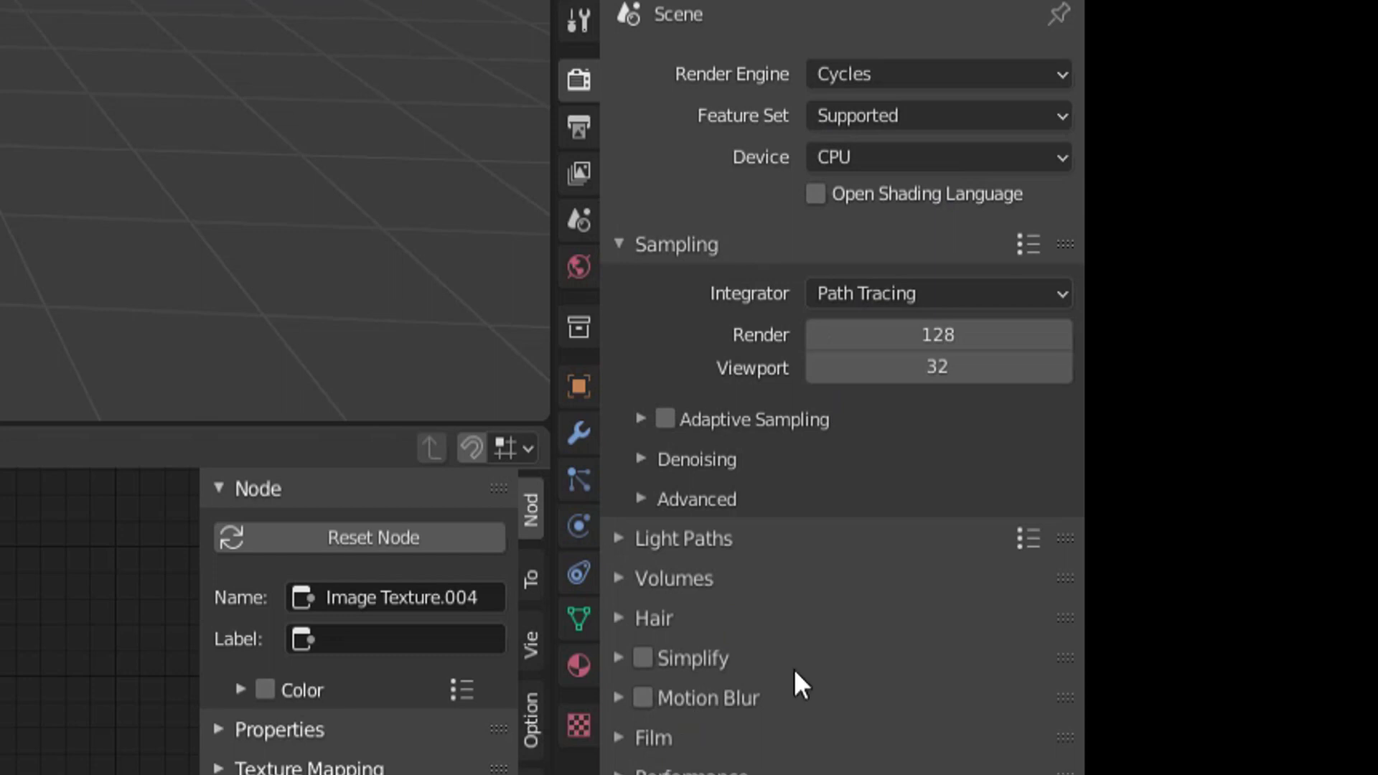
Set up a Diffuse bake with only the Color contribution, leaving Direct, Indirect and Selected to Active off.
scroll(800, 657, "down", 10)
left_click(940, 351)
left_click(850, 679)
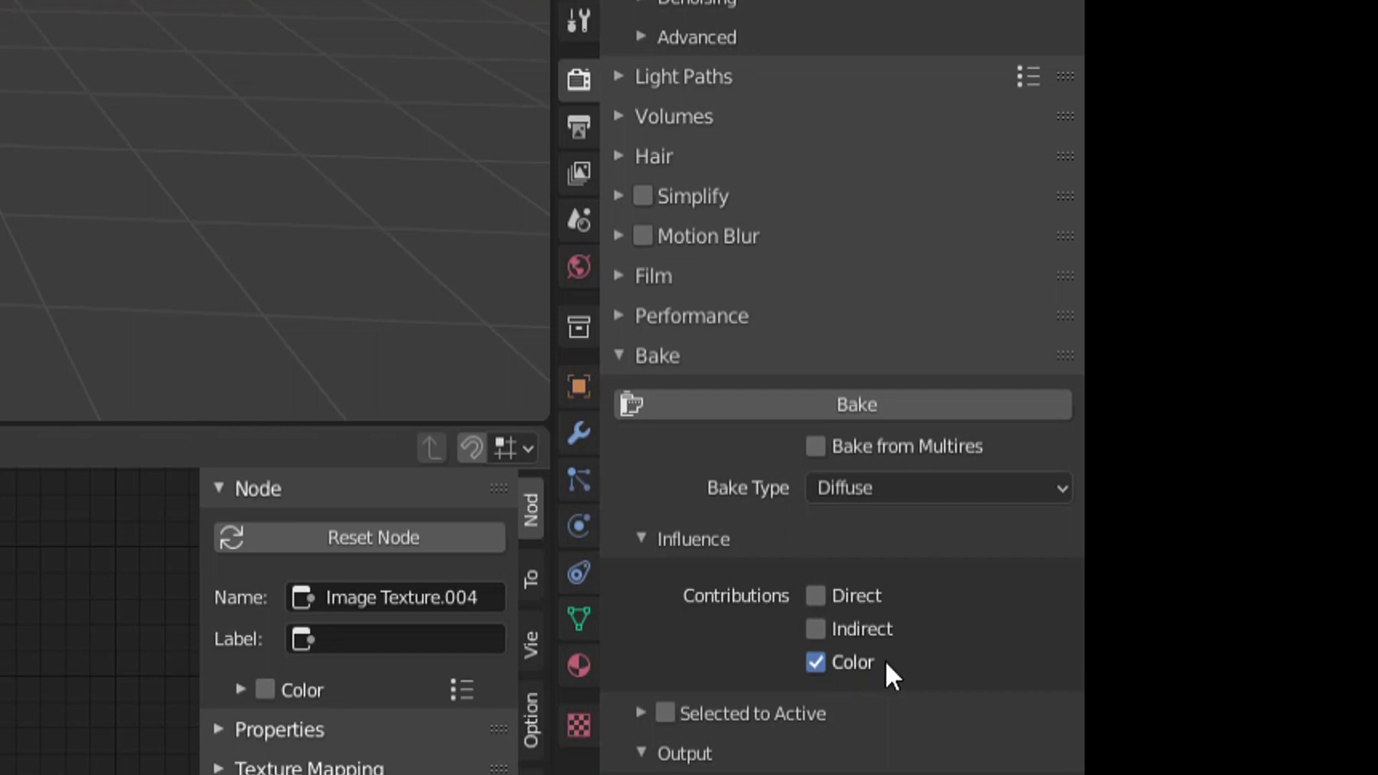
left_click(666, 714)
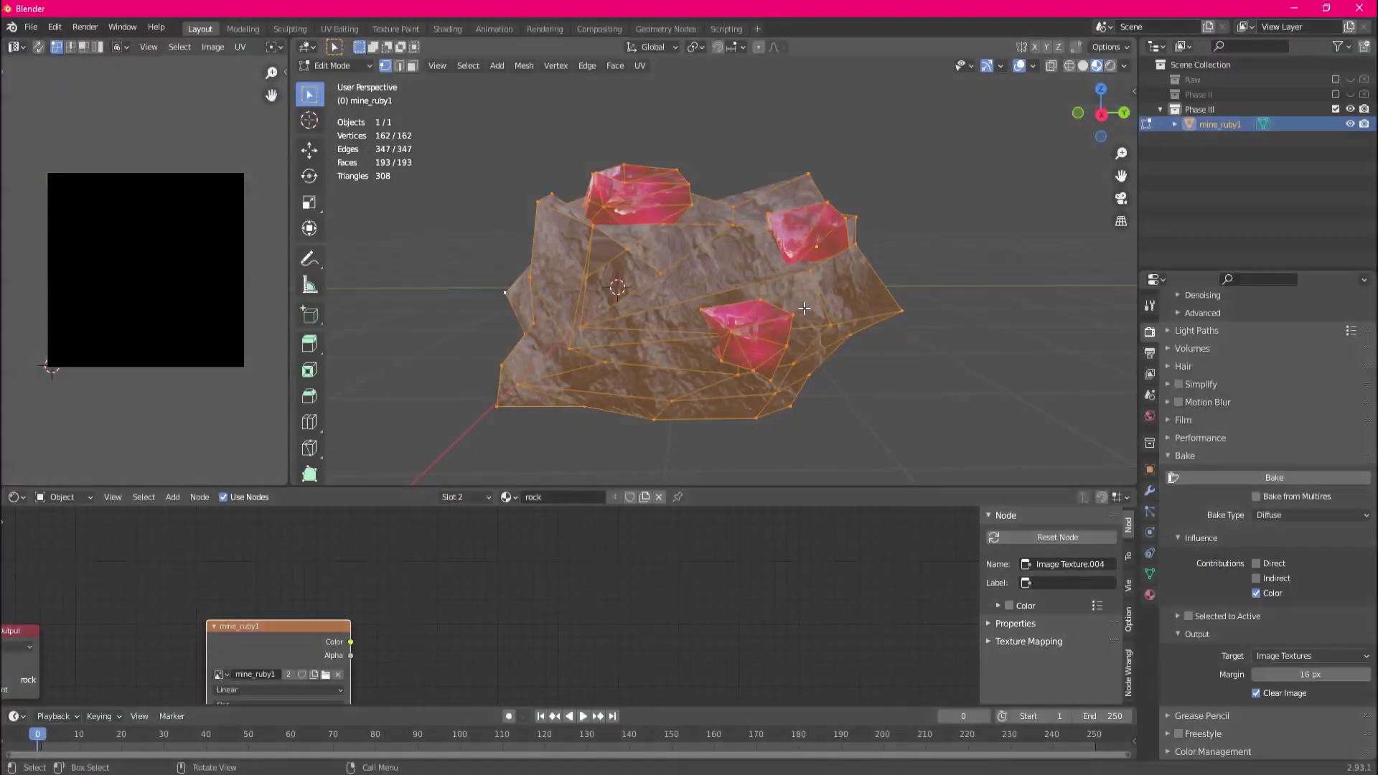
Check in Edit Mode that the whole mine_ruby1 mesh is selected, return to Object Mode and bake the diffuse color.
key("Tab")
key("Tab")
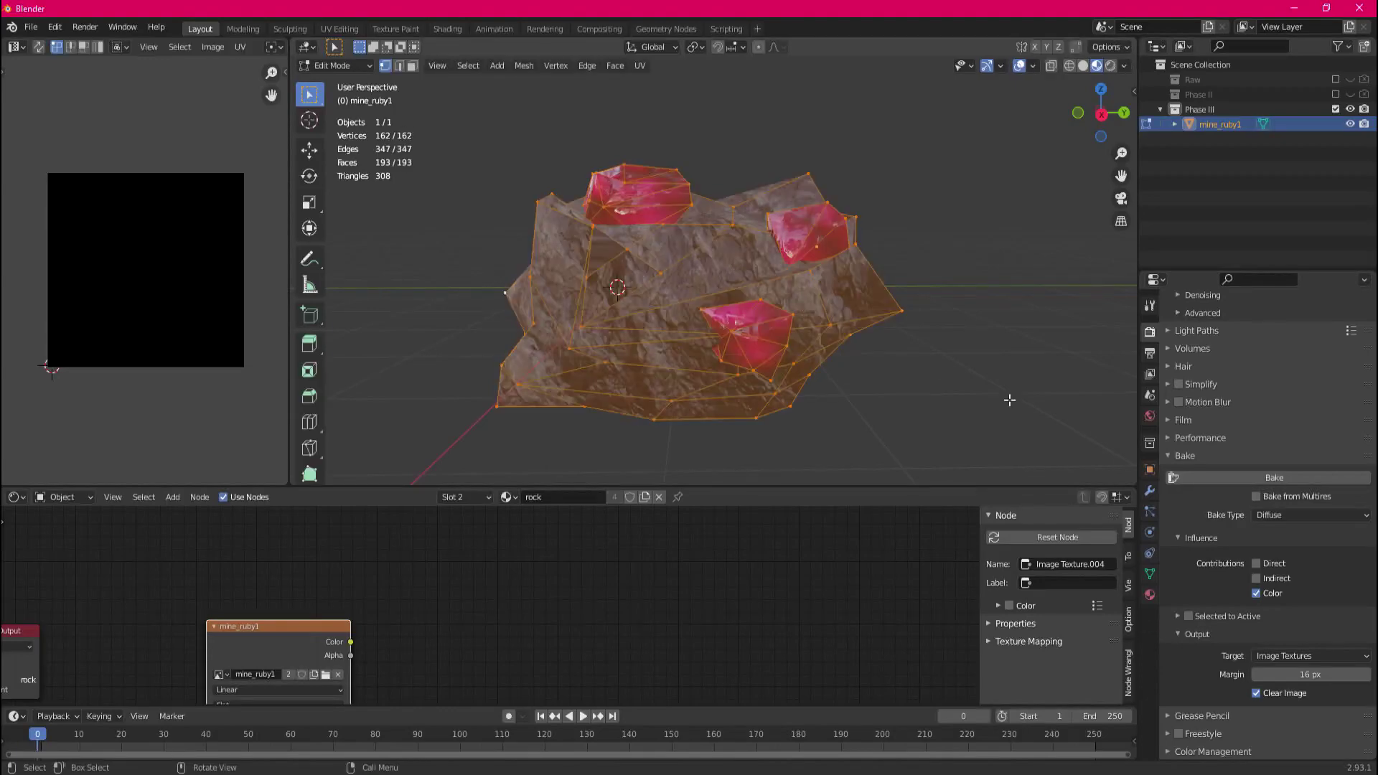
left_click(1255, 480)
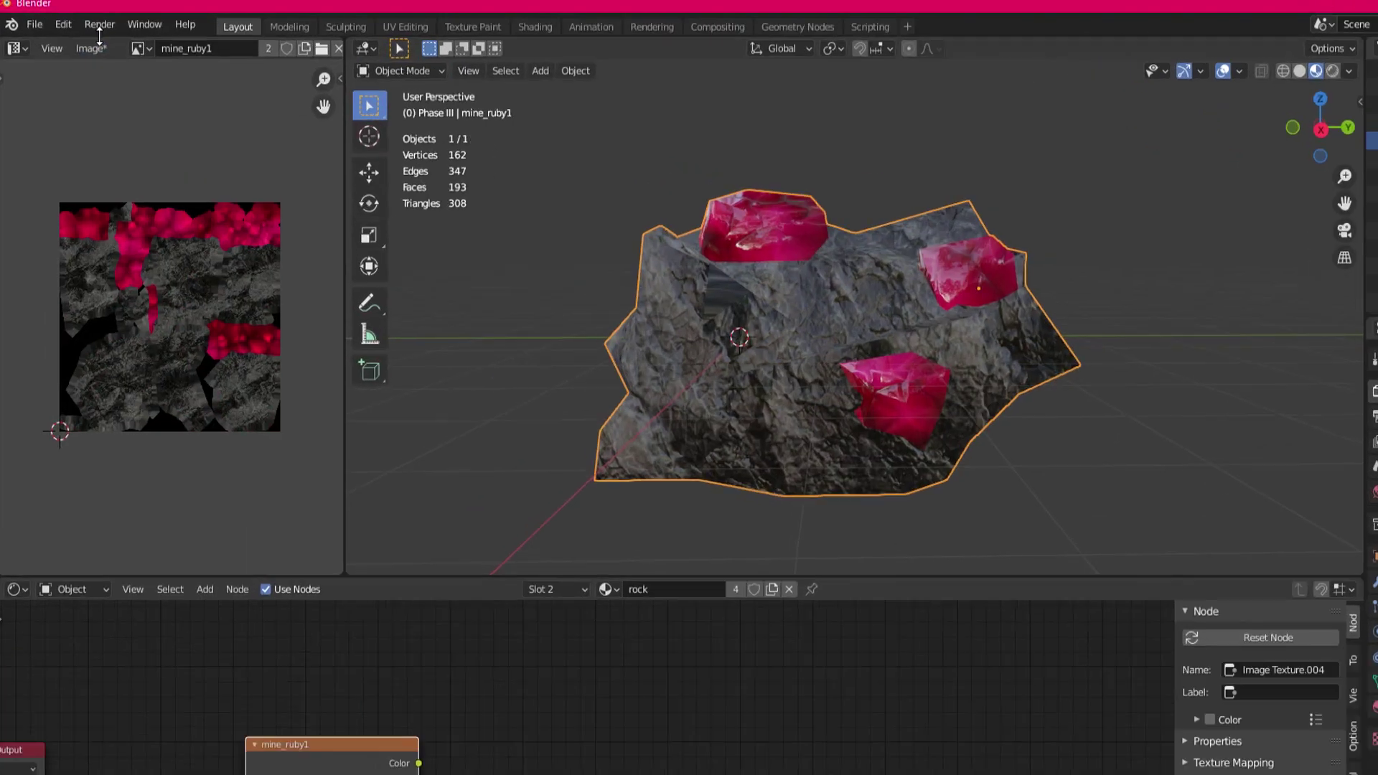
Save the baked image as mine_ruby1.jpg in the mine_ruby1 model folder.
left_click(76, 47)
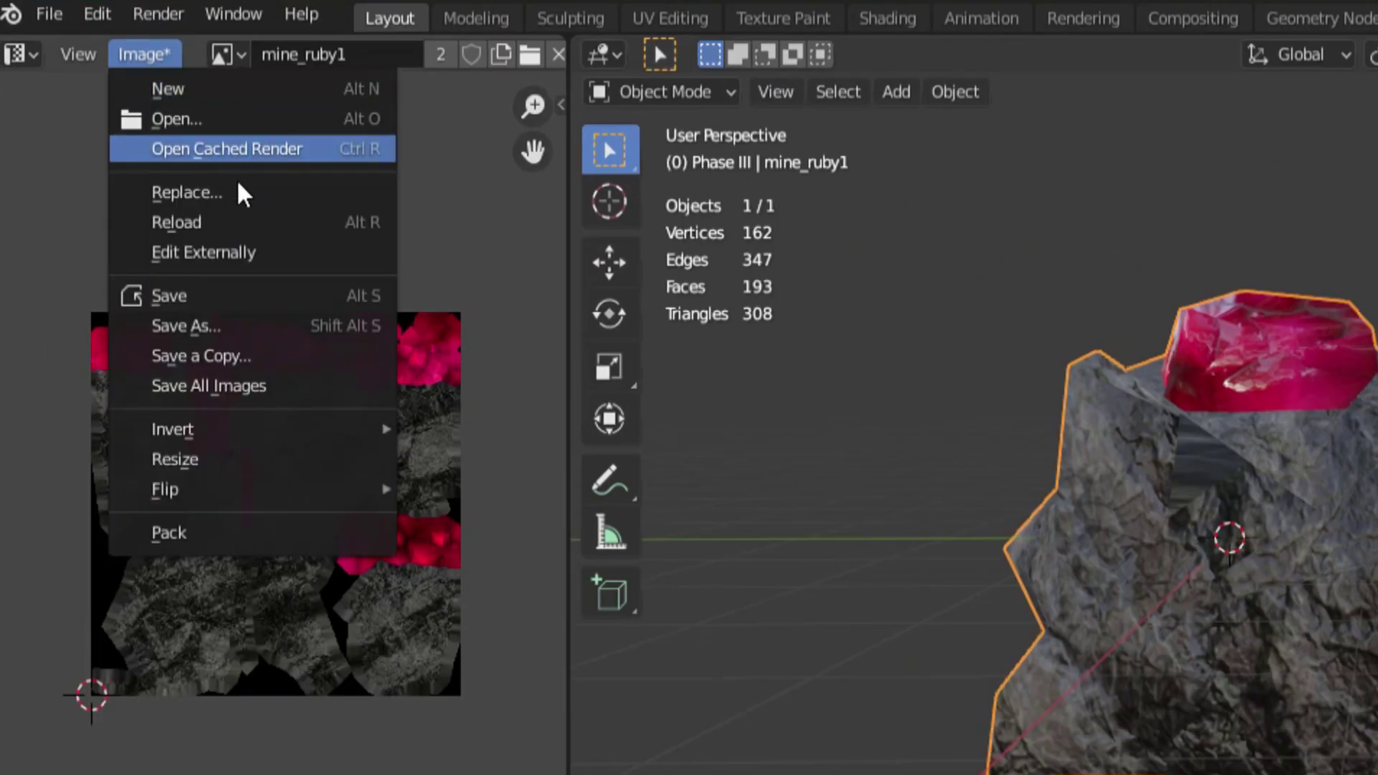
left_click(200, 324)
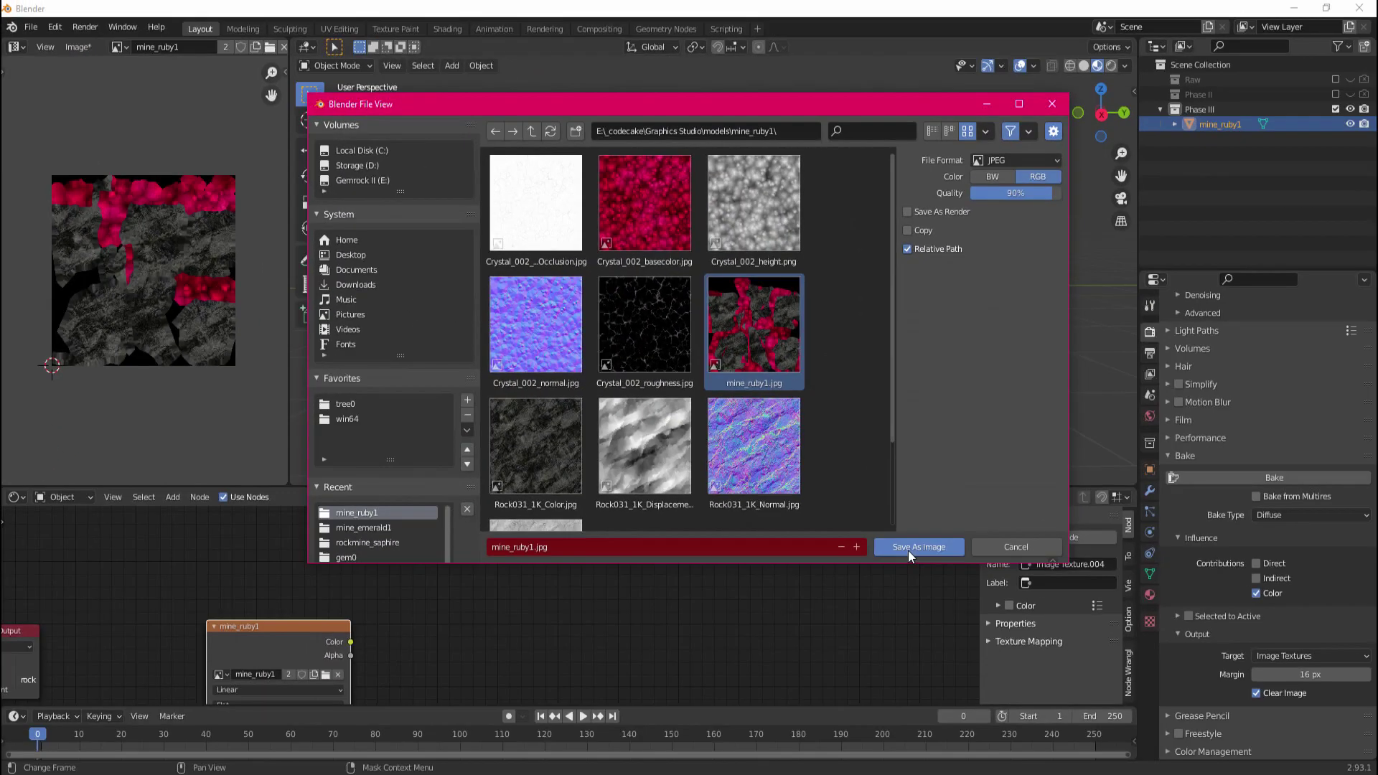
left_click(906, 550)
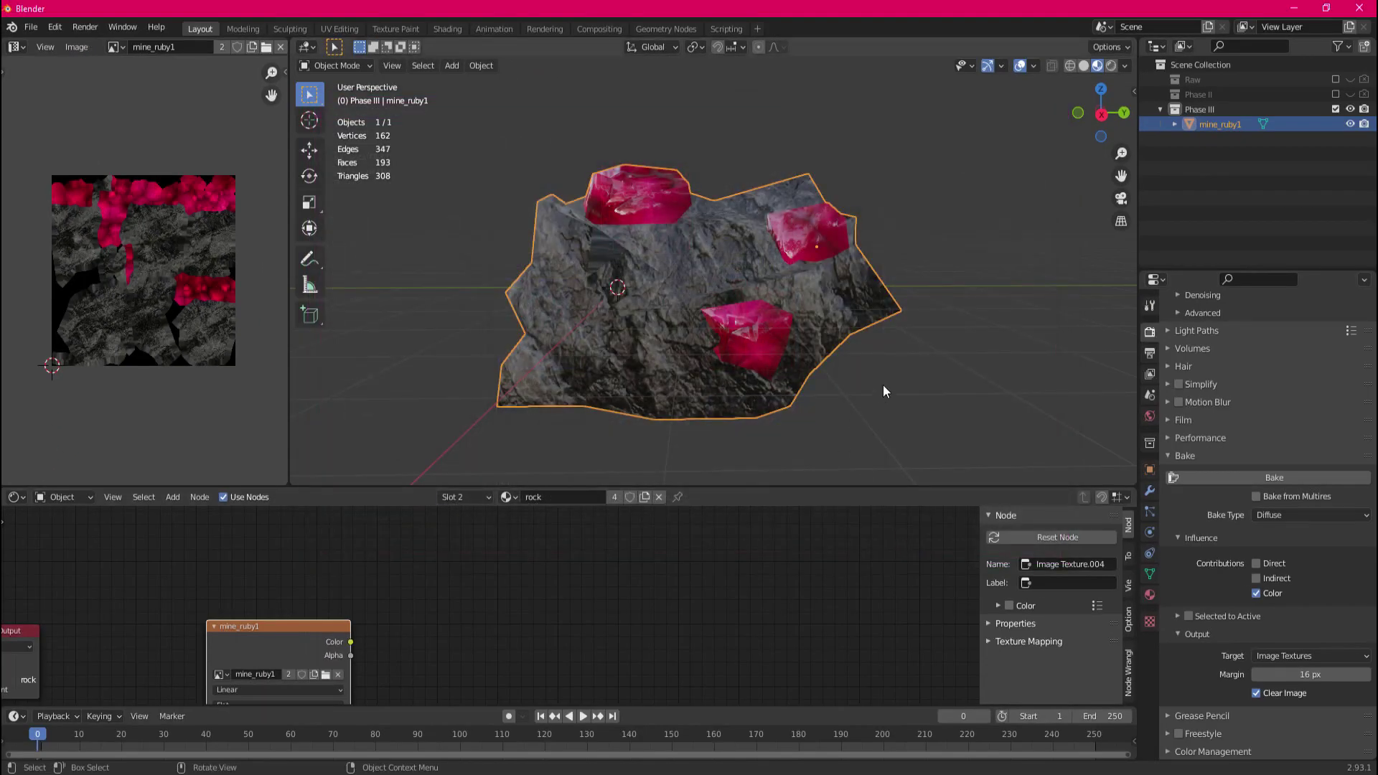
Remove the ruby and rock material slots from the mine_ruby1 object.
scroll(507, 587, "down", 15)
middle_click_drag(507, 587, 639, 517)
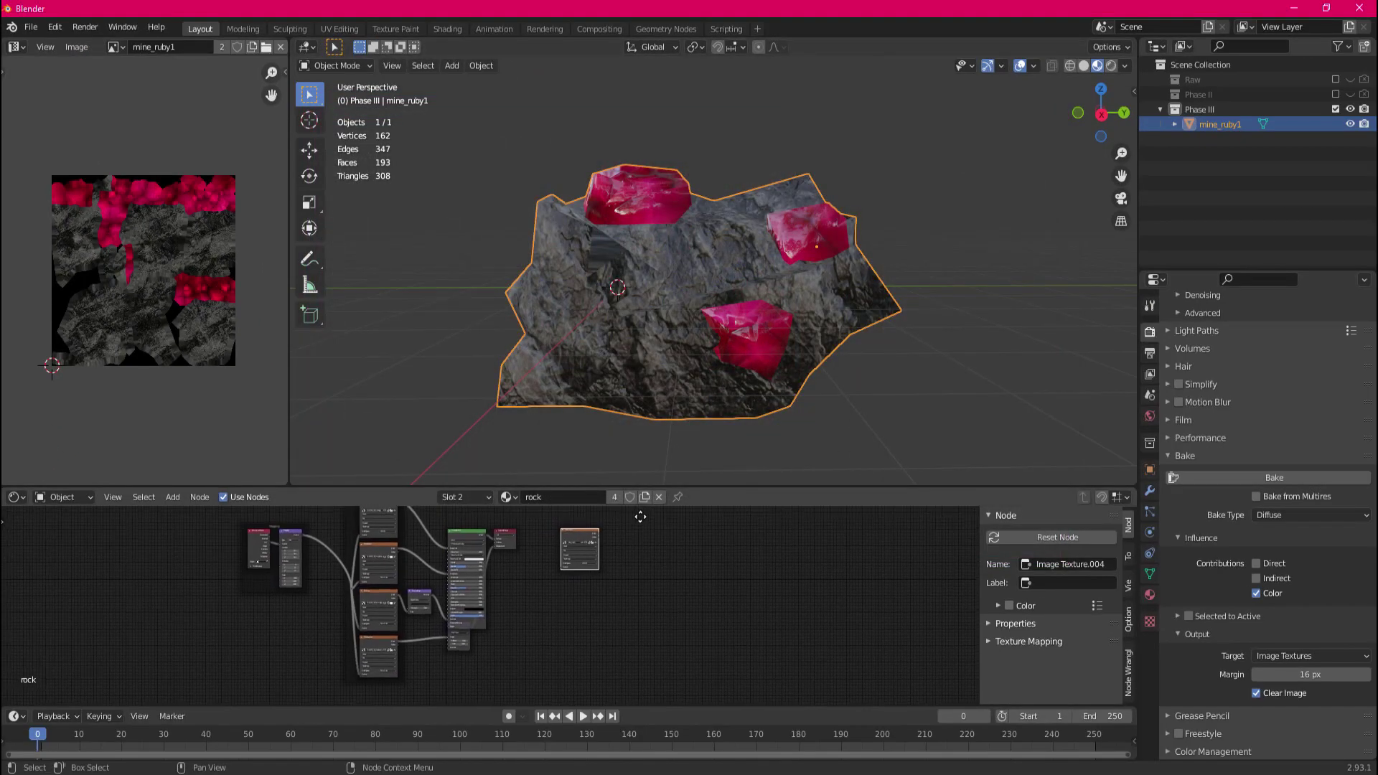
left_click(1150, 595)
scroll(1214, 386, "up", 6)
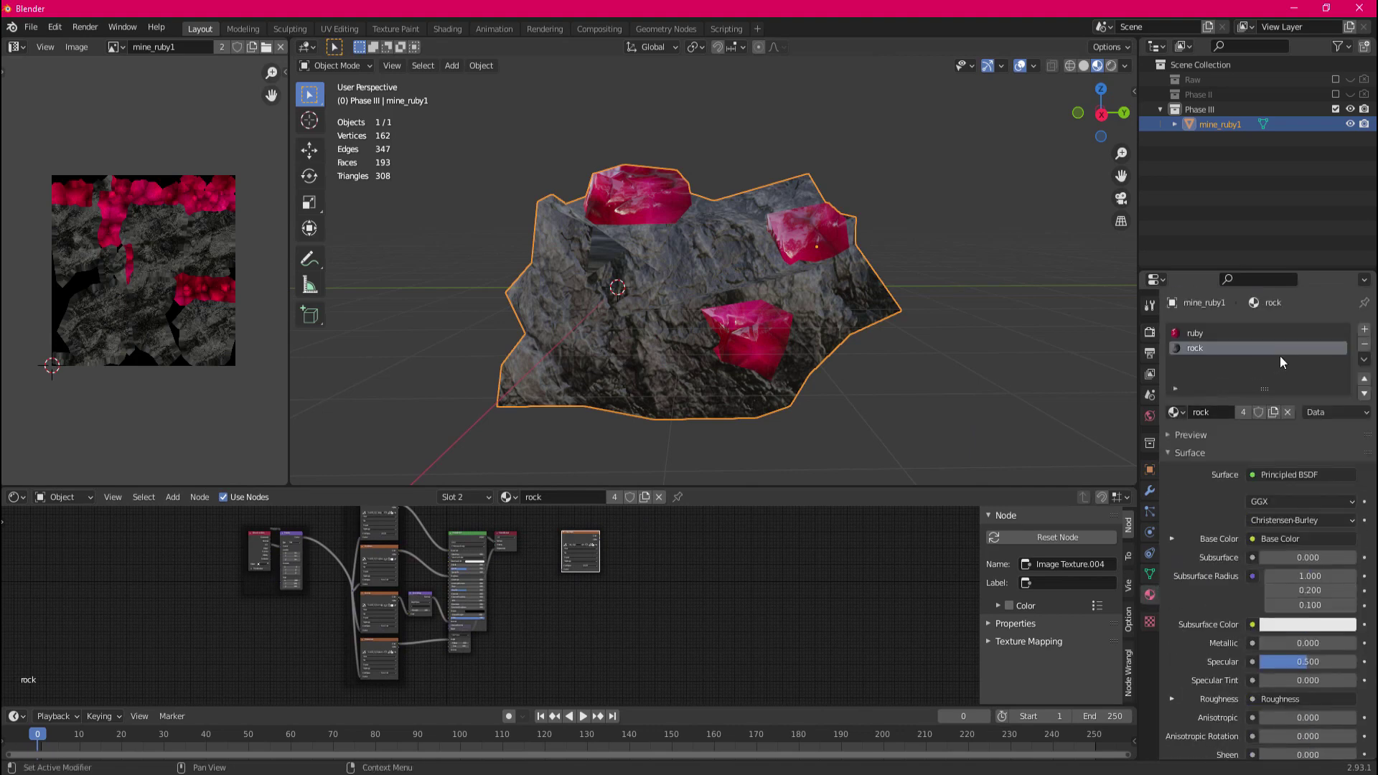
left_click(1362, 344)
left_click(1364, 346)
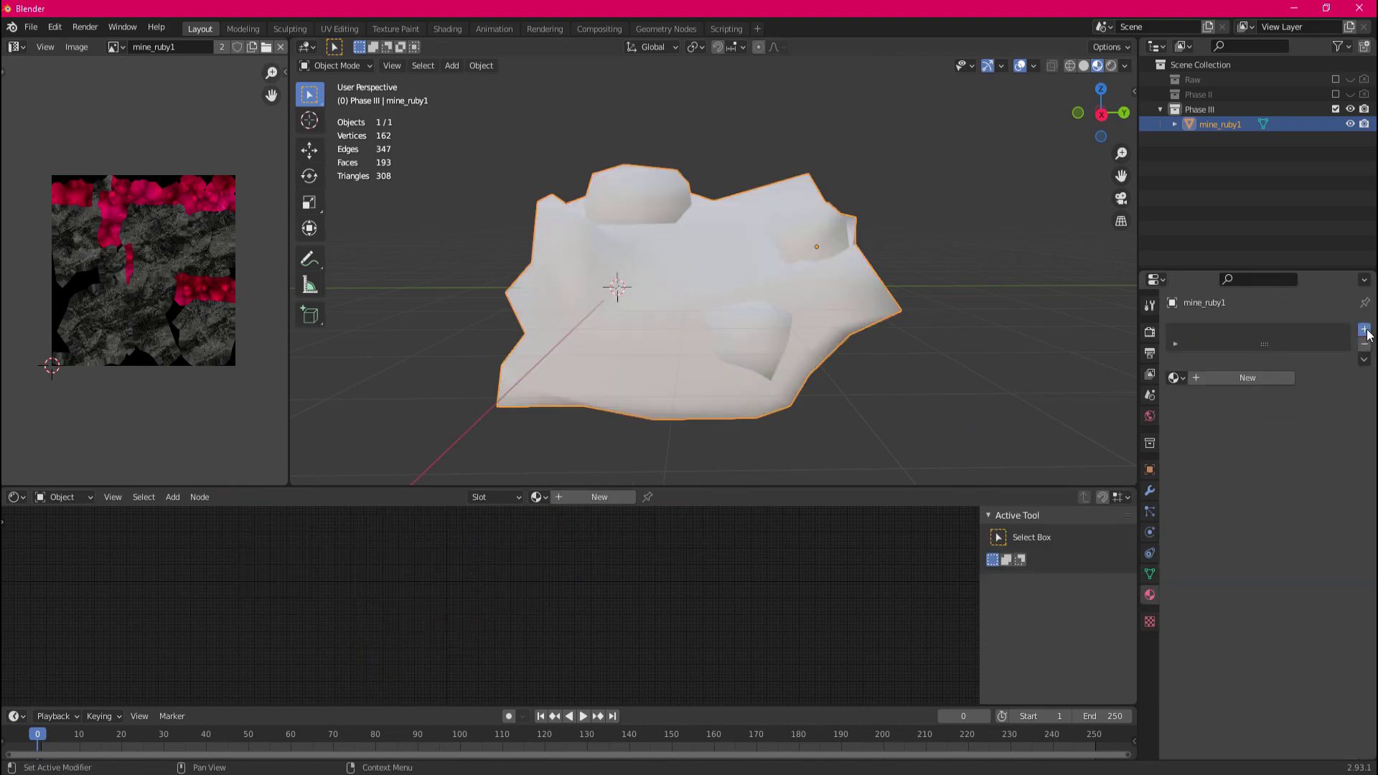
Add a new material named mine_ruby1 and feed its Base Color from an Image Texture.
left_click(1362, 332)
left_click(1247, 378)
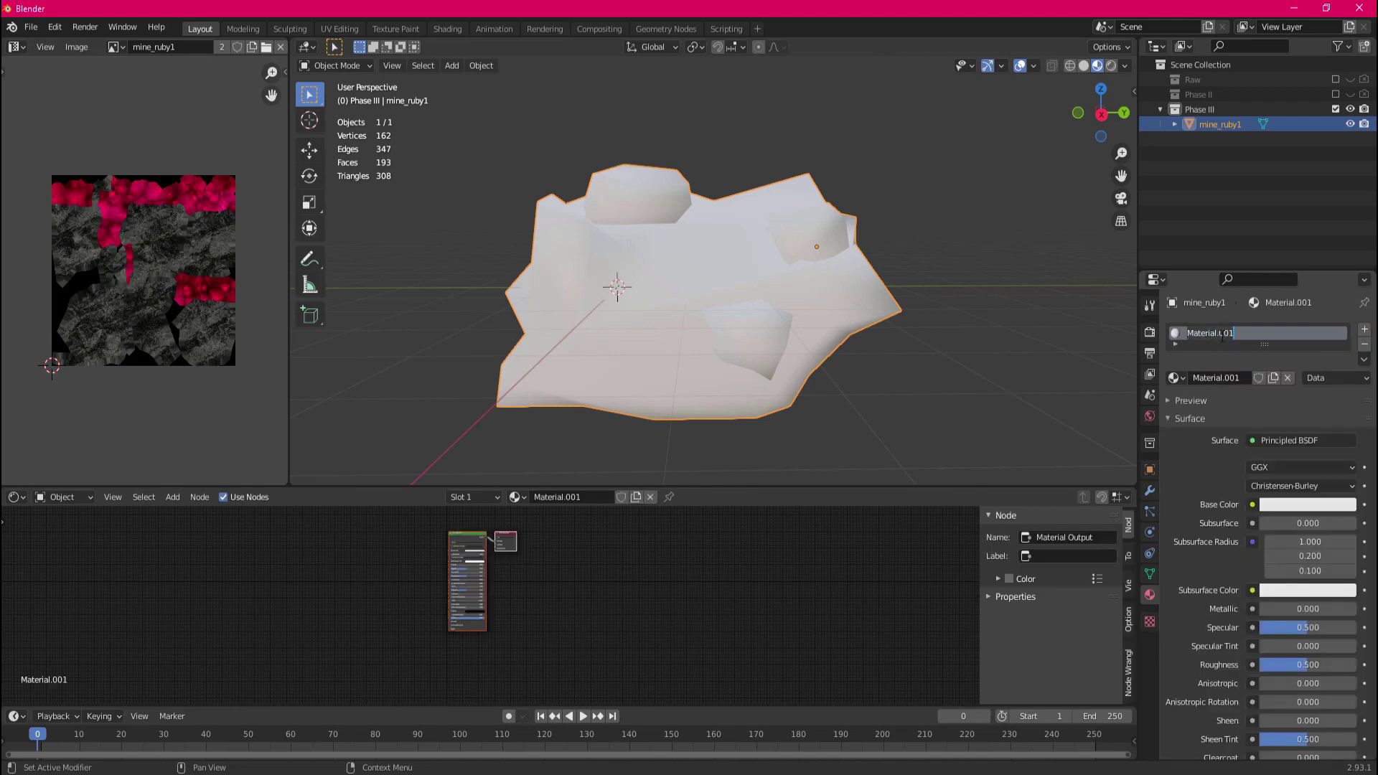
left_click(1255, 506)
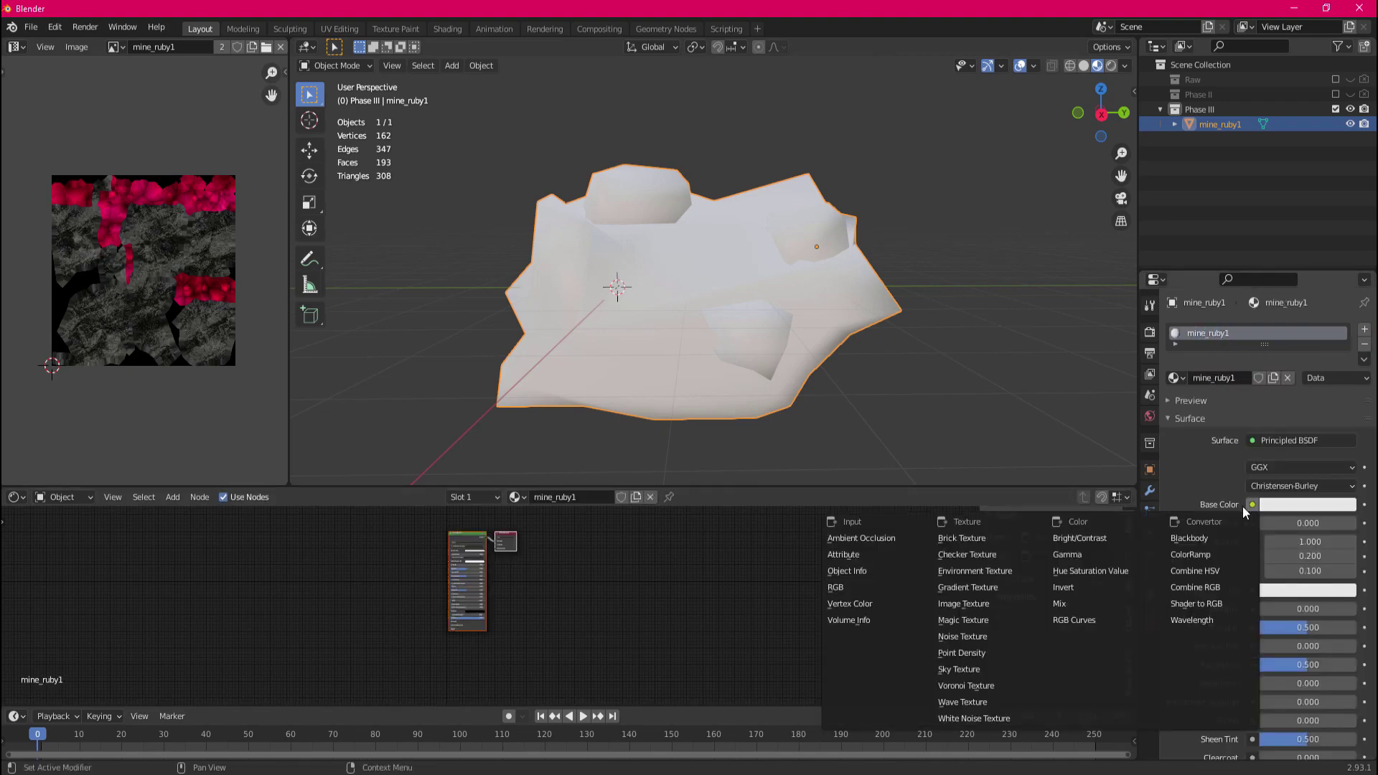
left_click(990, 605)
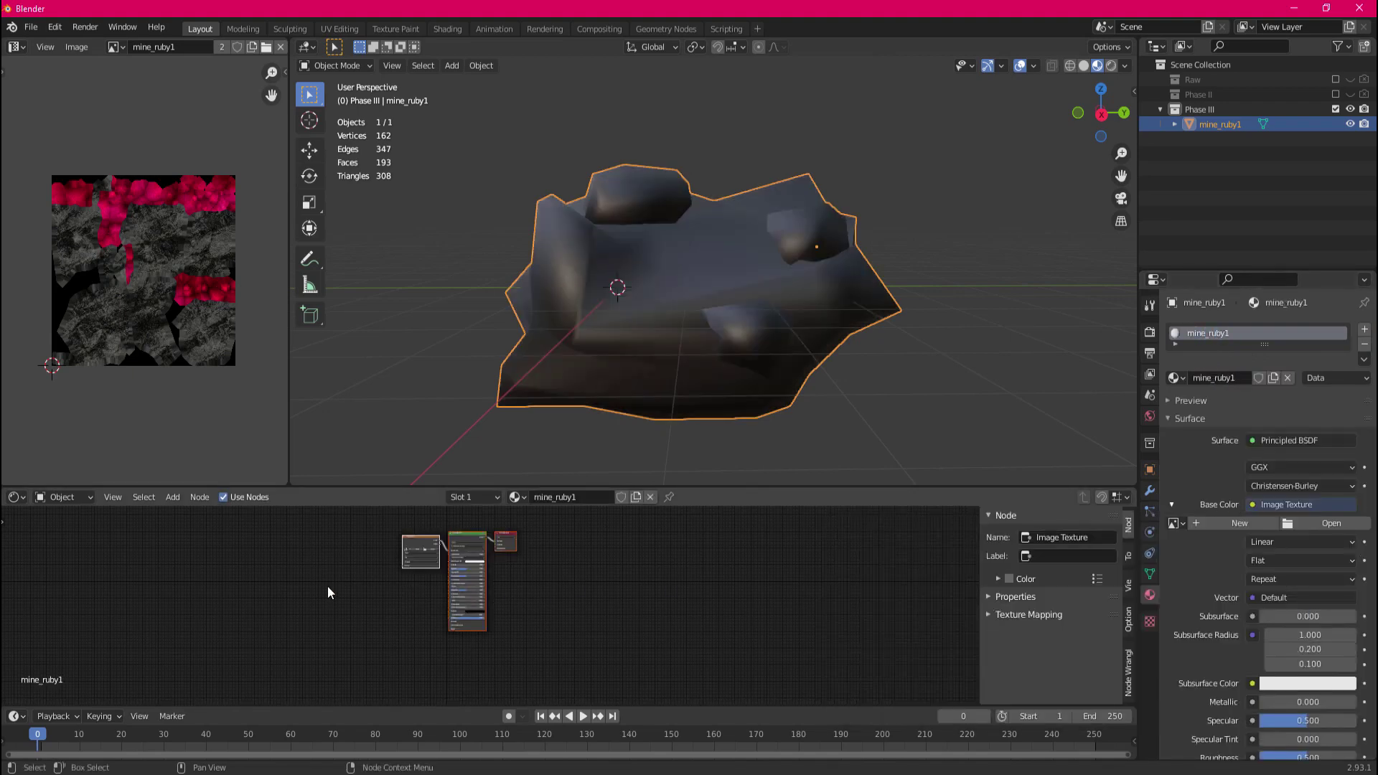
Load mine_ruby1.jpg from the mine_ruby1 folder into the new material's Base Color texture.
scroll(329, 584, "up", 6)
scroll(391, 592, "up", 5)
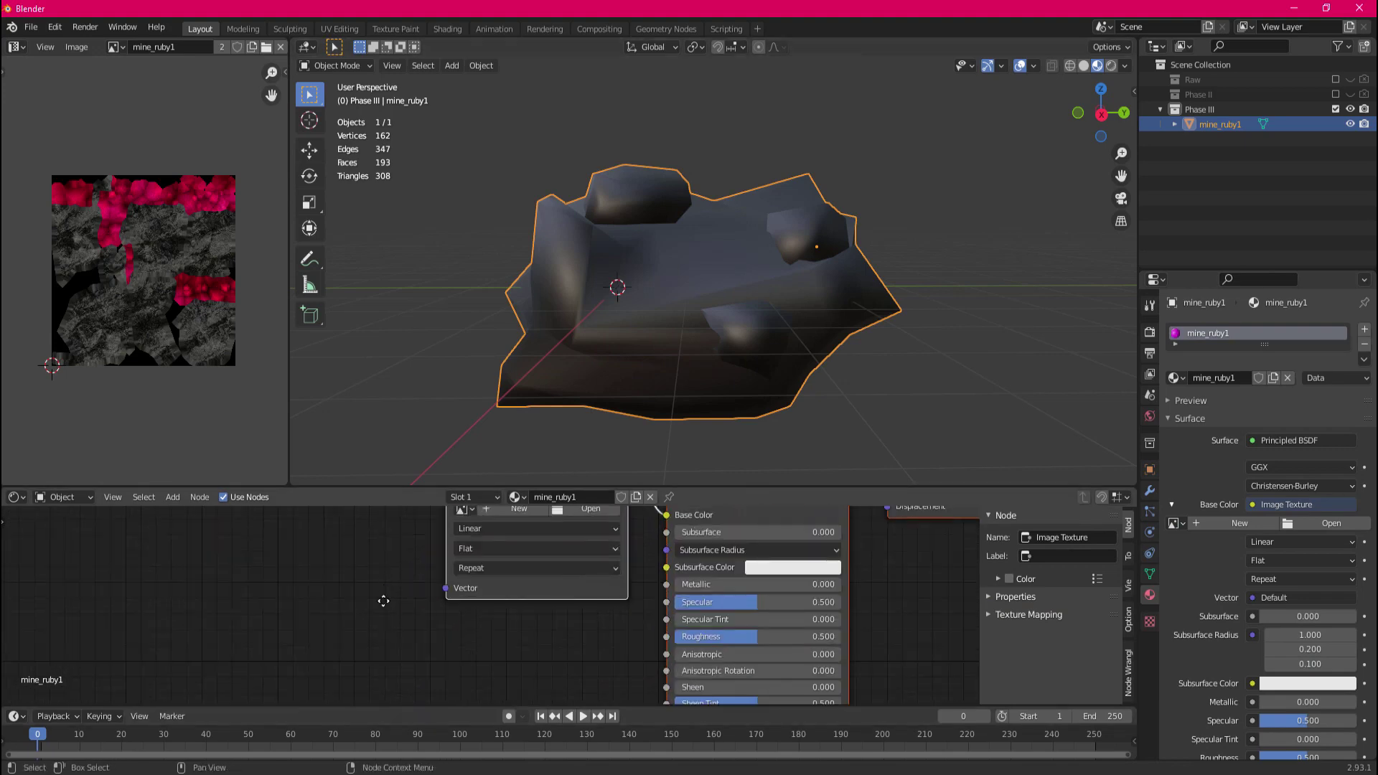
middle_click_drag(382, 600, 360, 699)
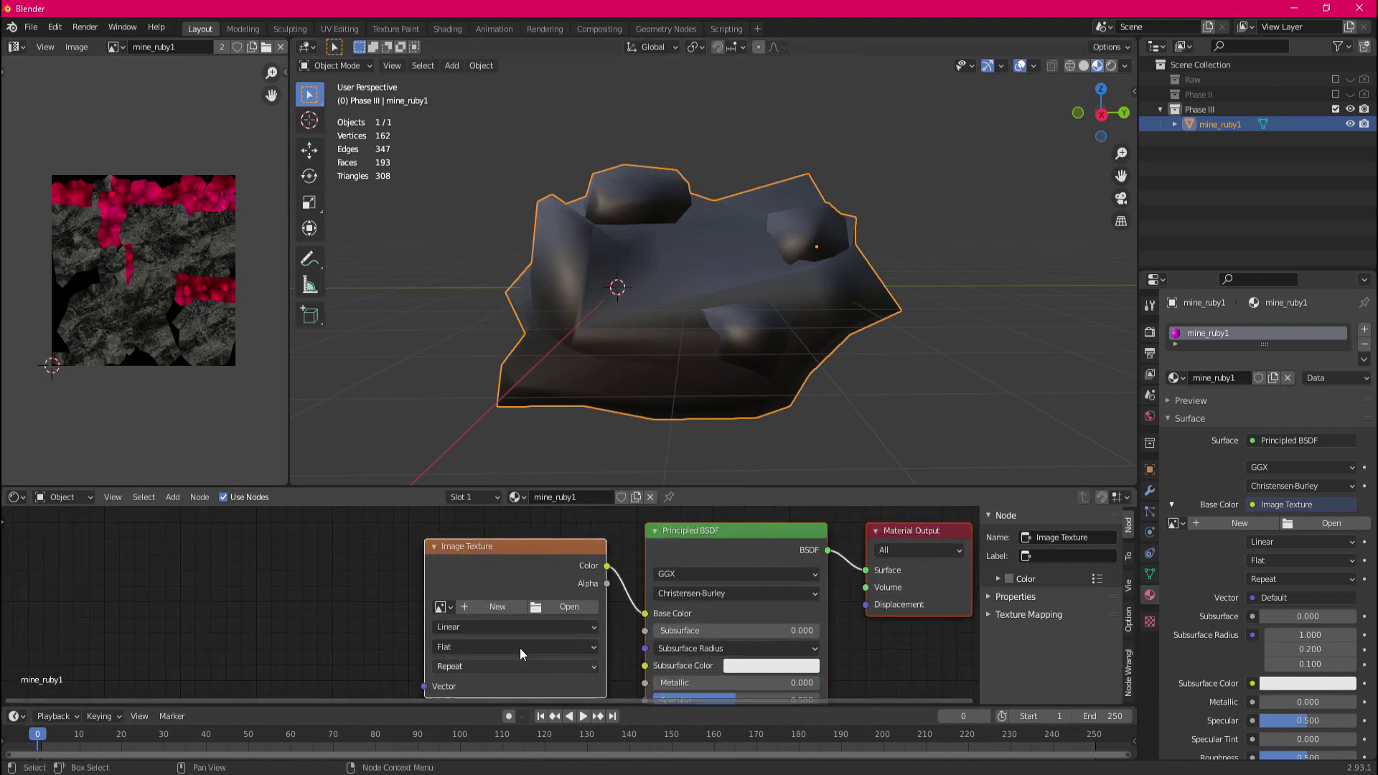
left_click(1329, 523)
left_click(358, 513)
left_click(536, 326)
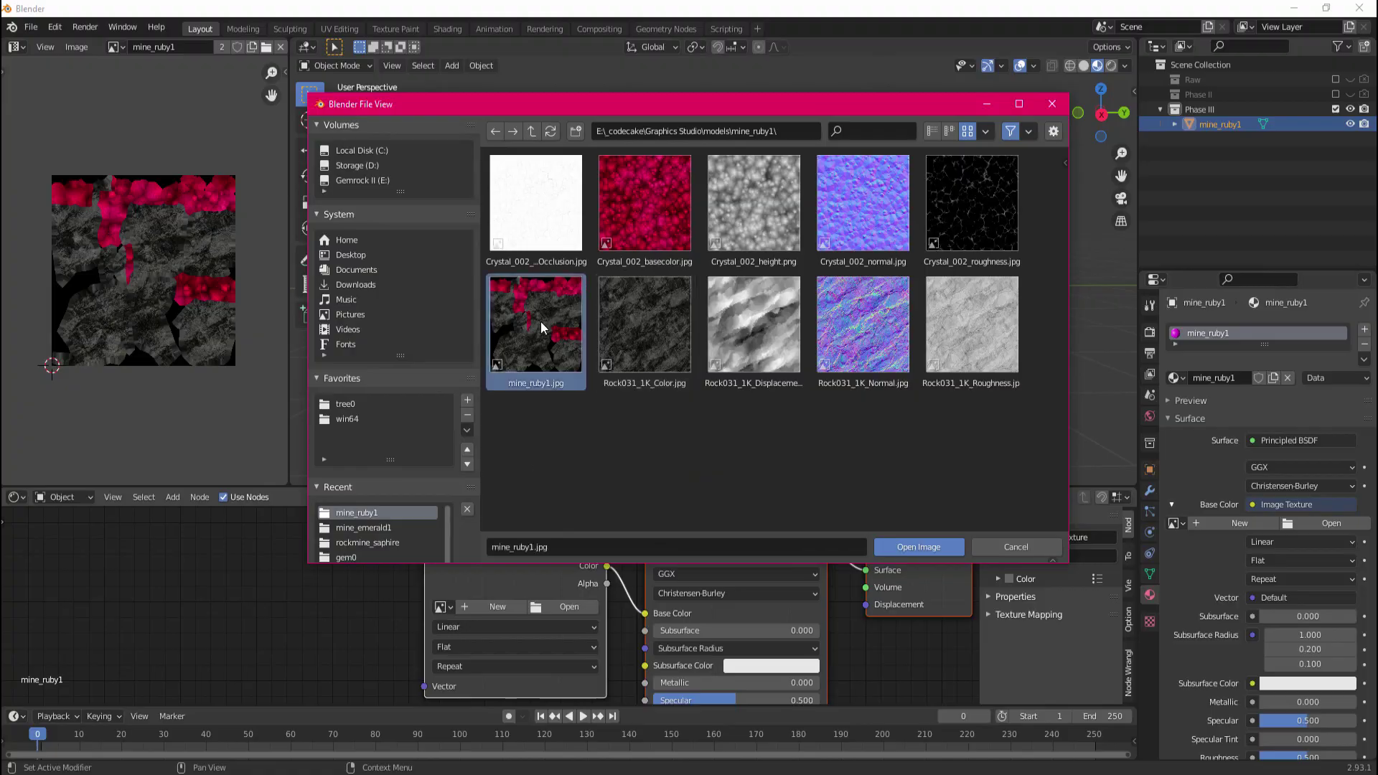
left_click(919, 547)
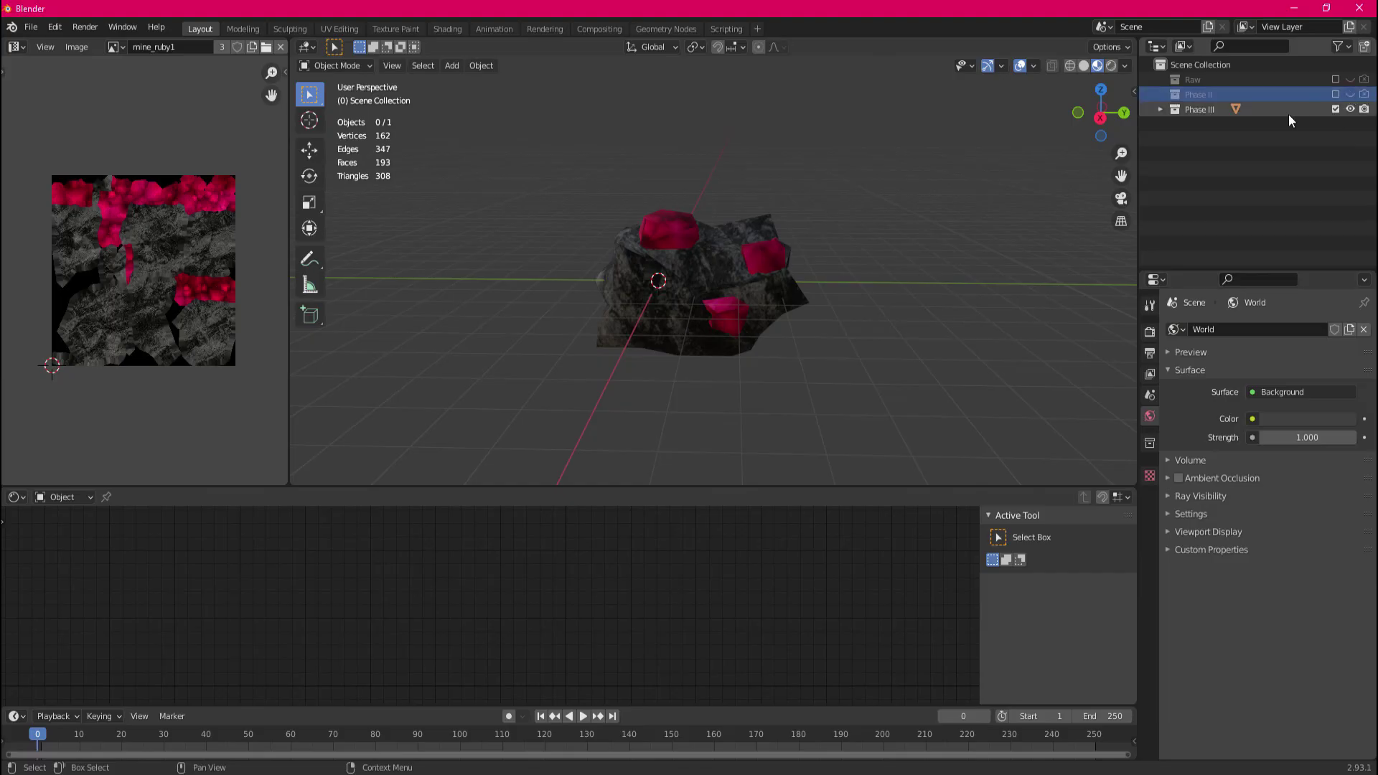
Start an FBX export into the mine_ruby1 folder with the file name mine_ruby1.fbx.
left_click(1289, 113)
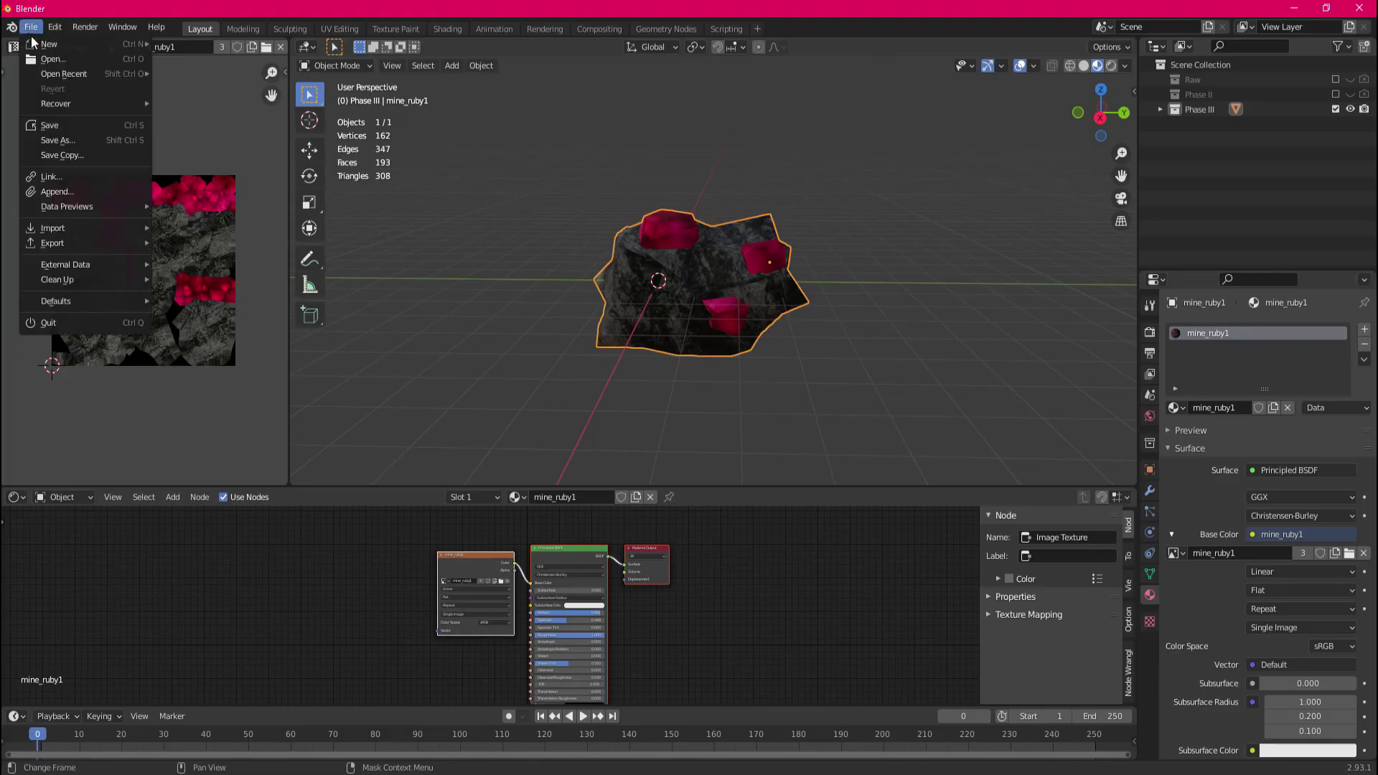
mouse_move(105, 241)
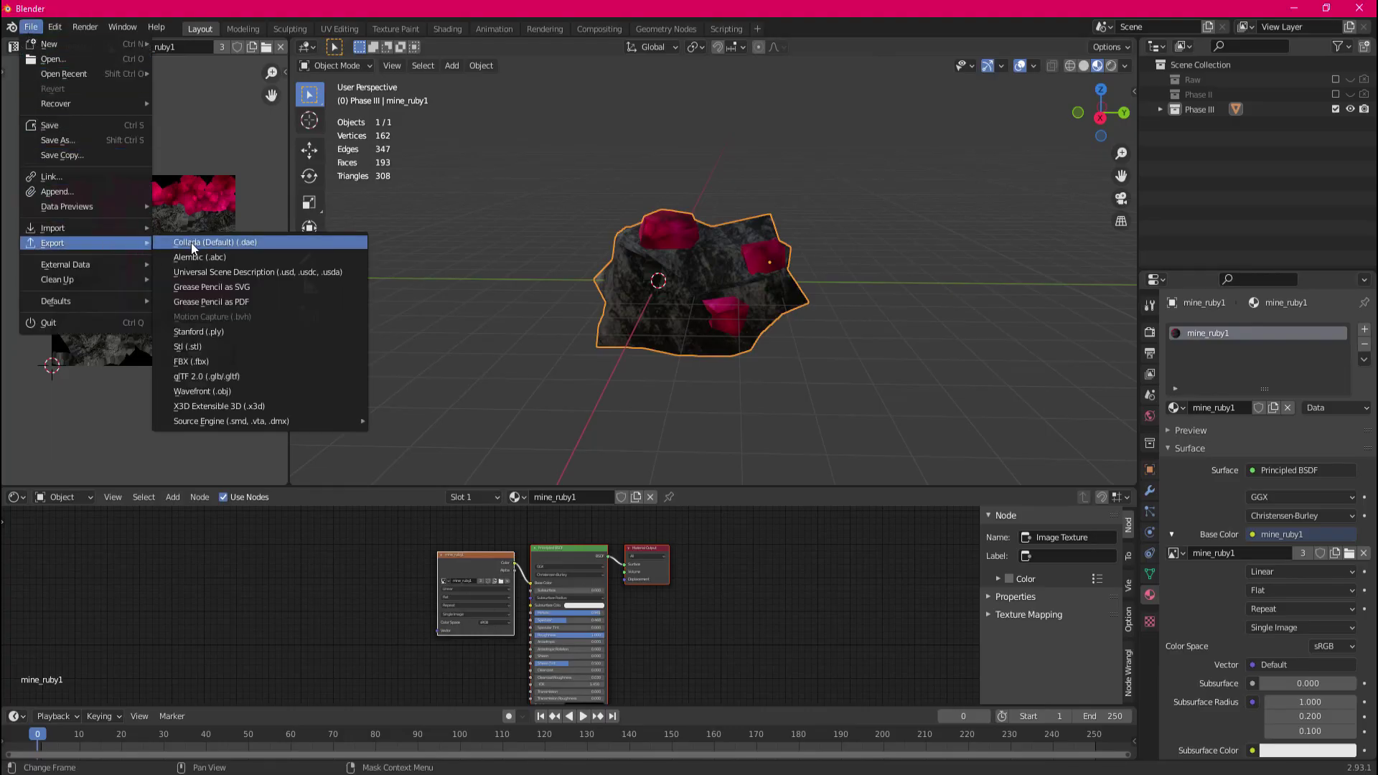
left_click(209, 360)
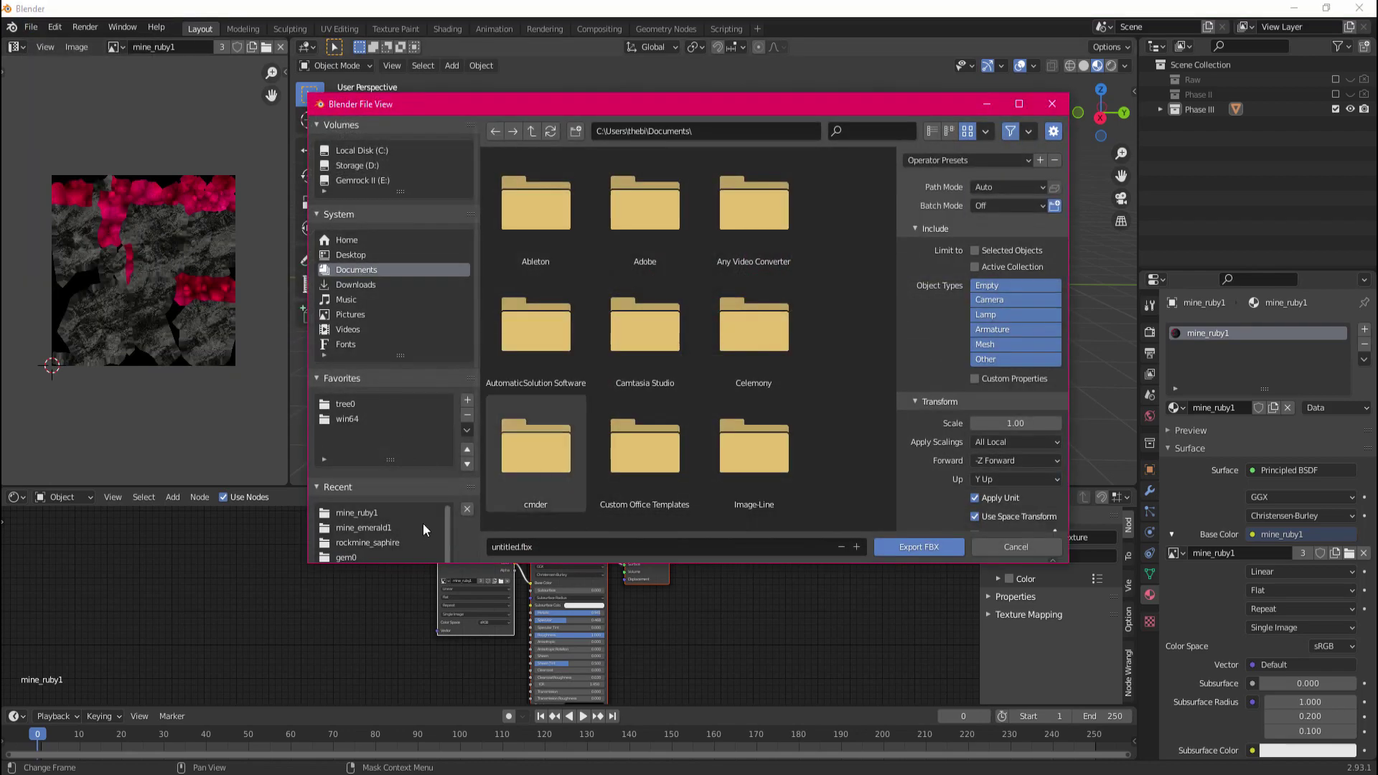
left_click(373, 513)
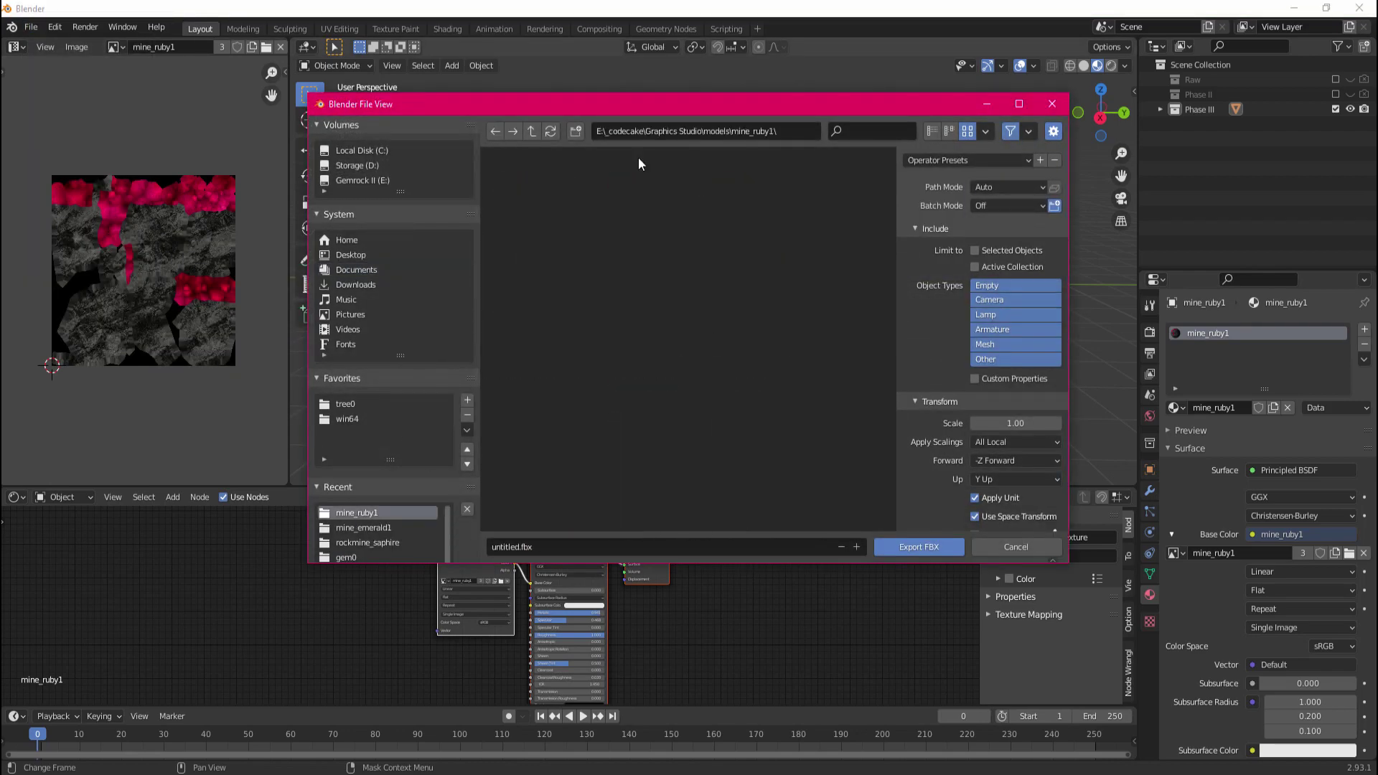
left_click(601, 550)
type("mine_ruby1")
key("Return")
Set the export's path mode to Copy with embedded textures and export the FBX file.
left_click(1033, 186)
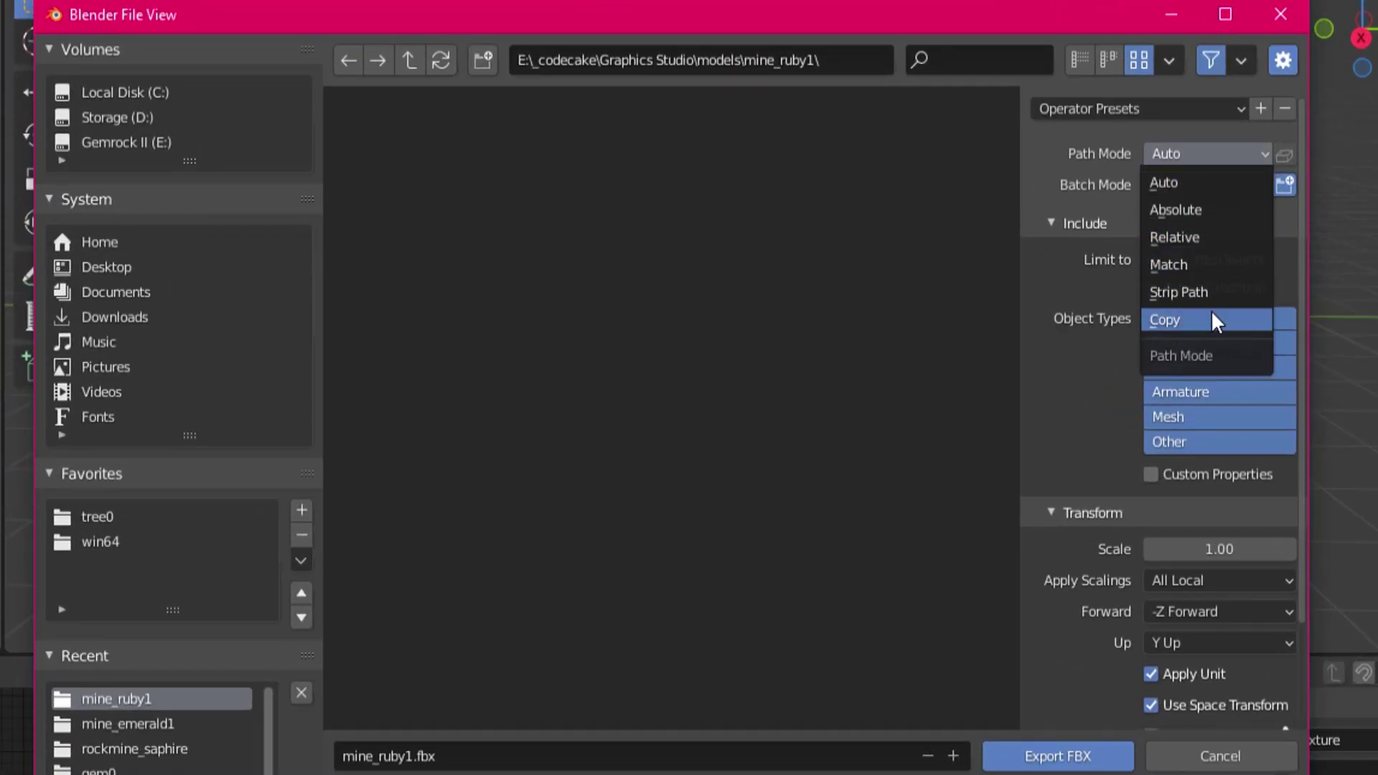
left_click(1211, 322)
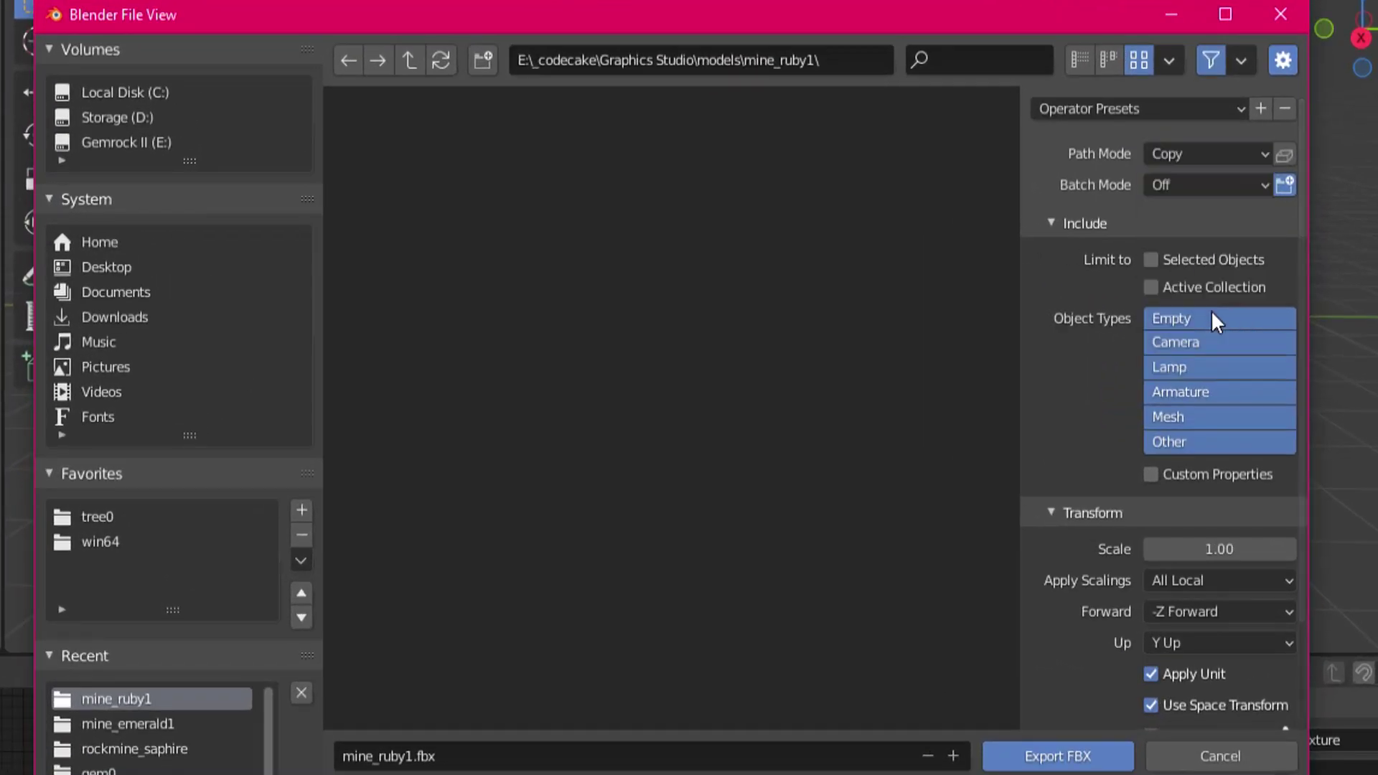
left_click(1245, 154)
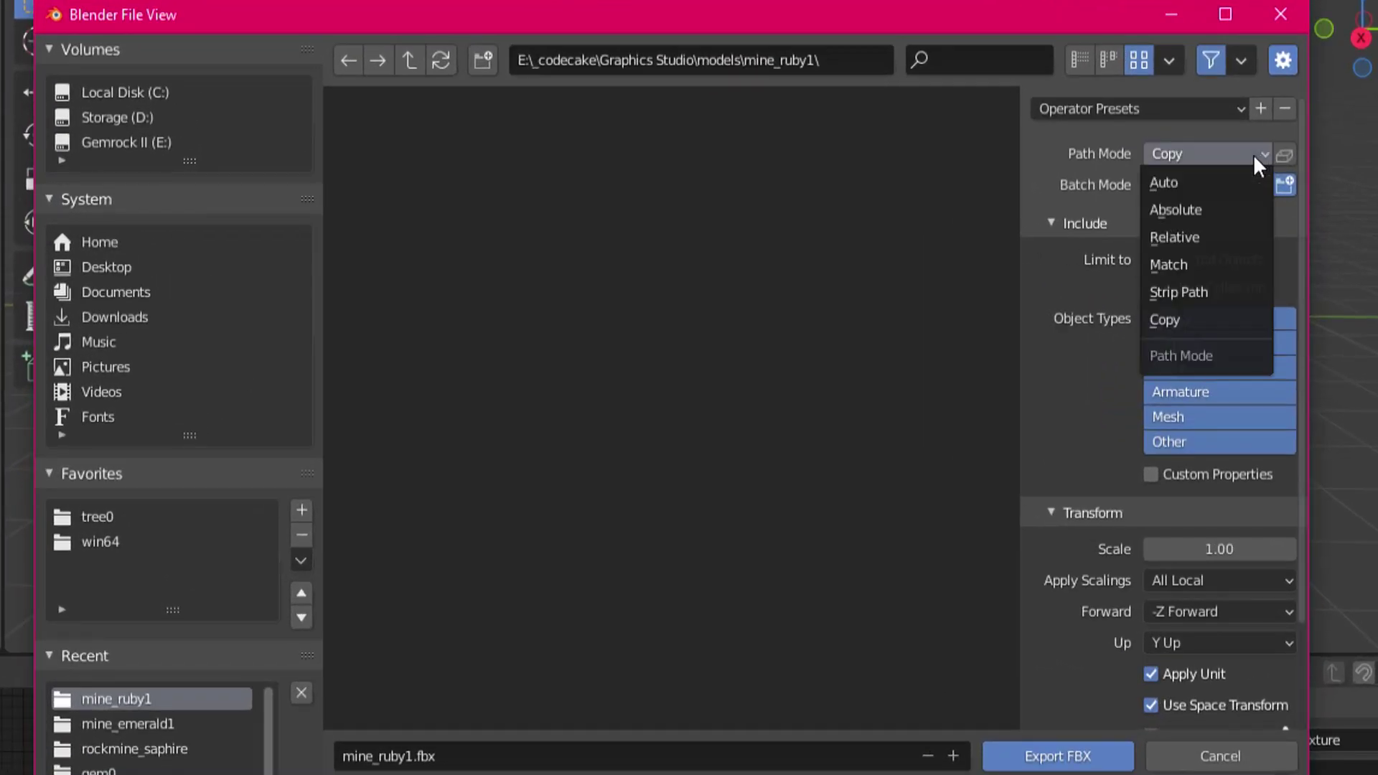
left_click(1222, 181)
left_click(1246, 156)
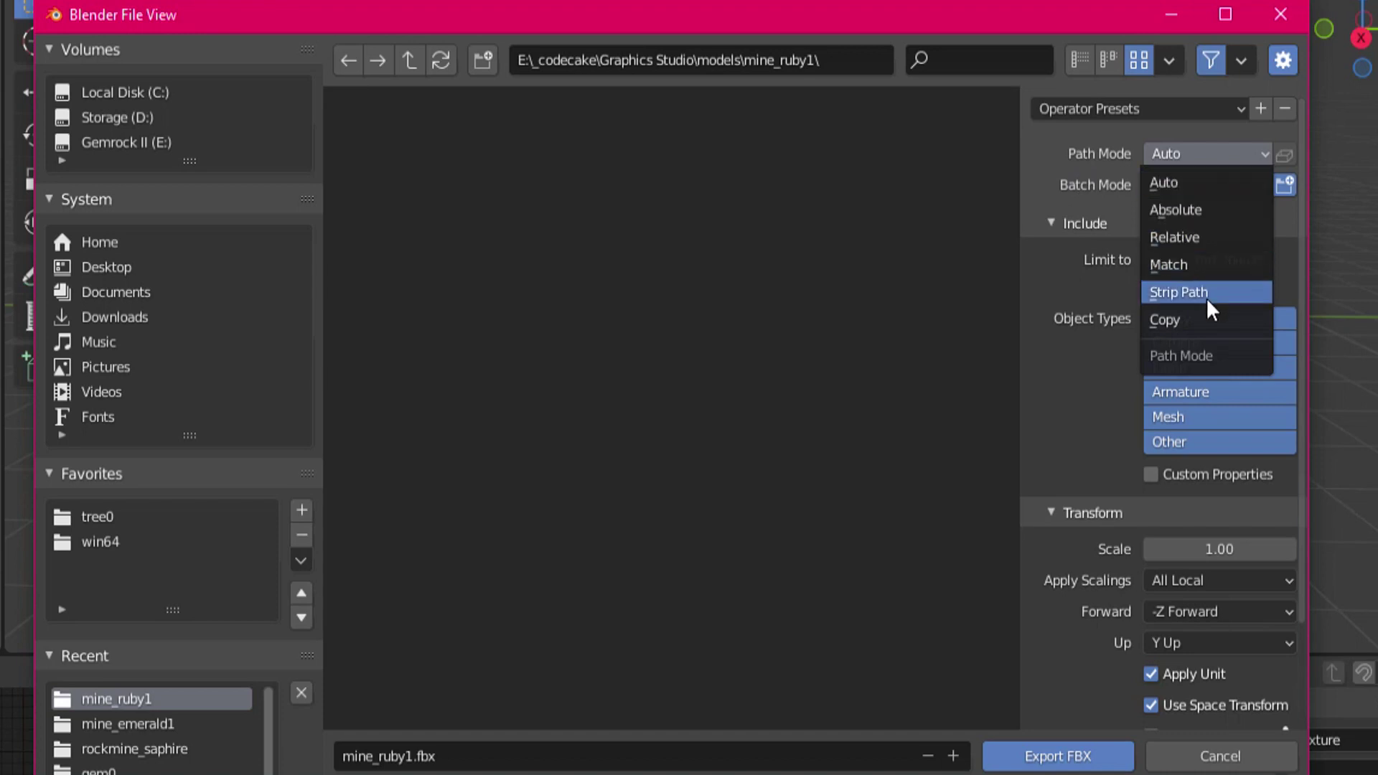
left_click(1185, 320)
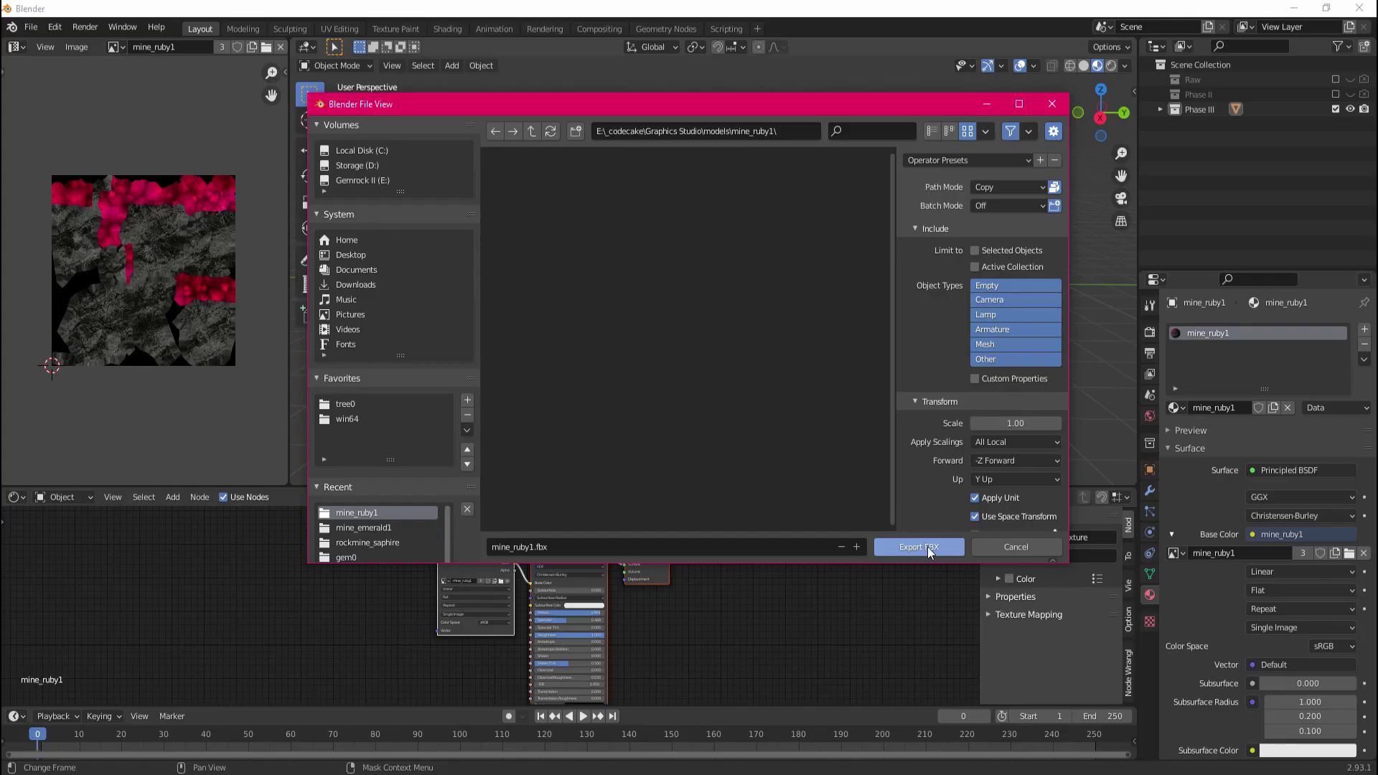
left_click(1058, 756)
Switch to the Asset Browser, open the Material Editor and create a new material.
mouse_move(610, 771)
left_click(605, 725)
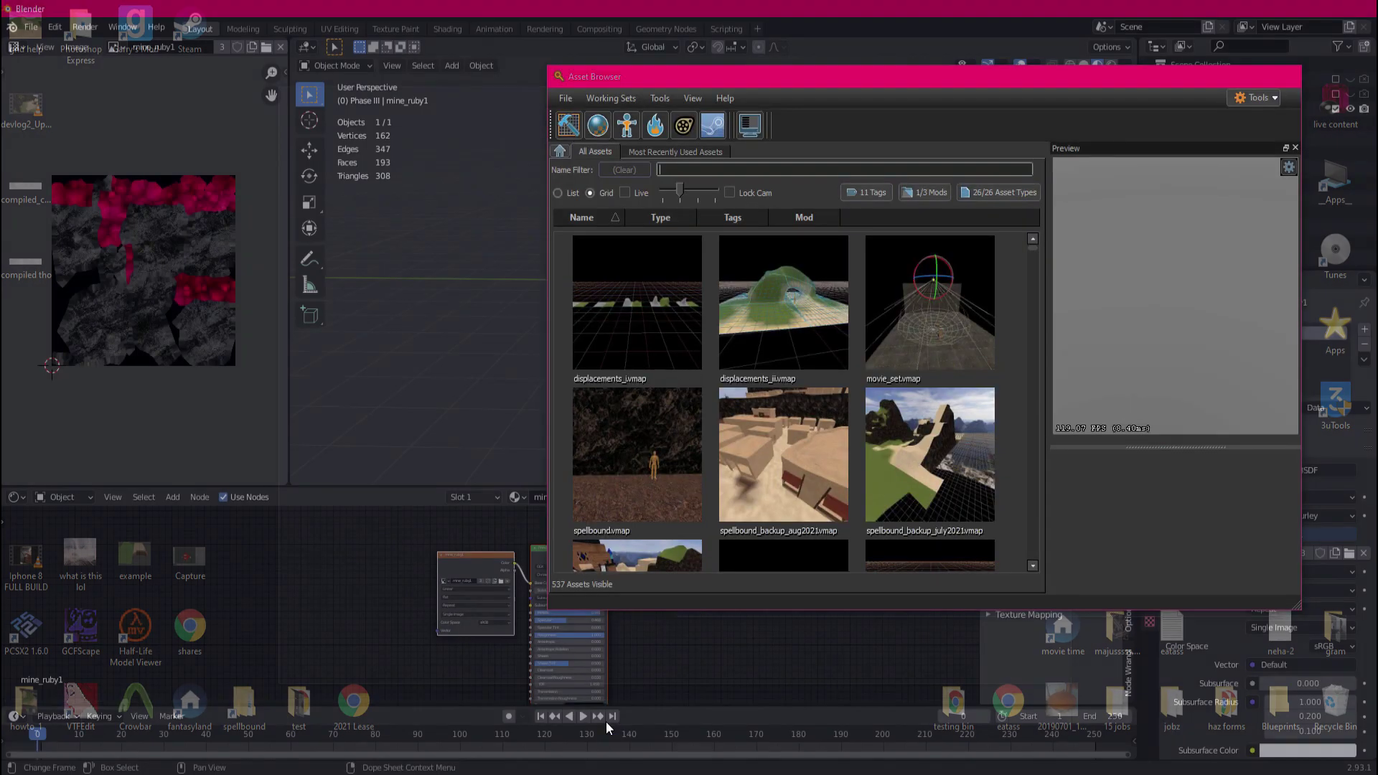
left_click(597, 125)
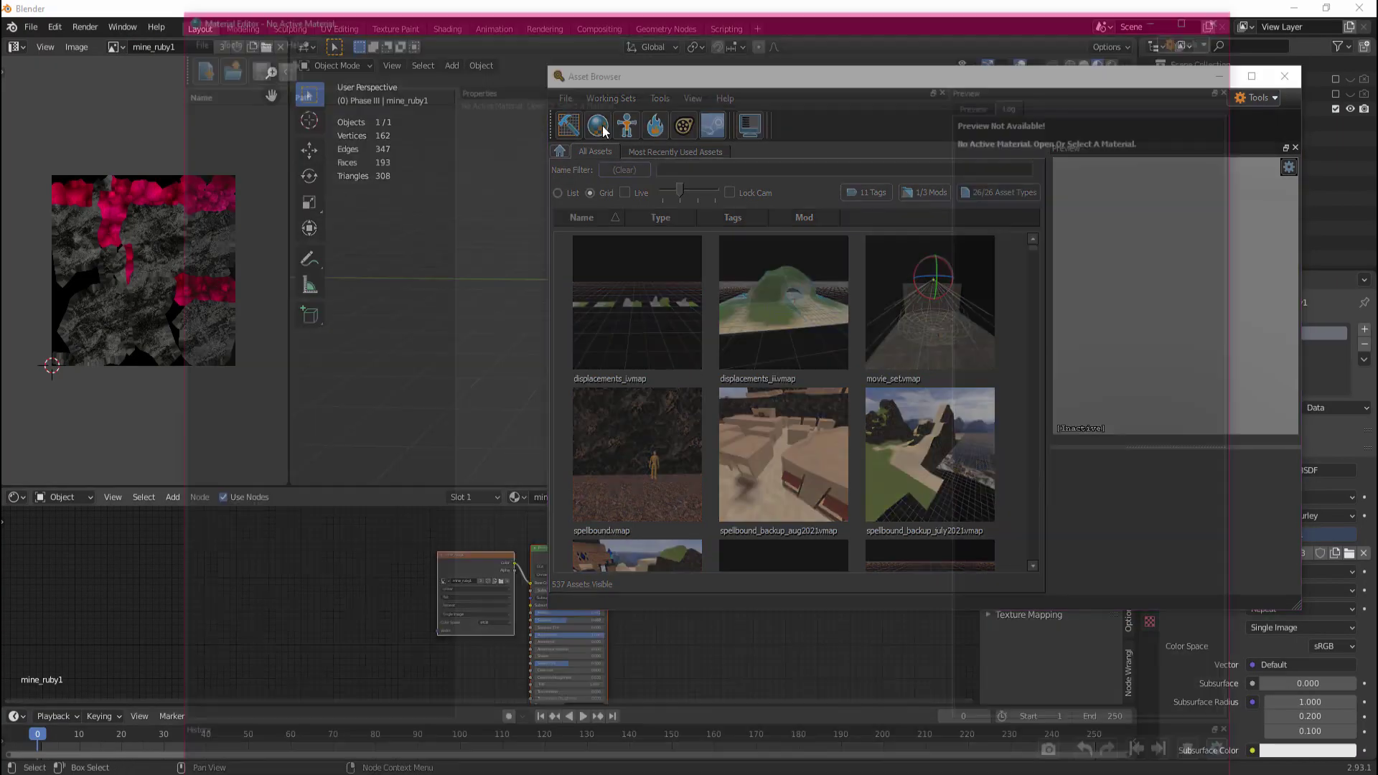
left_click(191, 61)
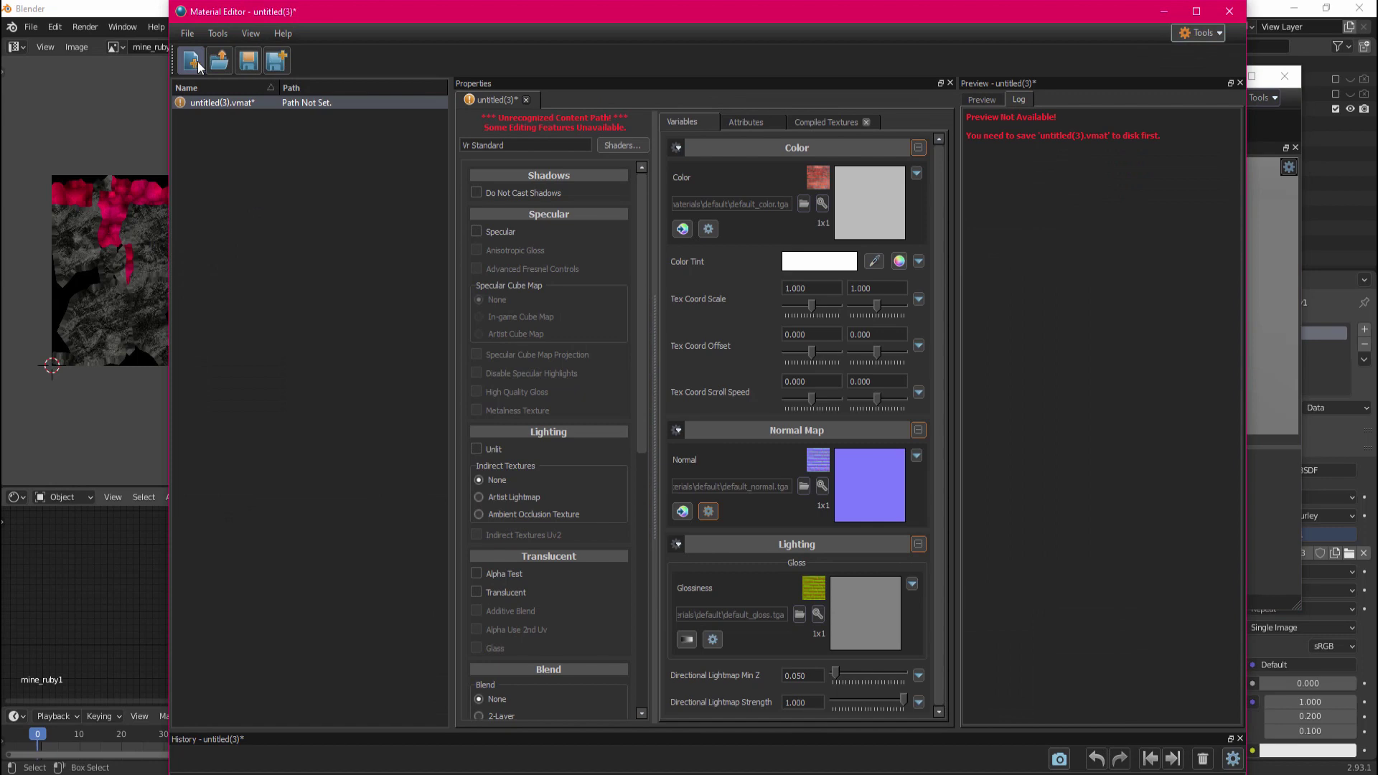
Start saving the new material under another name, create a mine_ruby1 folder inside spellbound's models folder and open it.
left_click(187, 33)
left_click(218, 113)
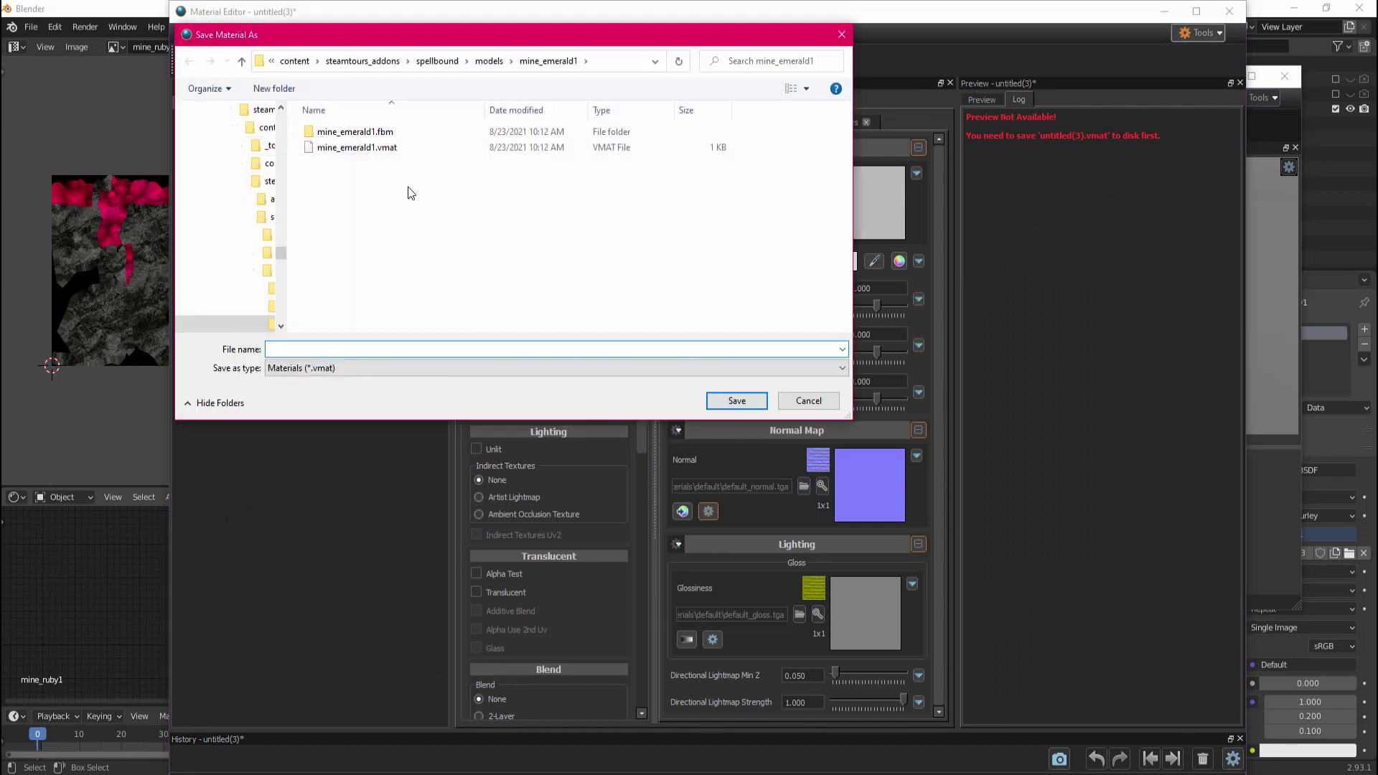
left_click(437, 62)
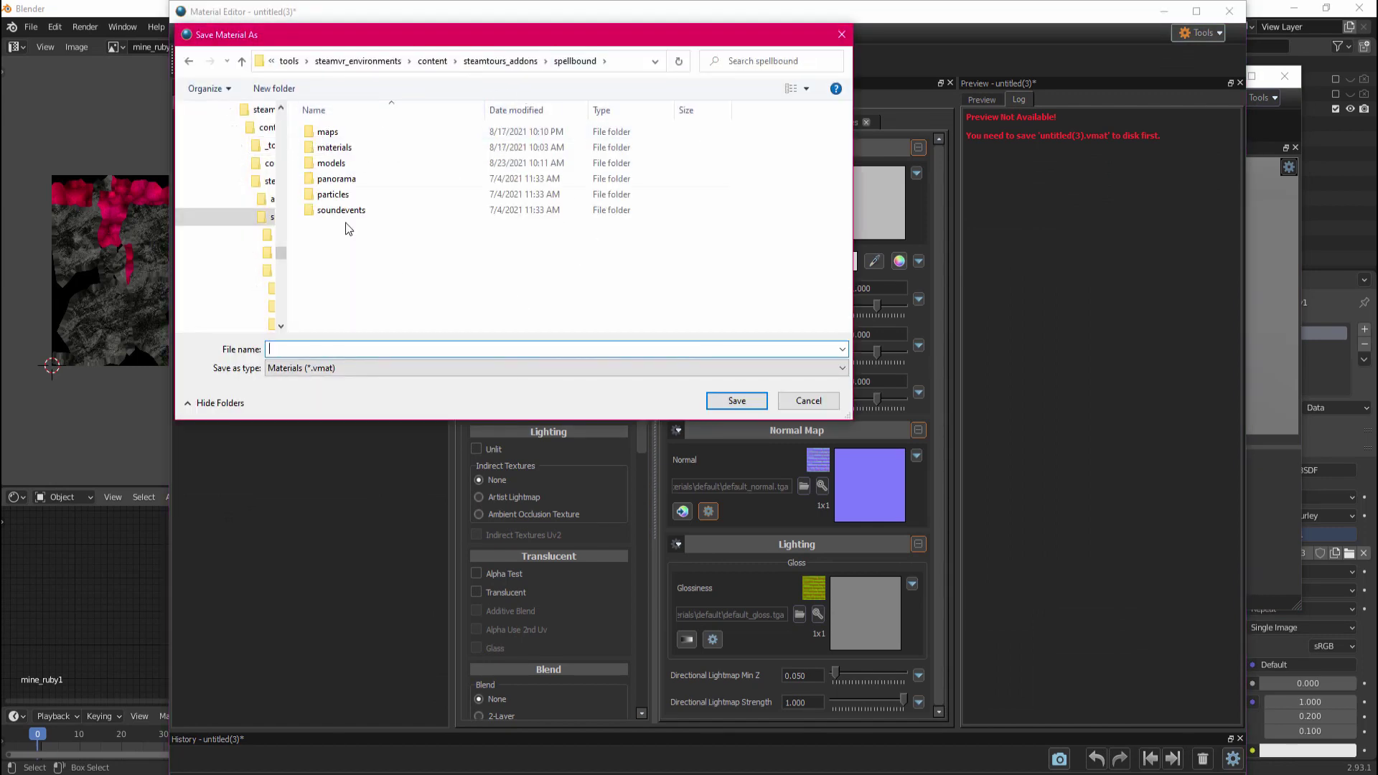
double_click(346, 167)
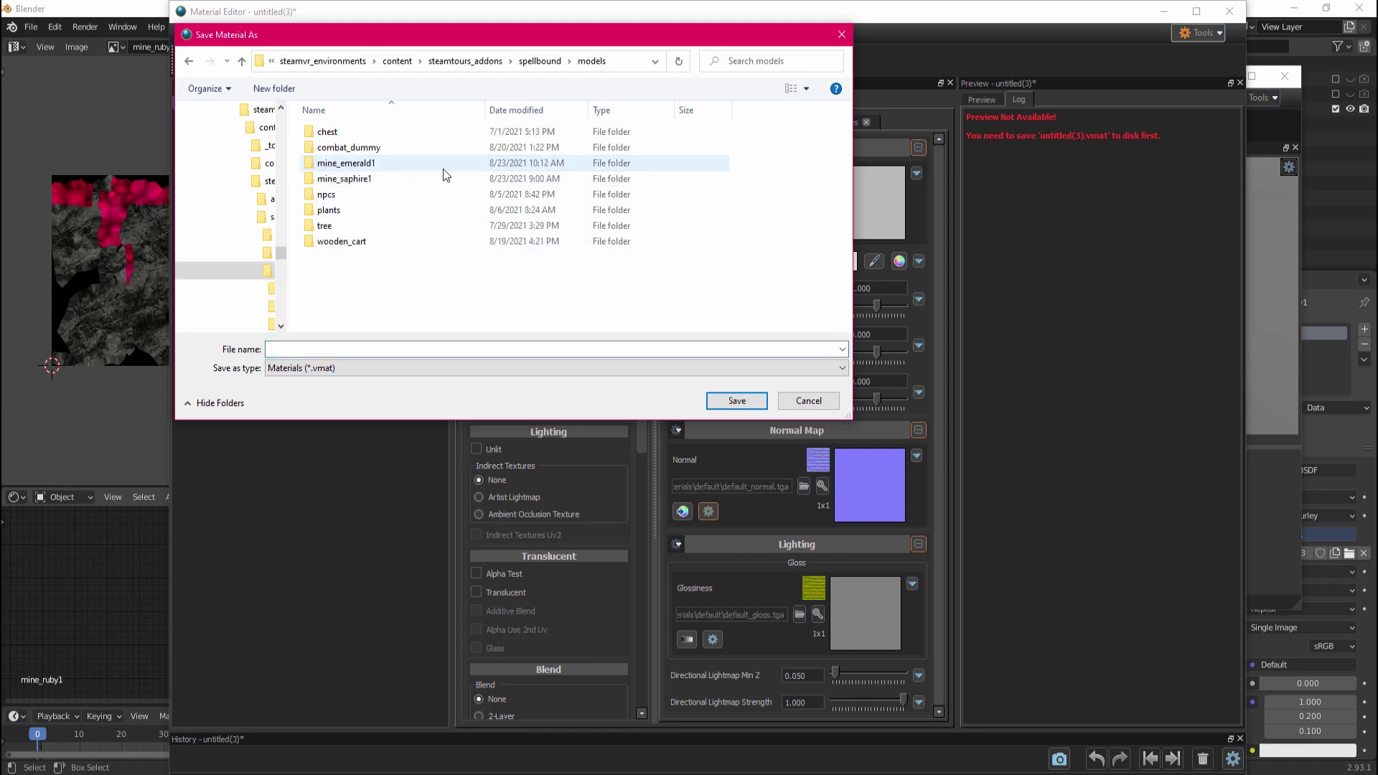
key("ctrl+shift+n")
type("mine_ruby1")
key("Return")
double_click(374, 179)
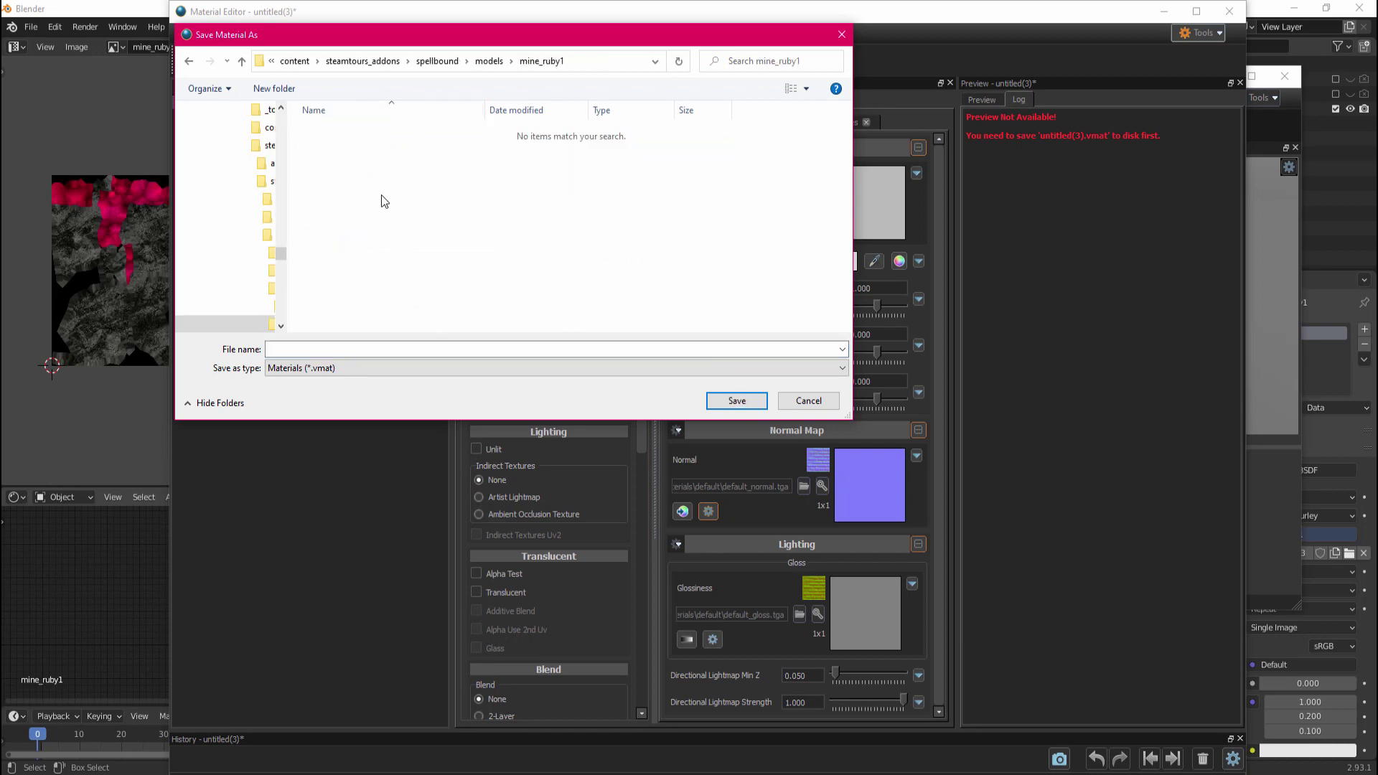
Copy the mine_ruby1 FBX and texture image into spellbound's models/mine_ruby1 folder and save the material there as mine_ruby1.
left_click_drag(1, 202, 950, 228)
left_click_drag(864, 267, 1161, 128)
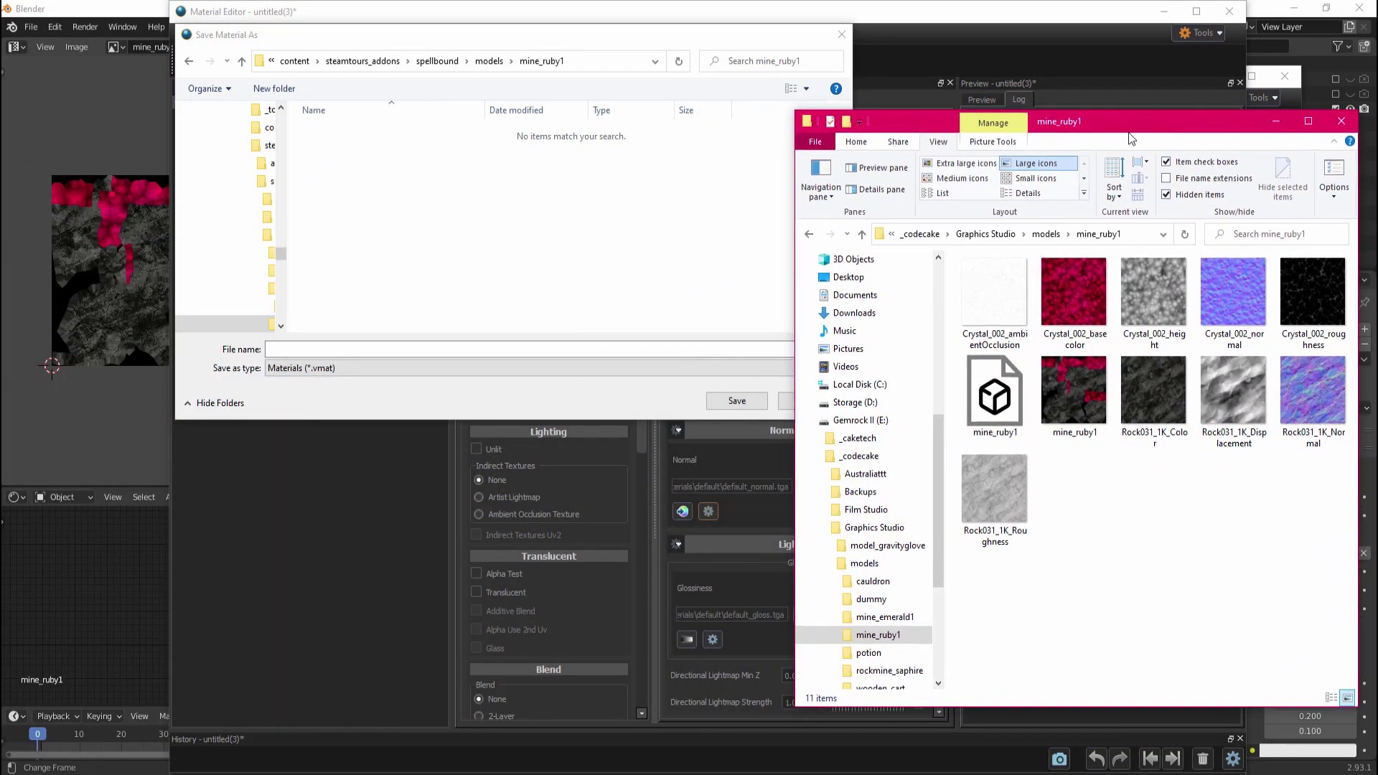
left_click(997, 393)
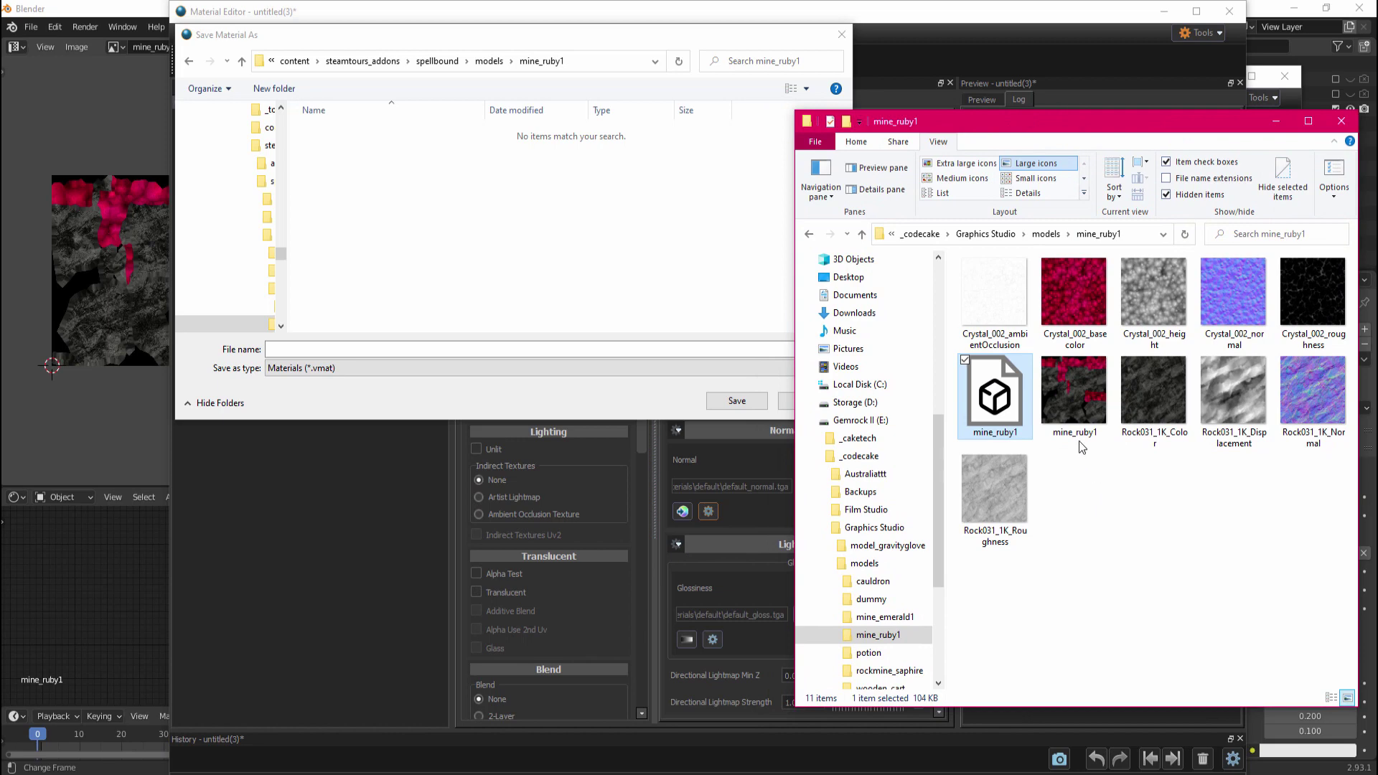
left_click_drag(1065, 416, 556, 257)
type("mine_ruby1")
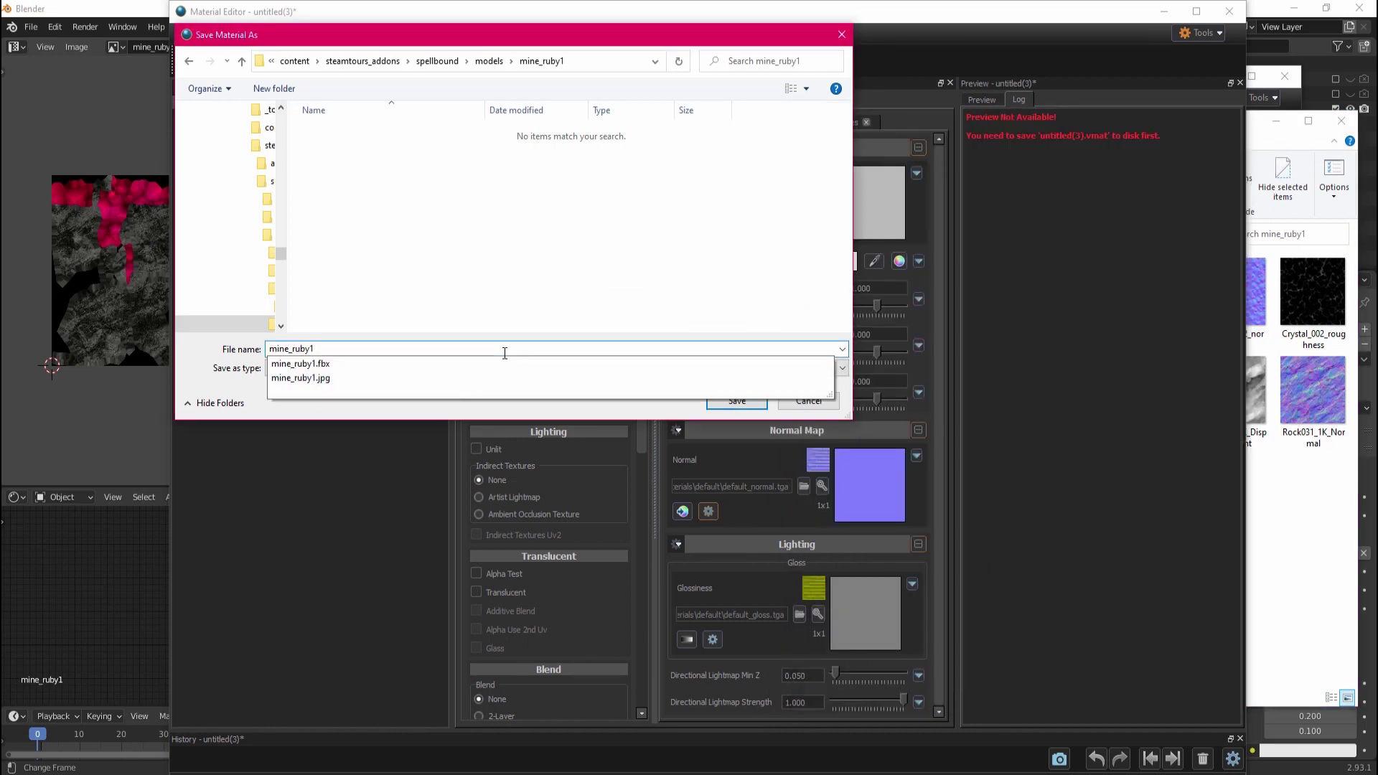
key("Return")
Assign mine_ruby1.jpg from the mine_ruby1 folder as the material's color texture and save the material.
left_click(803, 206)
double_click(407, 180)
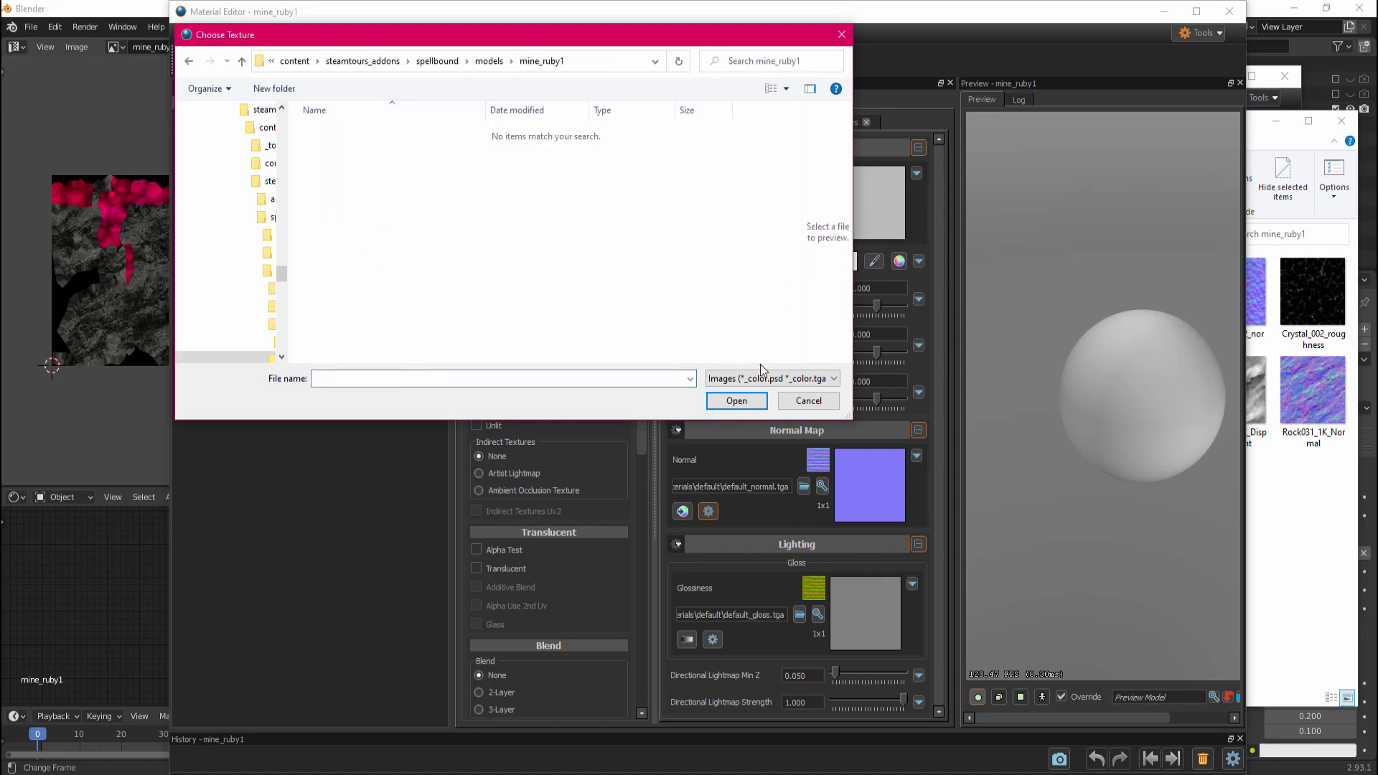
double_click(330, 132)
left_click(187, 33)
left_click(217, 96)
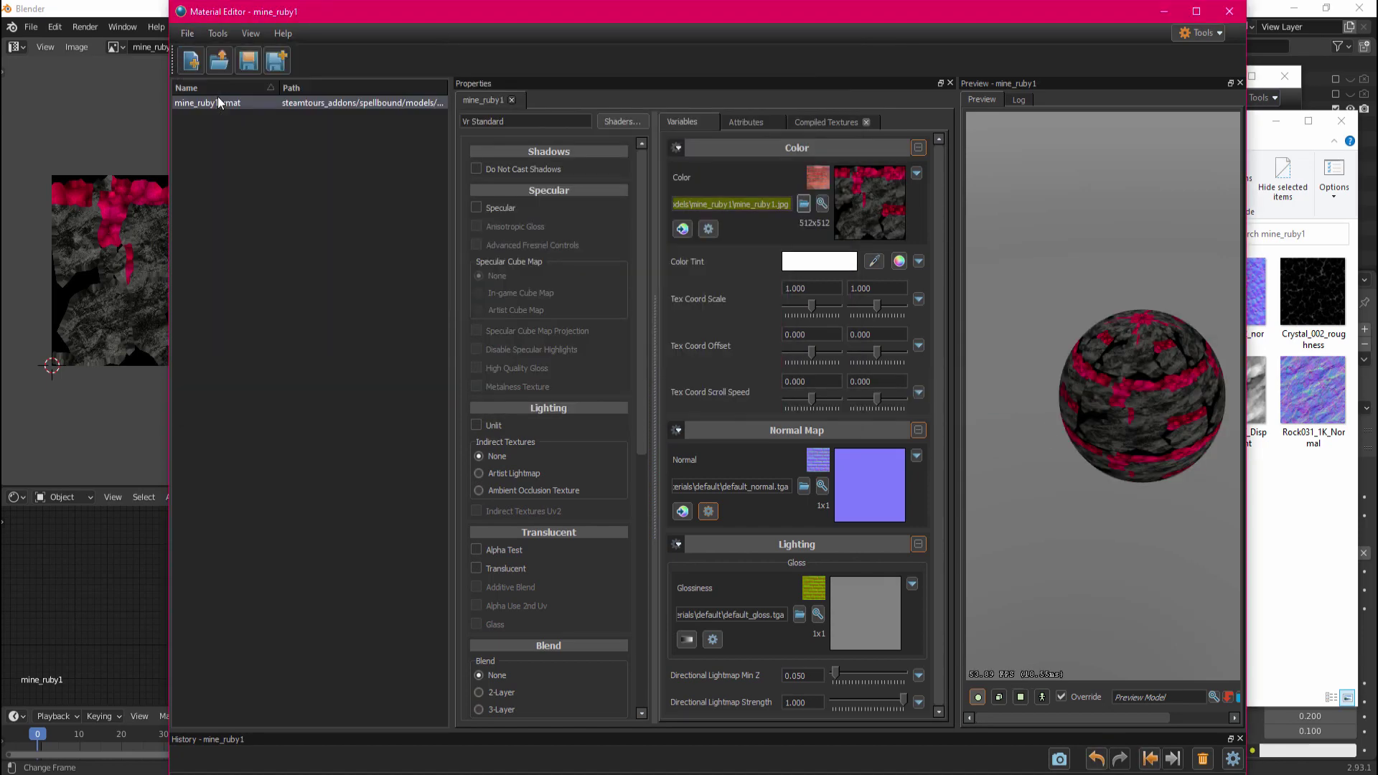
left_click(748, 403)
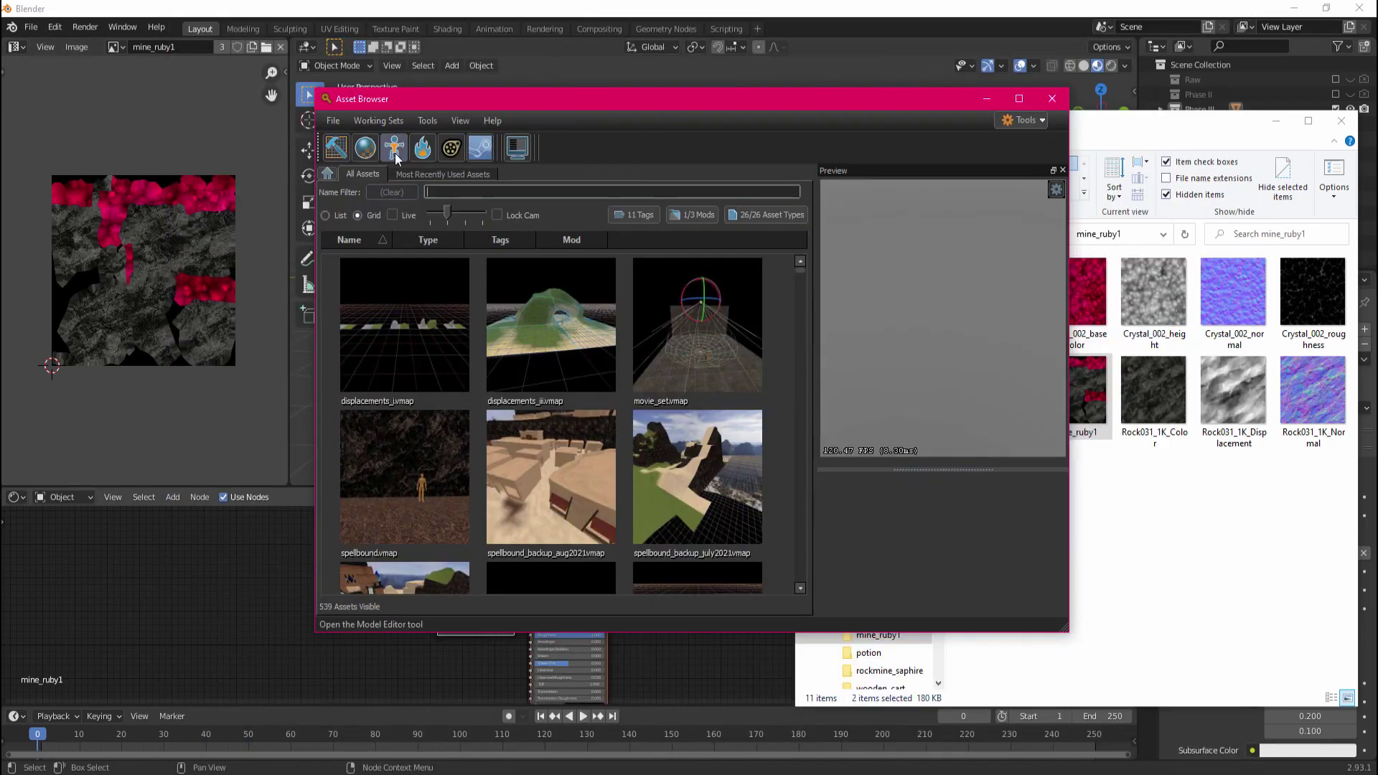
Open the Model Editor and create a new VMDL from the mine_ruby1 mesh in spellbound's models/mine_ruby1 folder.
left_click(394, 149)
left_click(624, 642)
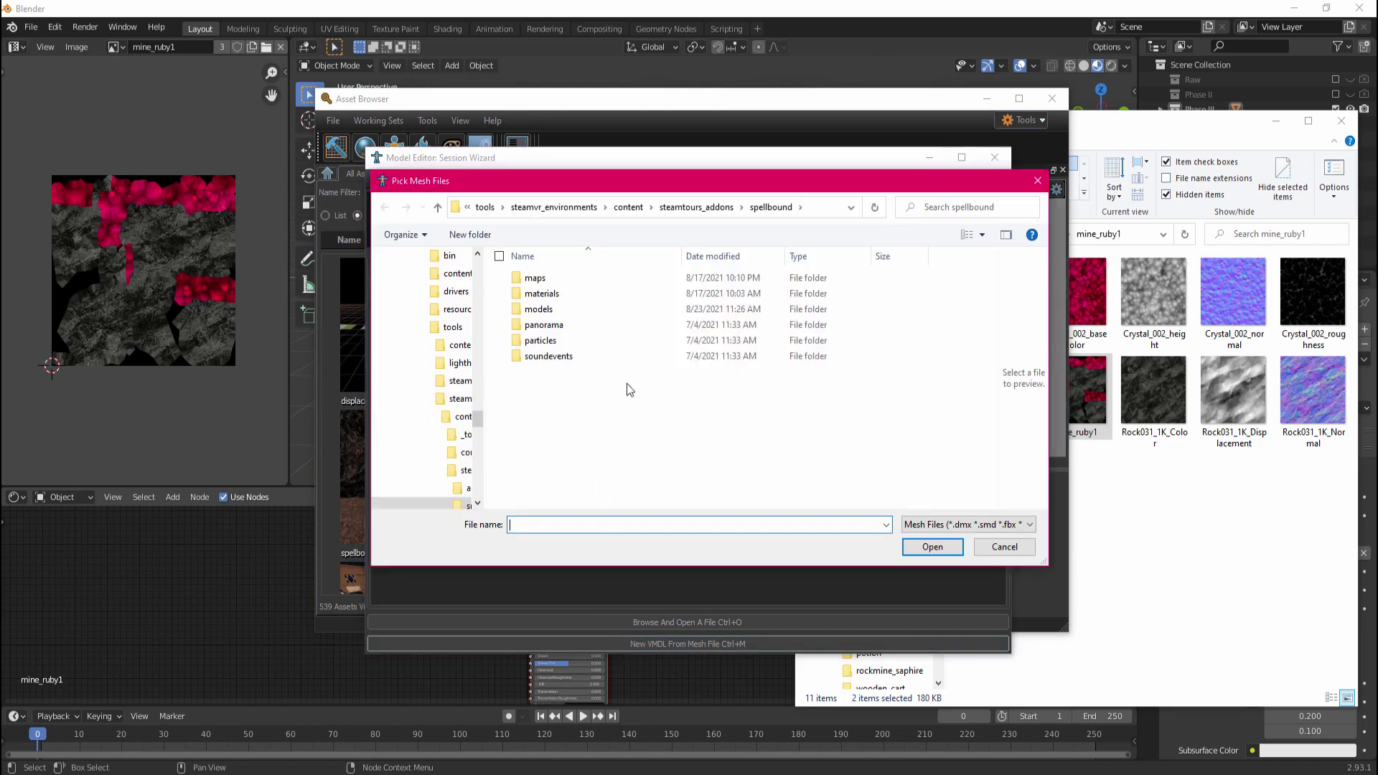
left_click(696, 207)
double_click(569, 298)
double_click(567, 293)
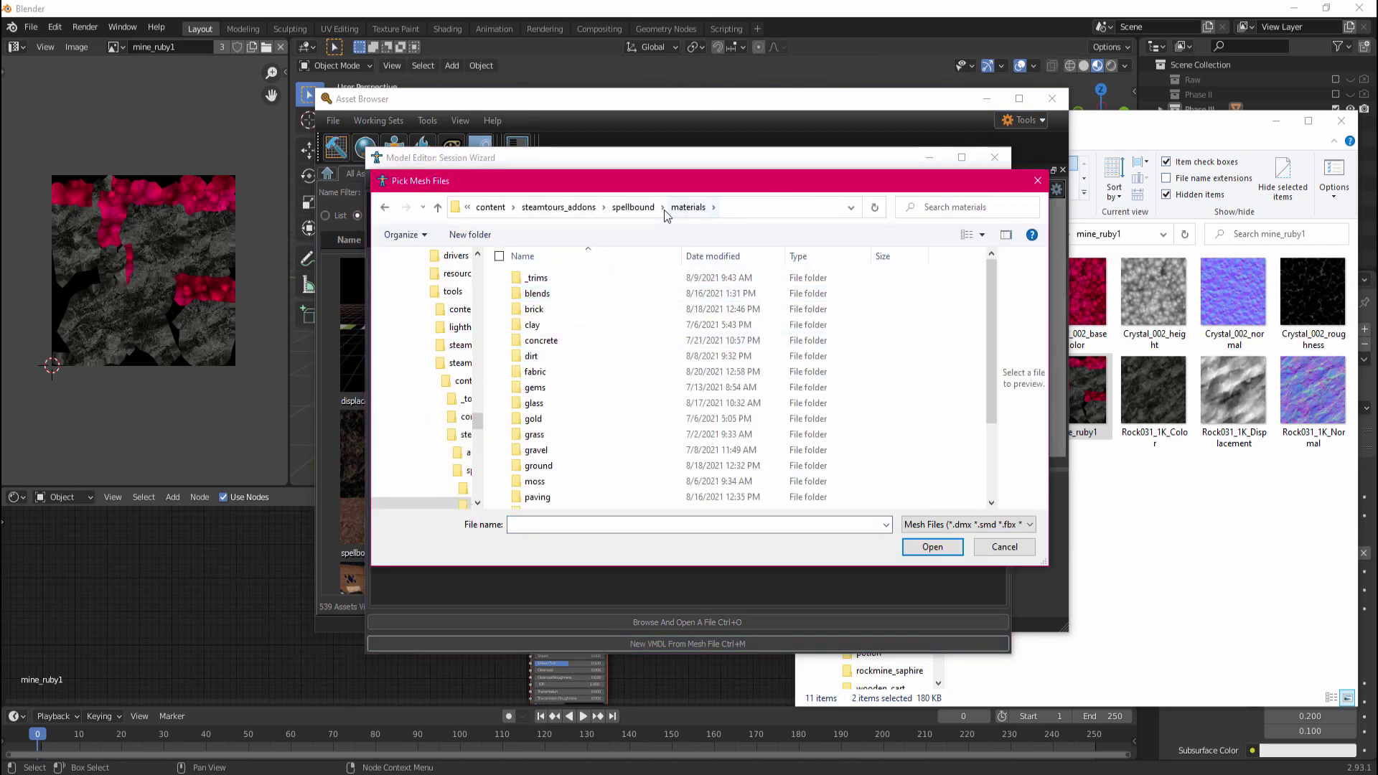
key("BackSpace")
double_click(572, 310)
double_click(572, 354)
left_click(624, 278)
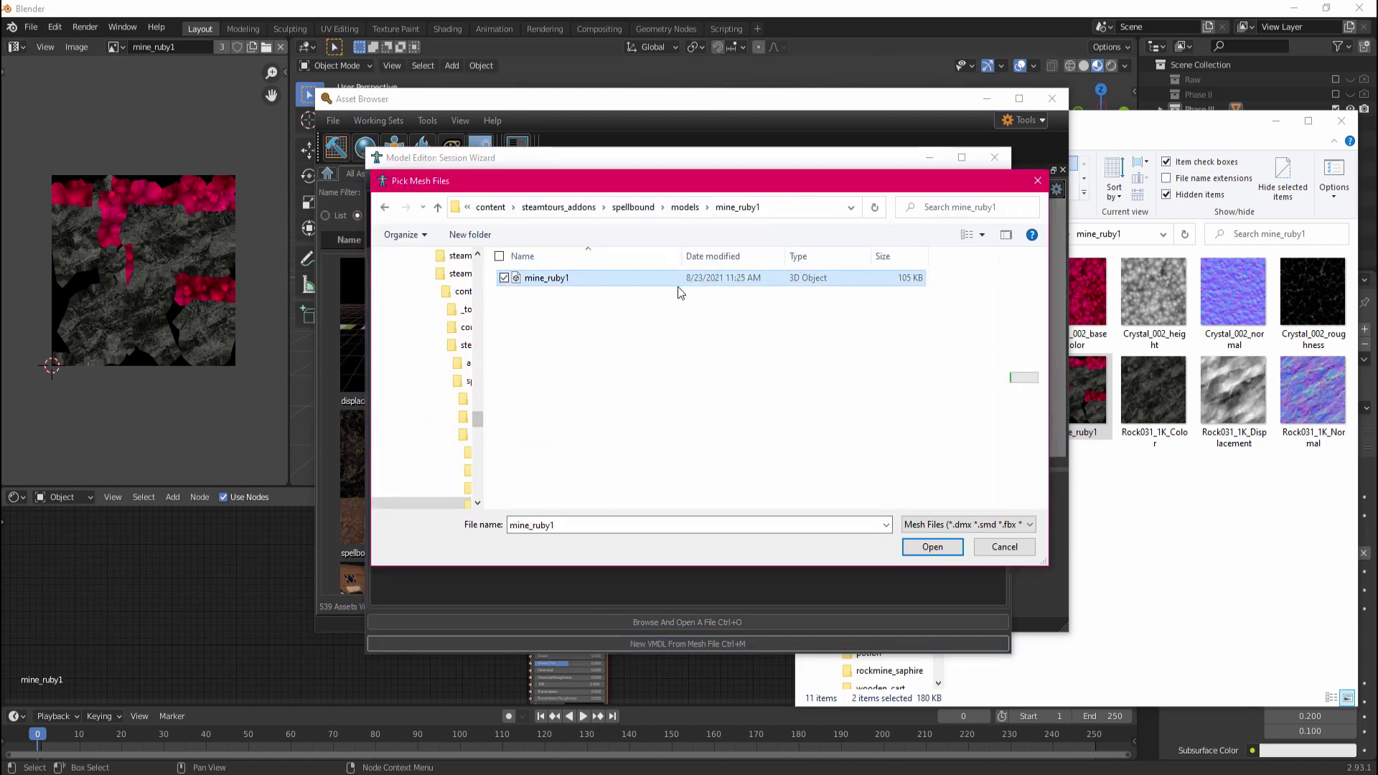
left_click(932, 547)
key("Return")
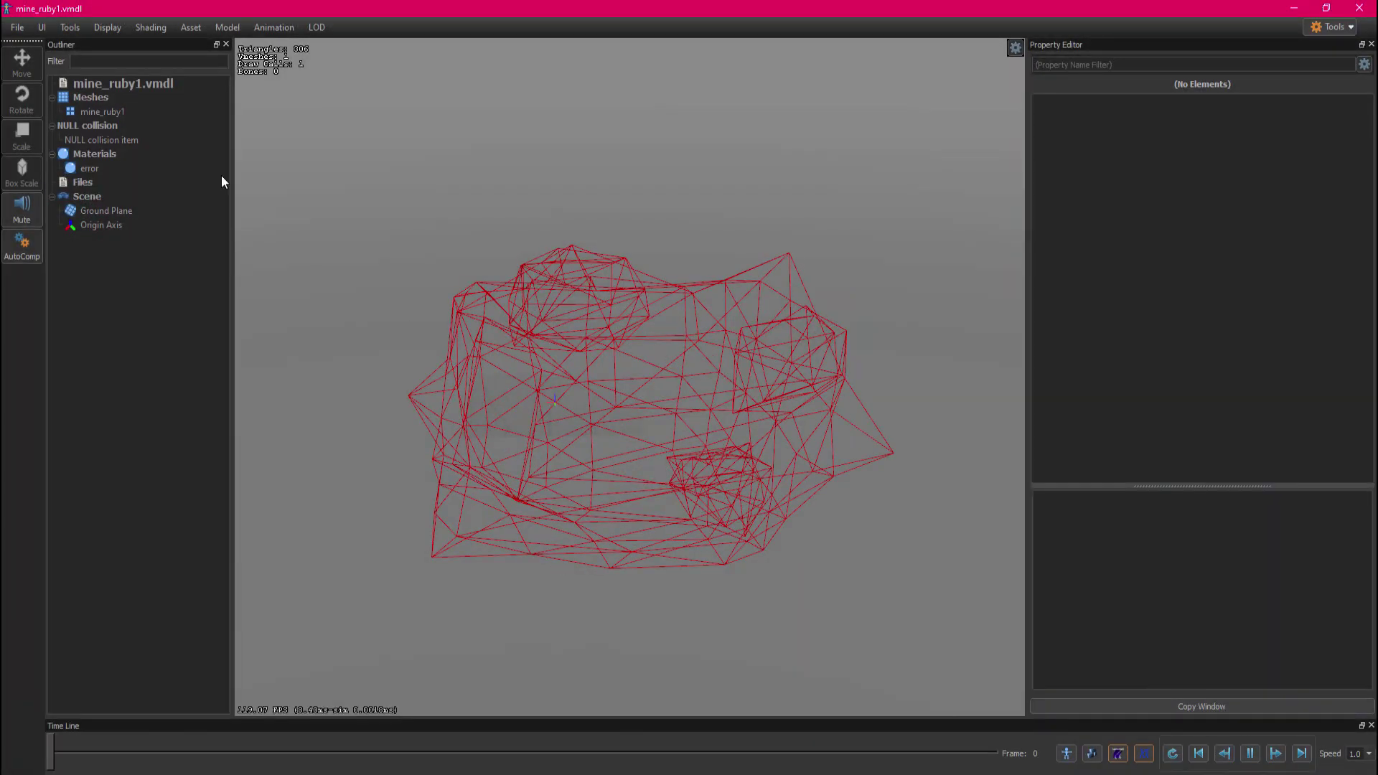
Add a material remap to the model and set its search material to mine_ruby1.
left_click(235, 30)
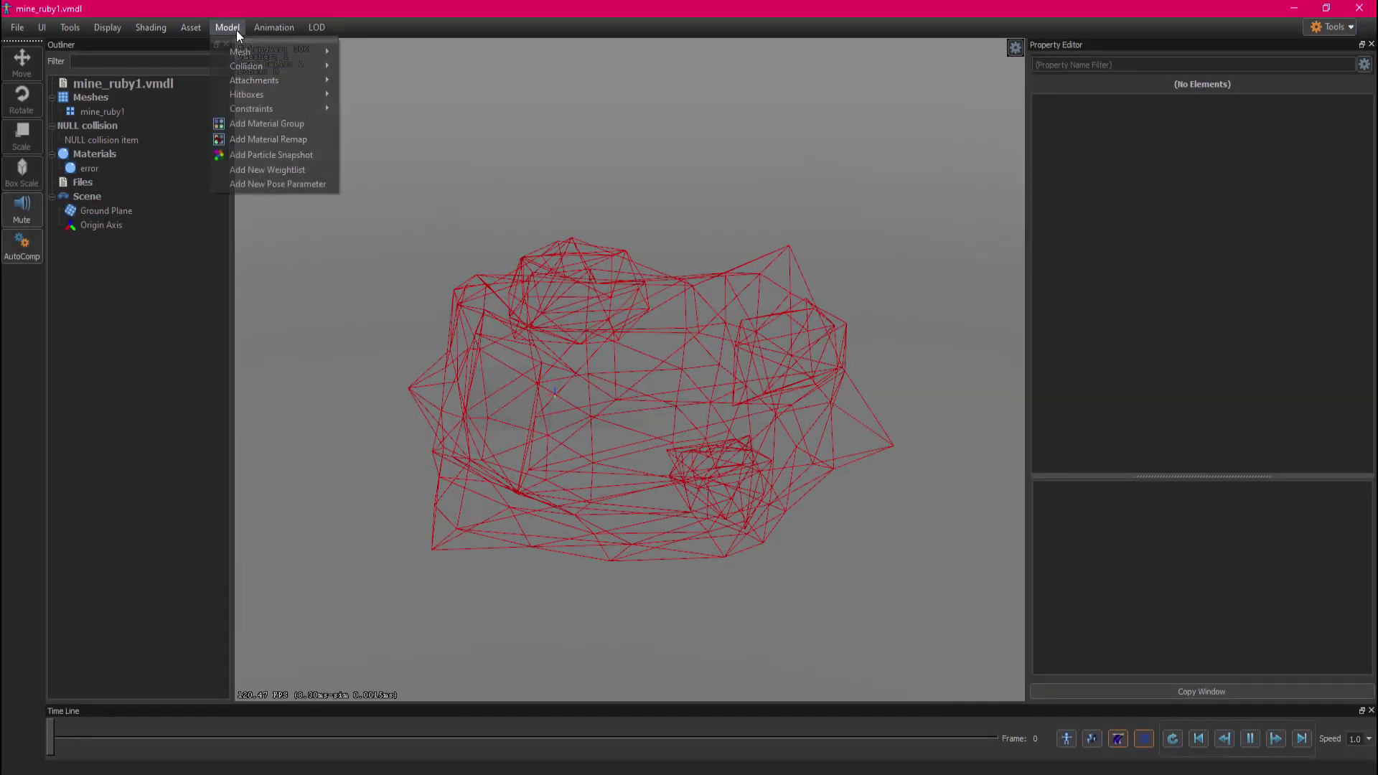
left_click(264, 132)
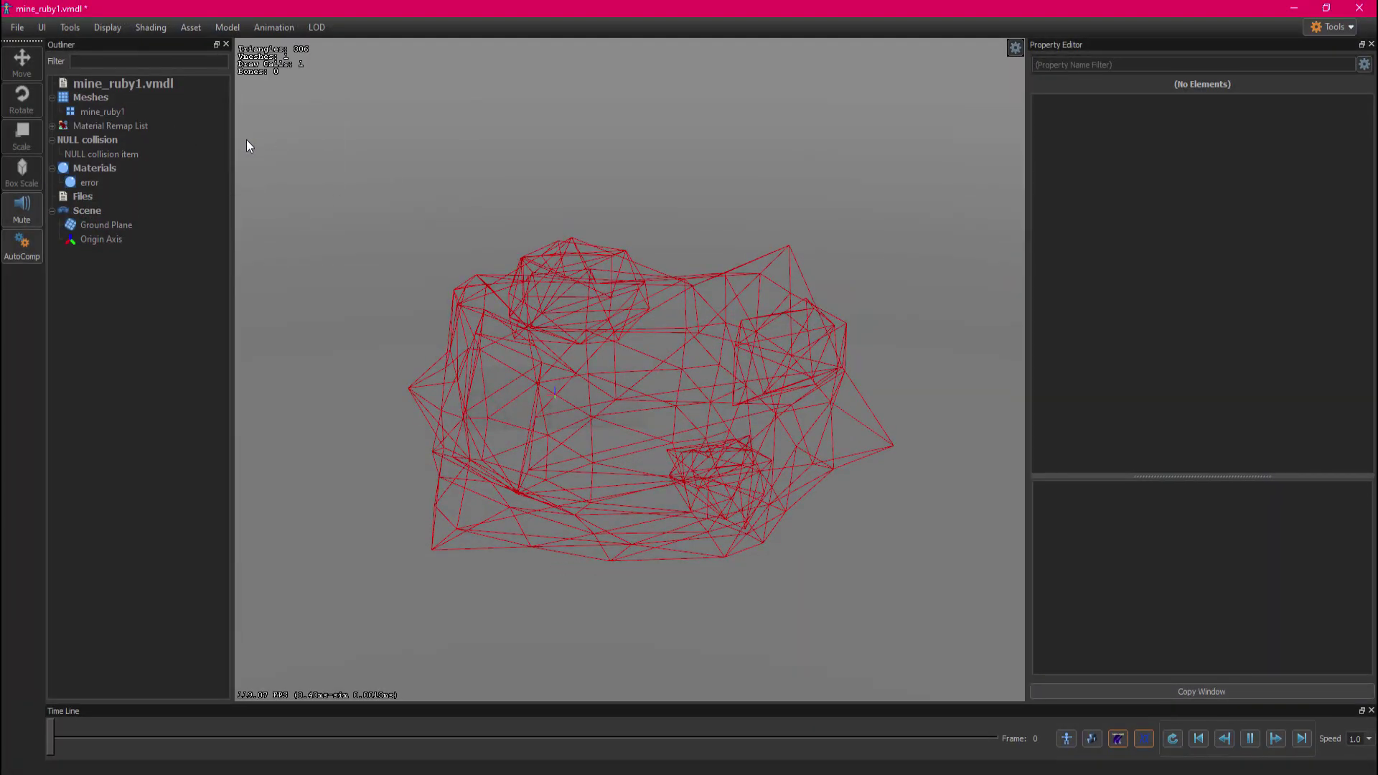
left_click(54, 127)
left_click(104, 141)
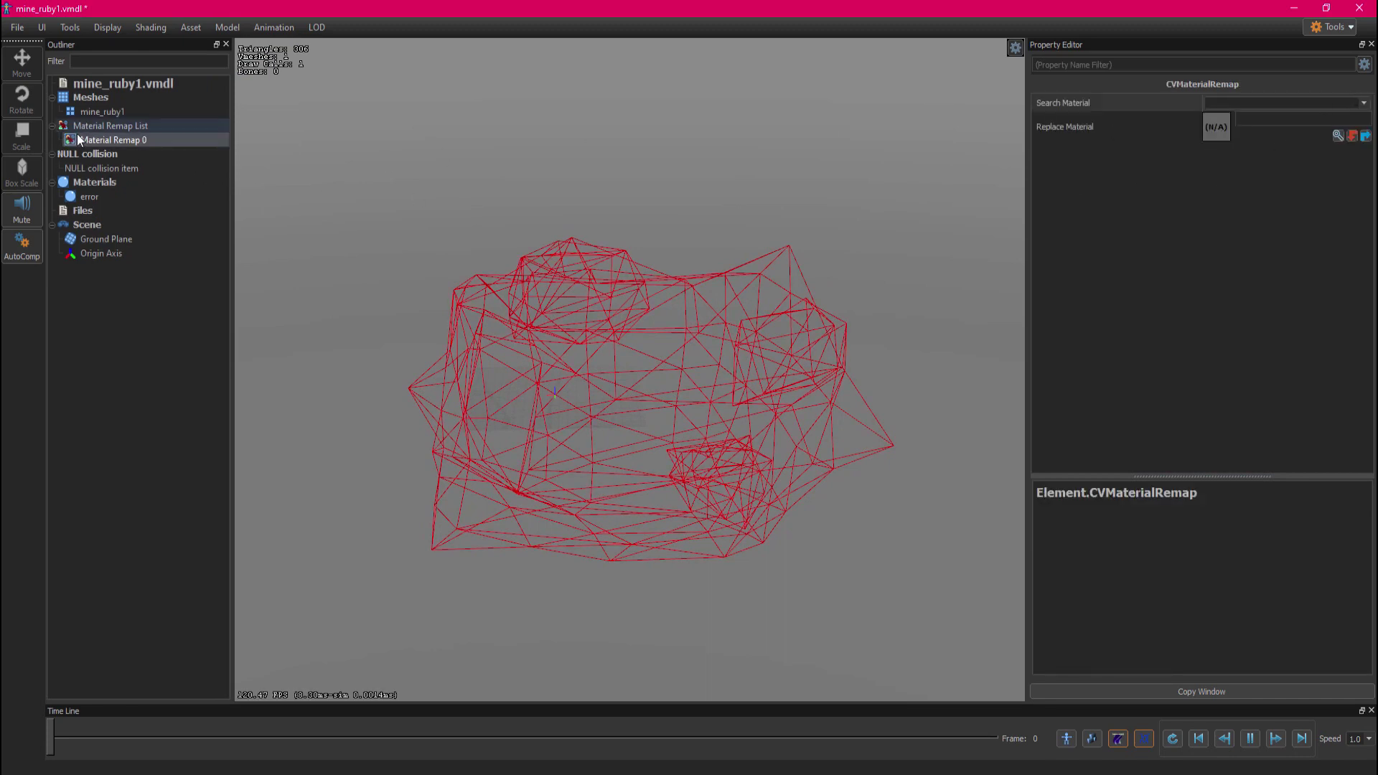
left_click(1364, 103)
left_click(1303, 128)
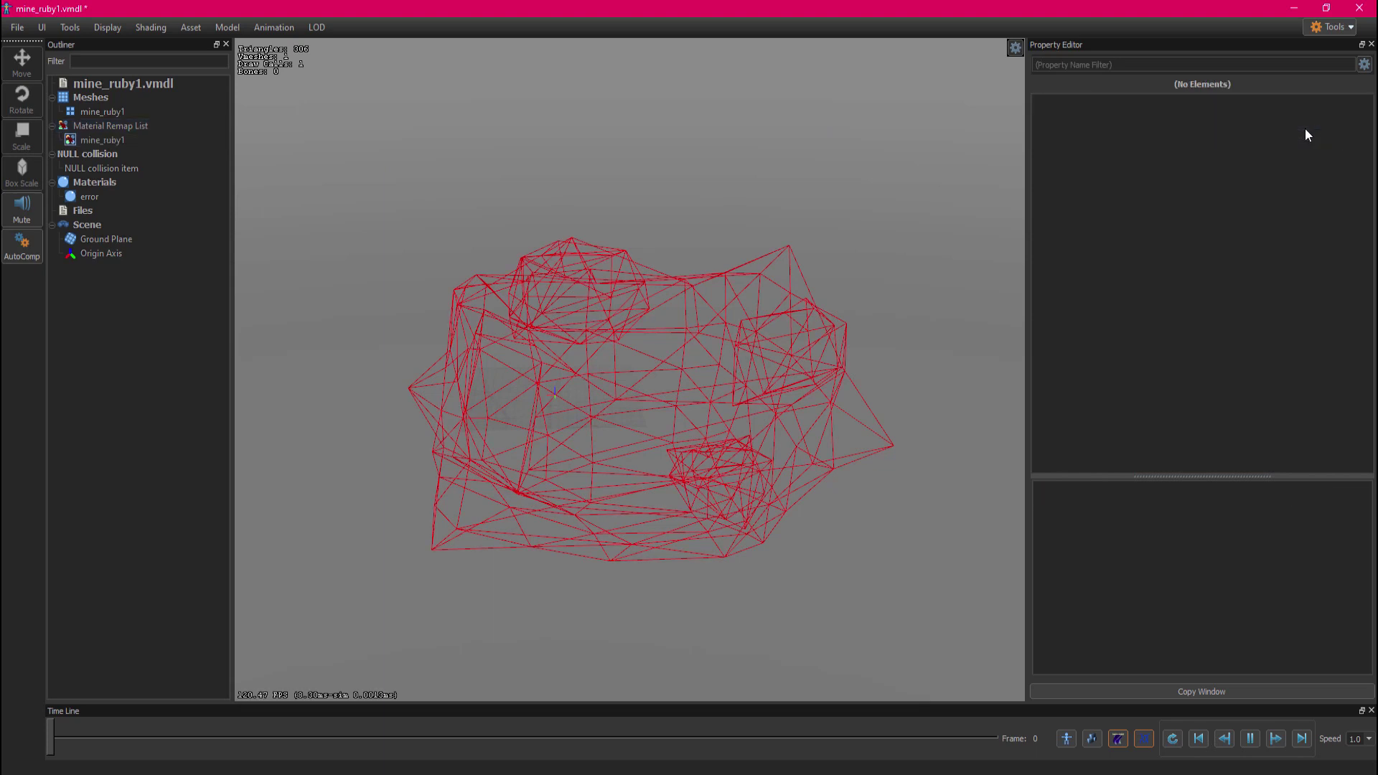
Set the replacement material of the mine_ruby1 remap to mine_ruby1.vmat.
left_click(96, 140)
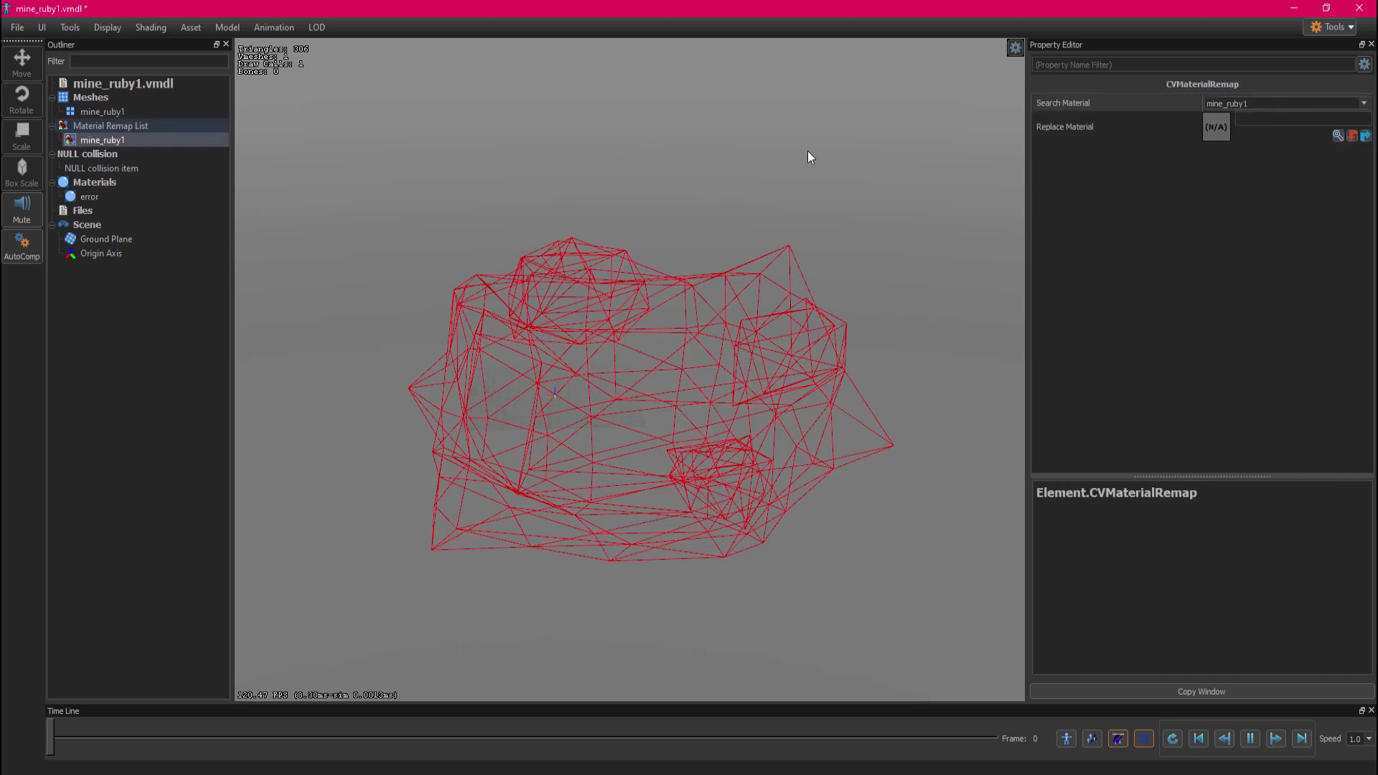
left_click(1337, 135)
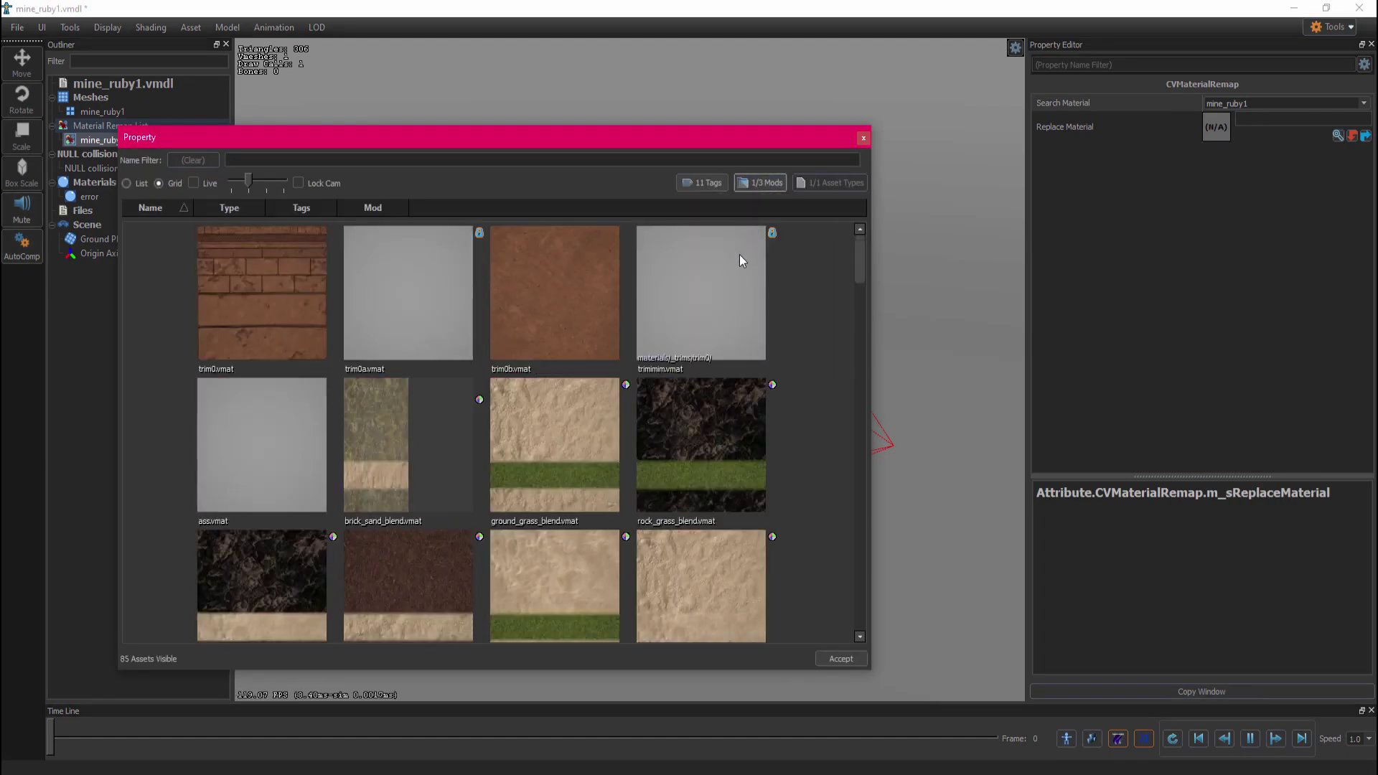
scroll(693, 420, "up", 2)
left_click(559, 454)
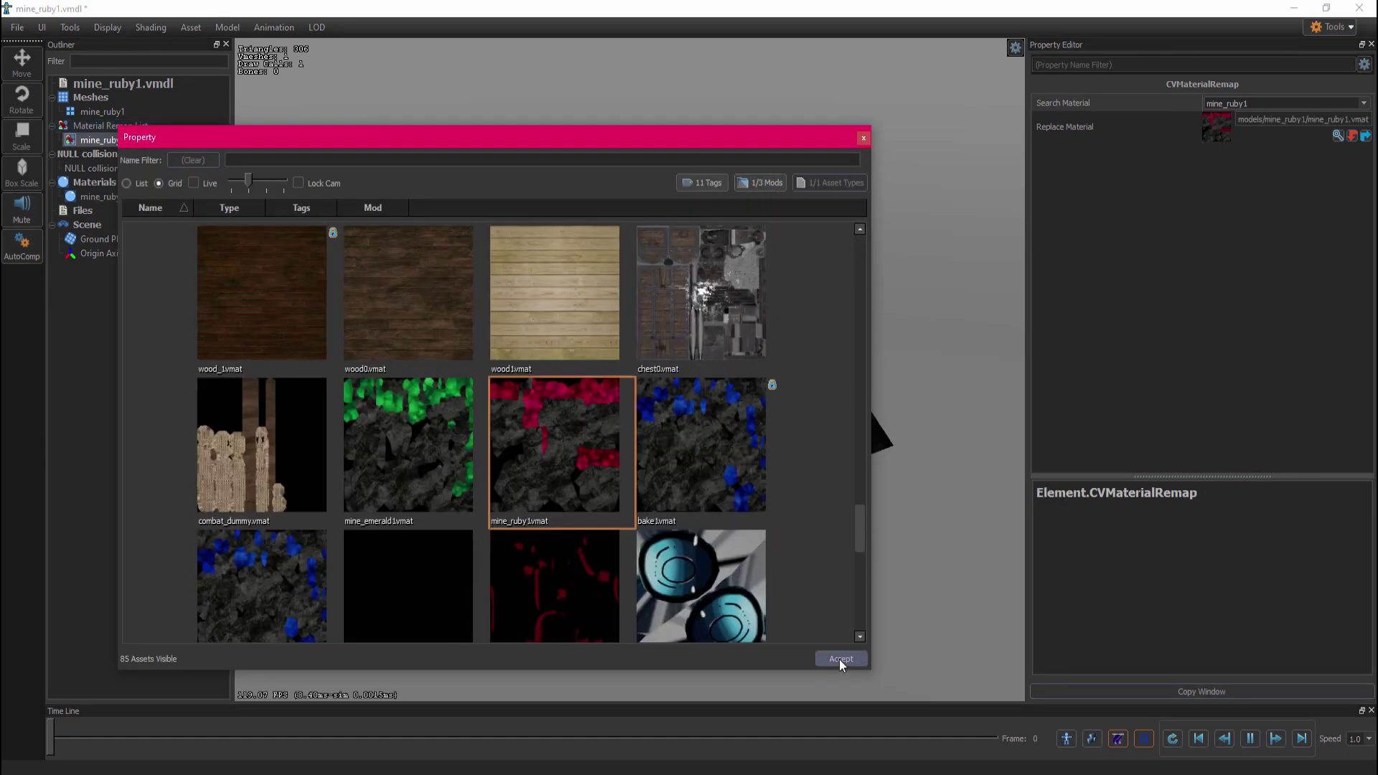
left_click(839, 659)
Save the model as mine_ruby1.vmdl in spellbound's models/mine_ruby1 folder, replacing the existing file.
left_click(16, 26)
left_click(54, 116)
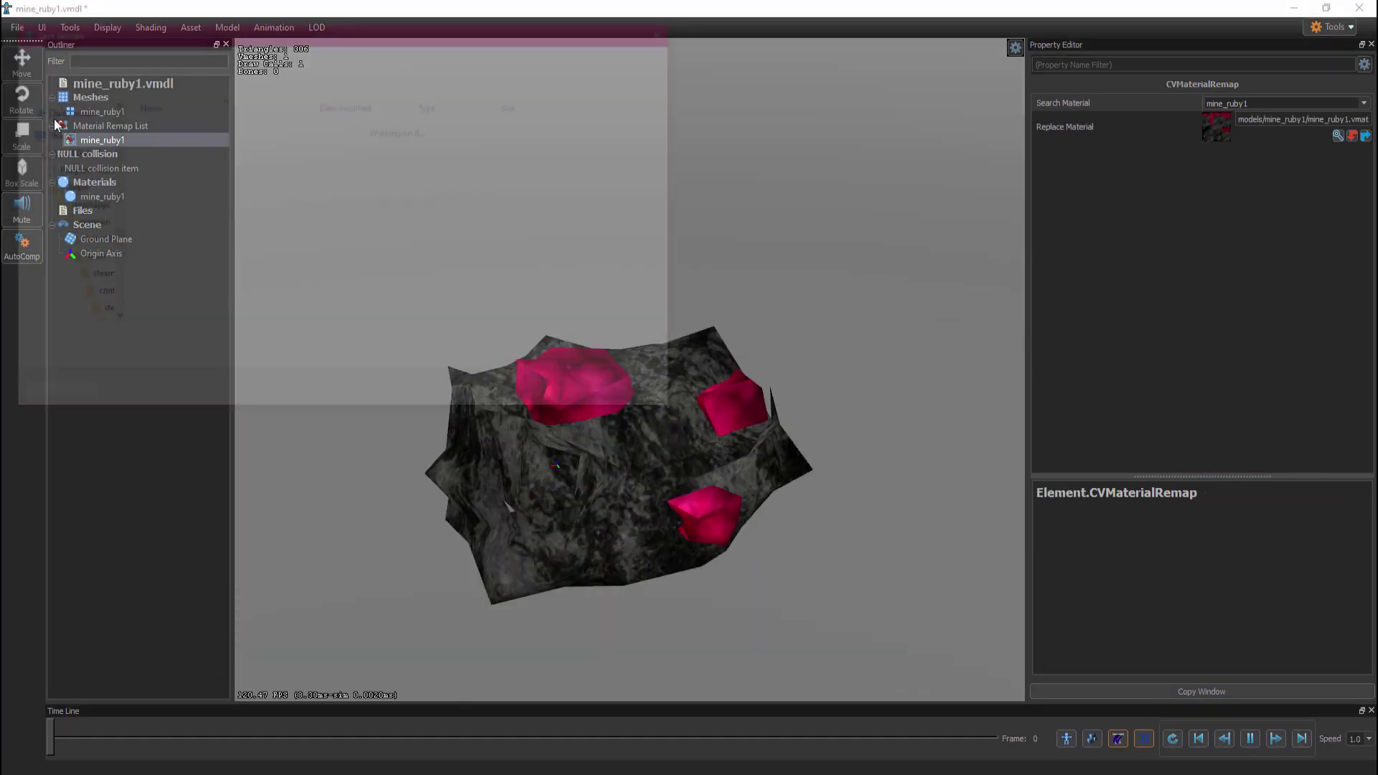
left_click(215, 141)
left_click(286, 58)
double_click(183, 159)
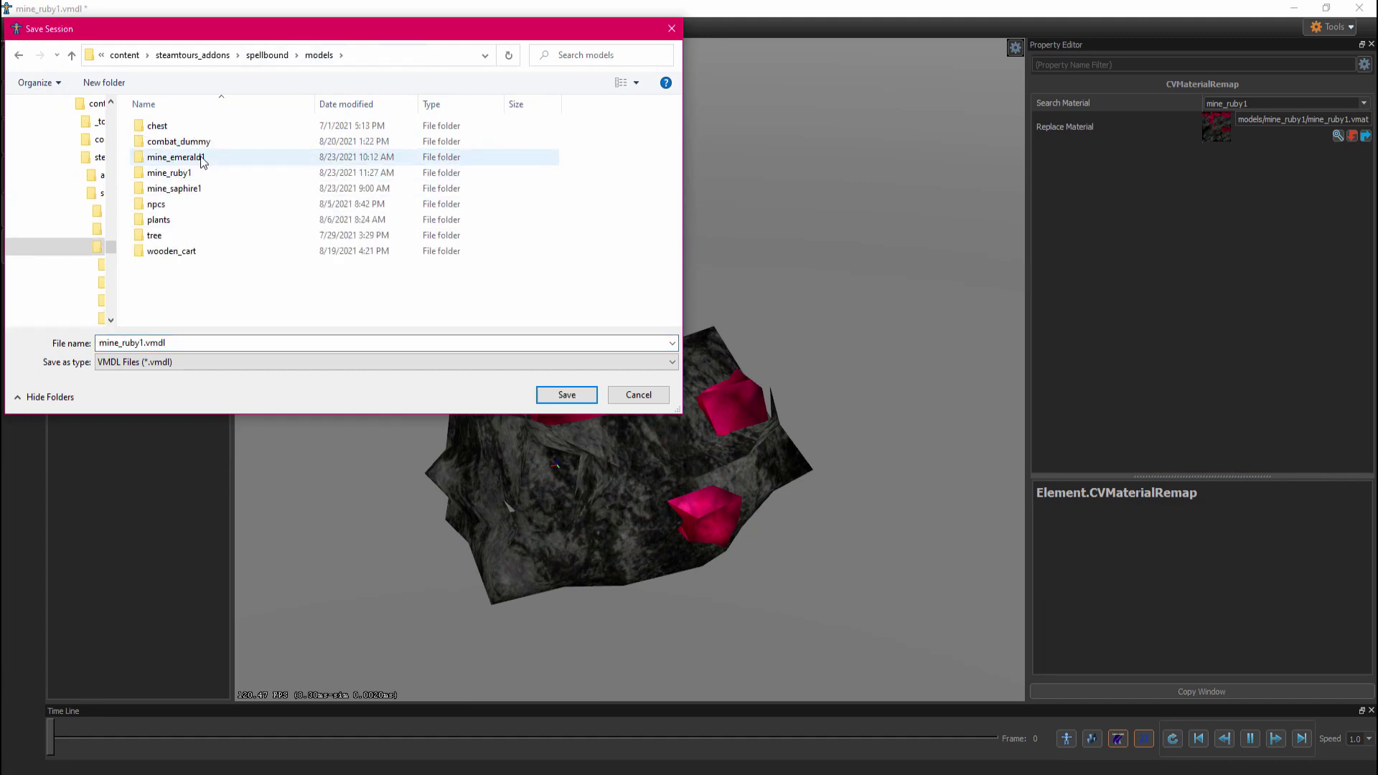
double_click(261, 174)
left_click(216, 143)
left_click(567, 395)
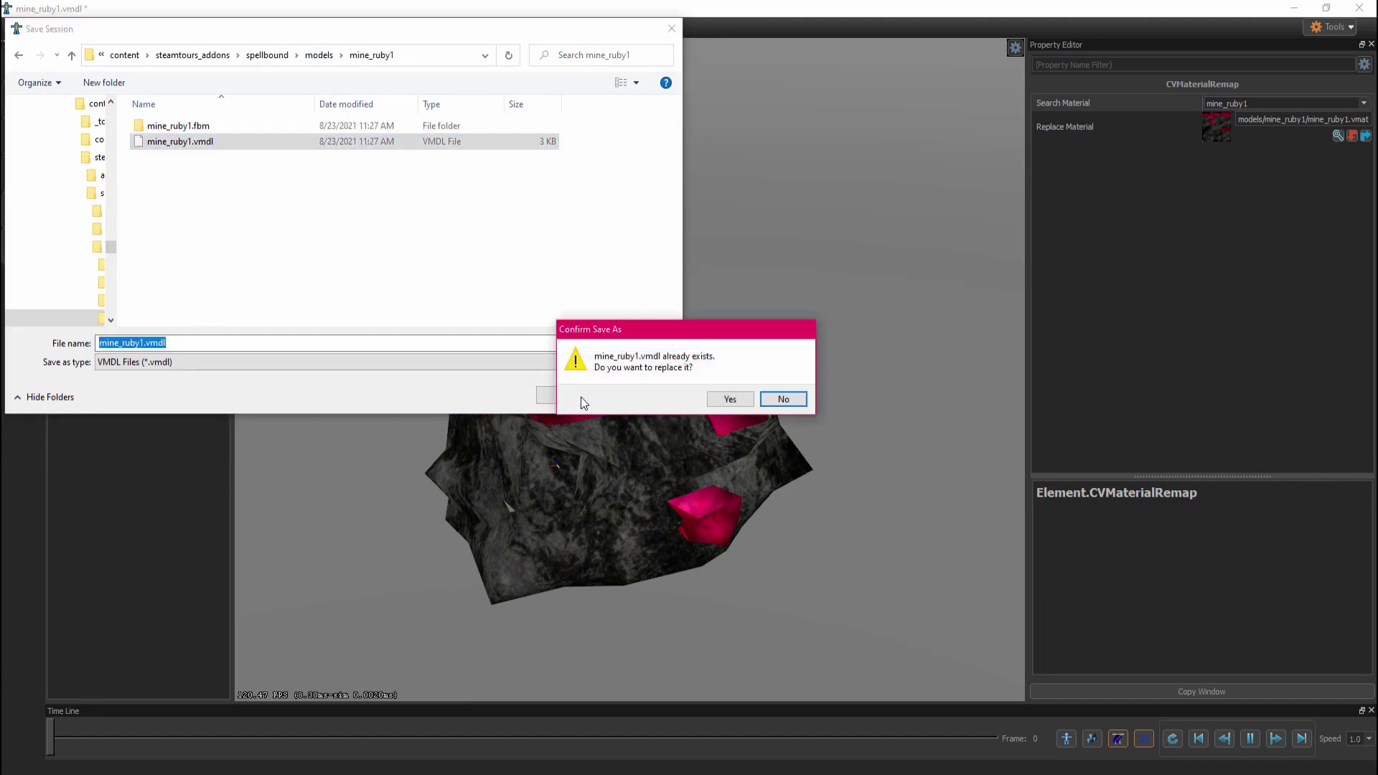
left_click(721, 399)
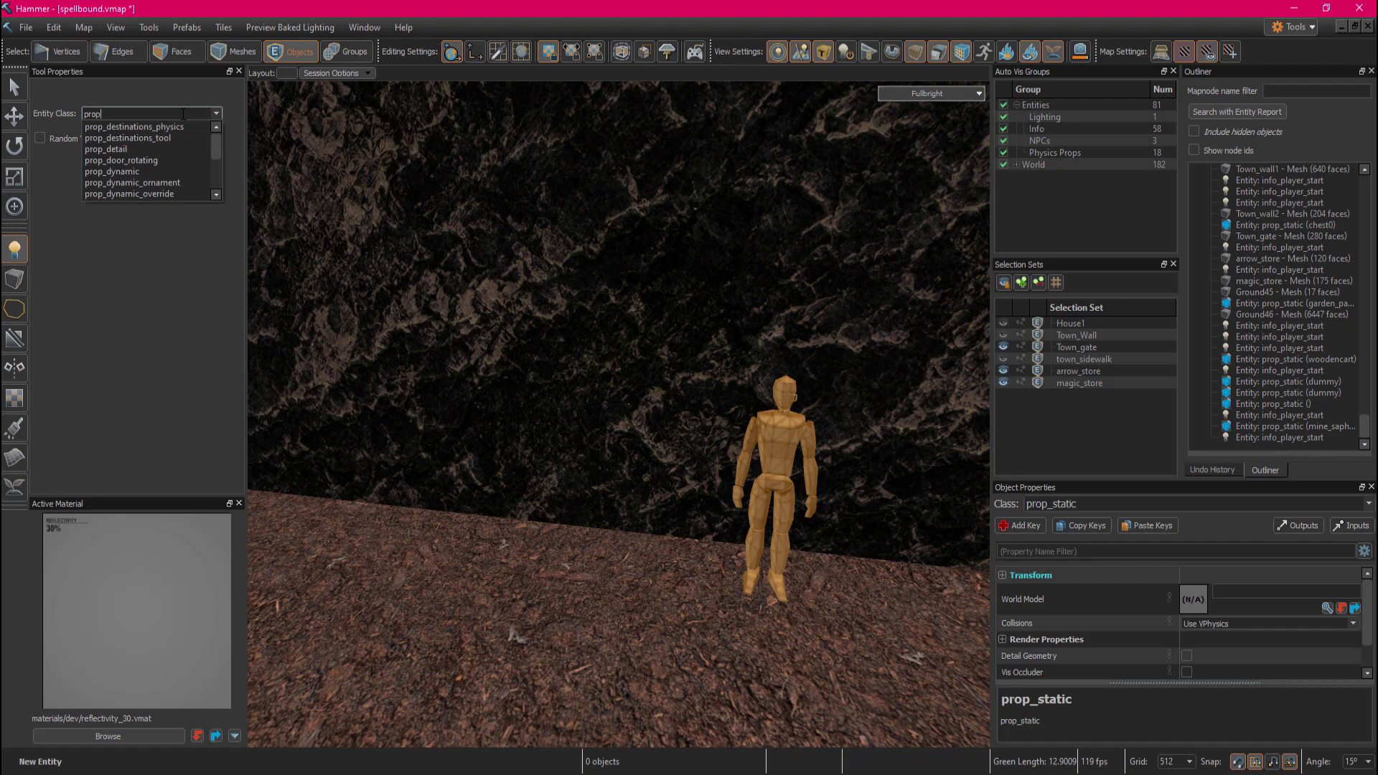
In Hammer's spellbound map, place a prop_static entity on the ground beside the mannequin, in front of the rock wall.
type("_static")
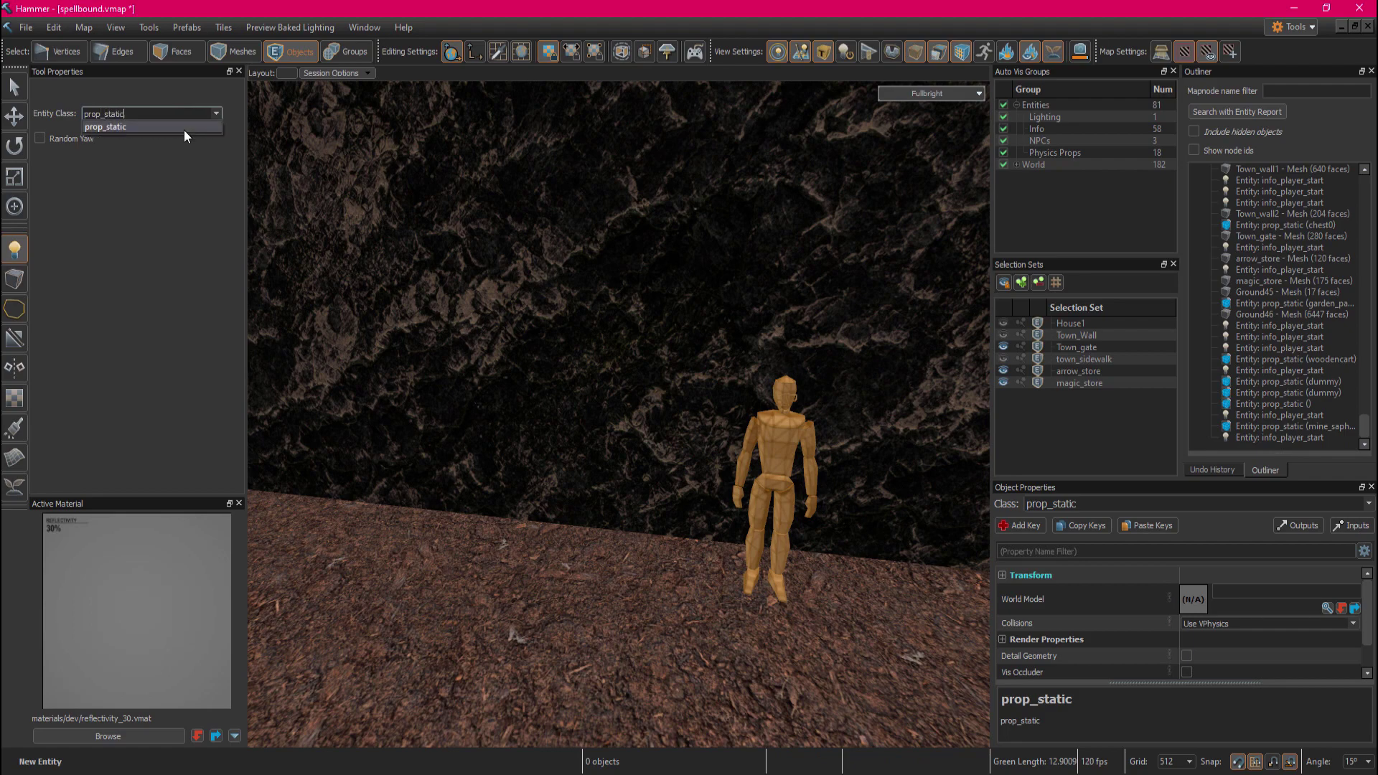
left_click(183, 129)
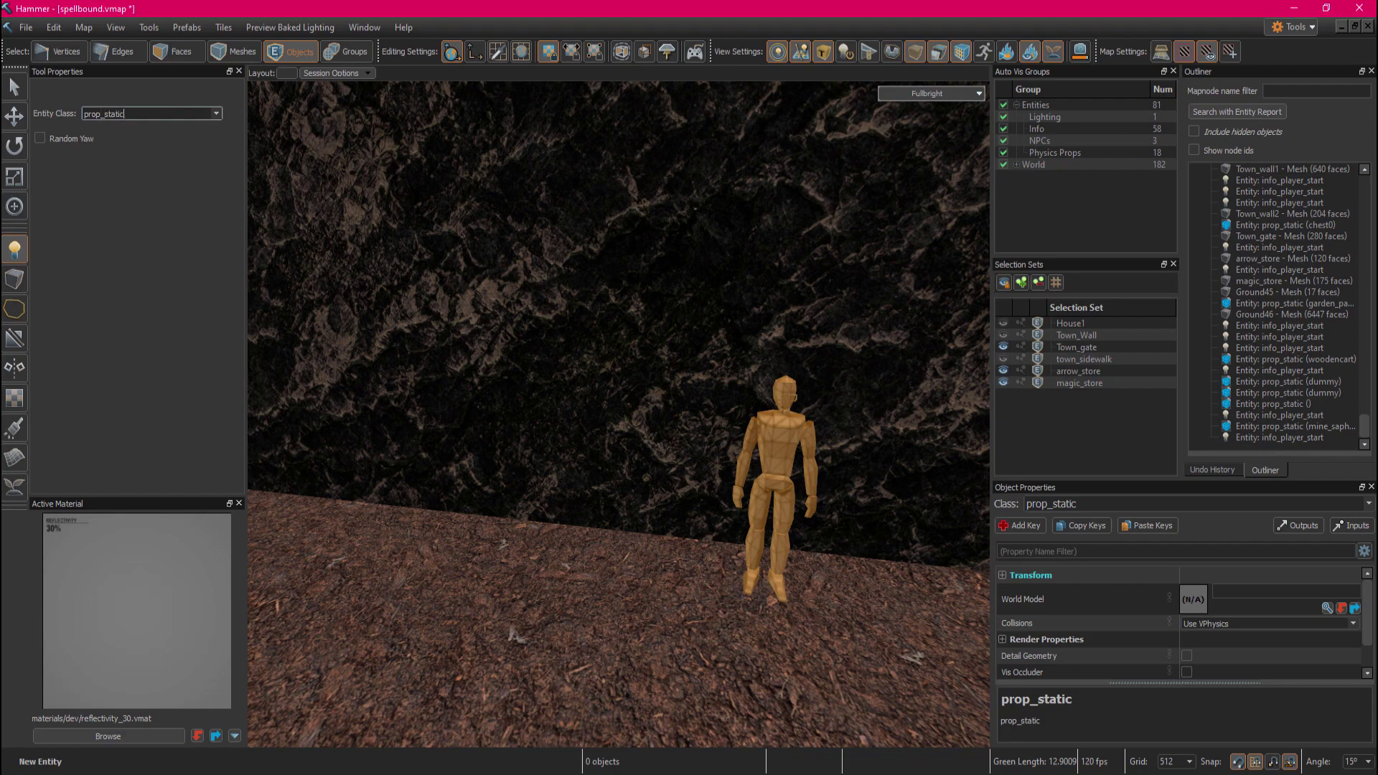
left_click(470, 570)
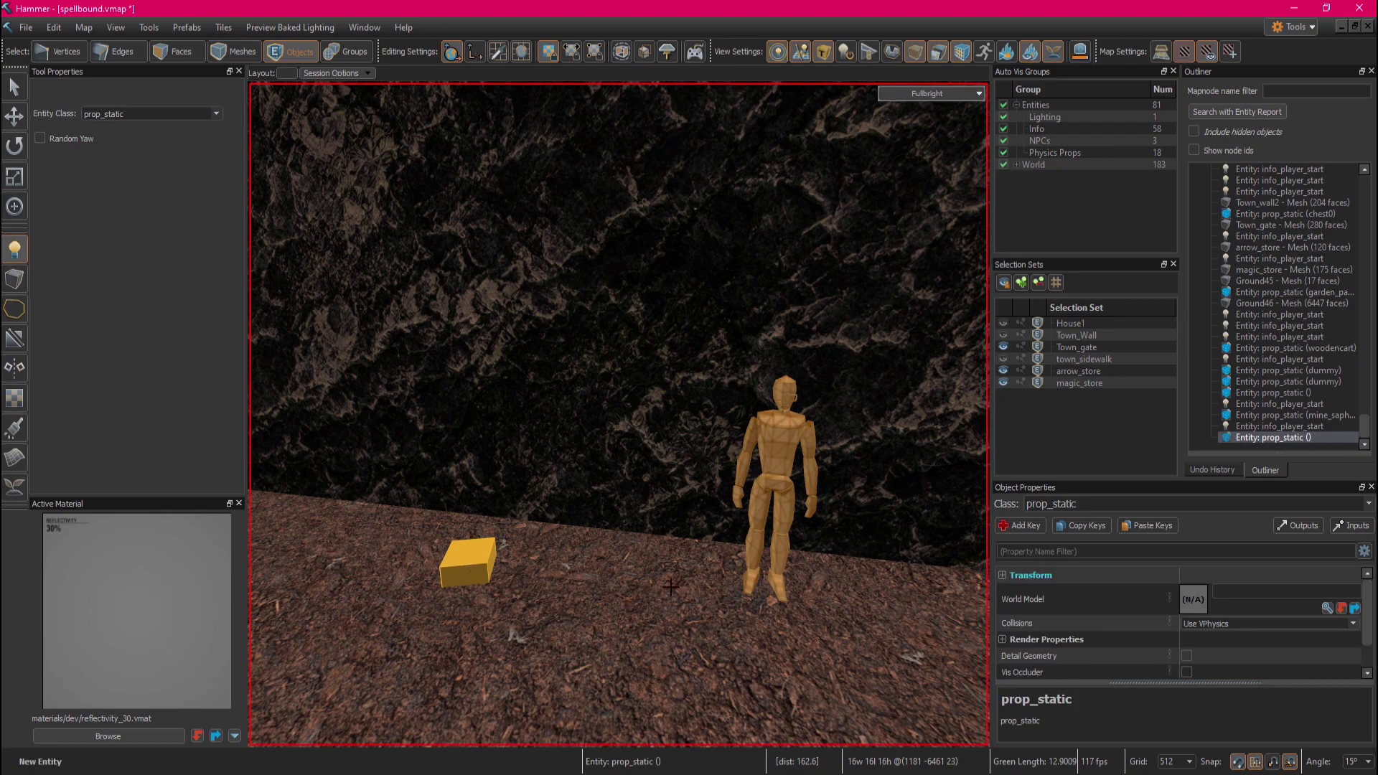
Limit the model browser to the spellbound addon and set the new prop's world model to mine_ruby1.vmdl.
left_click(1327, 610)
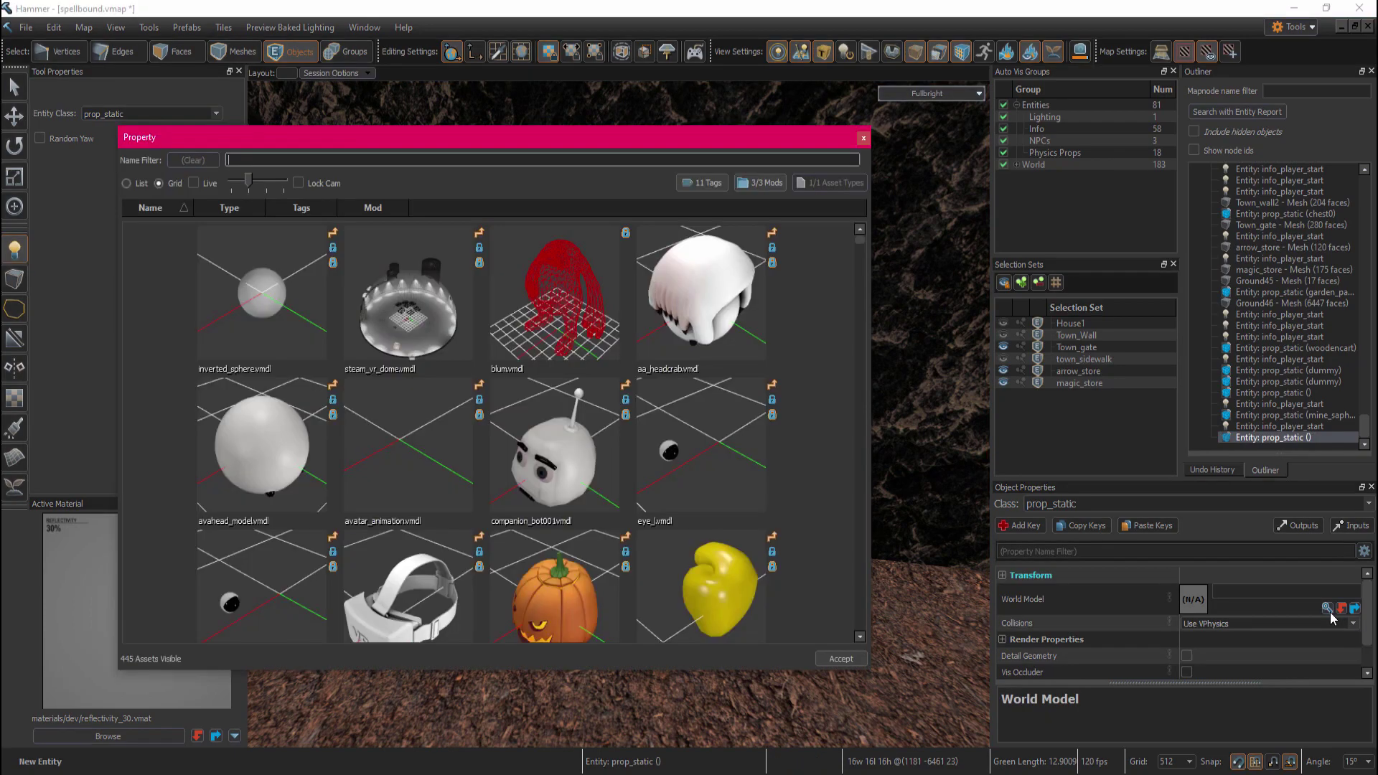
left_click(758, 183)
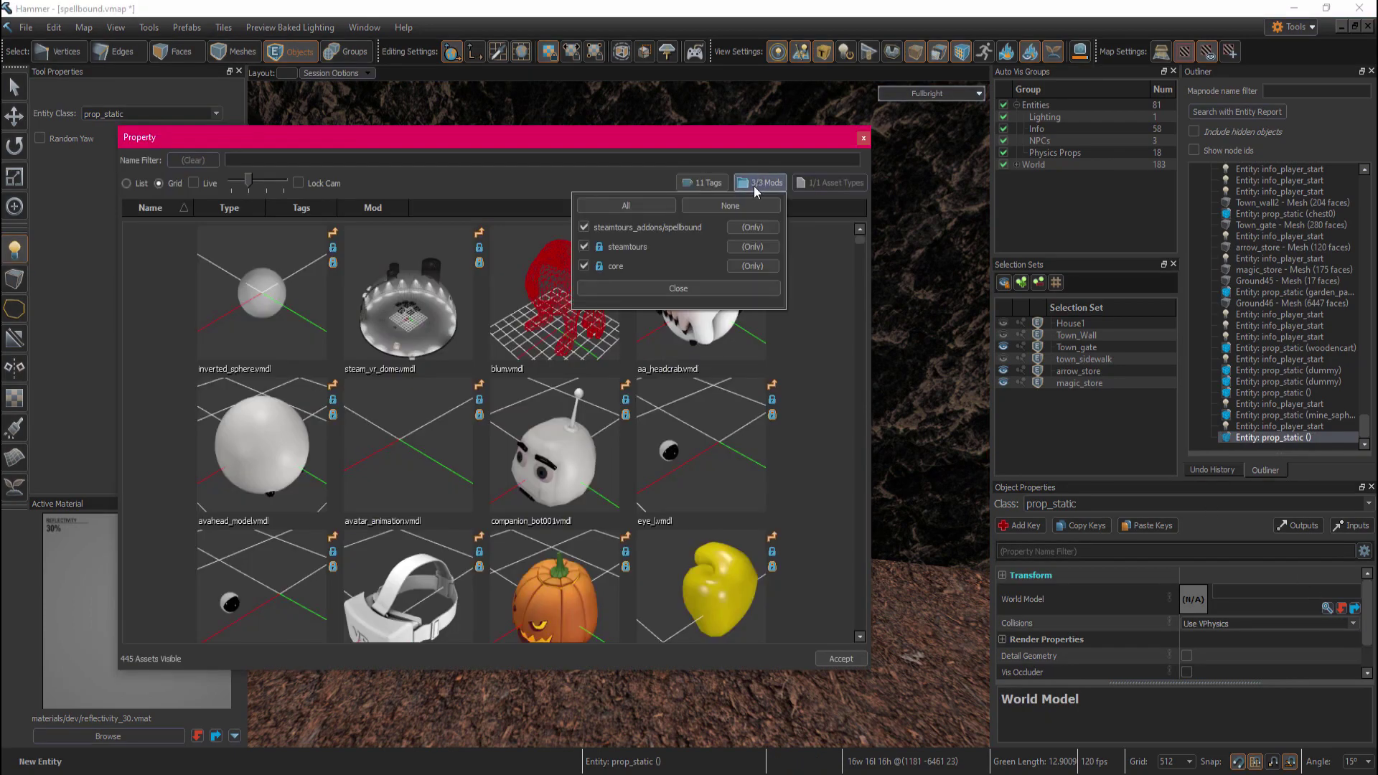
left_click(752, 228)
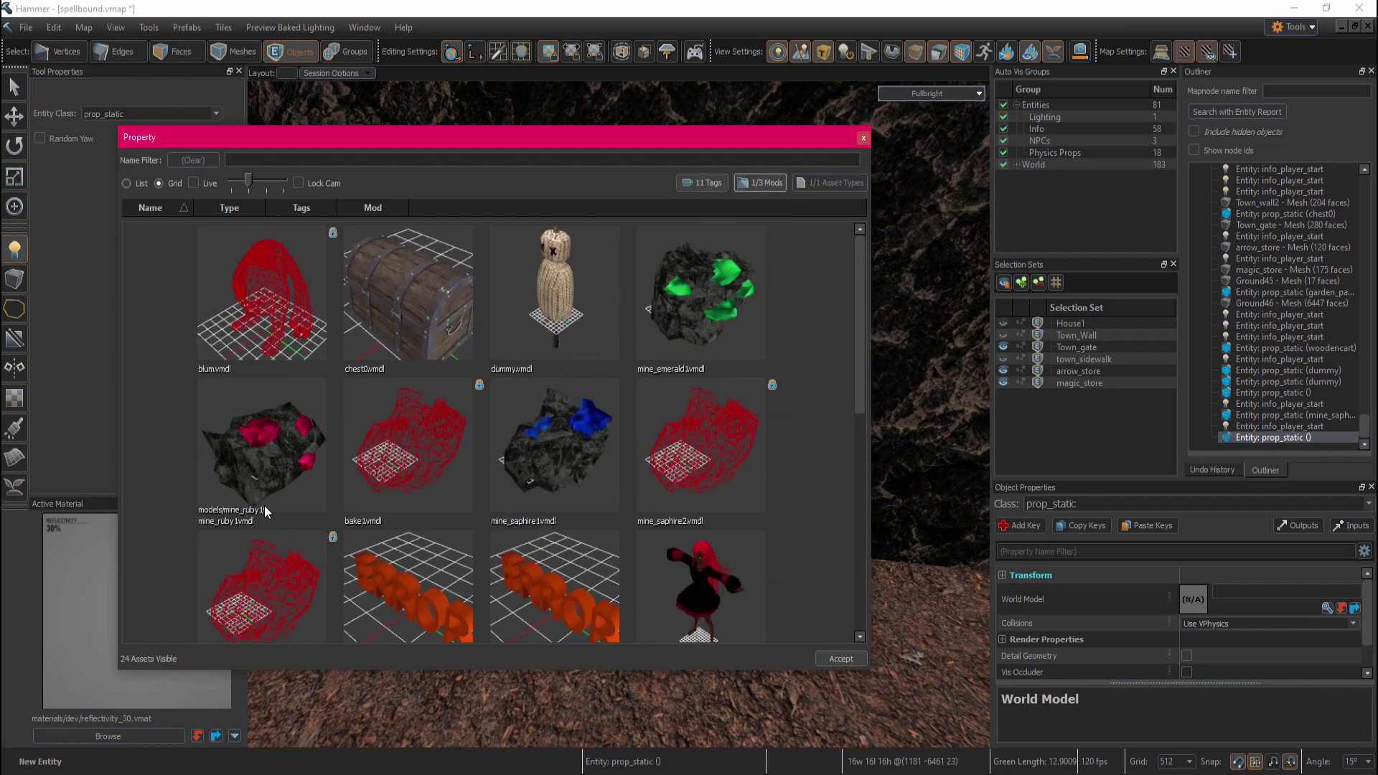
left_click(279, 448)
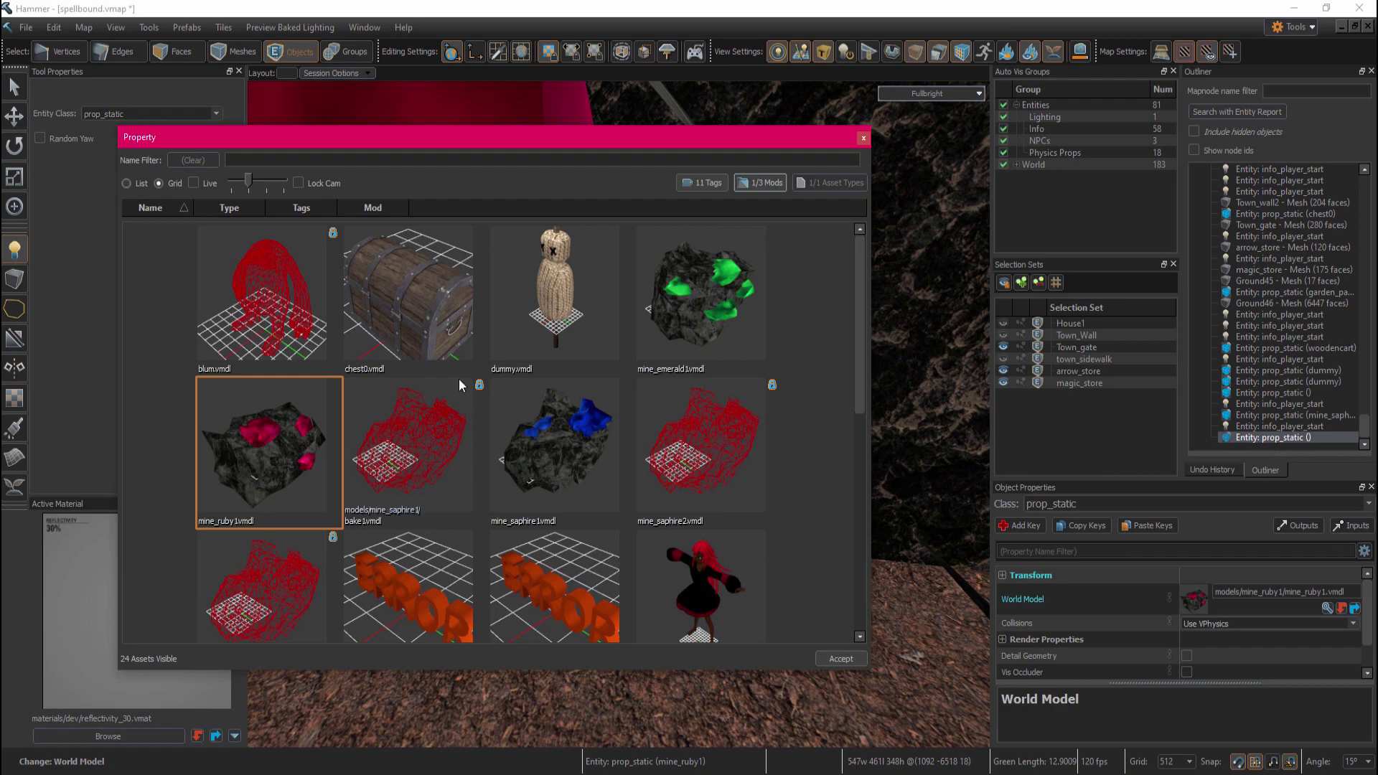
left_click(839, 659)
Scale the ruby rock prop down to about 123 wide, 104 long and 78 high and raise it beside the mannequin.
left_click(535, 547)
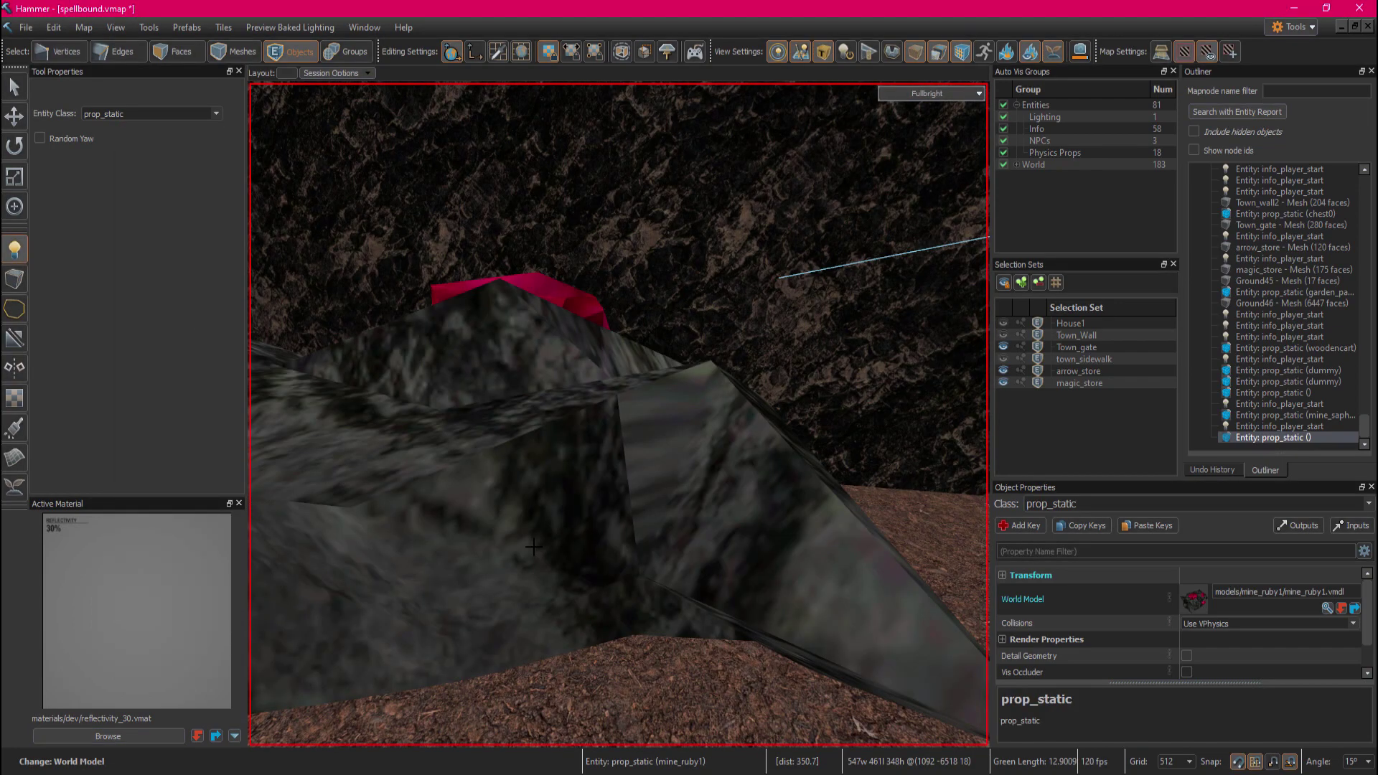
scroll(541, 543, "down", 4)
scroll(541, 543, "up", 6)
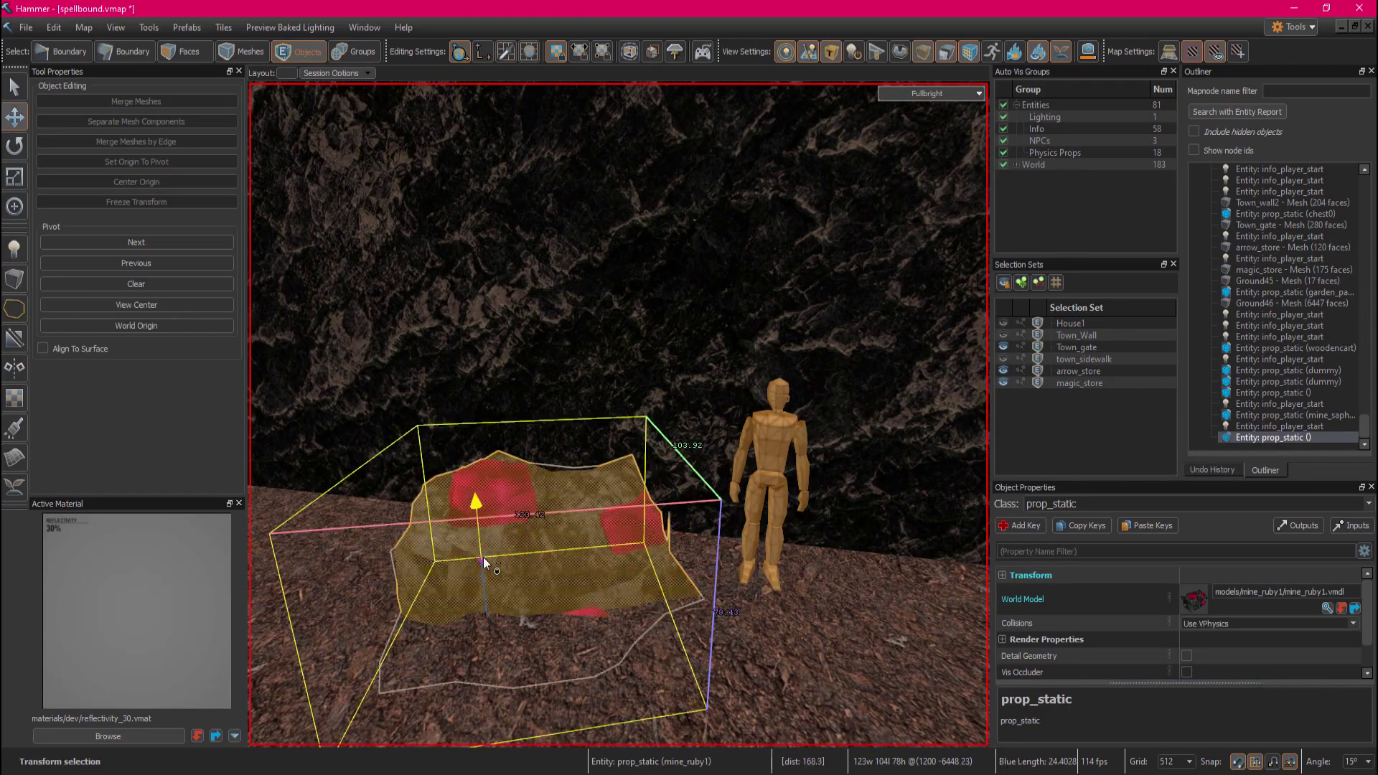
left_click_drag(484, 557, 478, 524)
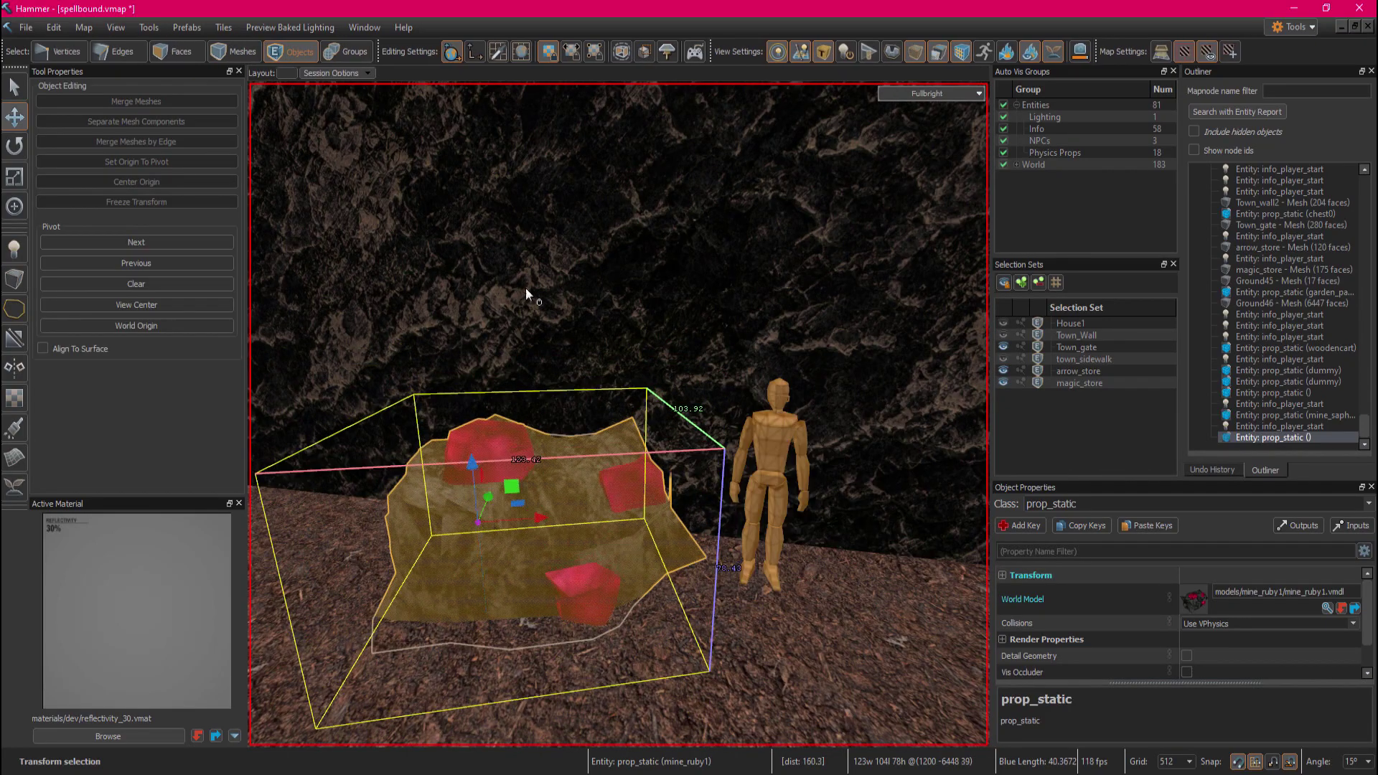